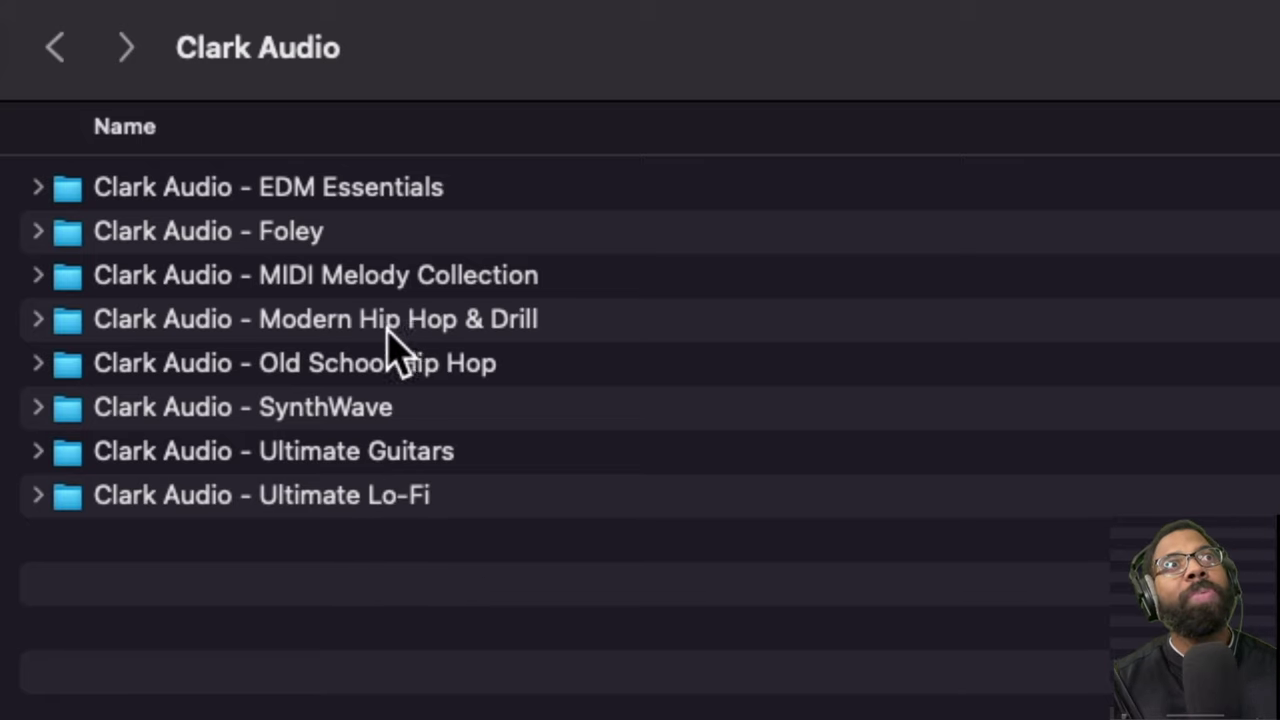
Step: Navigate into EDM Essentials > Cruise Control > Samples
{"action": "double_click", "coordinate": [338, 192]}
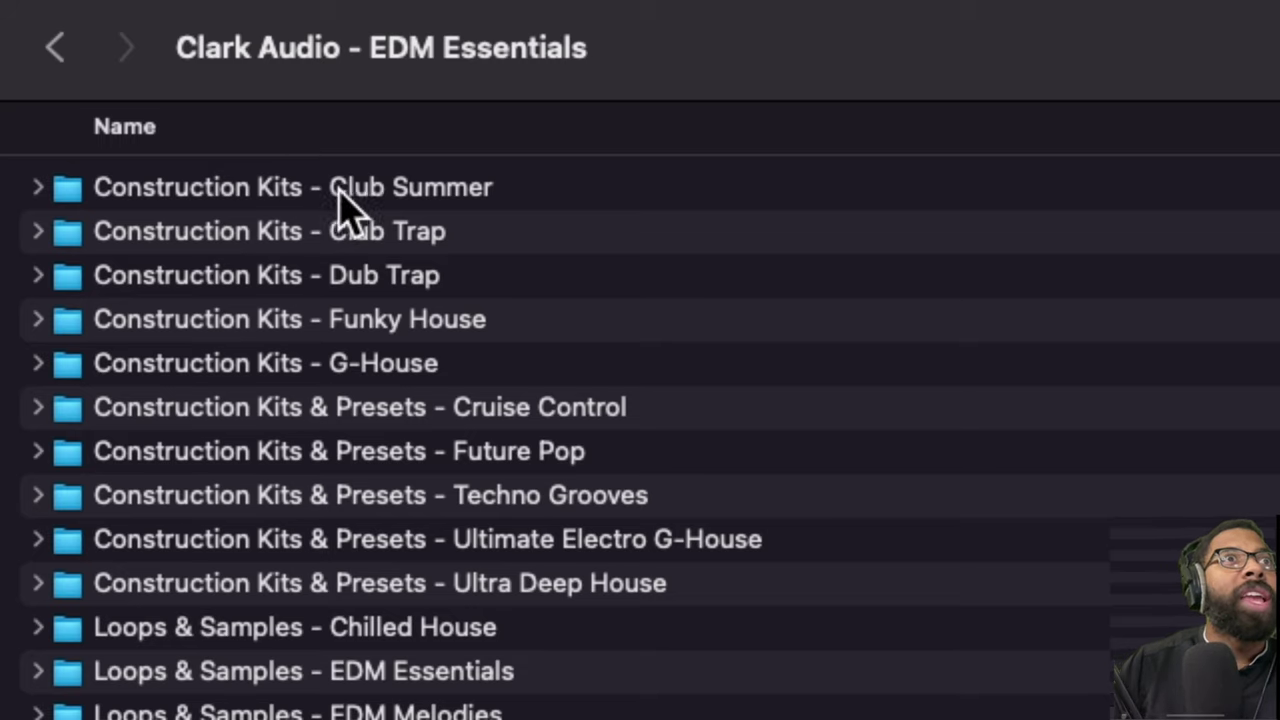
{"action": "double_click", "coordinate": [422, 405]}
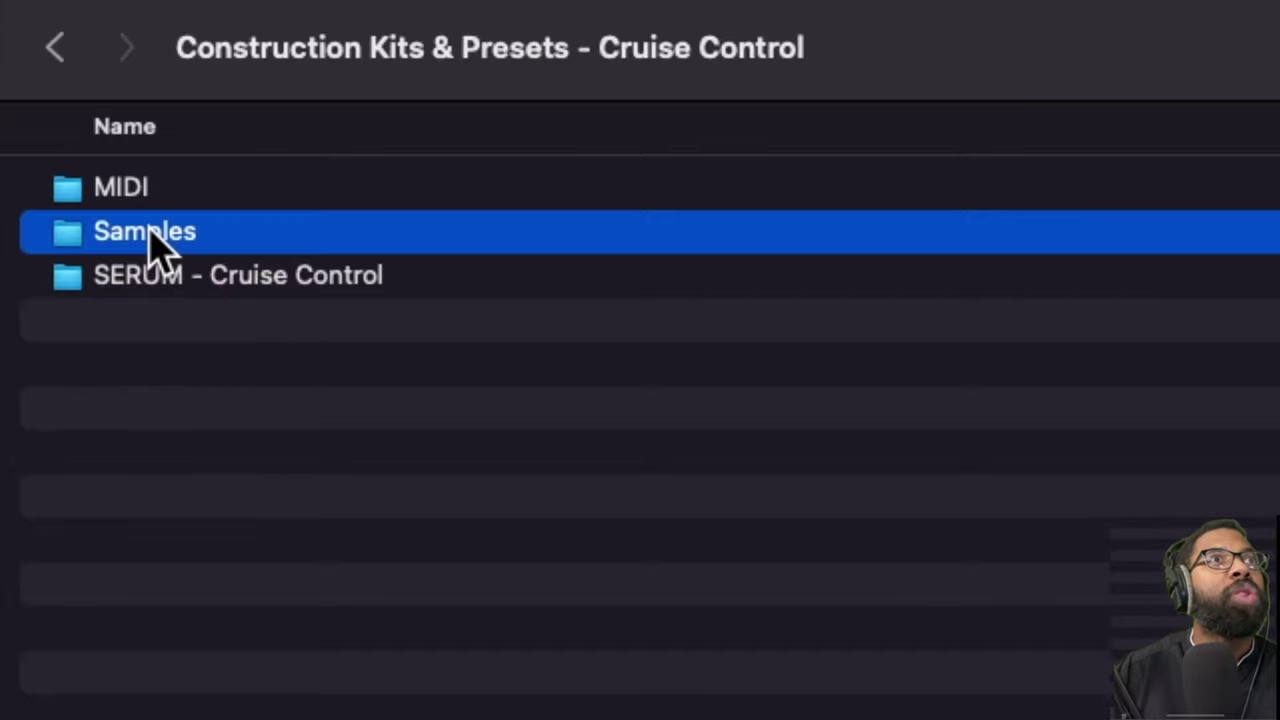
{"action": "double_click", "coordinate": [150, 235]}
{"action": "left_click", "coordinate": [60, 46]}
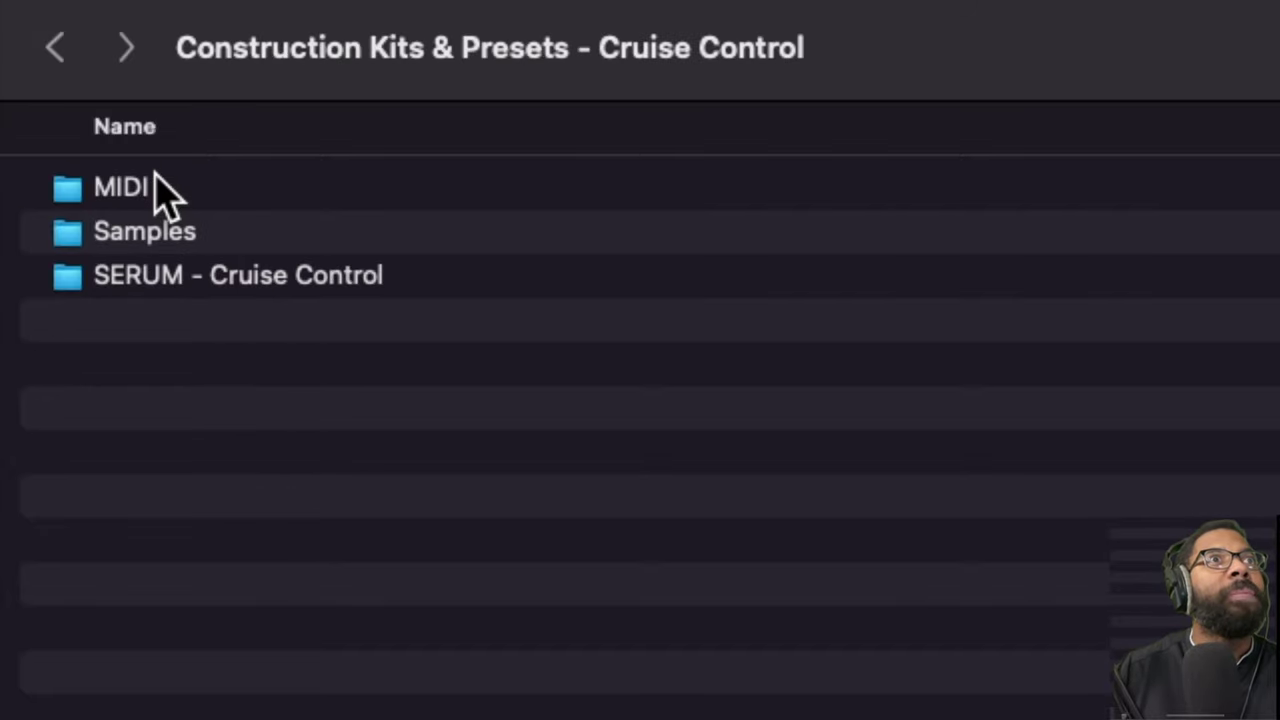
{"action": "double_click", "coordinate": [175, 235]}
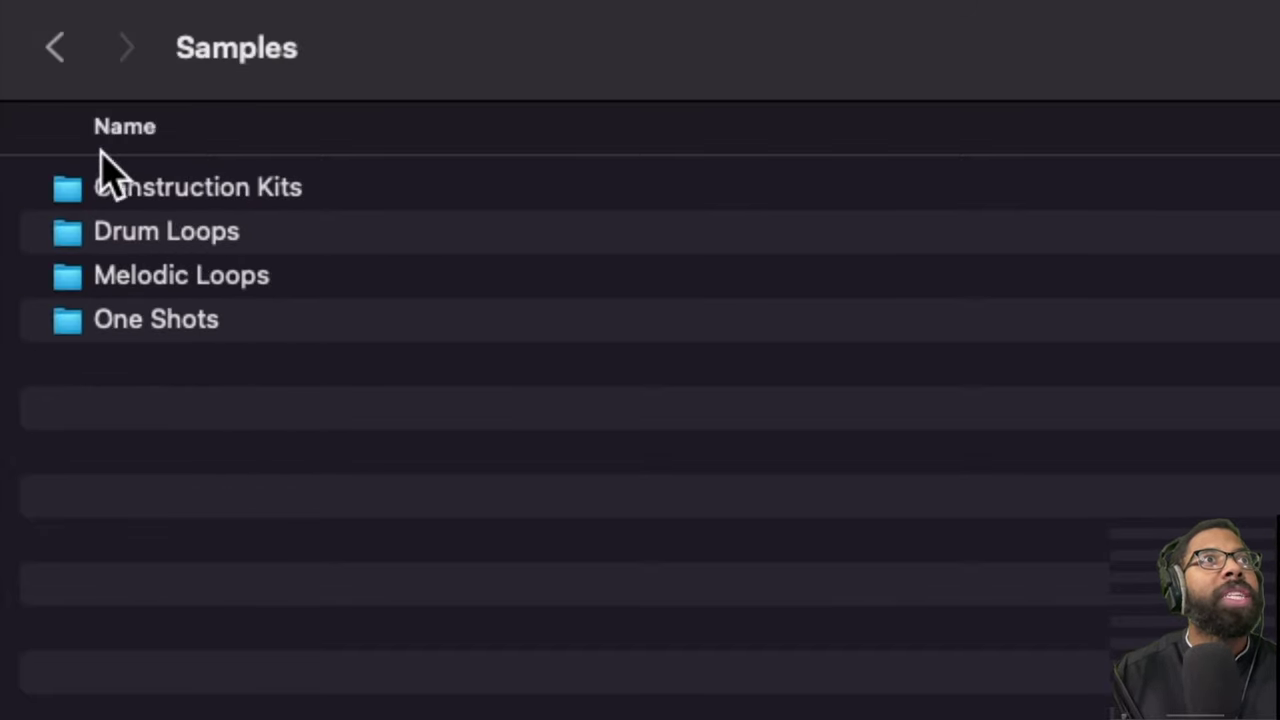
{"action": "left_click", "coordinate": [55, 47]}
{"action": "double_click", "coordinate": [137, 236]}
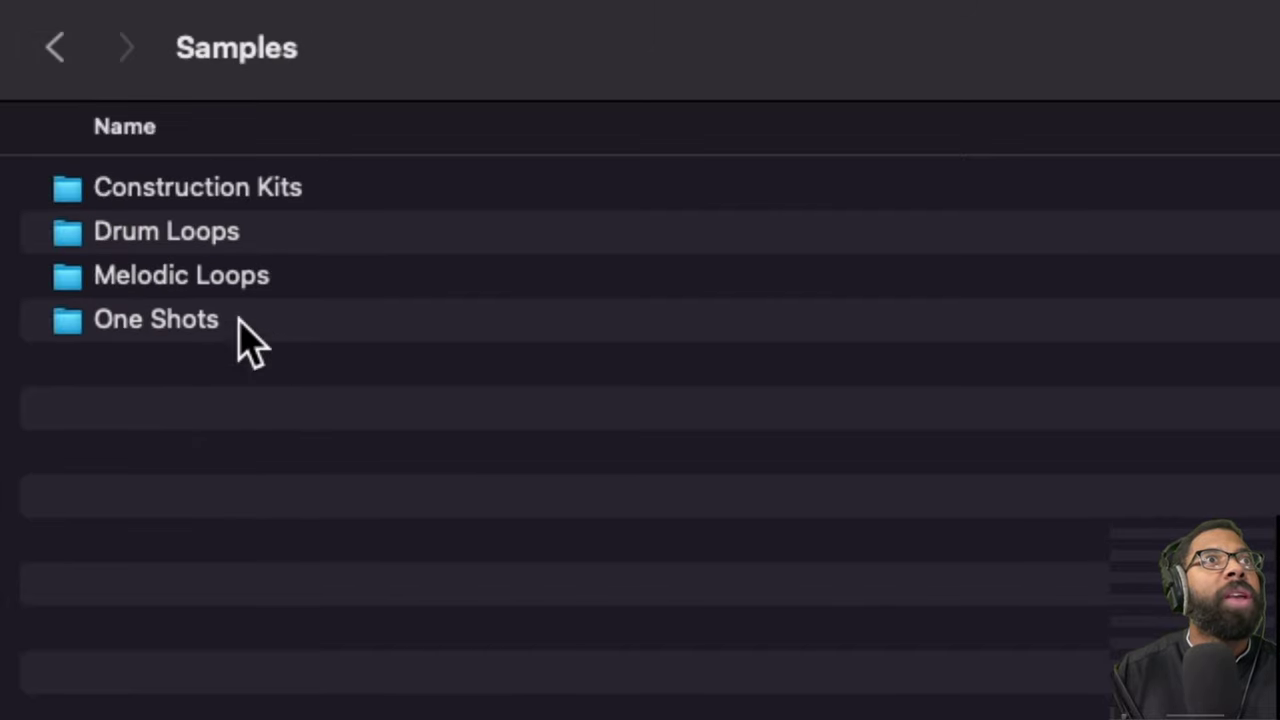
Step: Open Drum Loops and audition the 110BPM Groove and 118BPM Dance loops
{"action": "left_click", "coordinate": [194, 234]}
{"action": "double_click", "coordinate": [200, 240]}
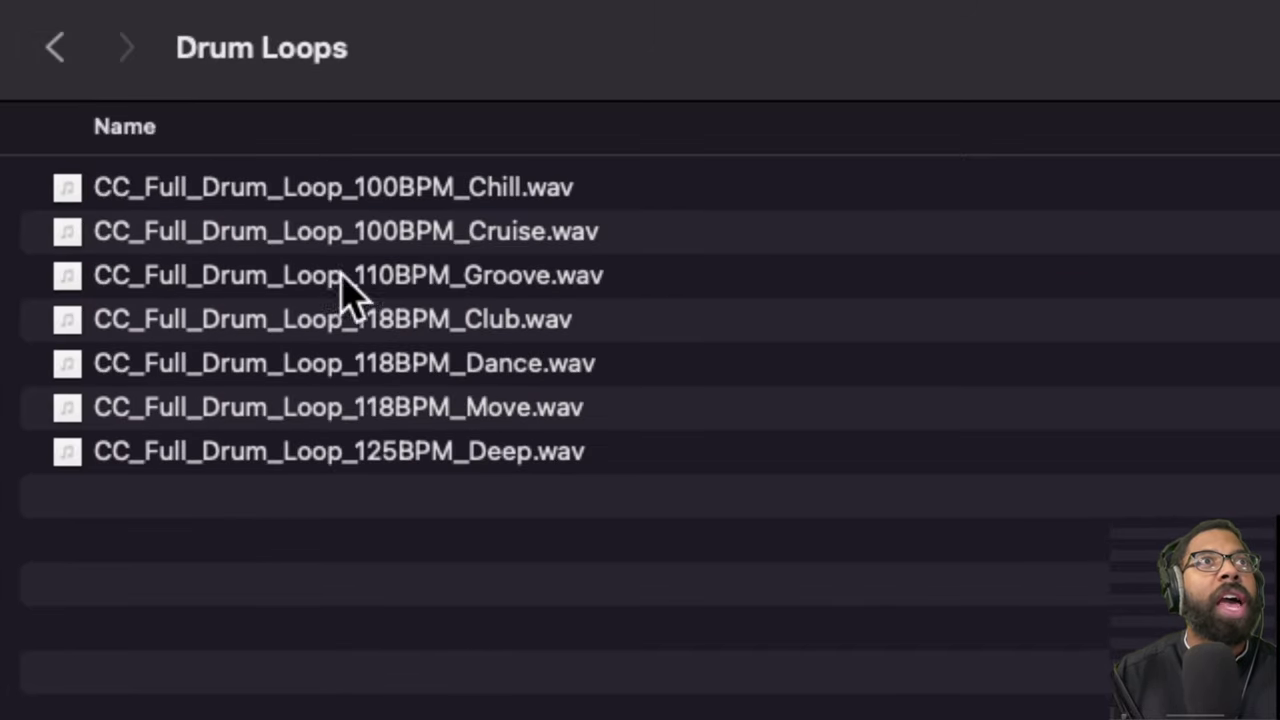
{"action": "left_click", "coordinate": [363, 277]}
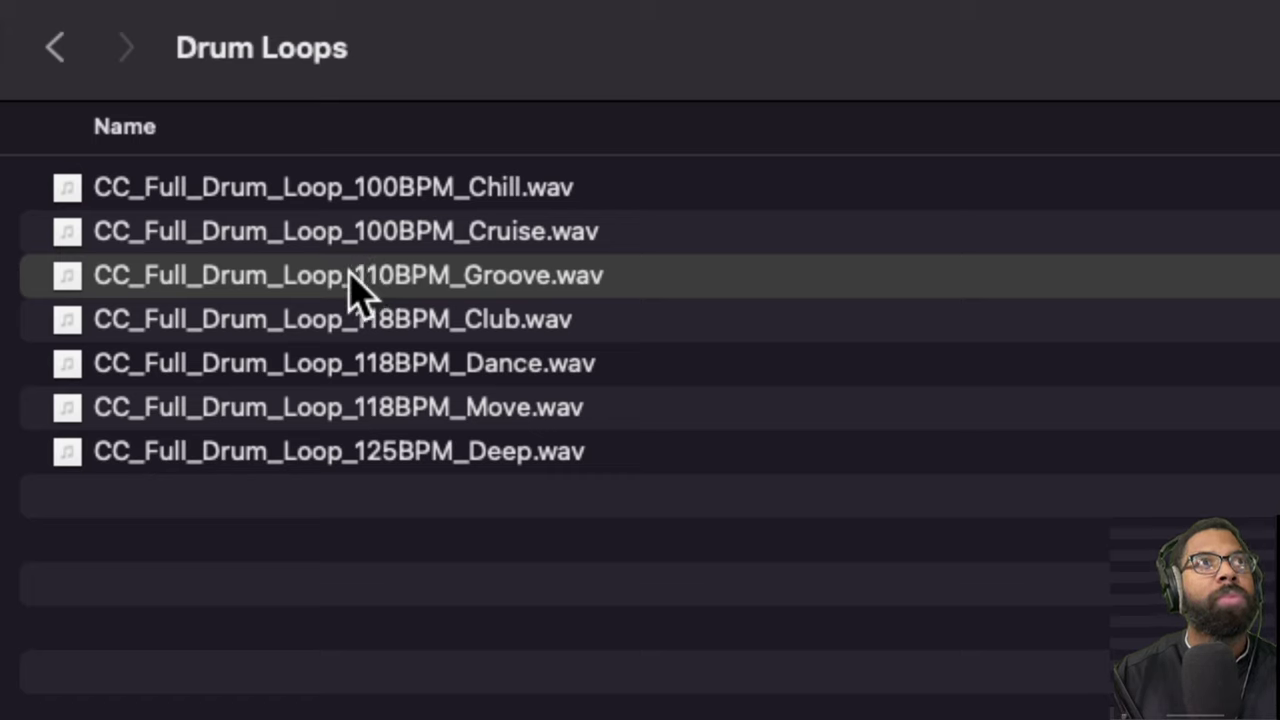
{"action": "left_click", "coordinate": [447, 370]}
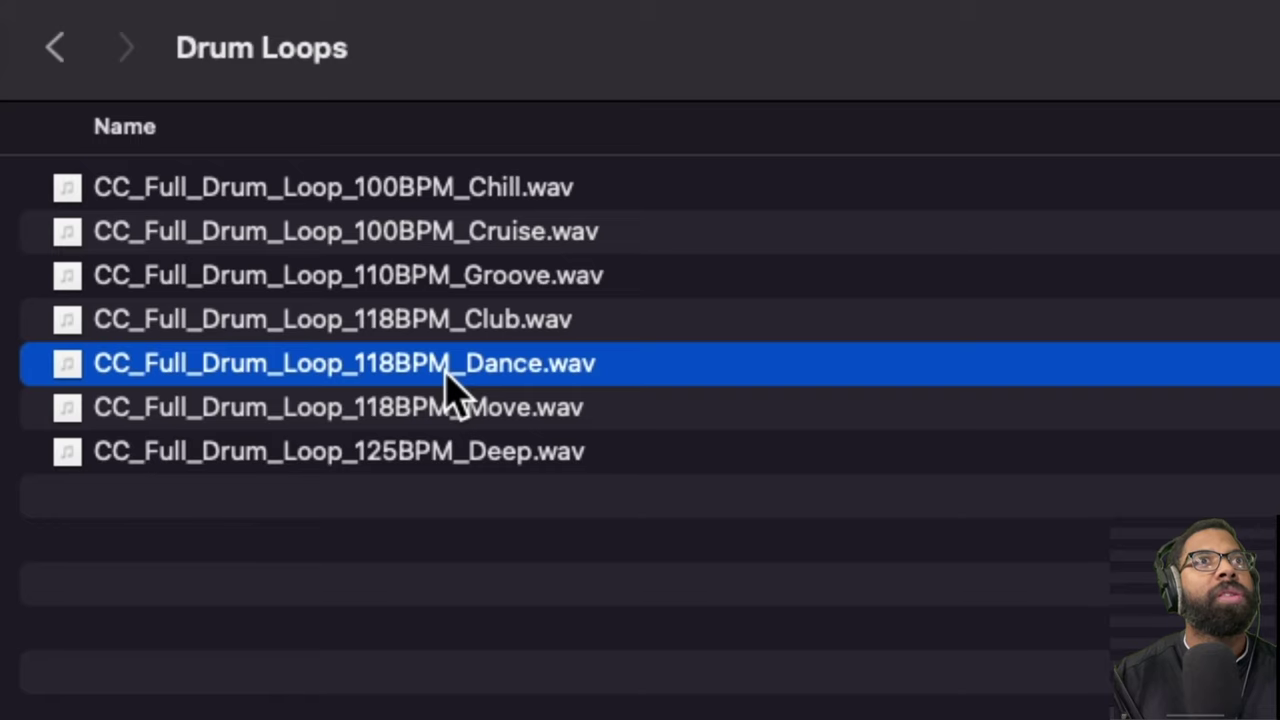
Step: Audition the 125BPM G minor and 130BPM C minor Melodic Loops, then go back up
{"action": "left_click", "coordinate": [55, 48]}
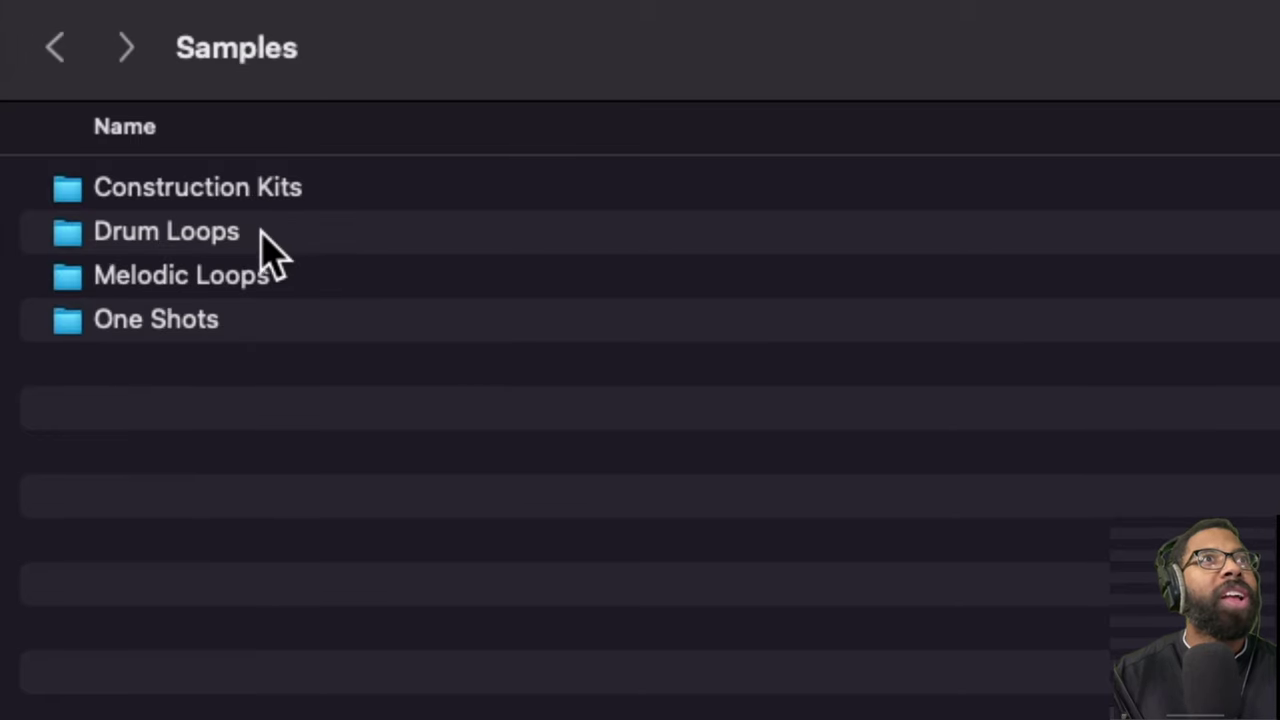
{"action": "double_click", "coordinate": [210, 274]}
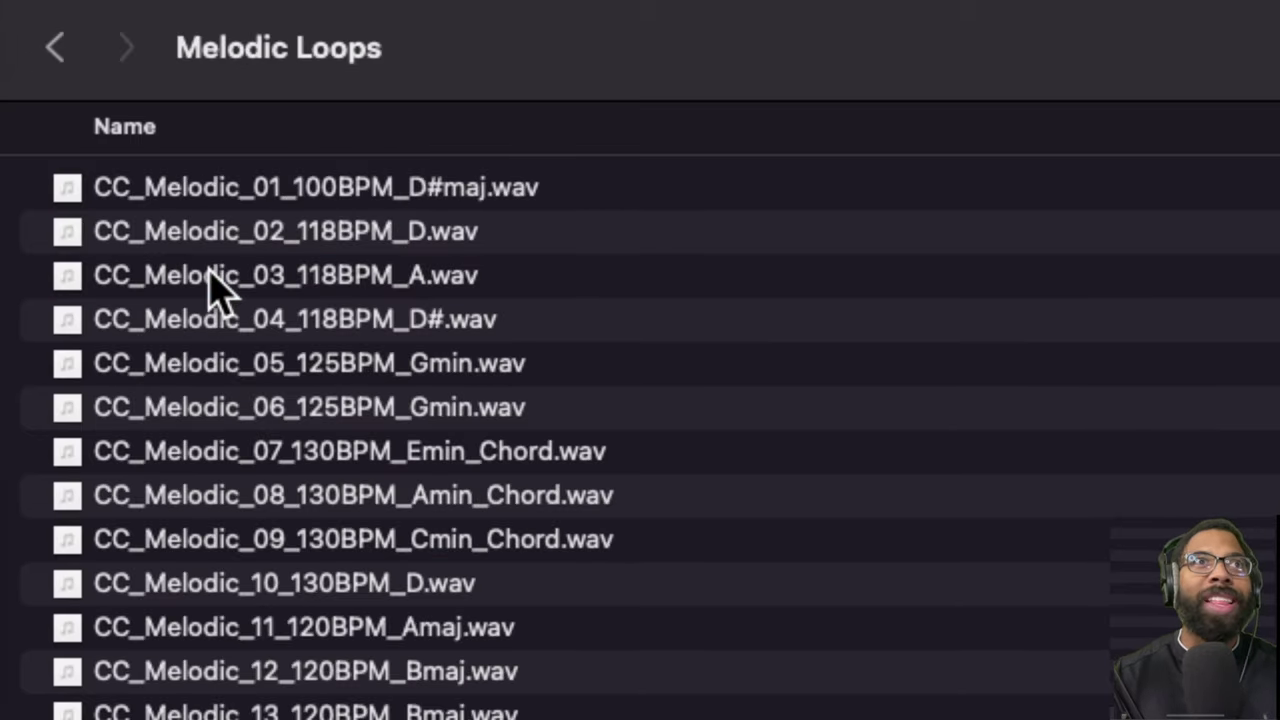
{"action": "left_click", "coordinate": [394, 363]}
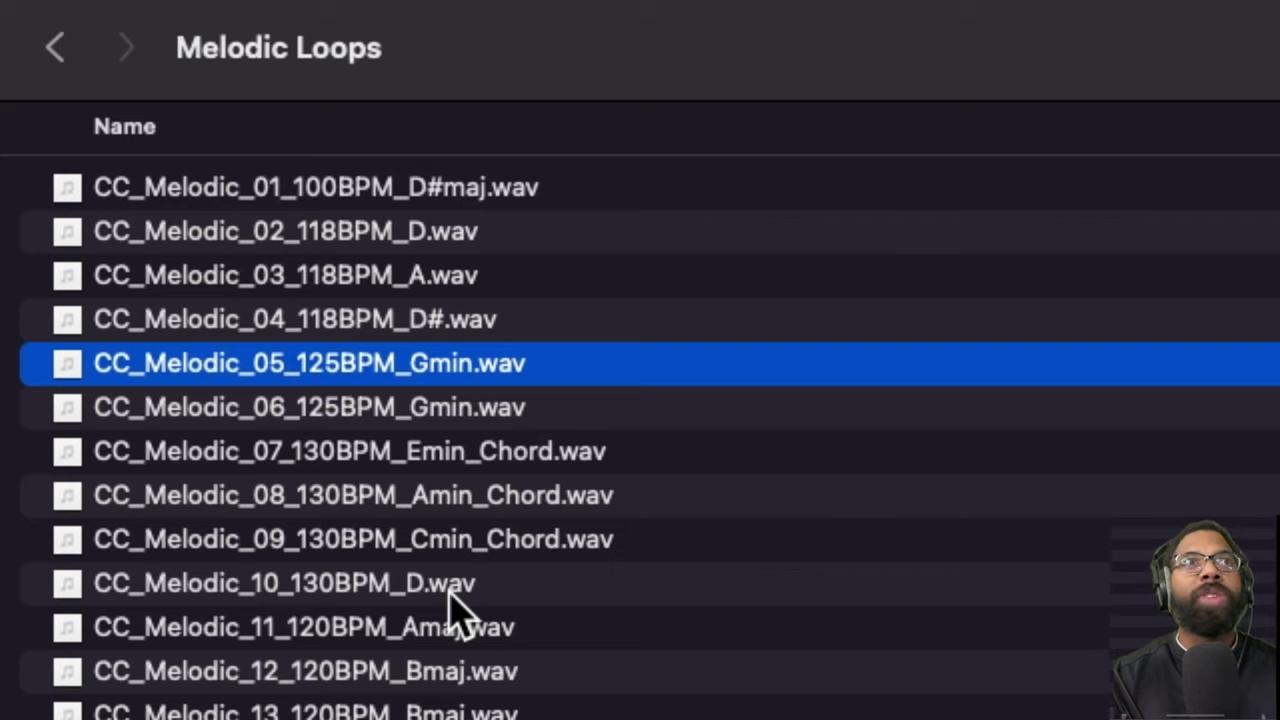
{"action": "left_click", "coordinate": [418, 550]}
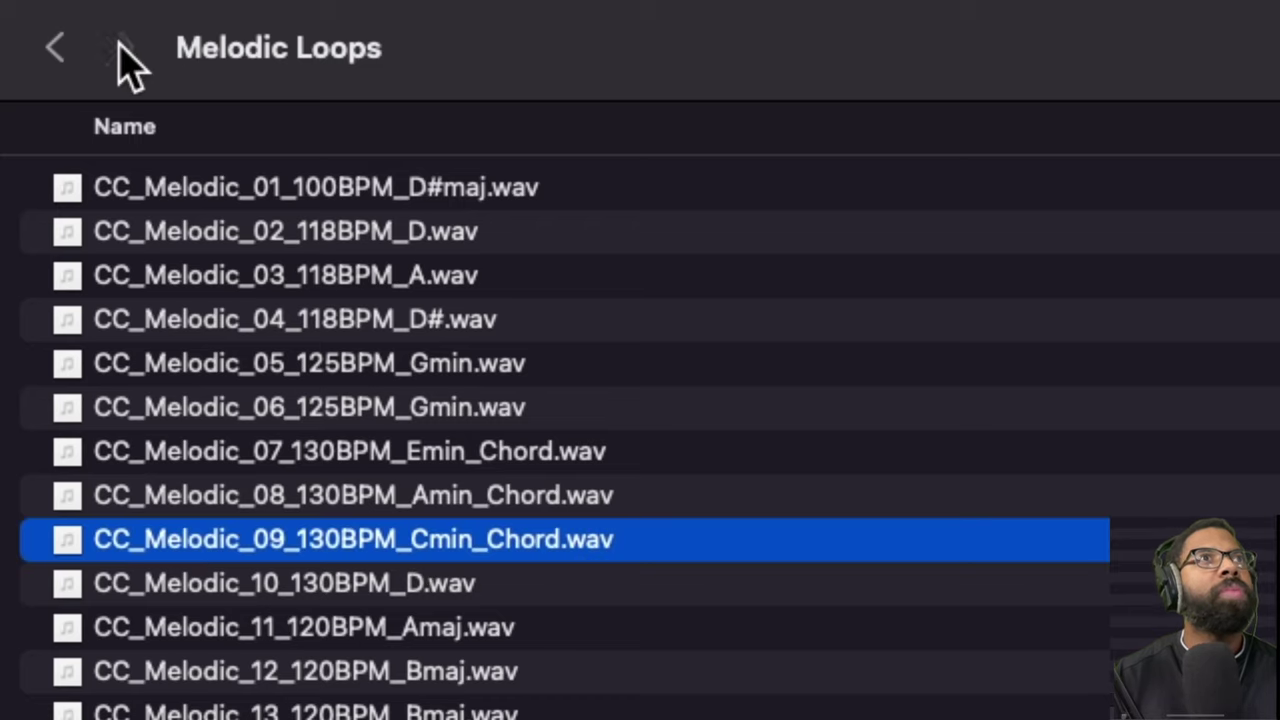
{"action": "left_click", "coordinate": [57, 49]}
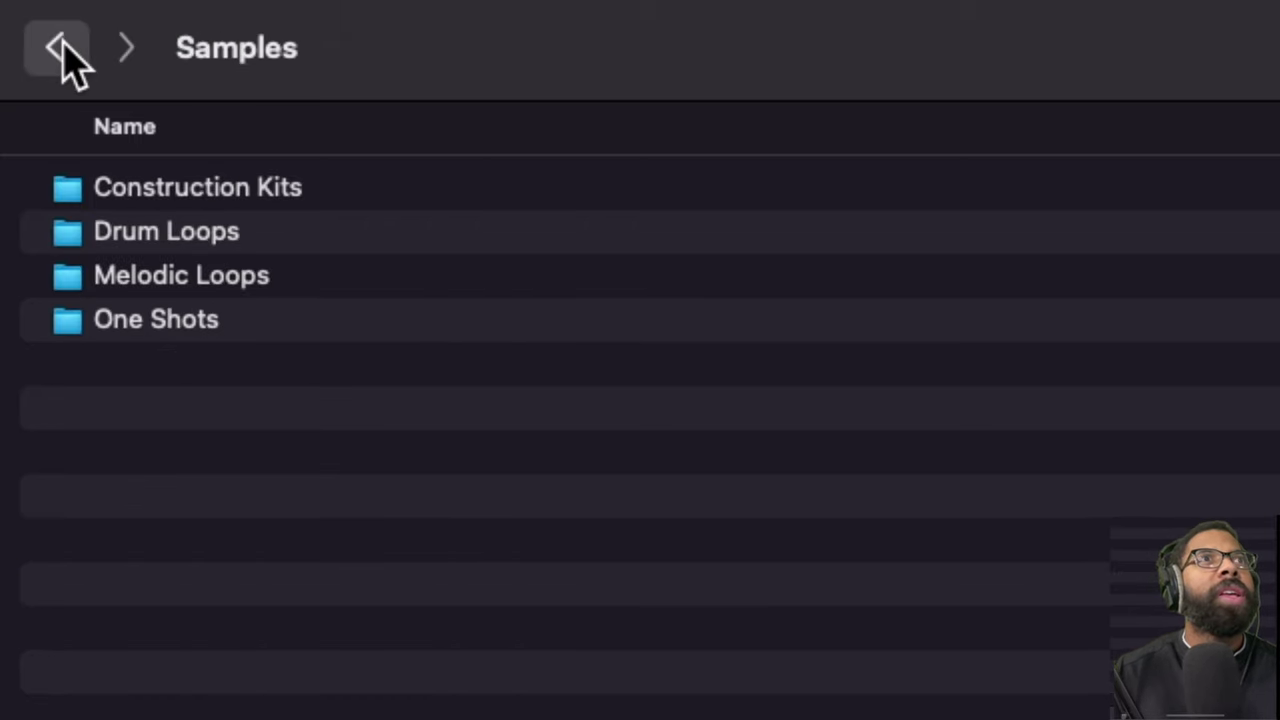
{"action": "left_click", "coordinate": [62, 46]}
Step: Open Chilled House > Loops > Drum Loops and audition Electric Drums 04
{"action": "left_click", "coordinate": [62, 44]}
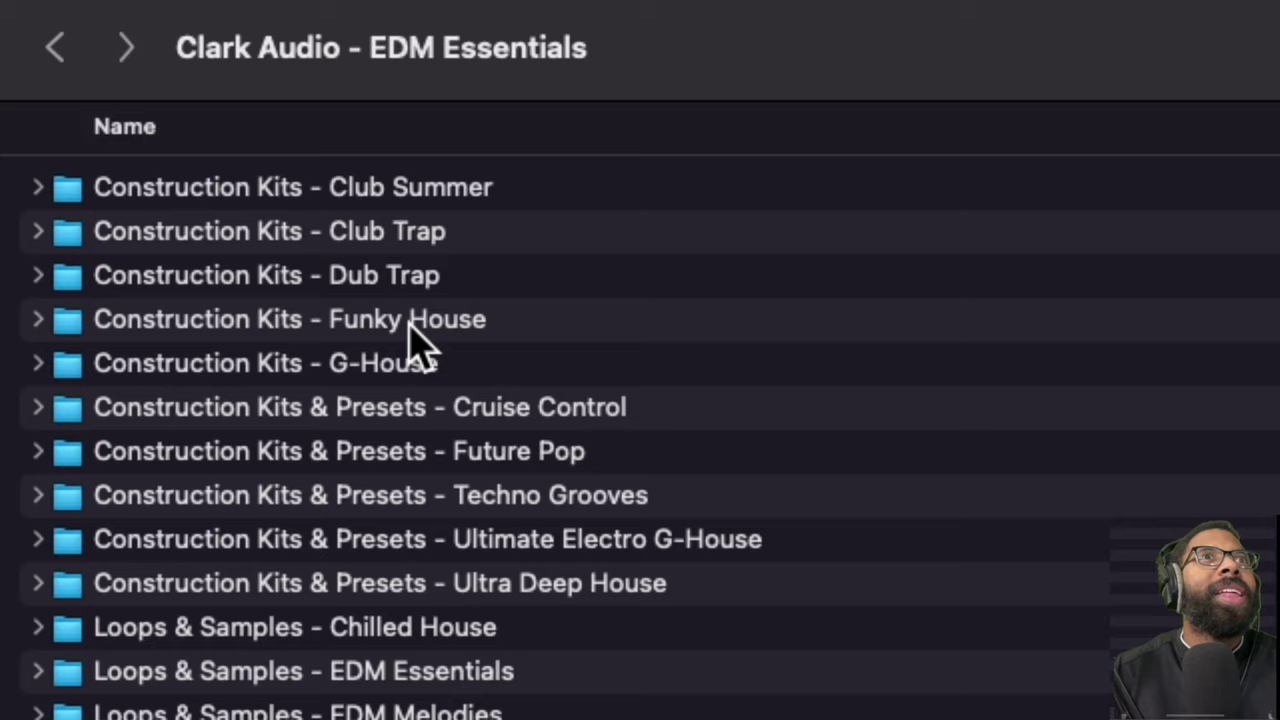
{"action": "double_click", "coordinate": [405, 627]}
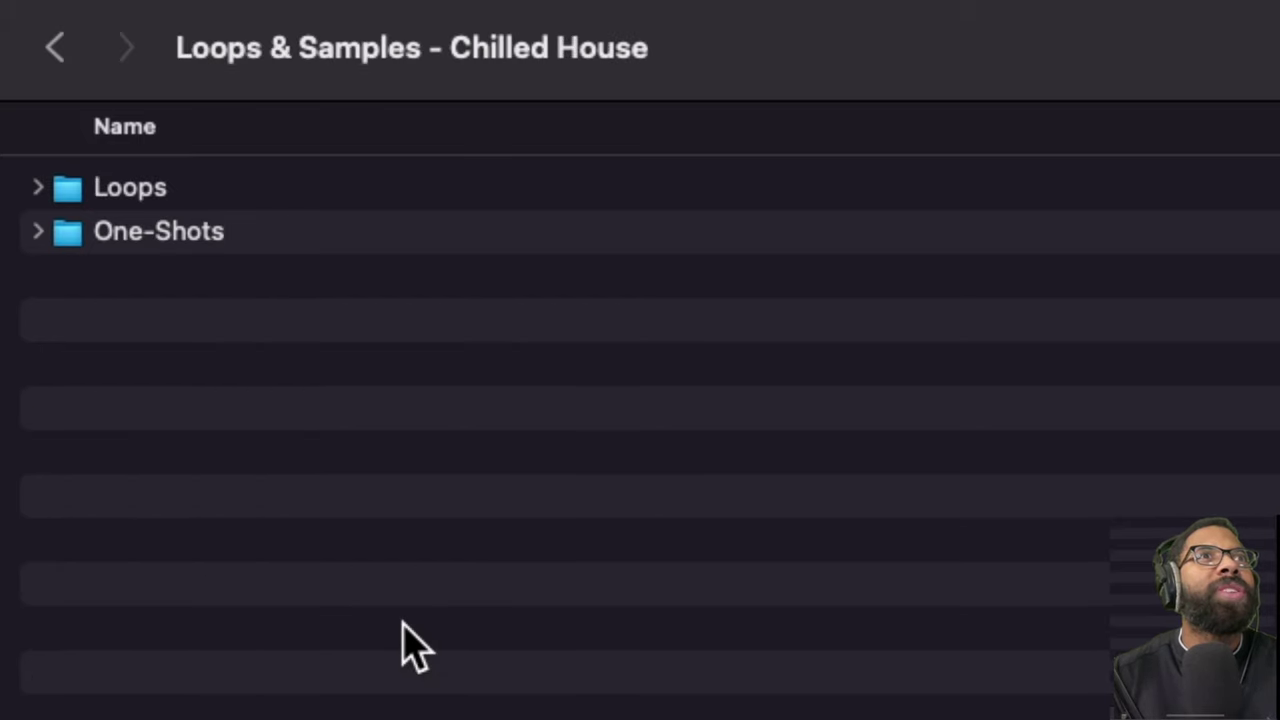
{"action": "double_click", "coordinate": [163, 197]}
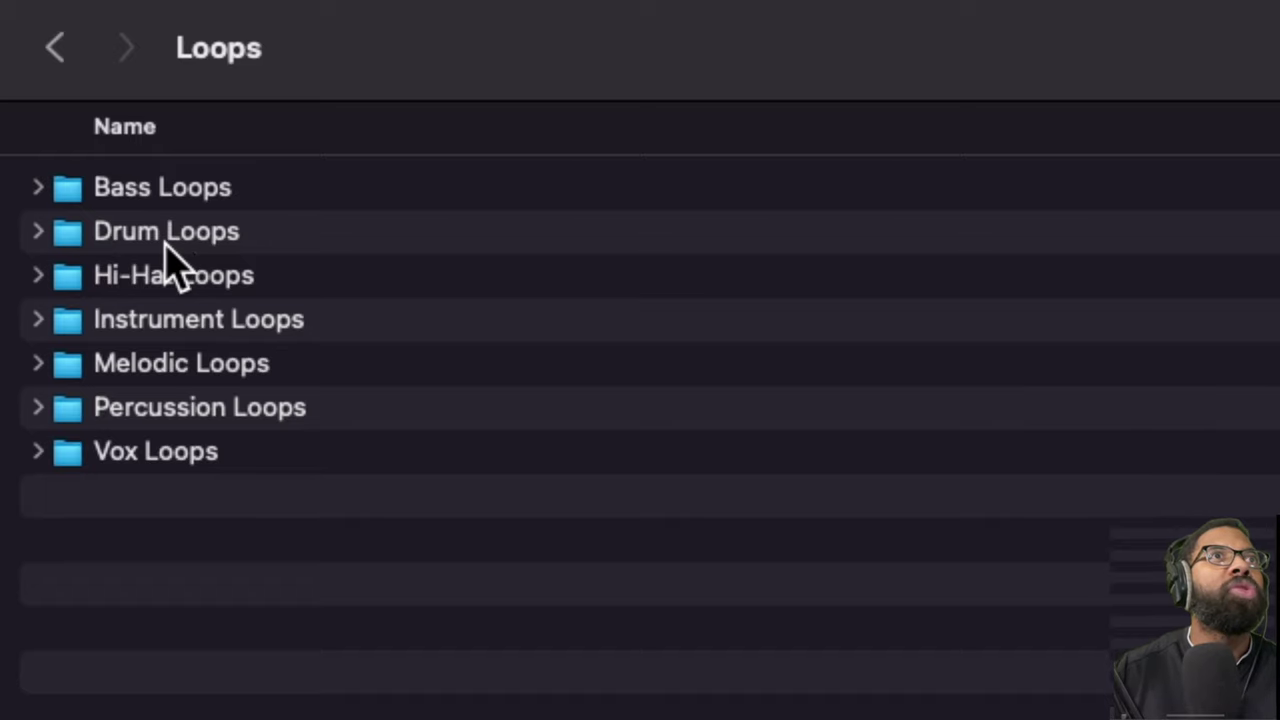
{"action": "double_click", "coordinate": [167, 243]}
{"action": "left_click", "coordinate": [287, 322]}
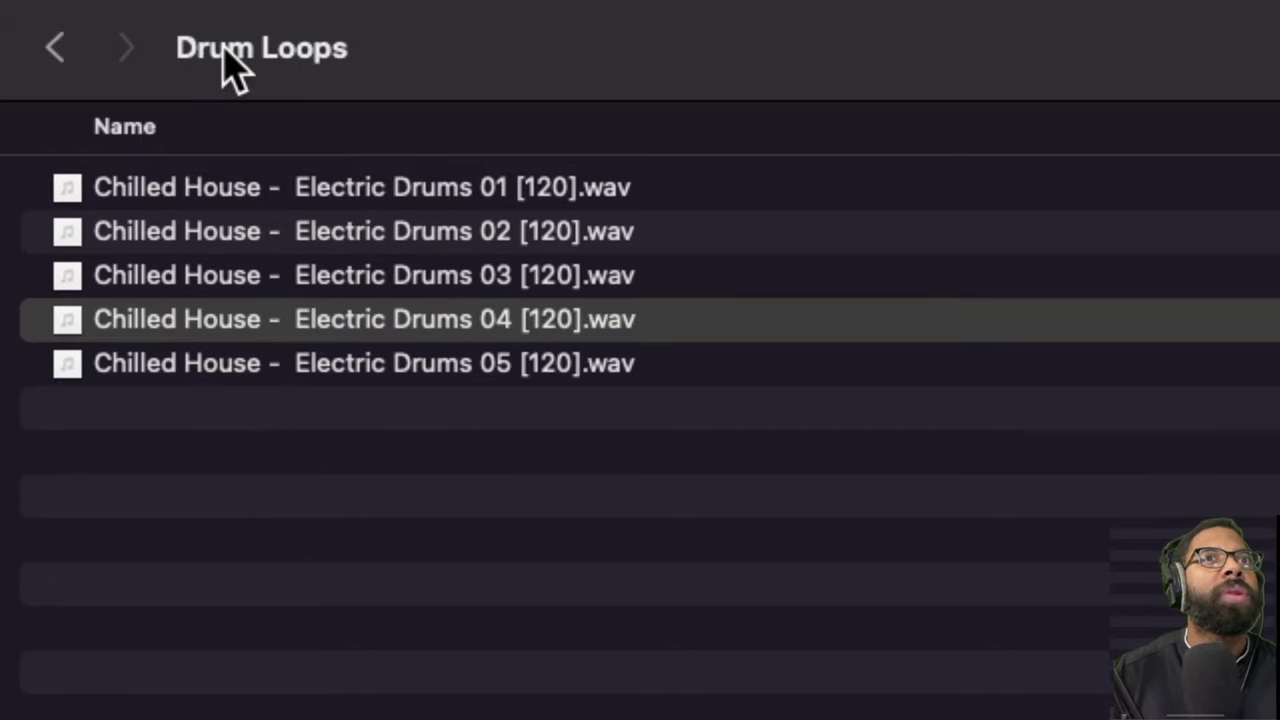
Step: Audition the Minimal Delayed Vox 03 vox loop, then return to the Chilled House pack
{"action": "left_click", "coordinate": [56, 47]}
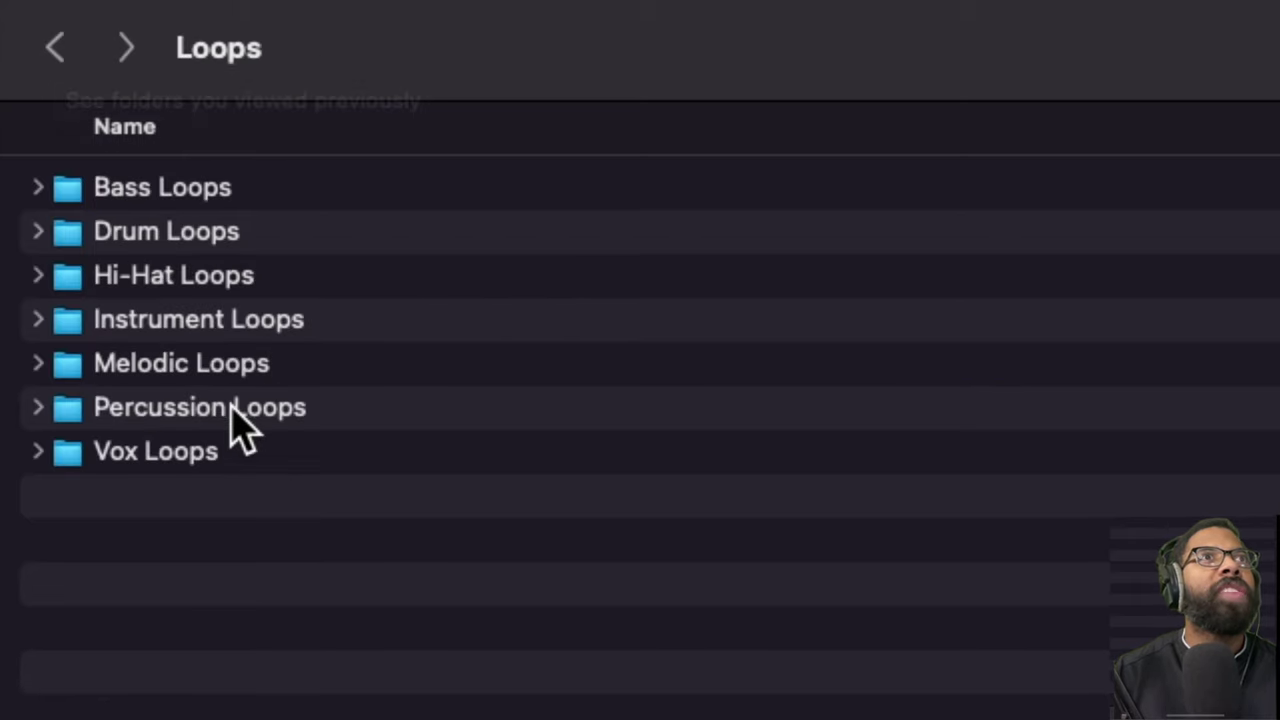
{"action": "double_click", "coordinate": [178, 458]}
{"action": "left_click", "coordinate": [350, 315]}
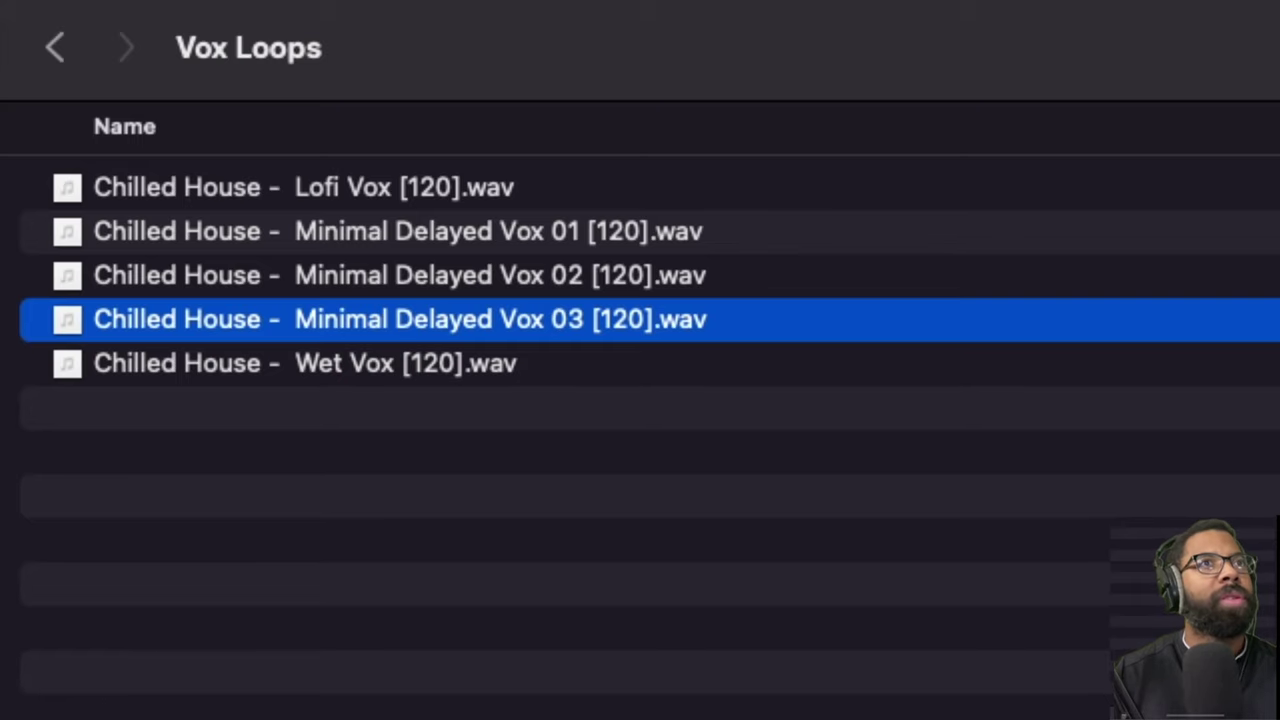
{"action": "left_click", "coordinate": [62, 52]}
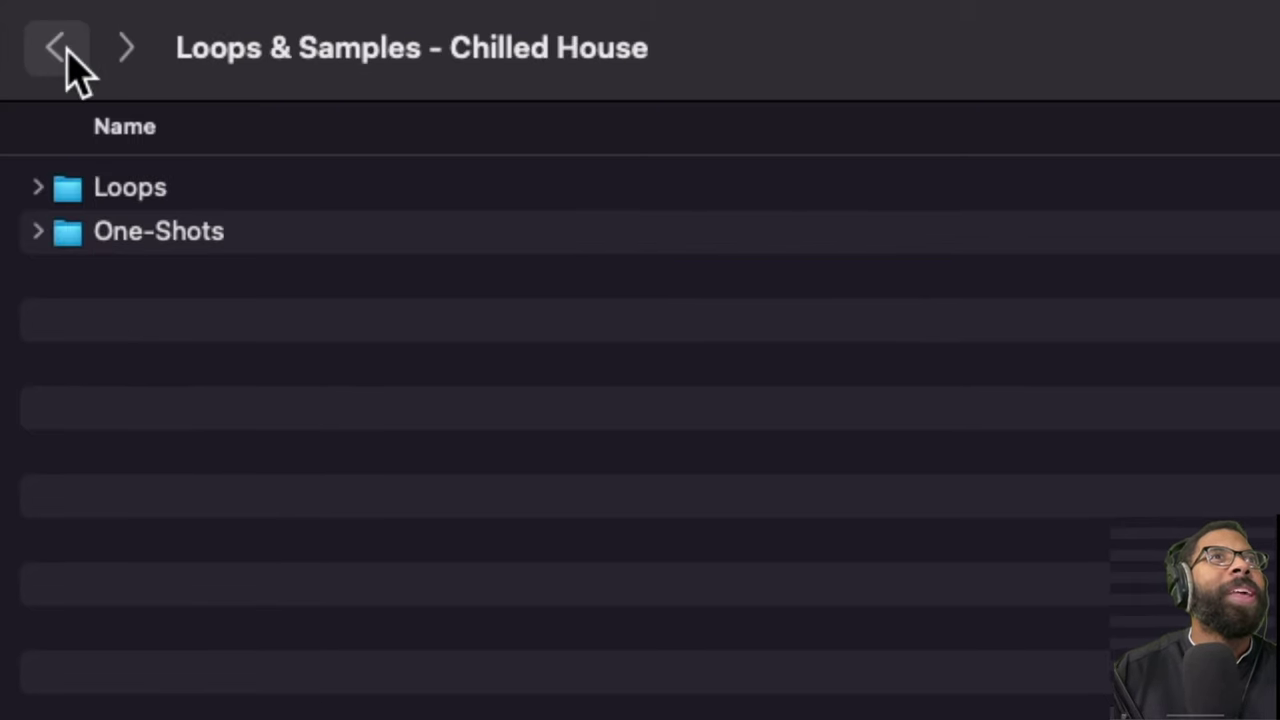
Step: Open the Pop Melodies pack and Quick Look preview Melodic A Minor 100BPM
{"action": "left_click", "coordinate": [66, 50]}
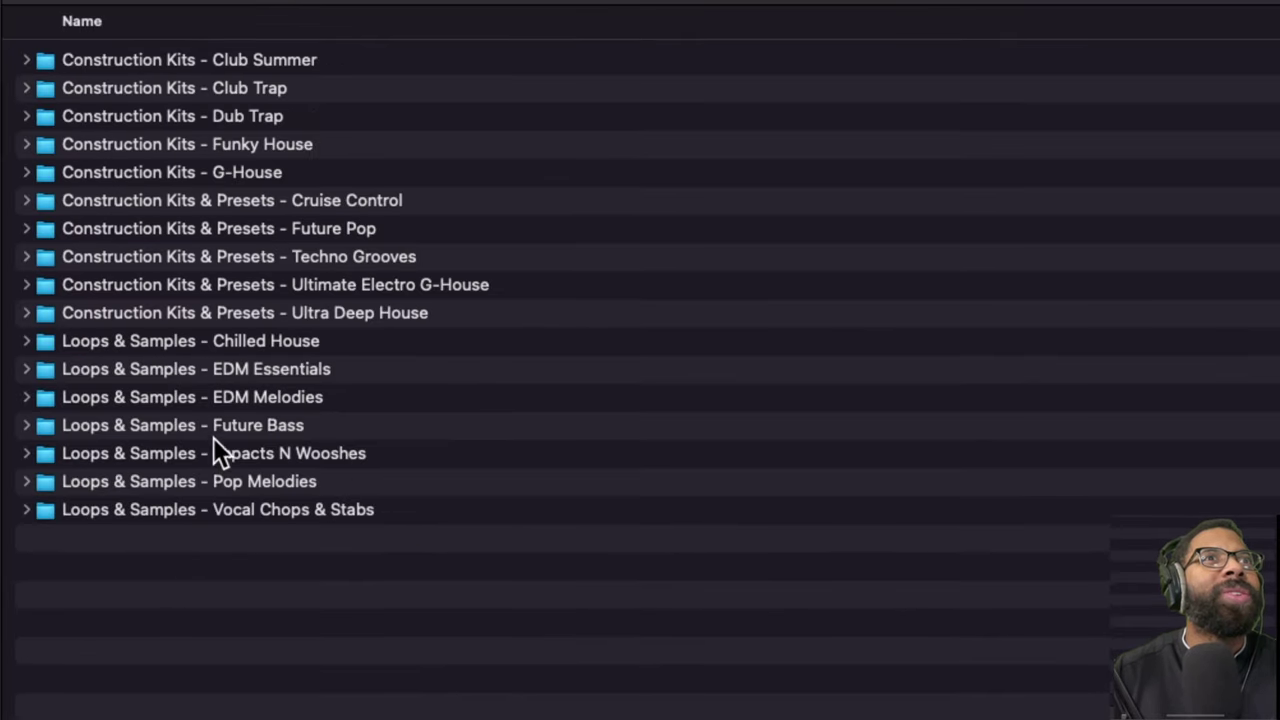
{"action": "double_click", "coordinate": [241, 479]}
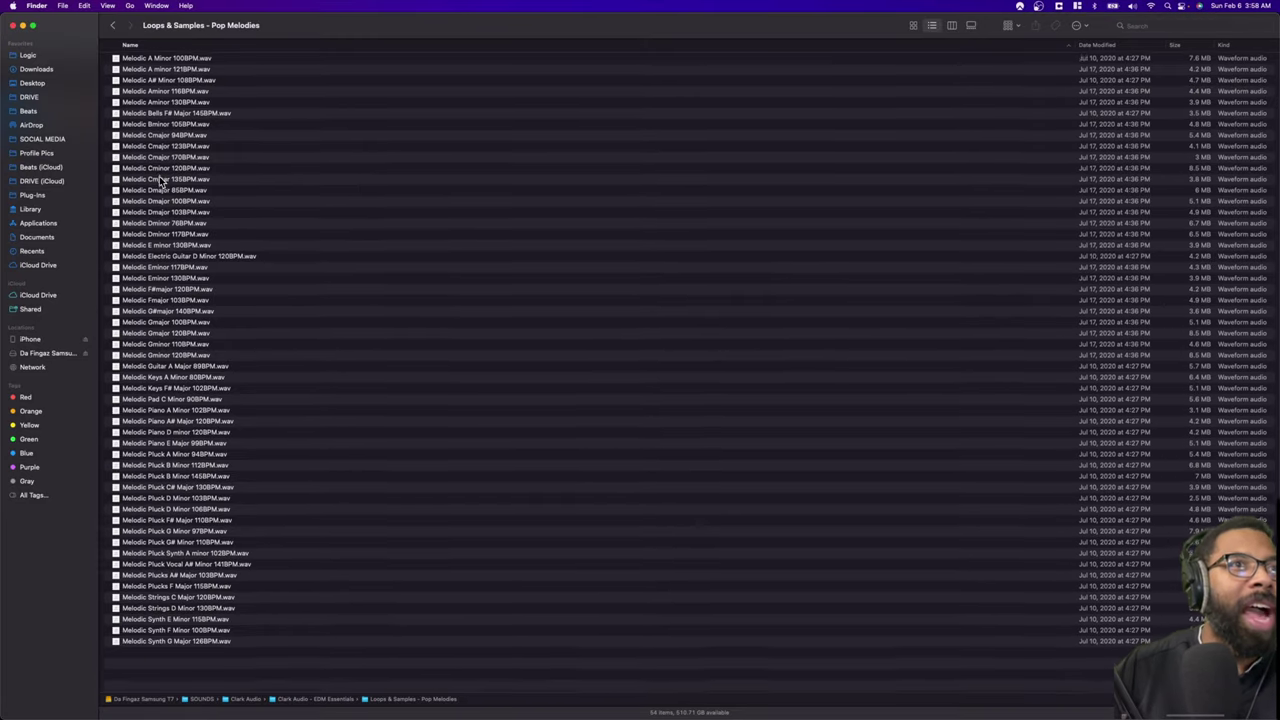
{"action": "left_click", "coordinate": [172, 61]}
{"action": "key", "text": "space"}
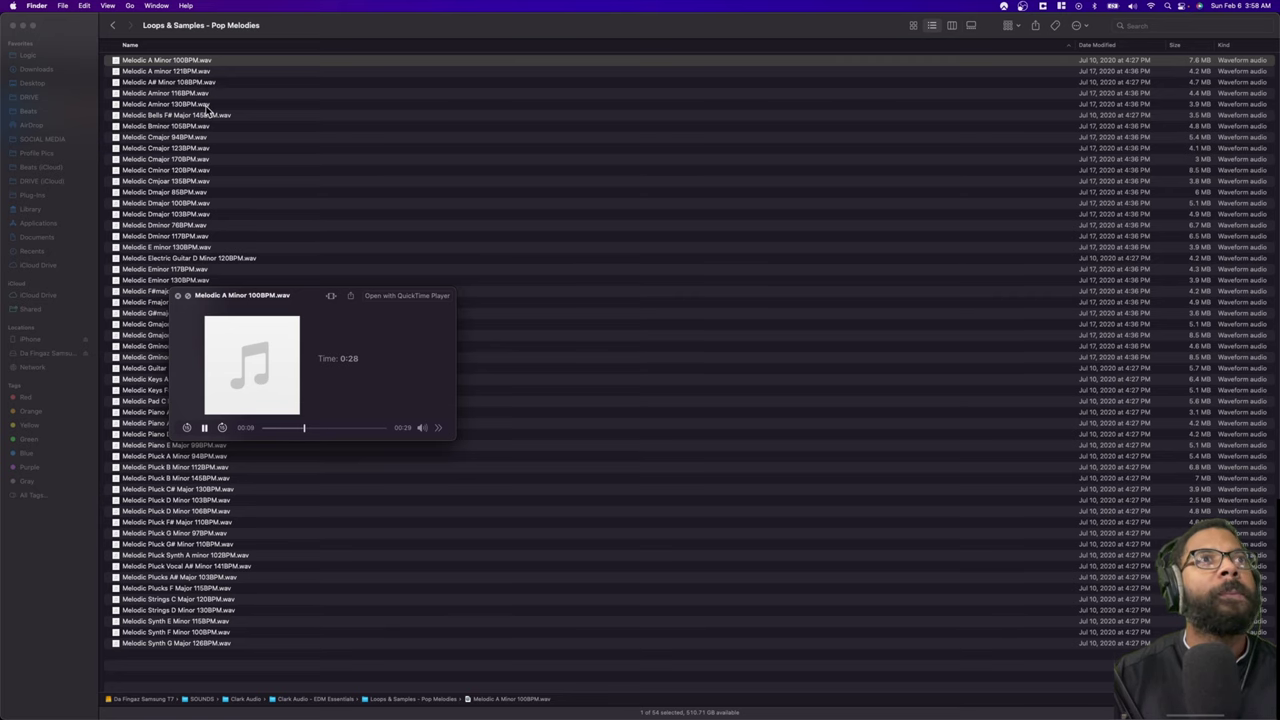
{"action": "key", "text": "space"}
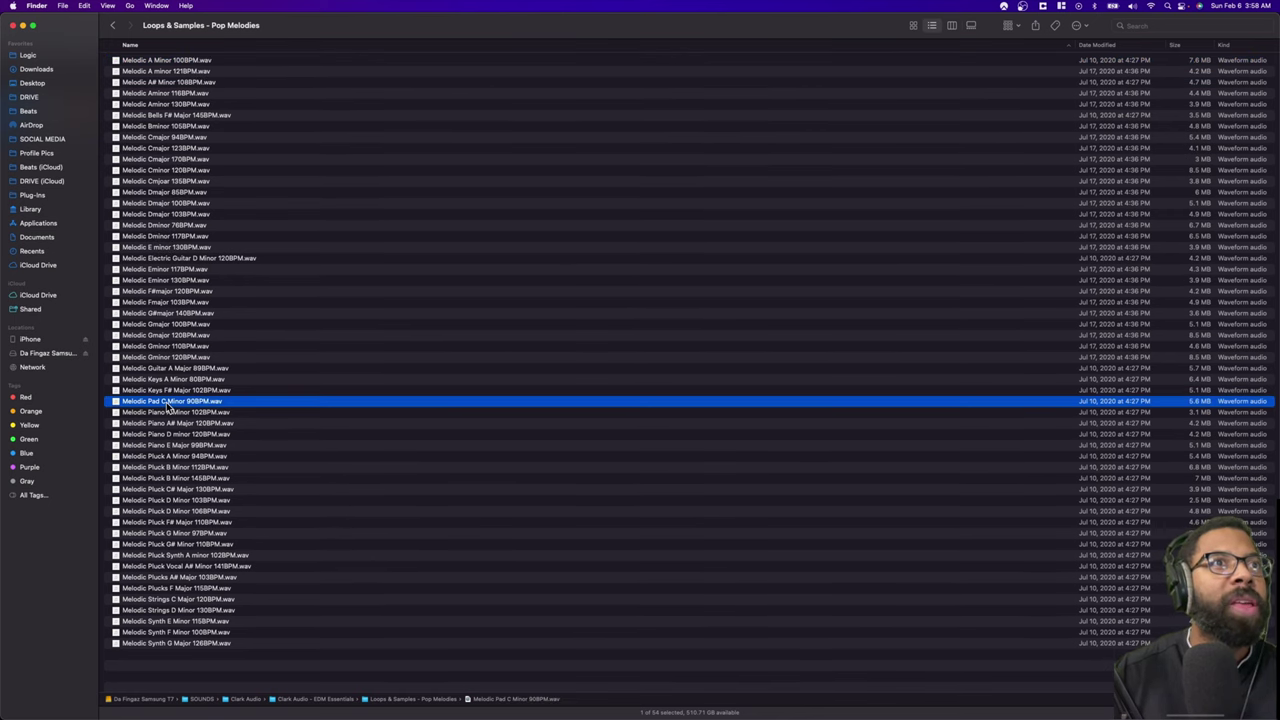
Step: Preview Melodic Piano A Minor 102BPM, then return to EDM Essentials
{"action": "left_click", "coordinate": [170, 412]}
{"action": "key", "text": "space"}
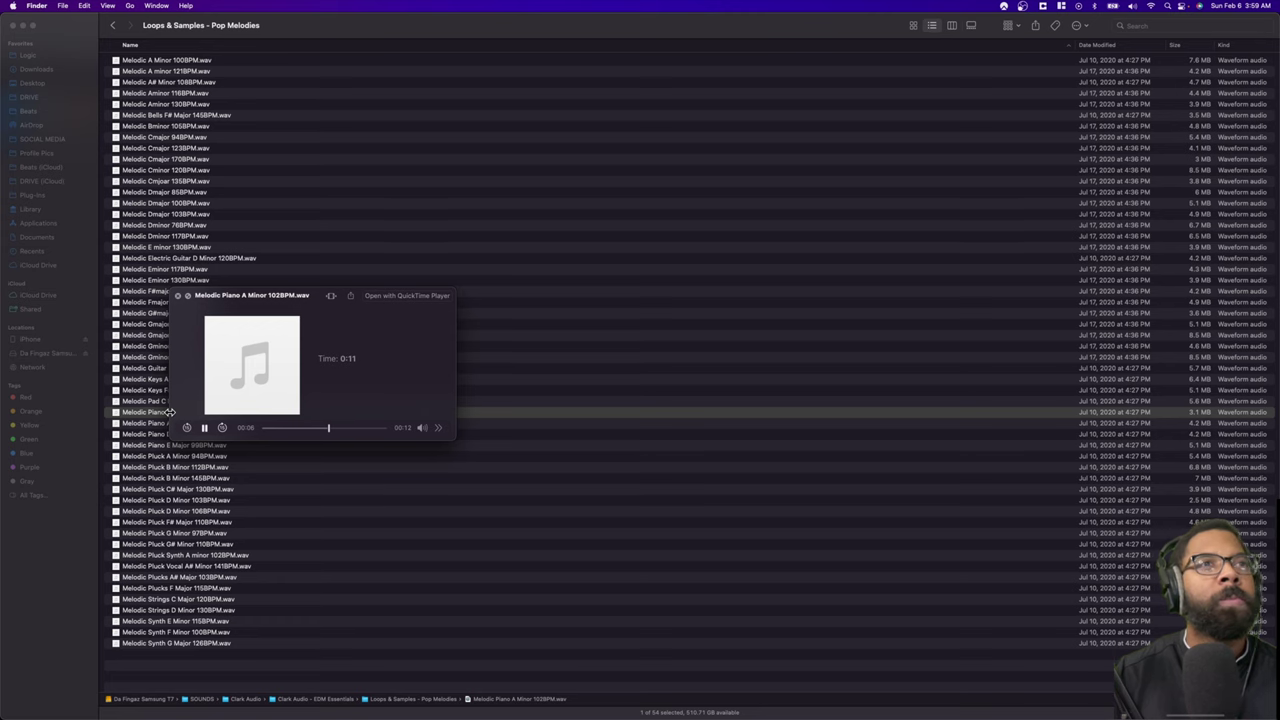
{"action": "key", "text": "space"}
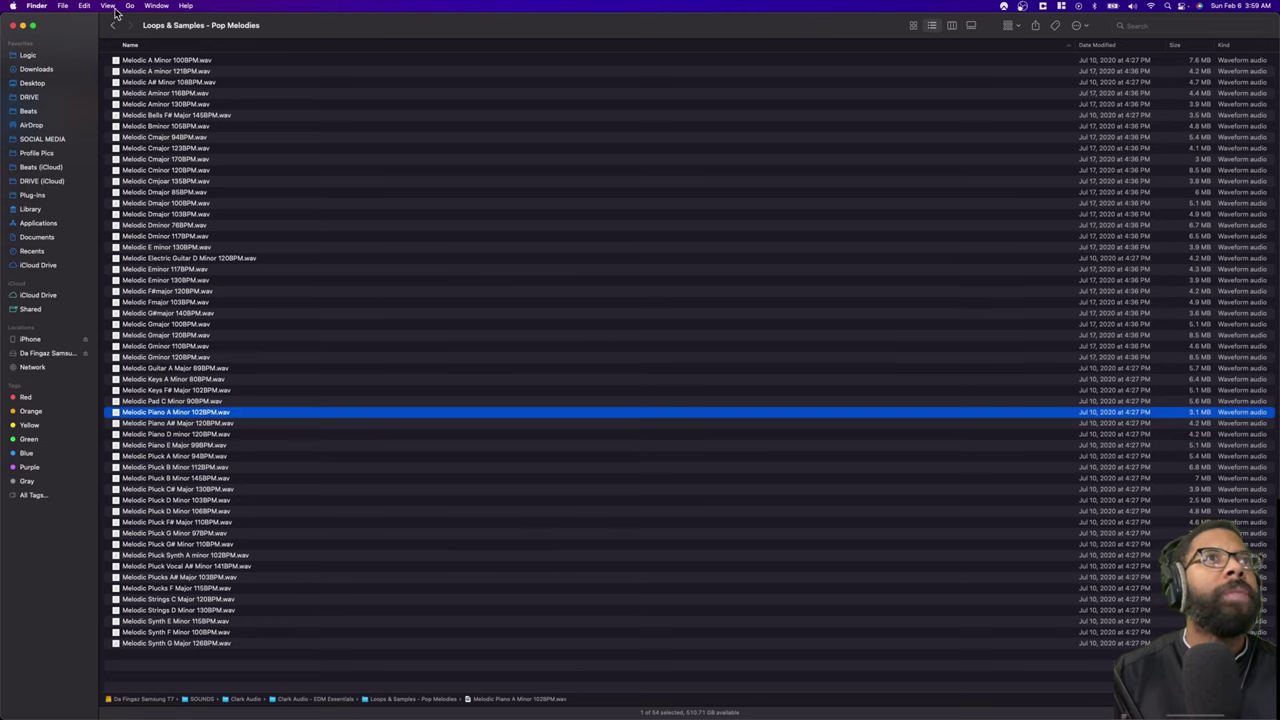
{"action": "left_click", "coordinate": [115, 25]}
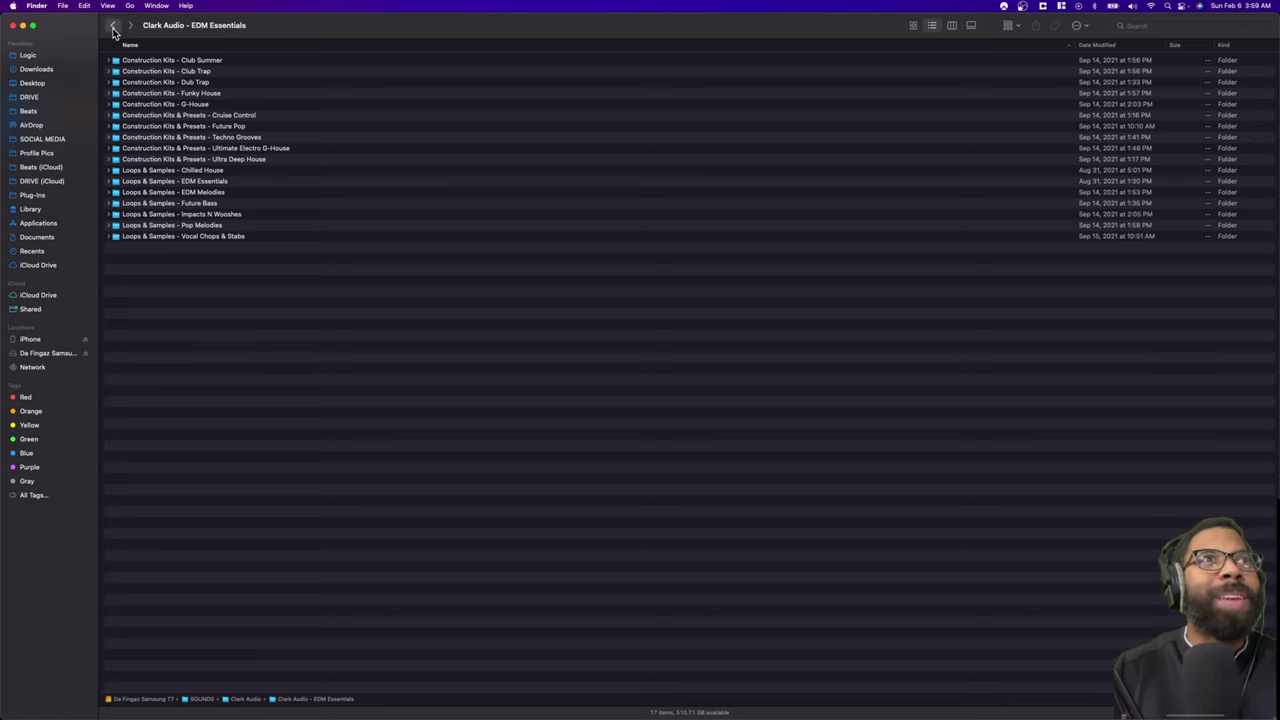
Step: Go back to Clark Audio and open the Clark Audio - Foley folder
{"action": "left_click", "coordinate": [113, 25]}
{"action": "double_click", "coordinate": [170, 71]}
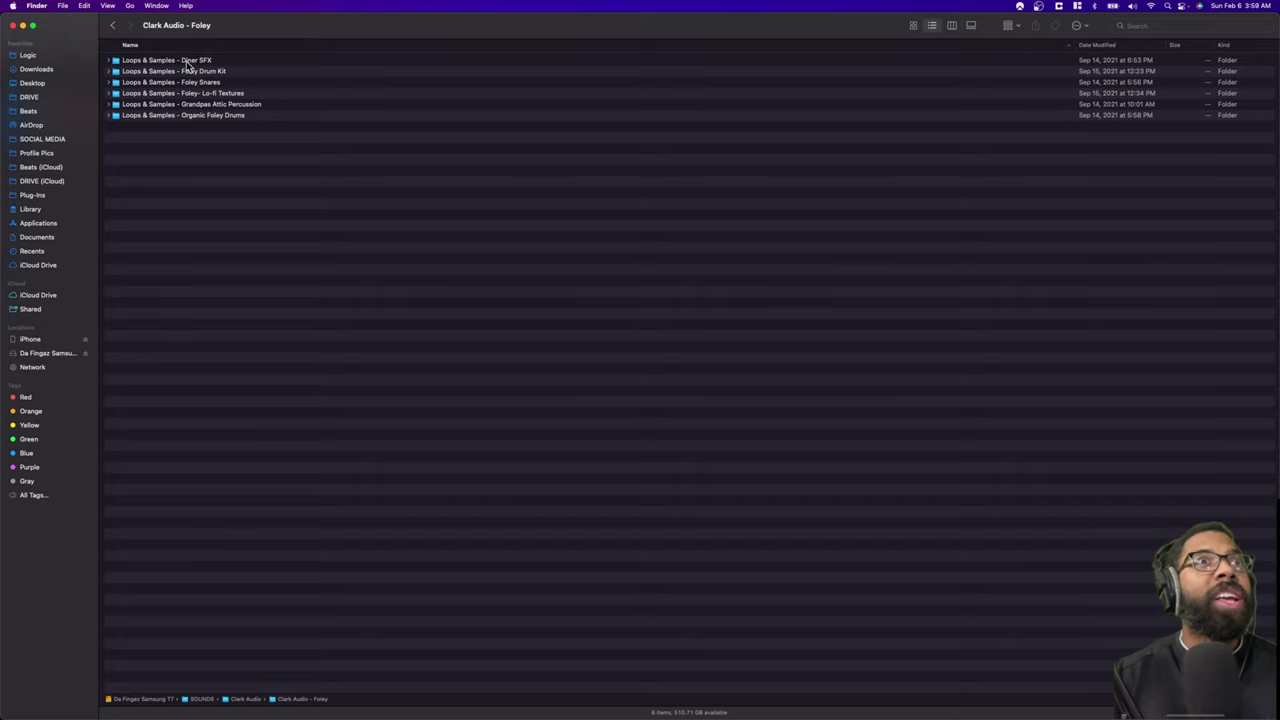
Step: Audition the Diner SFX Front Counter and New Order atmospheres, then return to Clark Audio - Foley
{"action": "double_click", "coordinate": [188, 62]}
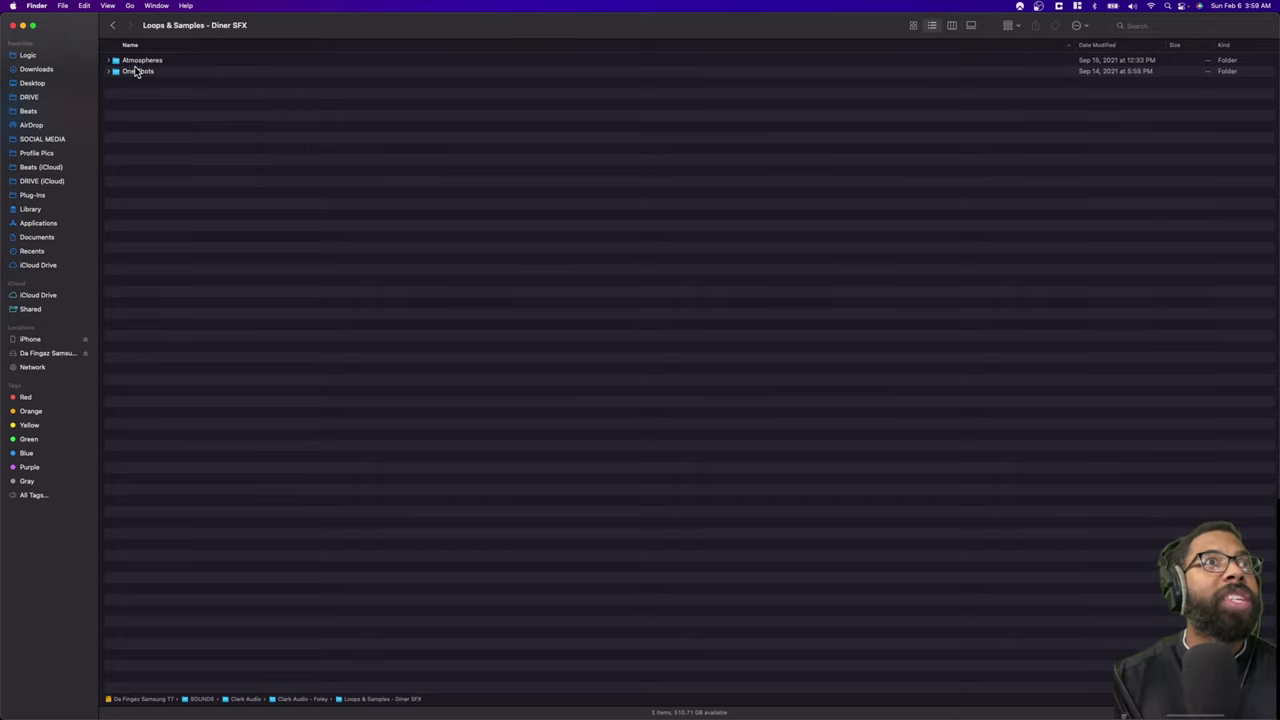
{"action": "double_click", "coordinate": [147, 62]}
{"action": "left_click", "coordinate": [181, 62]}
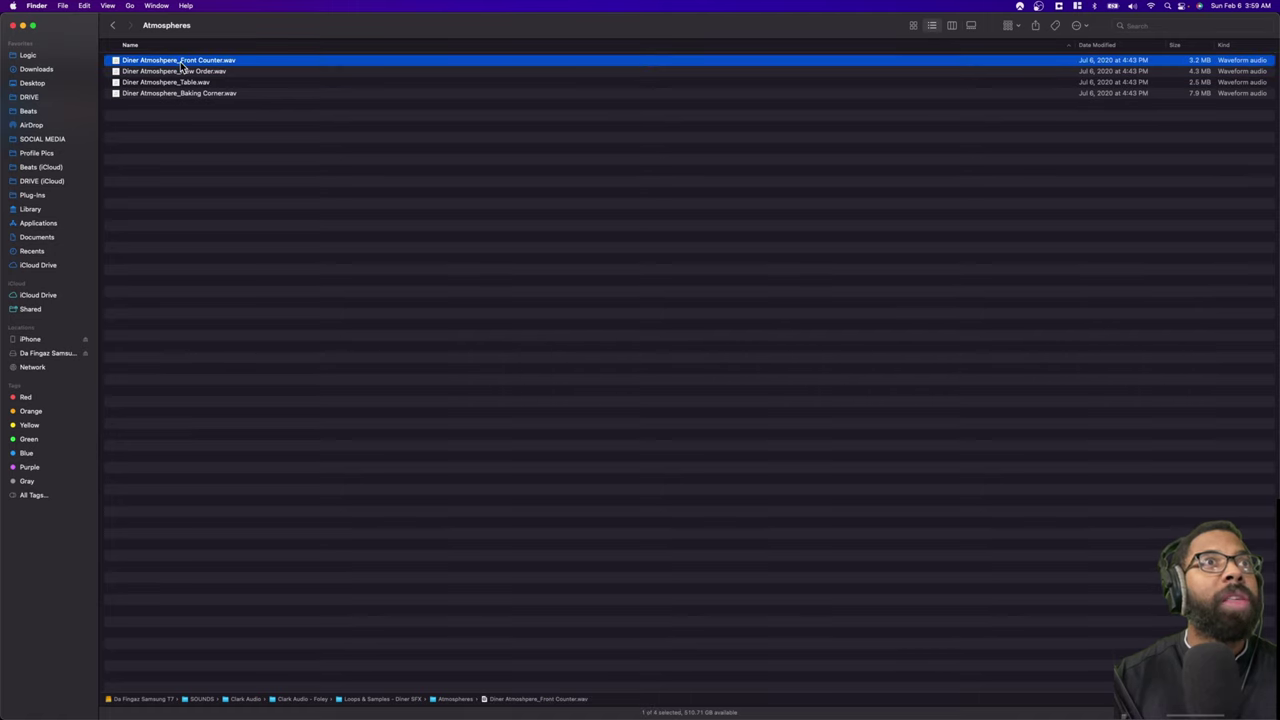
{"action": "key", "text": "space"}
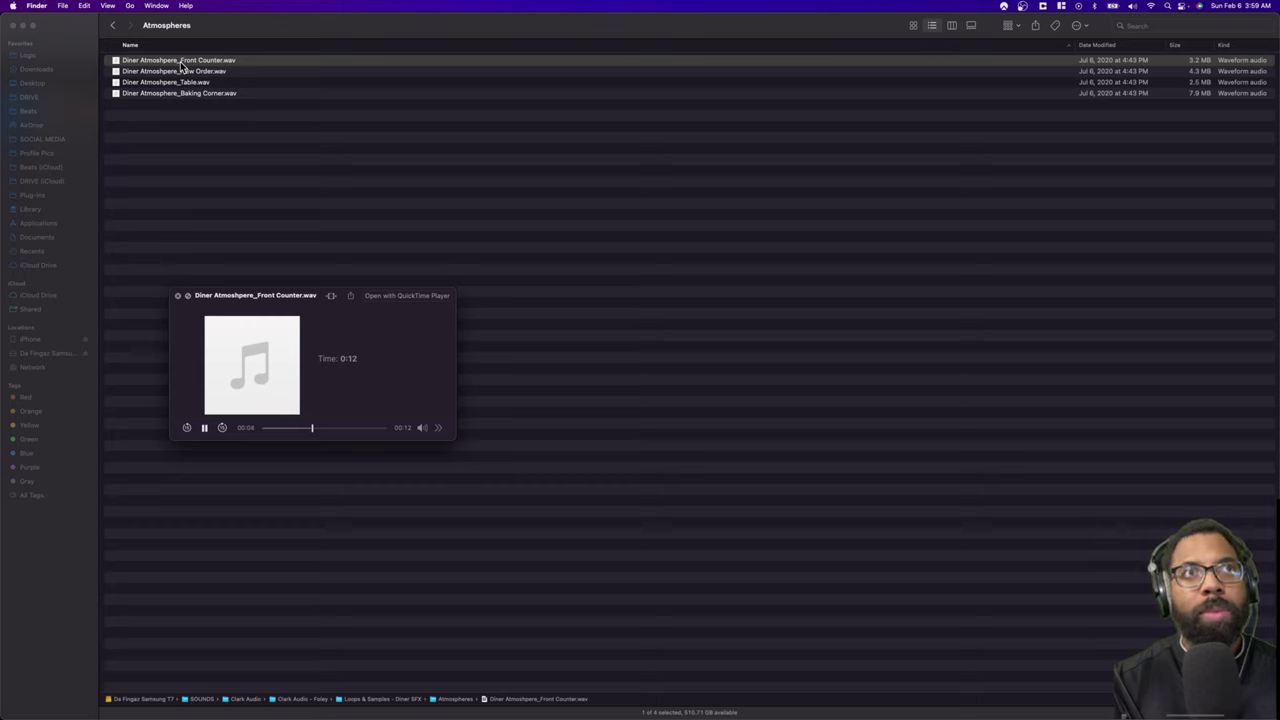
{"action": "key", "text": "space"}
{"action": "key", "text": "Down"}
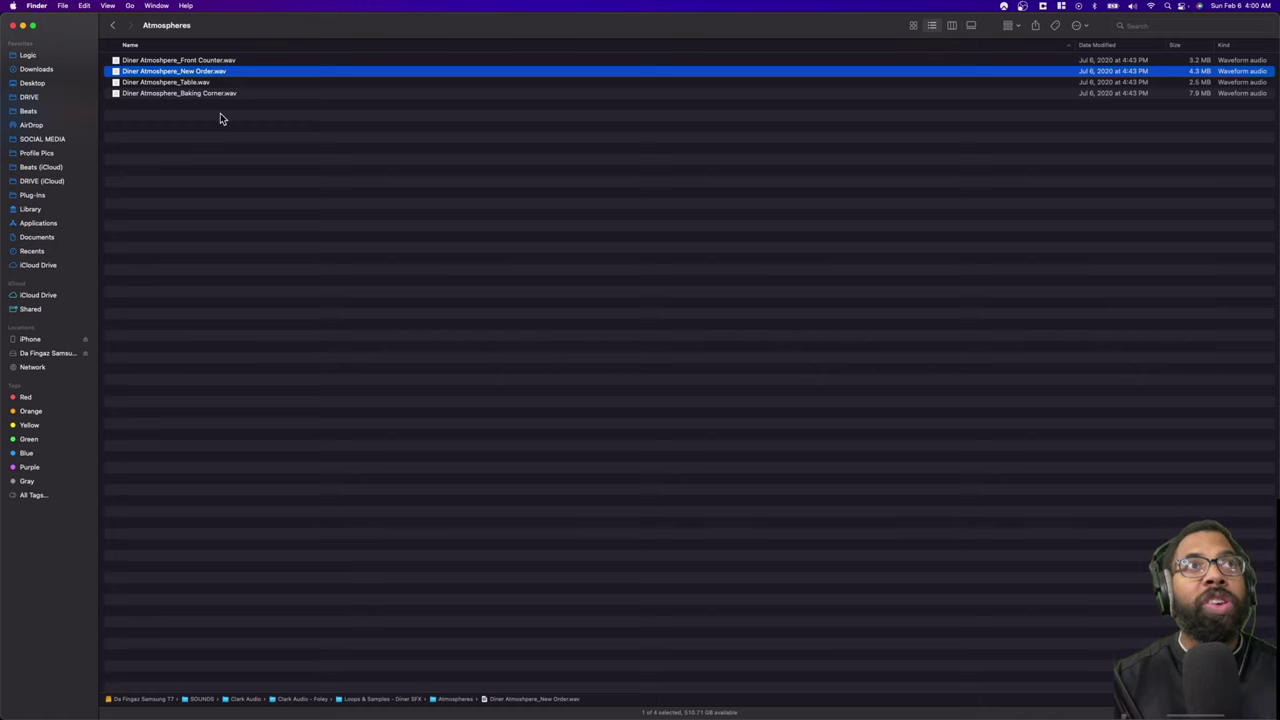
{"action": "key", "text": "space"}
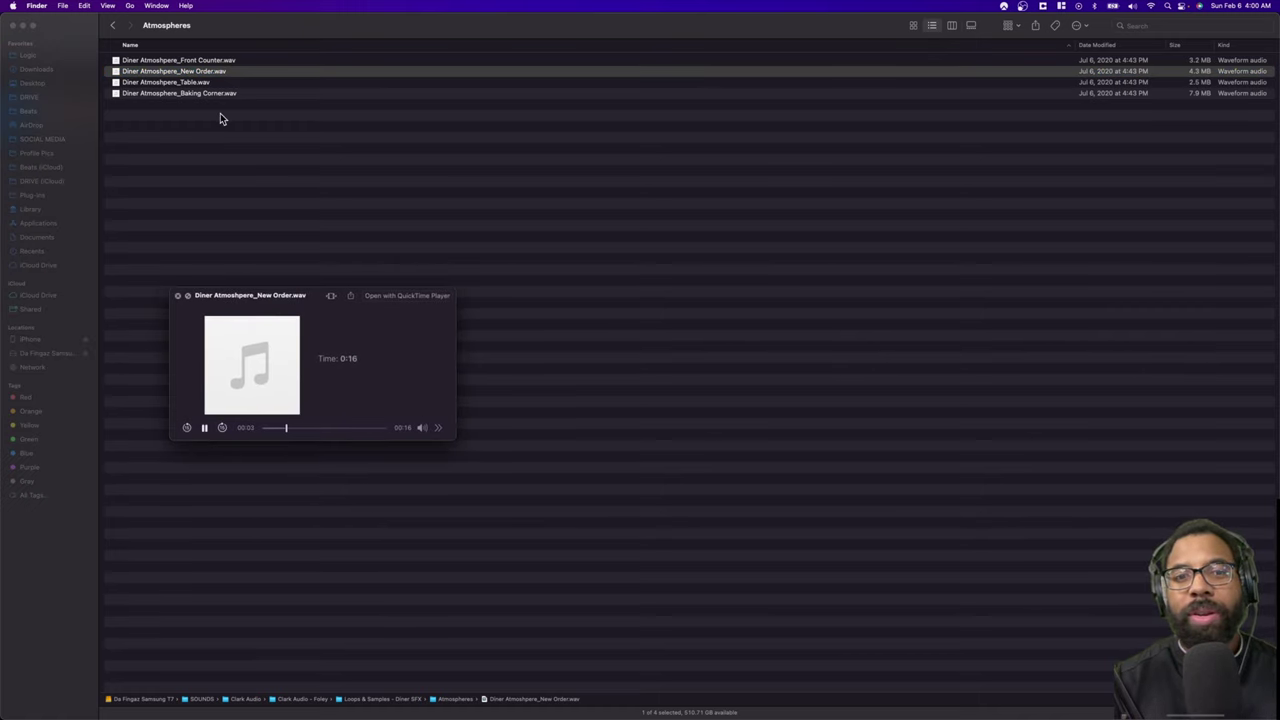
{"action": "key", "text": "space"}
{"action": "key", "text": "Down"}
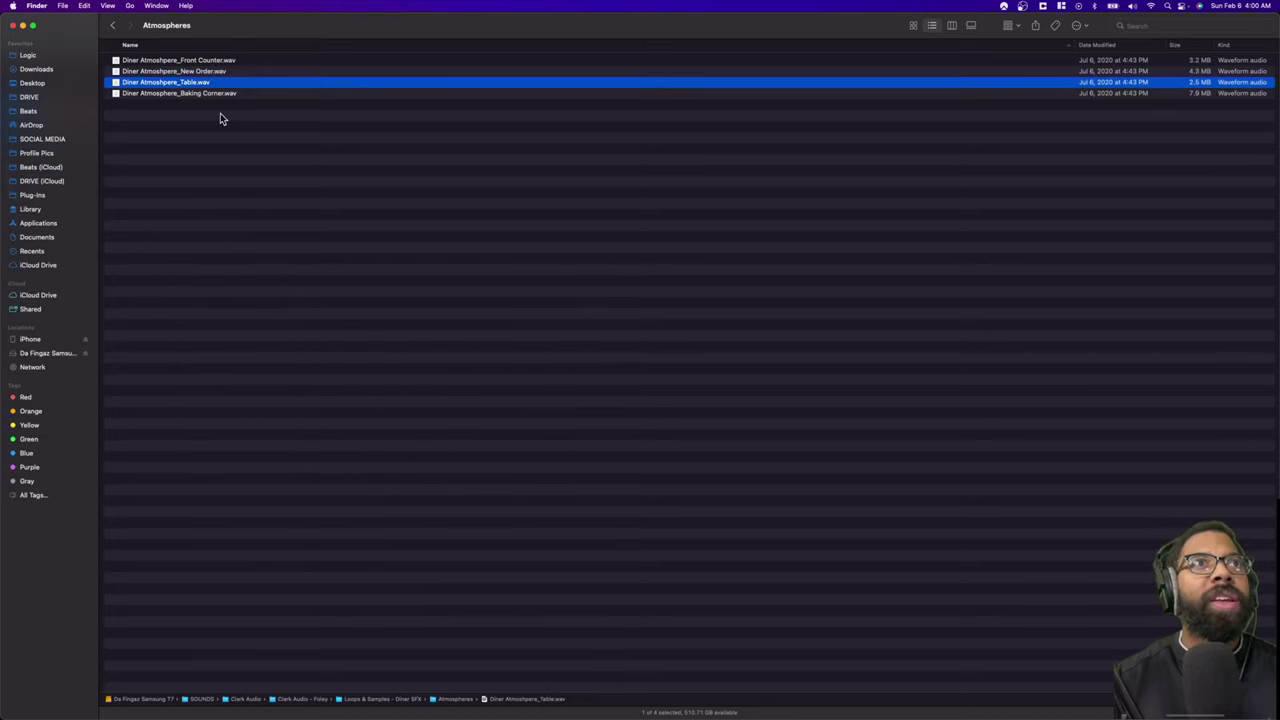
{"action": "key", "text": "ctrl+bracketleft"}
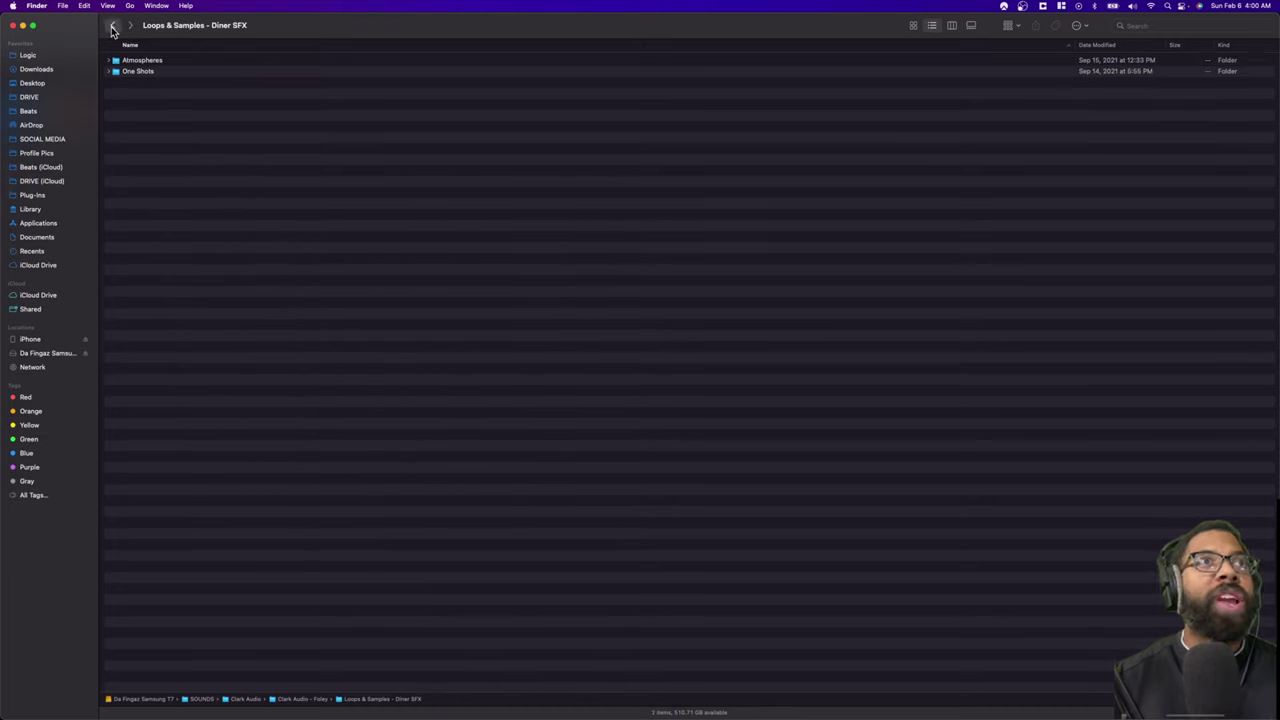
{"action": "key", "text": "ctrl+bracketleft"}
Step: Audition the Foley Drum Kit kicks, starting with Burger Box Smack
{"action": "double_click", "coordinate": [195, 72]}
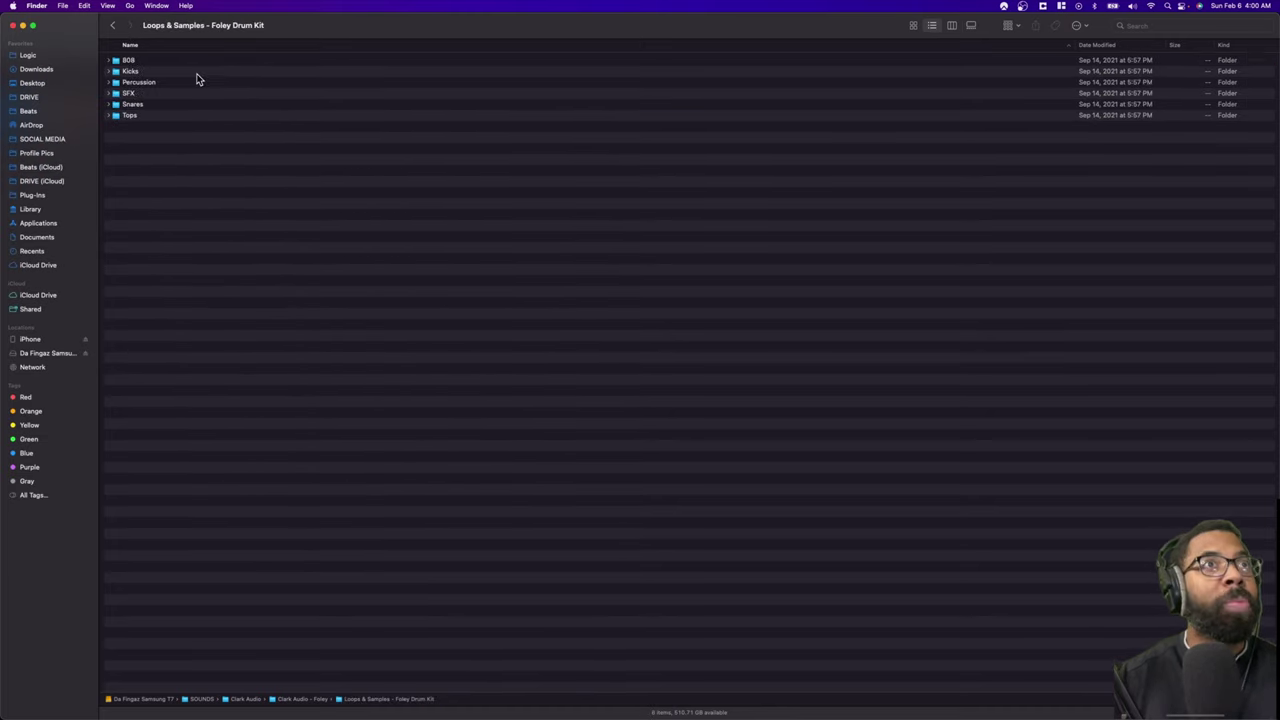
{"action": "double_click", "coordinate": [131, 72]}
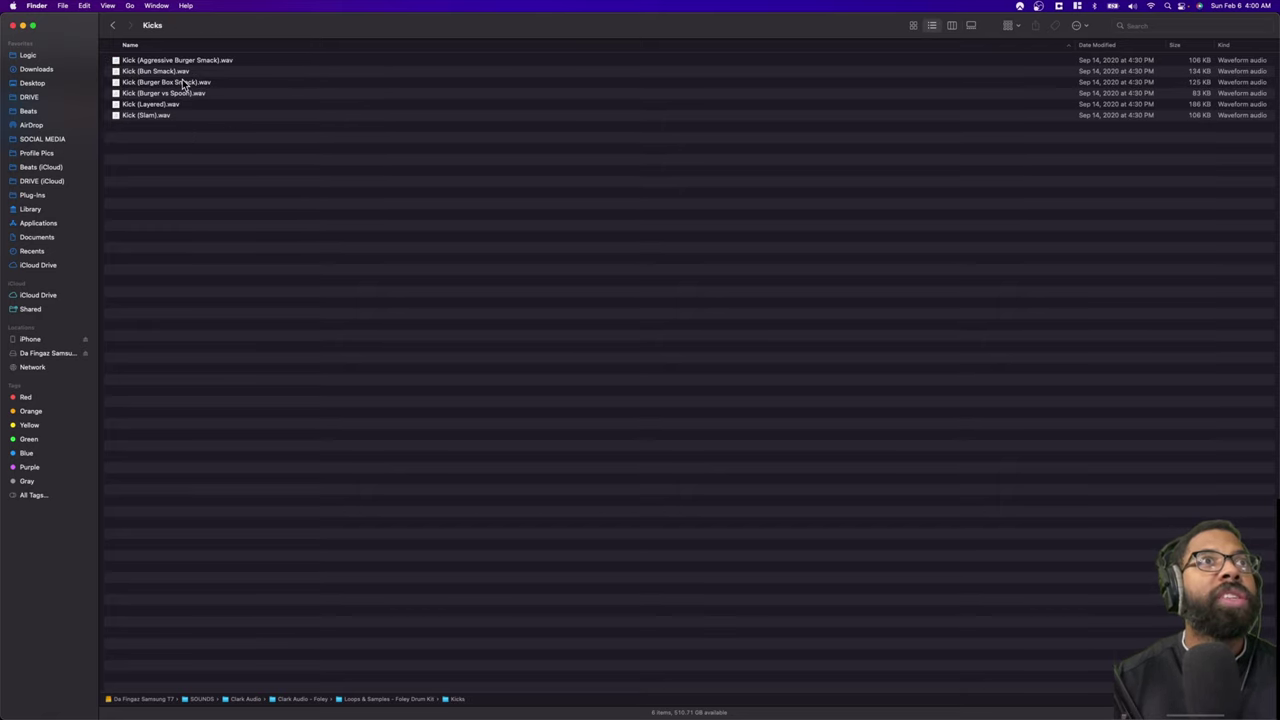
{"action": "left_click", "coordinate": [183, 82]}
{"action": "key", "text": "space"}
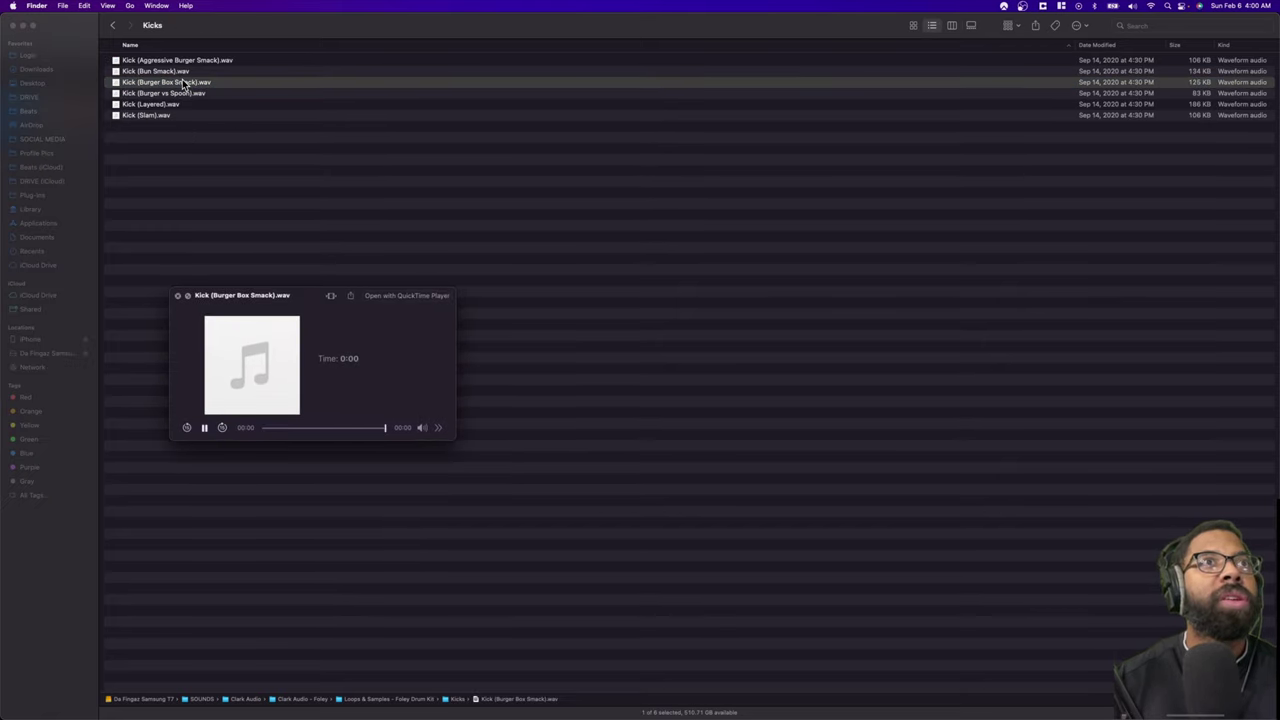
{"action": "key", "text": "Up"}
{"action": "key", "text": "Up"}
{"action": "key", "text": "Down"}
{"action": "key", "text": "Down"}
{"action": "key", "text": "Down"}
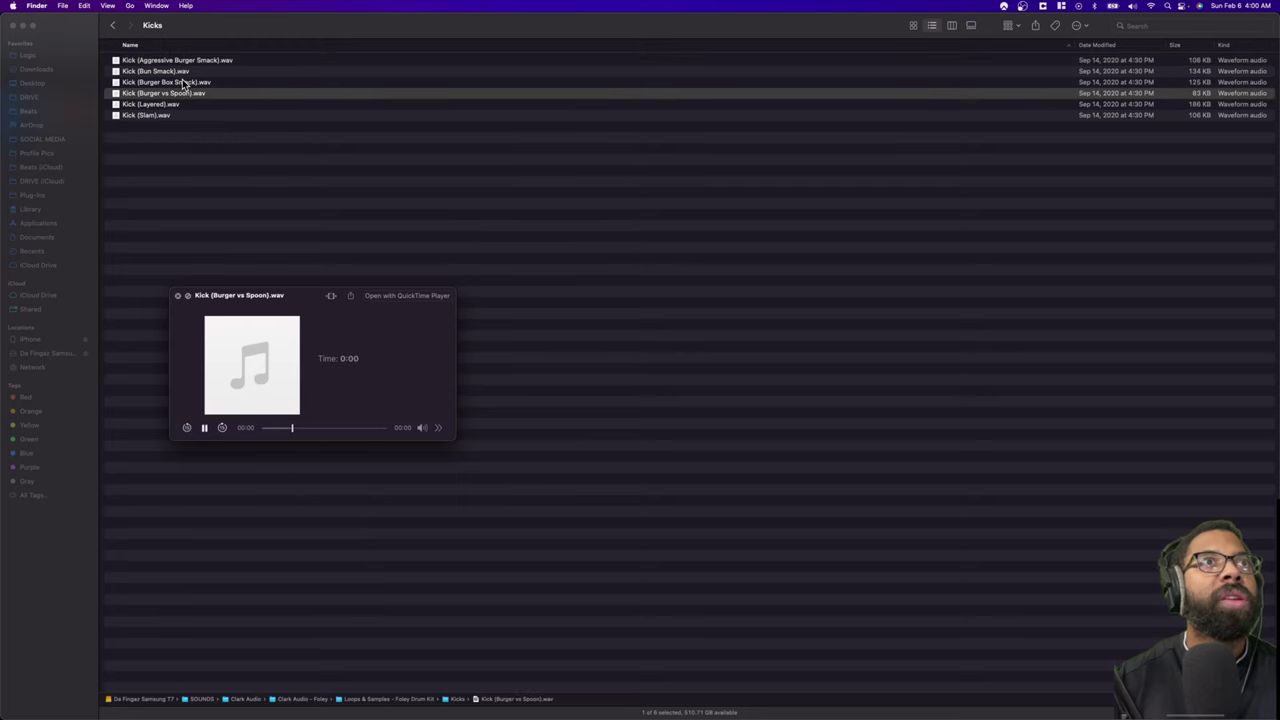
{"action": "key", "text": "Down"}
{"action": "key", "text": "Down"}
{"action": "key", "text": "space"}
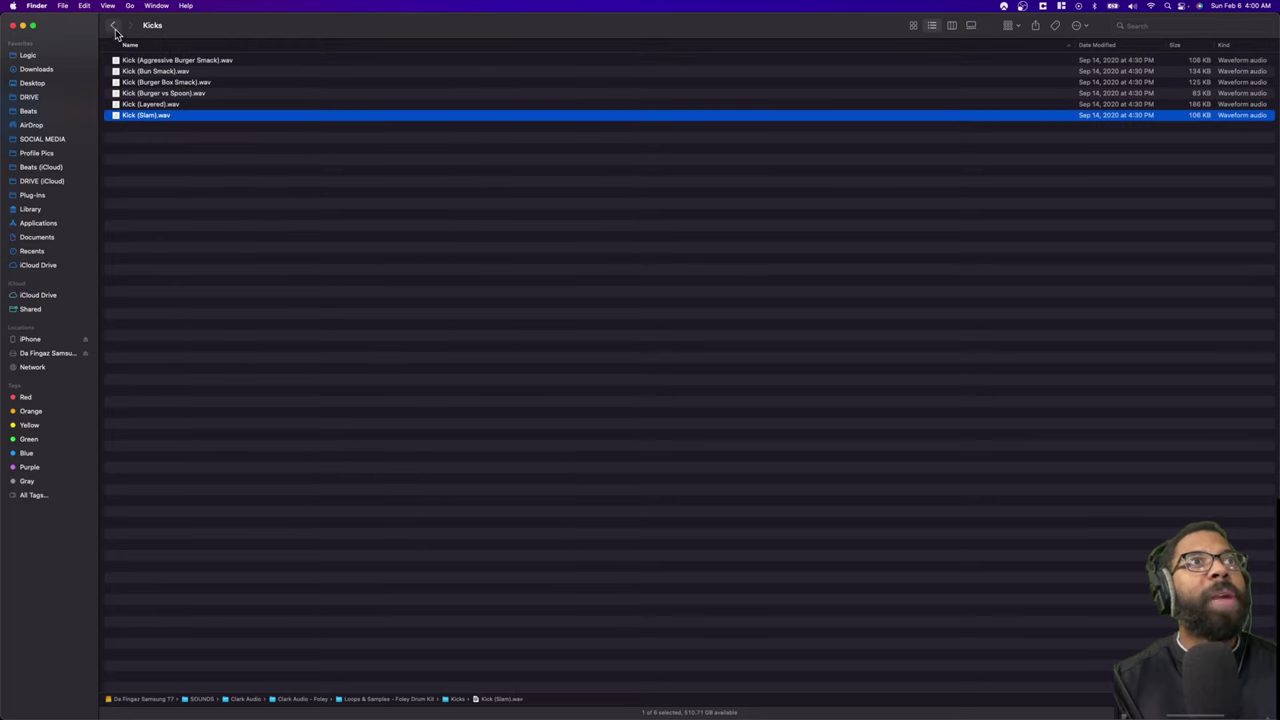
{"action": "left_click", "coordinate": [114, 27]}
Step: Audition the BBQ Sauce, Fries In Box and Wood Spoon Vs Pickles snares
{"action": "left_click", "coordinate": [145, 84]}
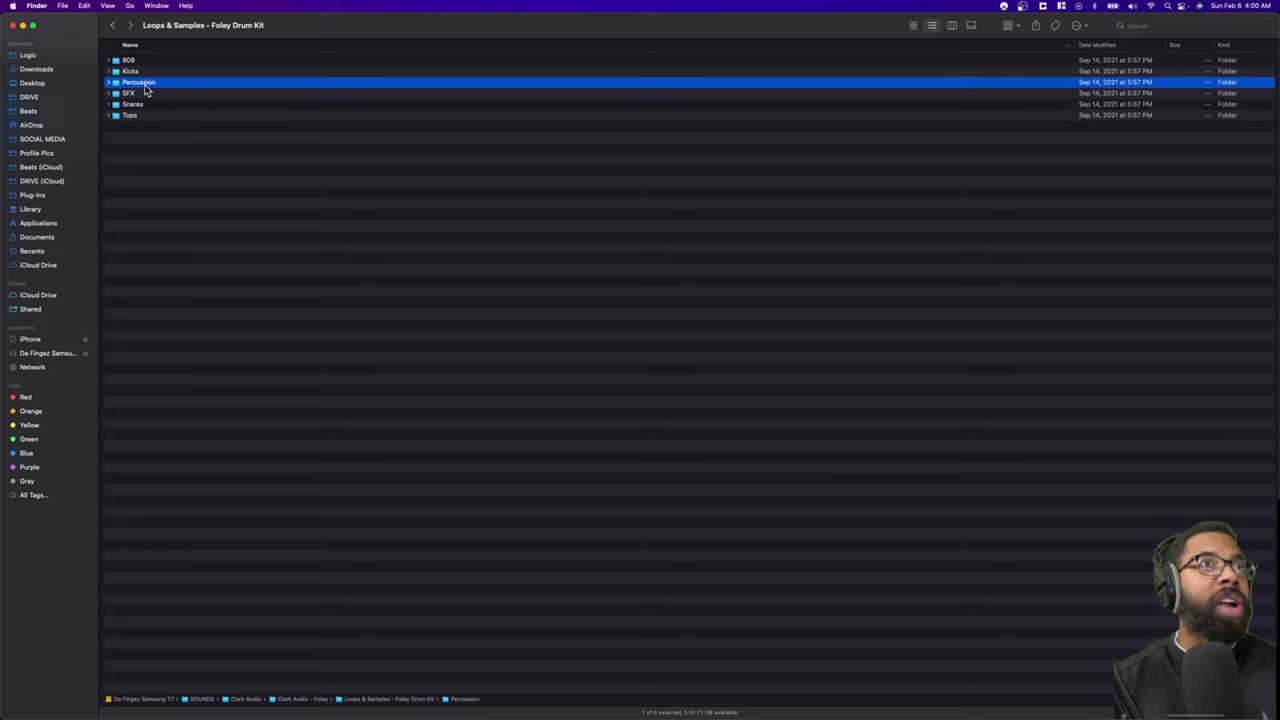
{"action": "double_click", "coordinate": [139, 105]}
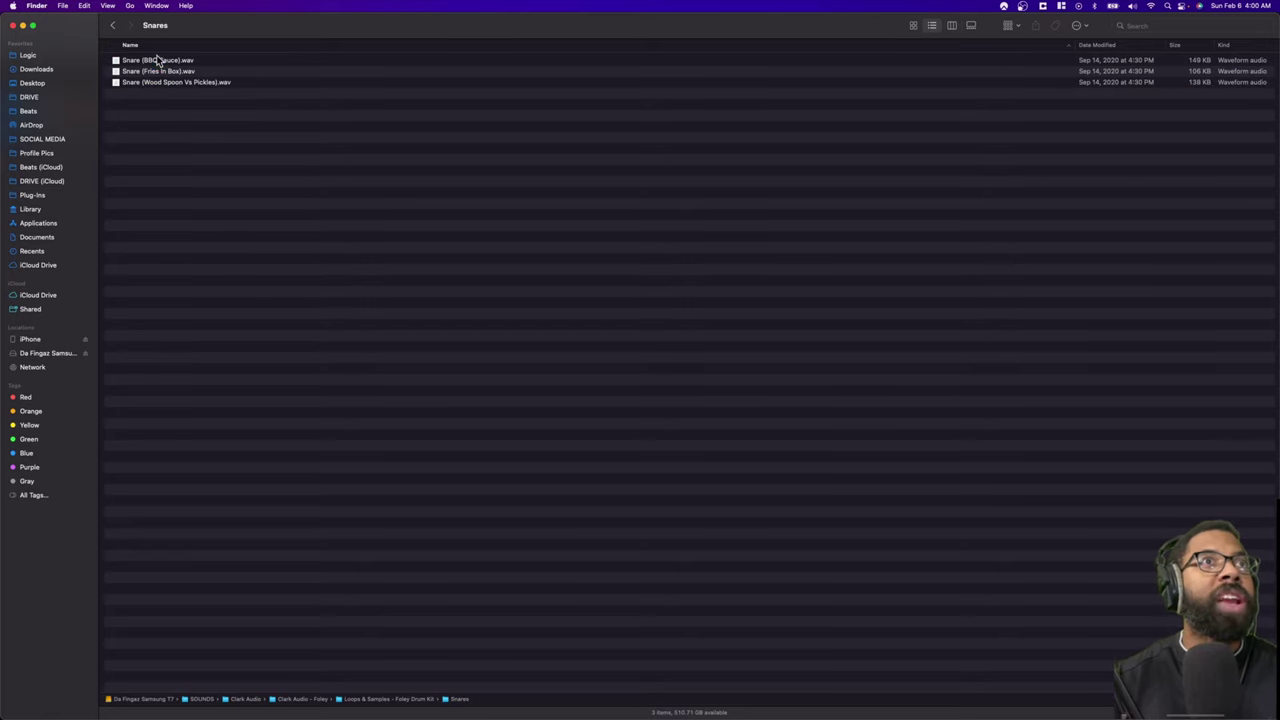
{"action": "left_click", "coordinate": [157, 61]}
{"action": "key", "text": "space"}
{"action": "key", "text": "Down"}
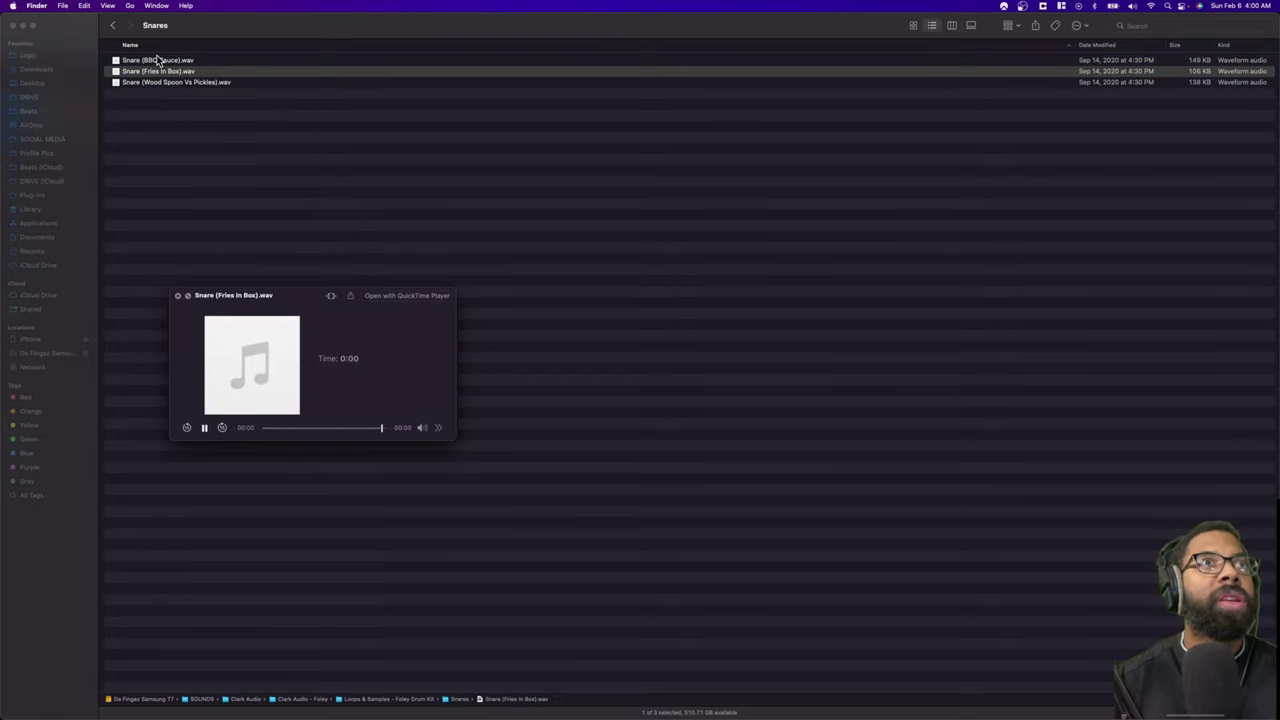
{"action": "key", "text": "Down"}
{"action": "left_click", "coordinate": [112, 25]}
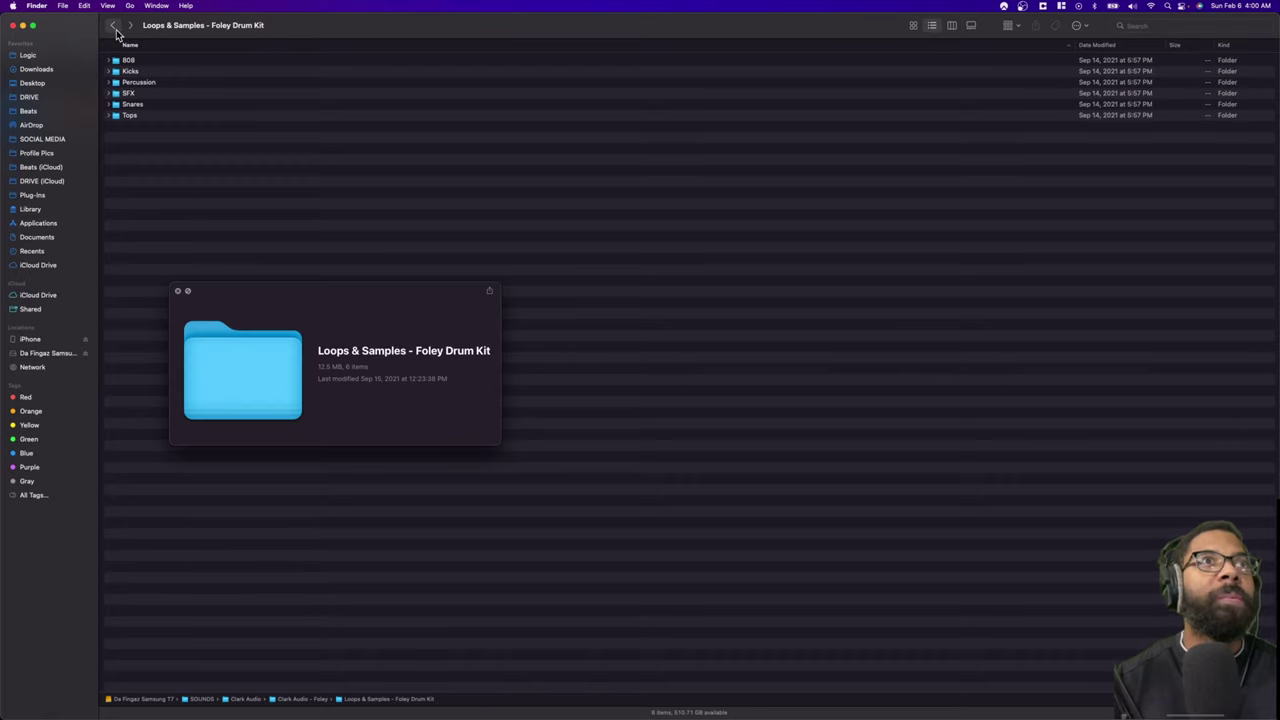
Step: Audition the Quarter Pounder 808, then go back out of the 808 folder
{"action": "left_click", "coordinate": [137, 72]}
{"action": "double_click", "coordinate": [132, 61]}
{"action": "left_click", "coordinate": [154, 60]}
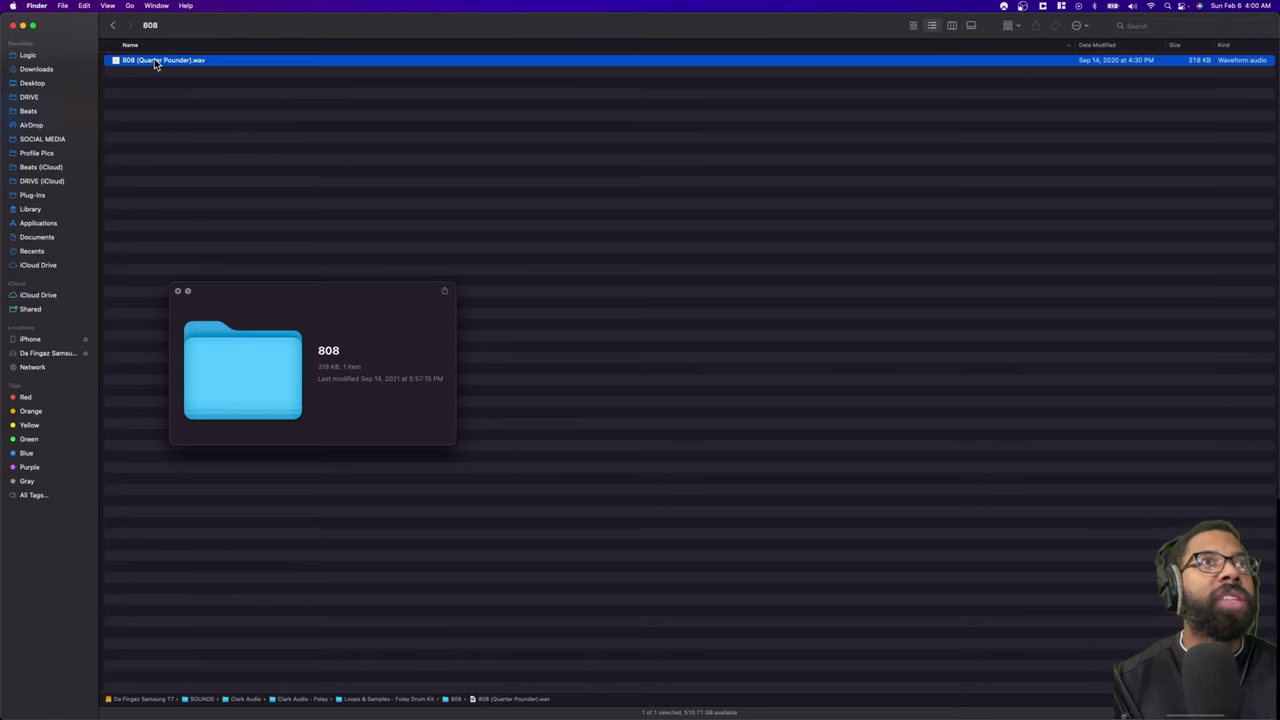
{"action": "key", "text": "space"}
{"action": "key", "text": "space"}
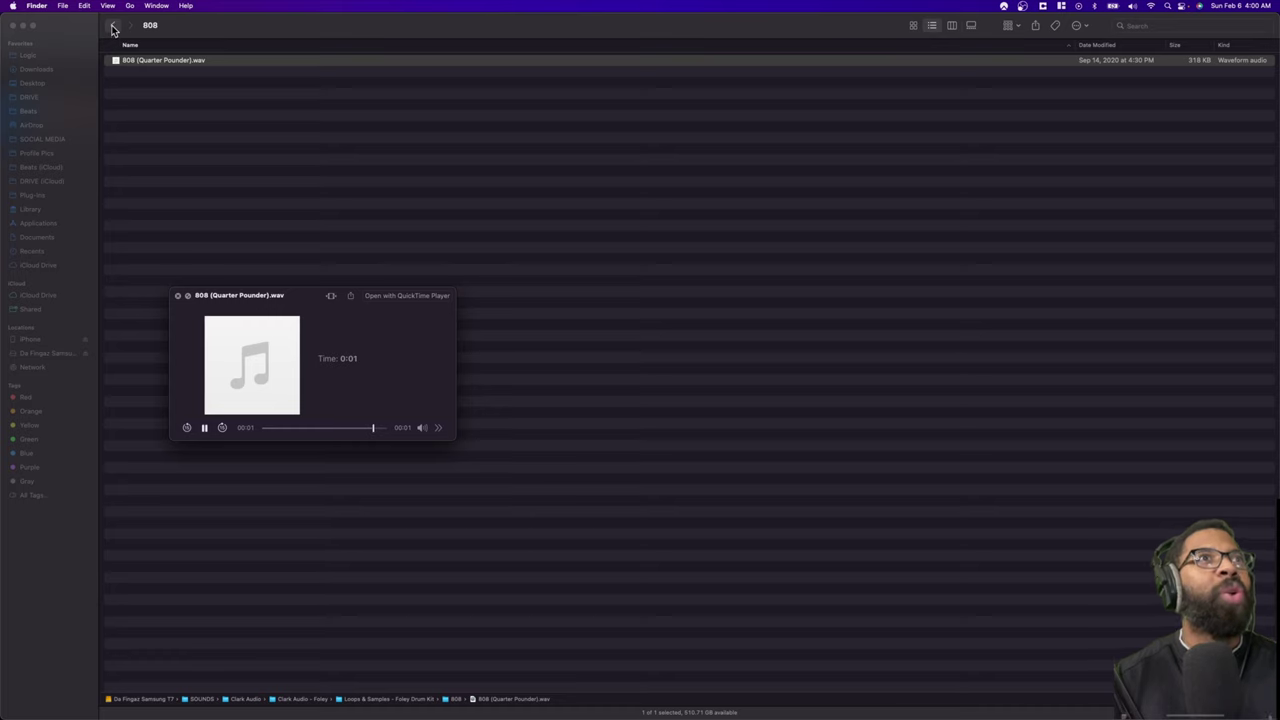
{"action": "left_click", "coordinate": [113, 26]}
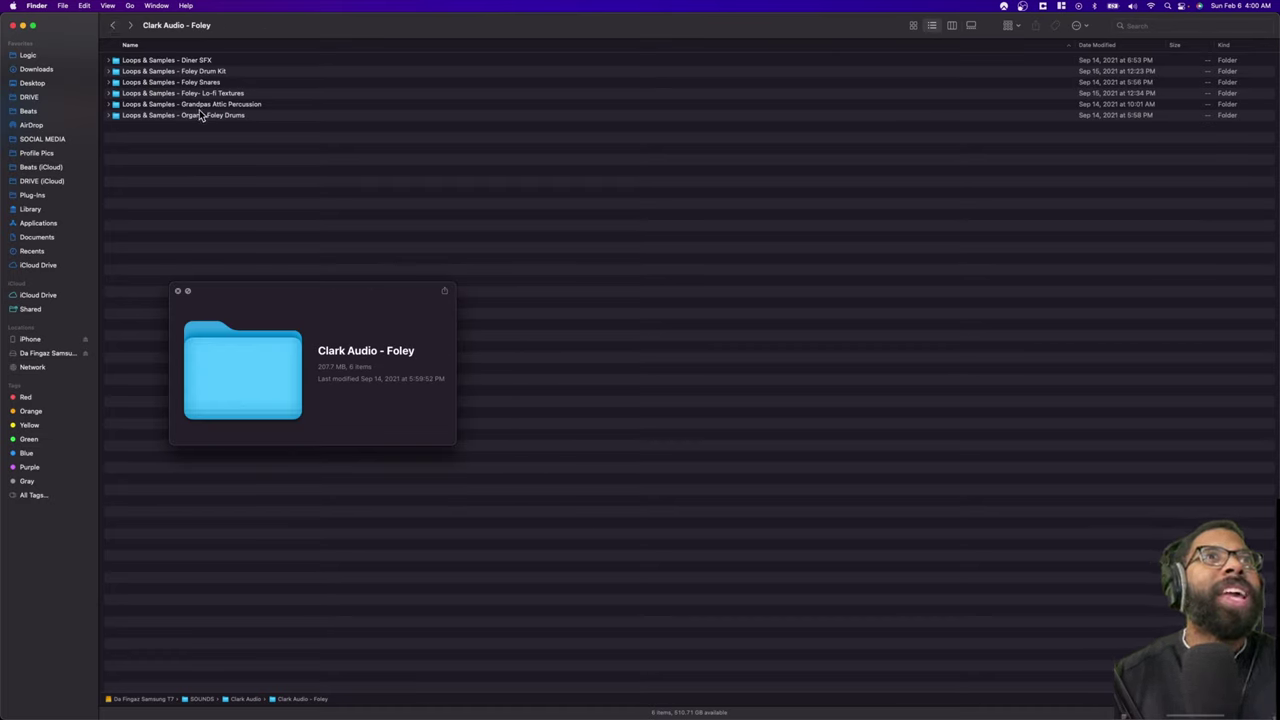
Step: Audition Organic Foley Drums sound effects from Dirt to Dropping Tin Can, then return to Clark Audio
{"action": "left_click", "coordinate": [204, 114]}
{"action": "double_click", "coordinate": [204, 114]}
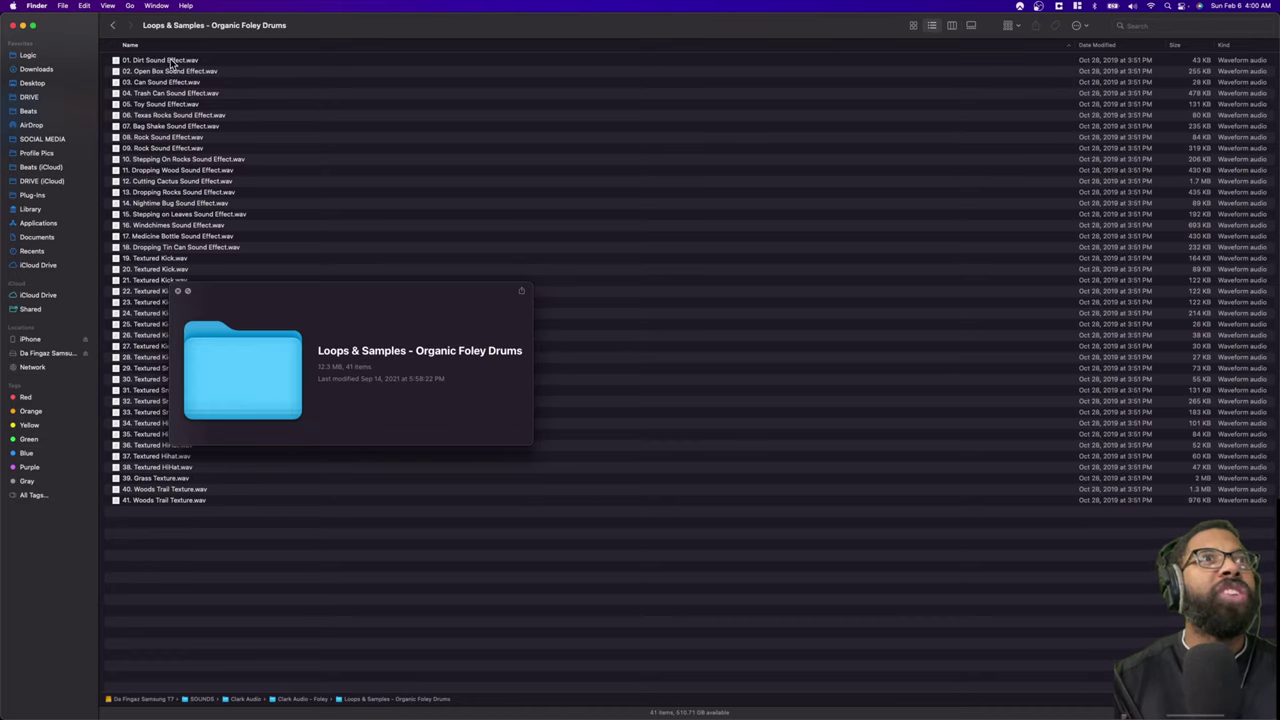
{"action": "left_click", "coordinate": [170, 60]}
{"action": "key", "text": "Down"}
{"action": "key", "text": "Down"}
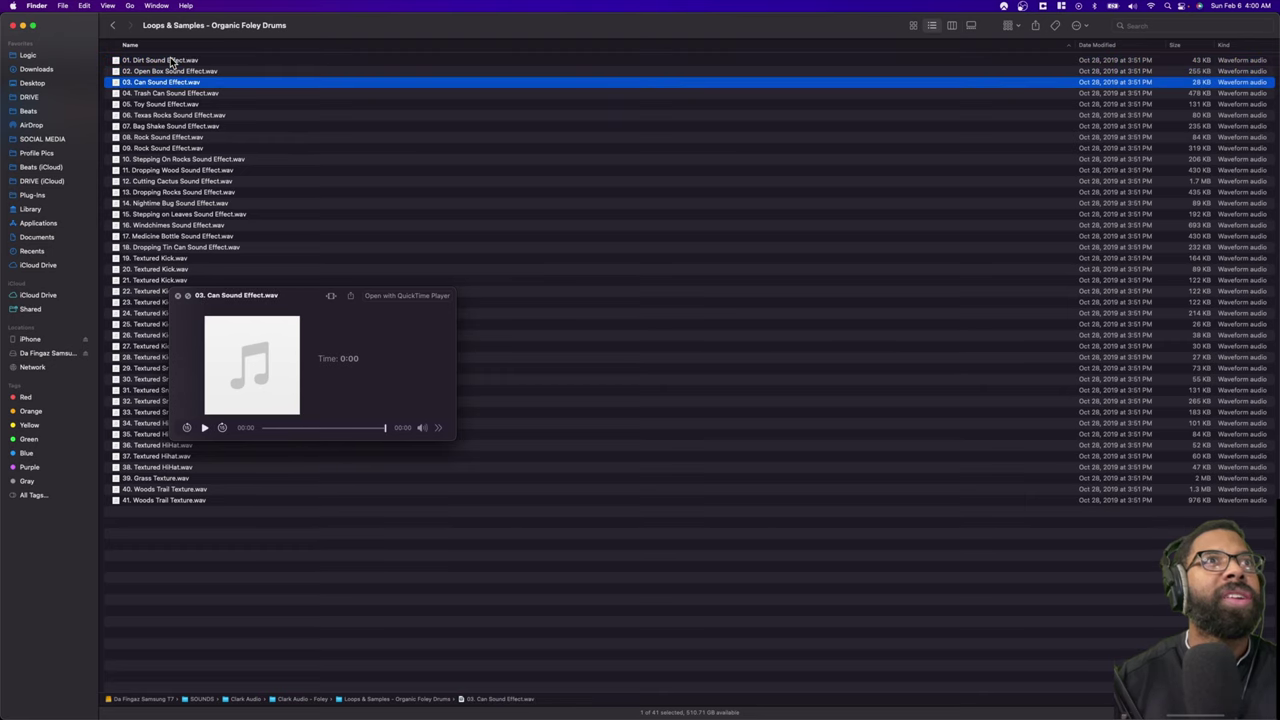
{"action": "key", "text": "Down"}
{"action": "key", "text": "Down"}
{"action": "key", "text": "Down"}
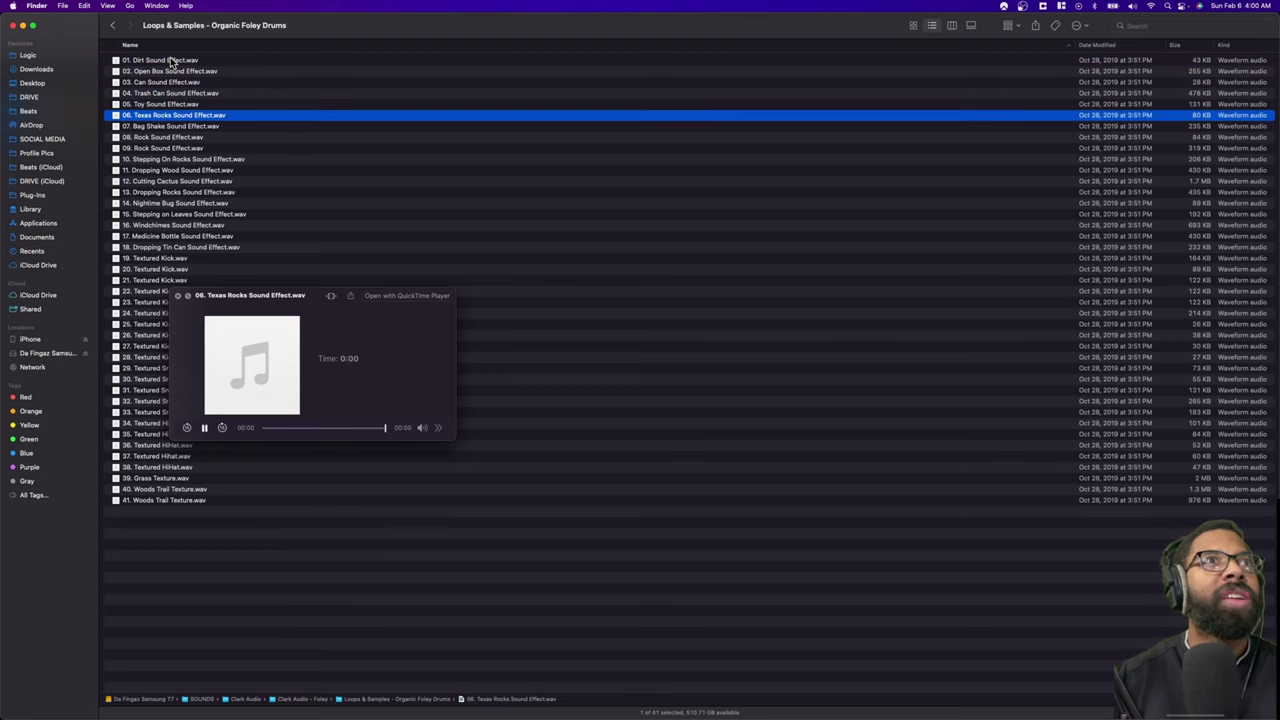
{"action": "key", "text": "Down"}
{"action": "key", "text": "Down"}
{"action": "left_click", "coordinate": [178, 247]}
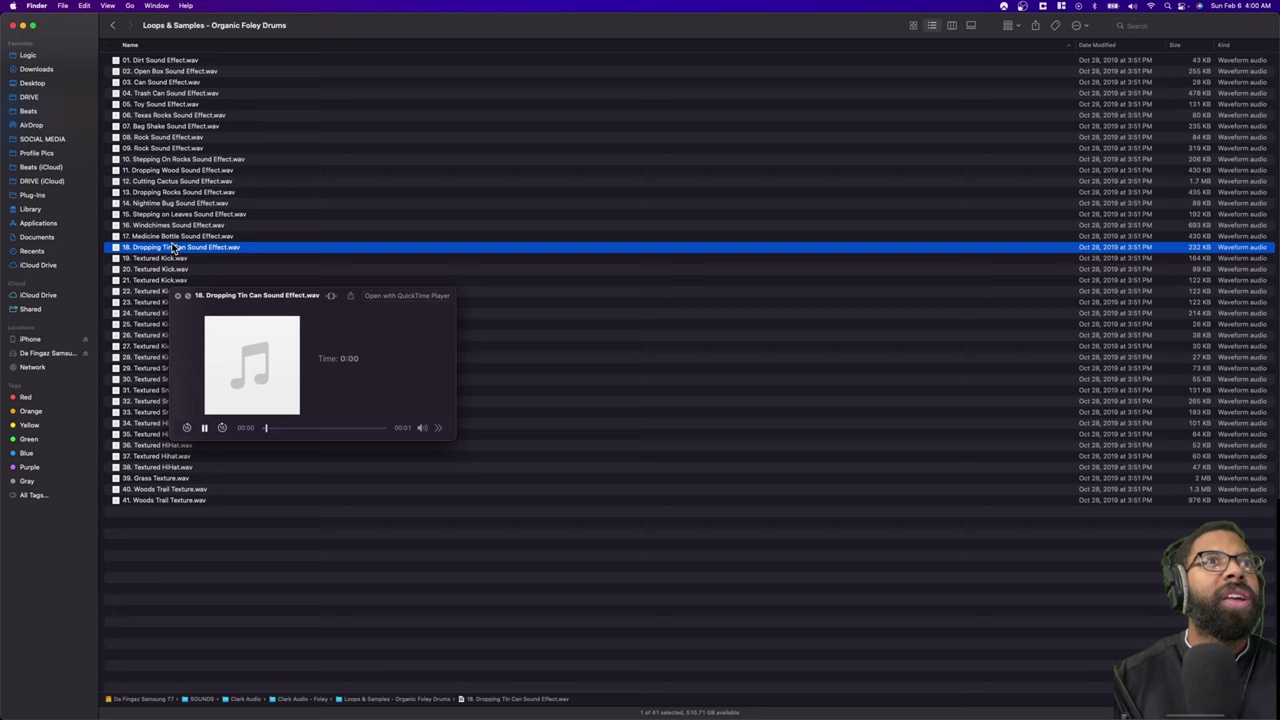
{"action": "left_click", "coordinate": [114, 27]}
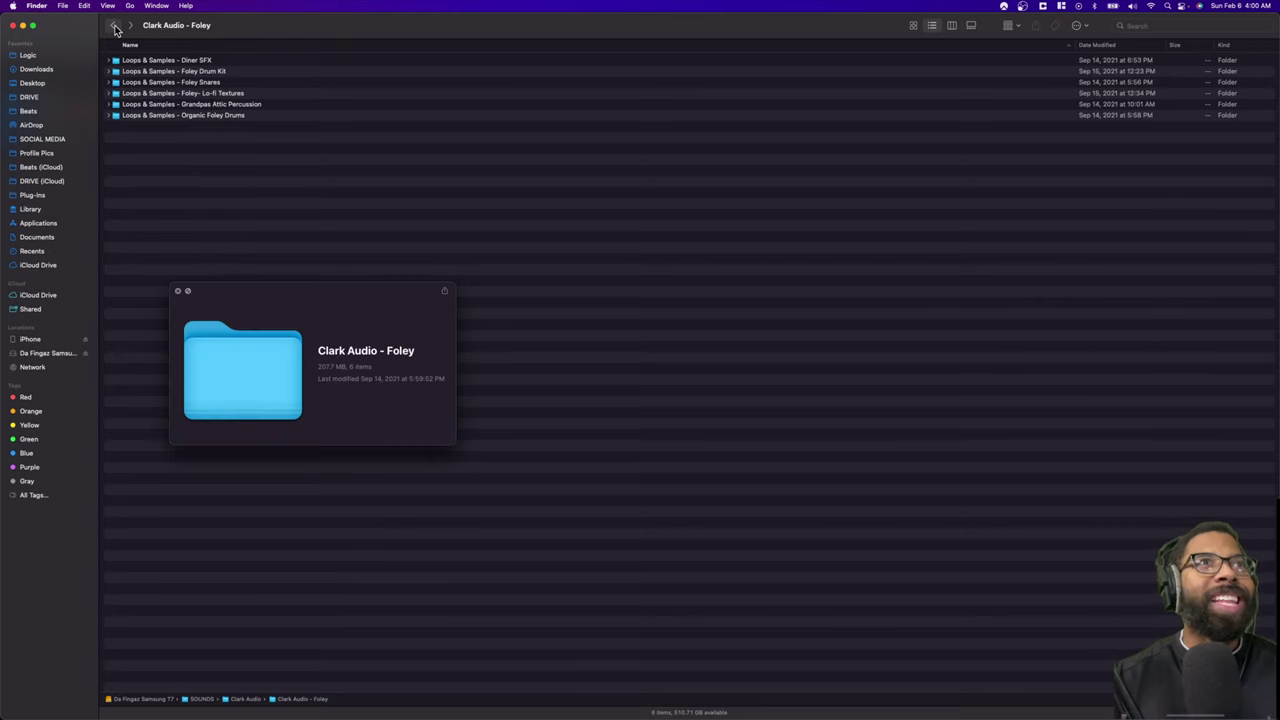
{"action": "left_click", "coordinate": [114, 27]}
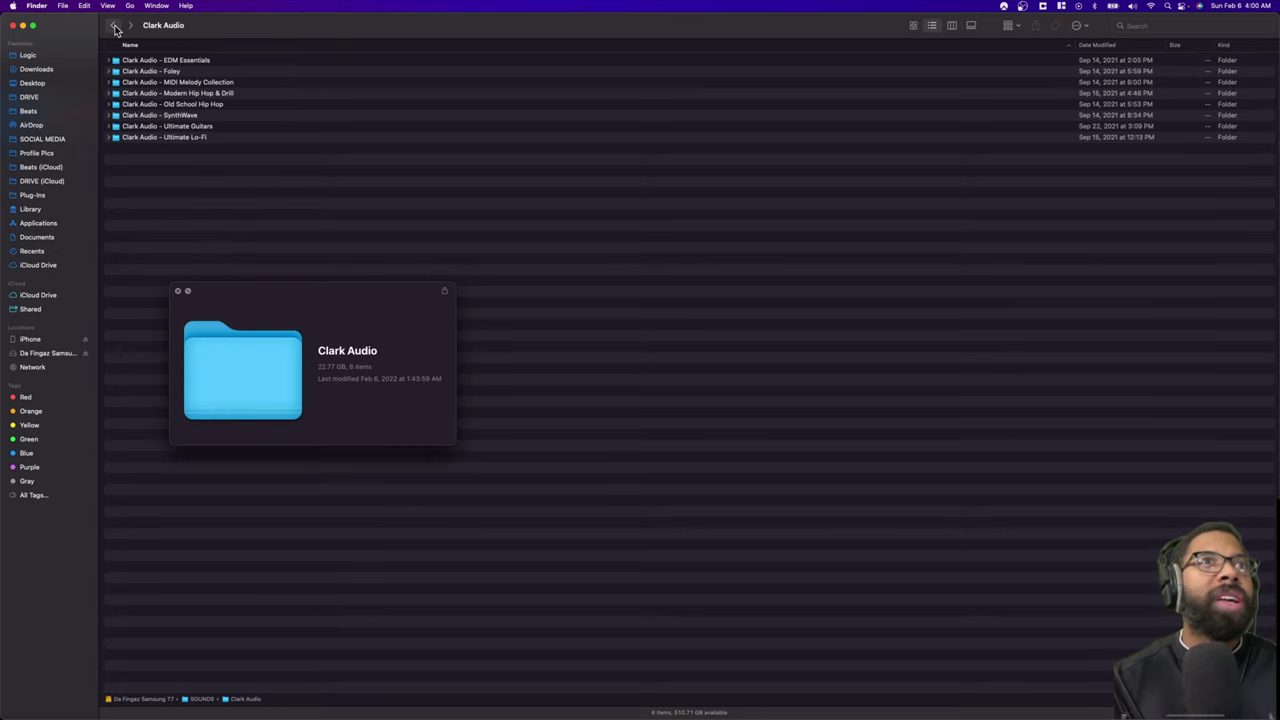
Step: Look inside MIDI Melody Collection > MIDI Full Melodies, then return to Clark Audio
{"action": "double_click", "coordinate": [173, 83]}
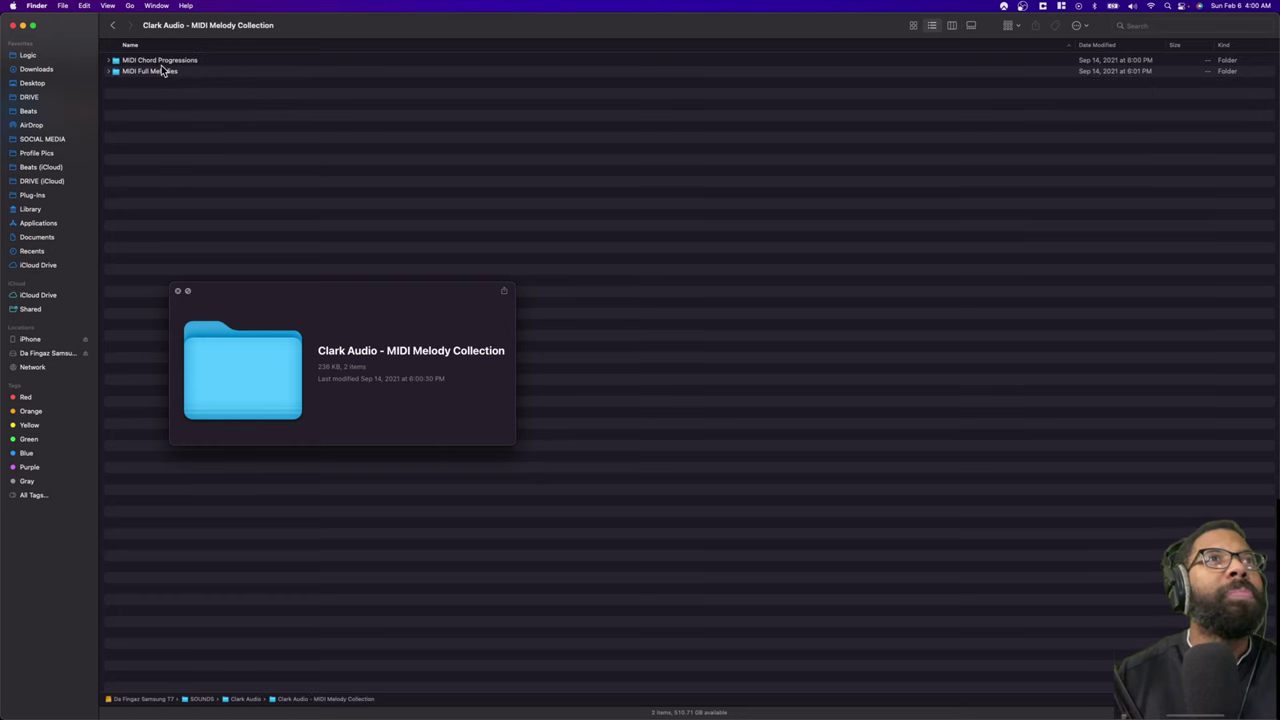
{"action": "double_click", "coordinate": [163, 74]}
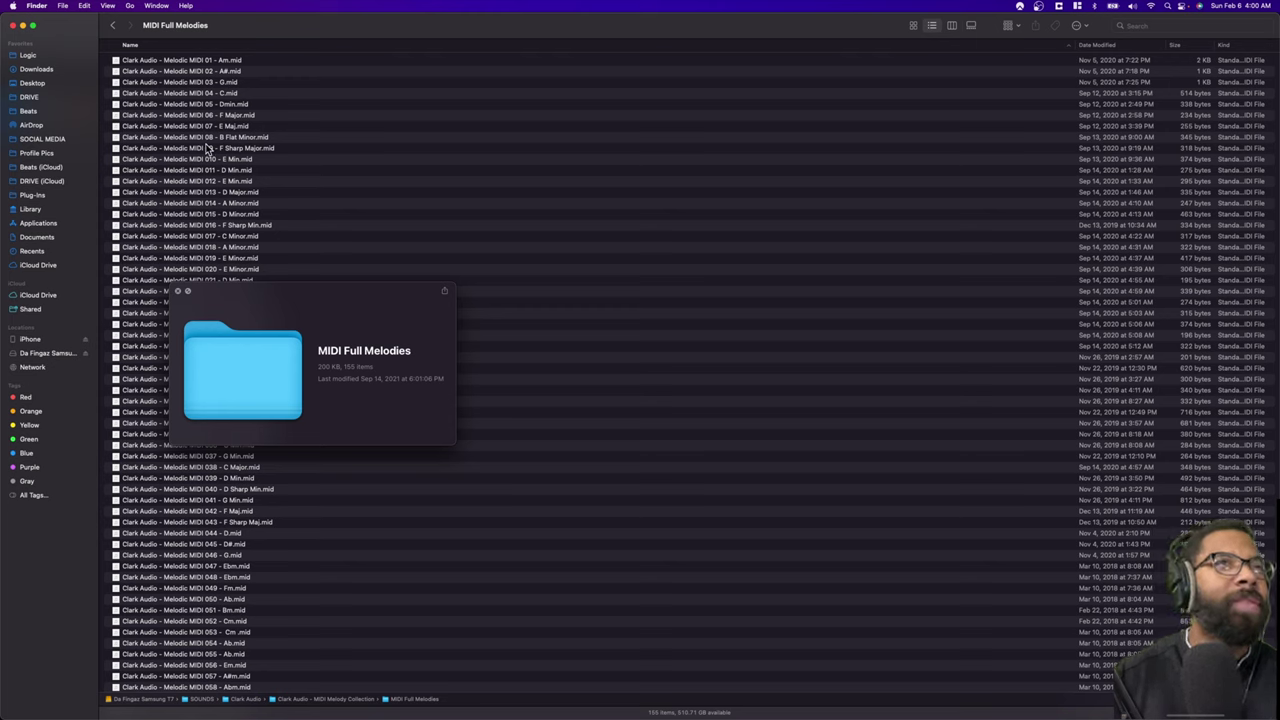
{"action": "left_click", "coordinate": [113, 27]}
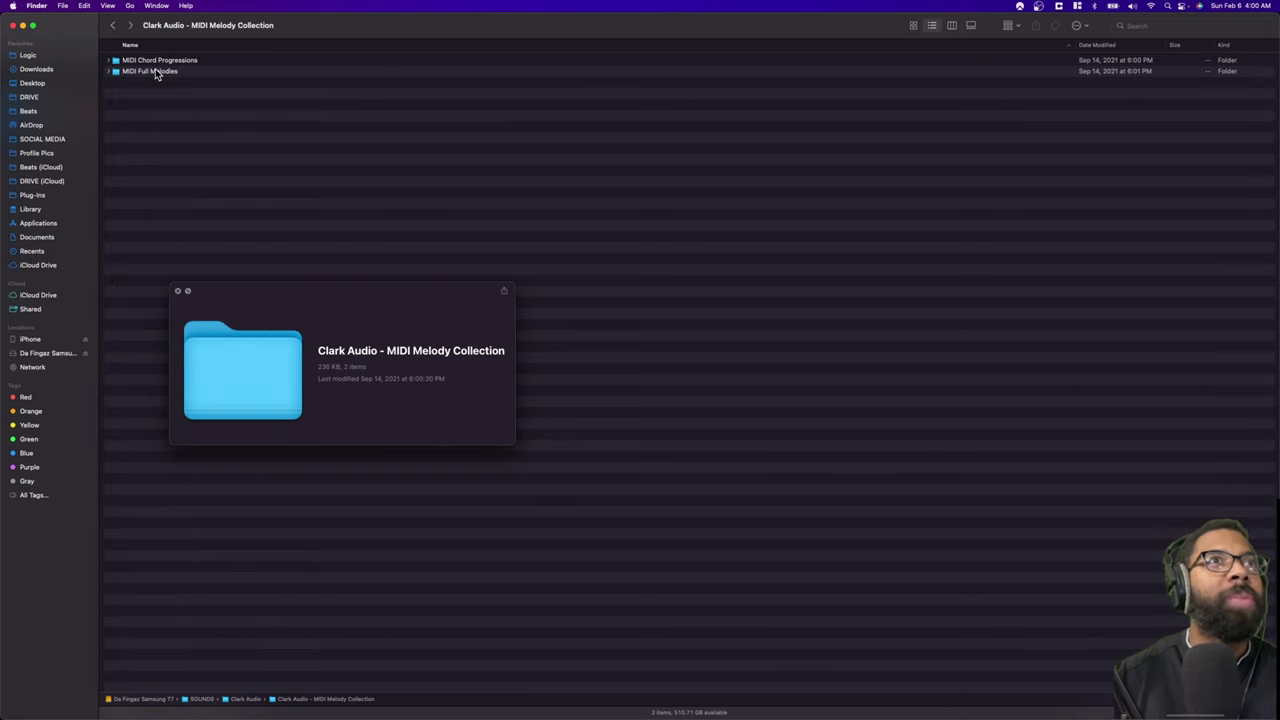
{"action": "left_click", "coordinate": [113, 27]}
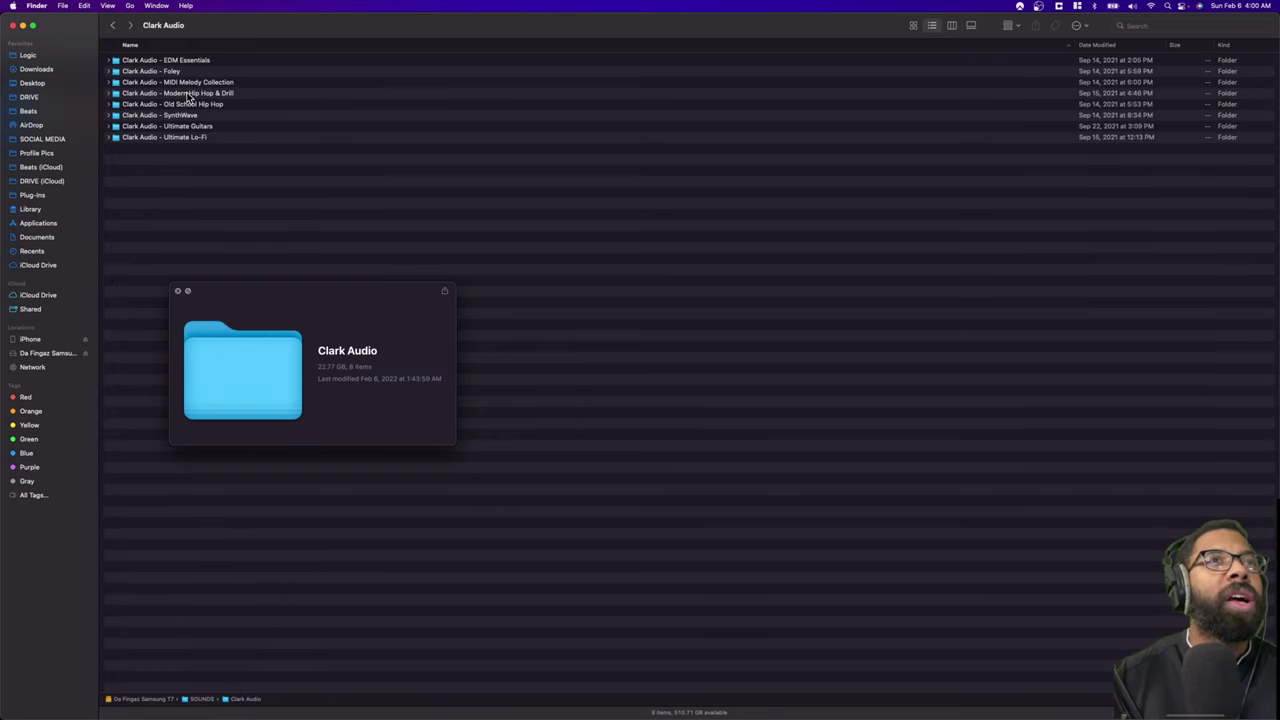
Step: Open Modern Hip Hop & Drill > Beat Block Drums > 808 Loops and audition the first loop
{"action": "double_click", "coordinate": [188, 93]}
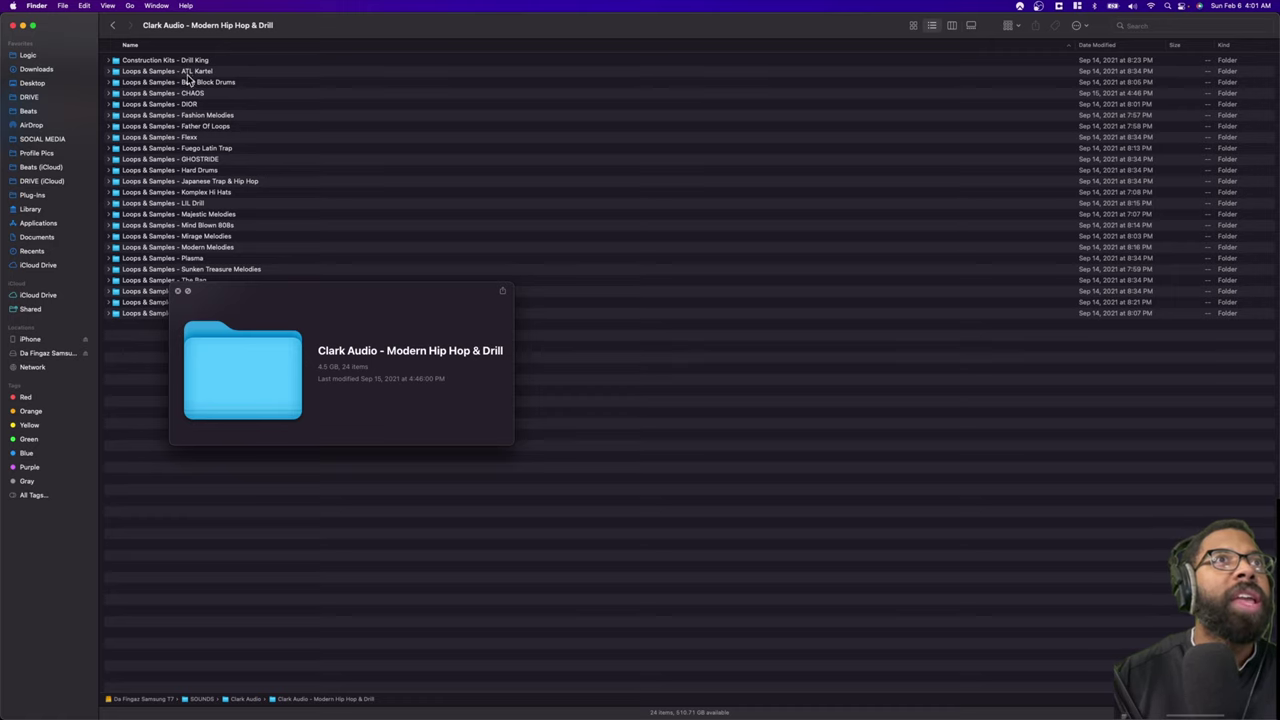
{"action": "double_click", "coordinate": [187, 81]}
{"action": "double_click", "coordinate": [148, 72]}
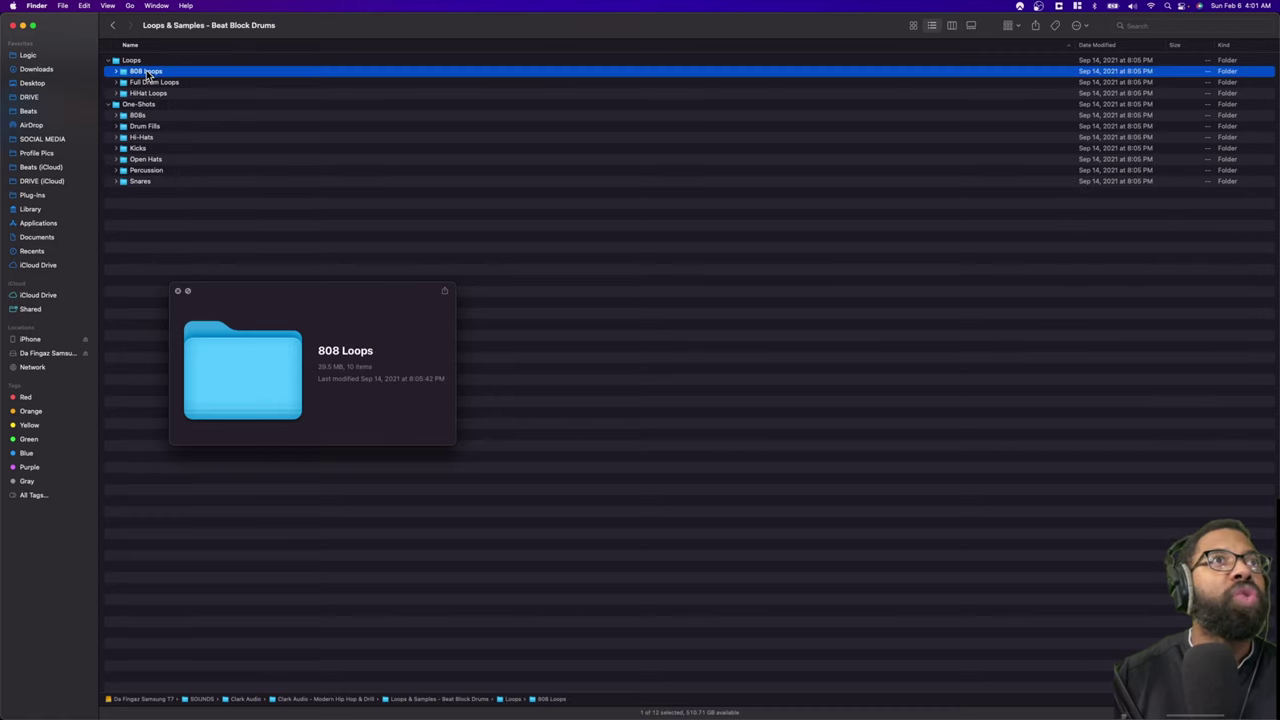
{"action": "left_click", "coordinate": [155, 61]}
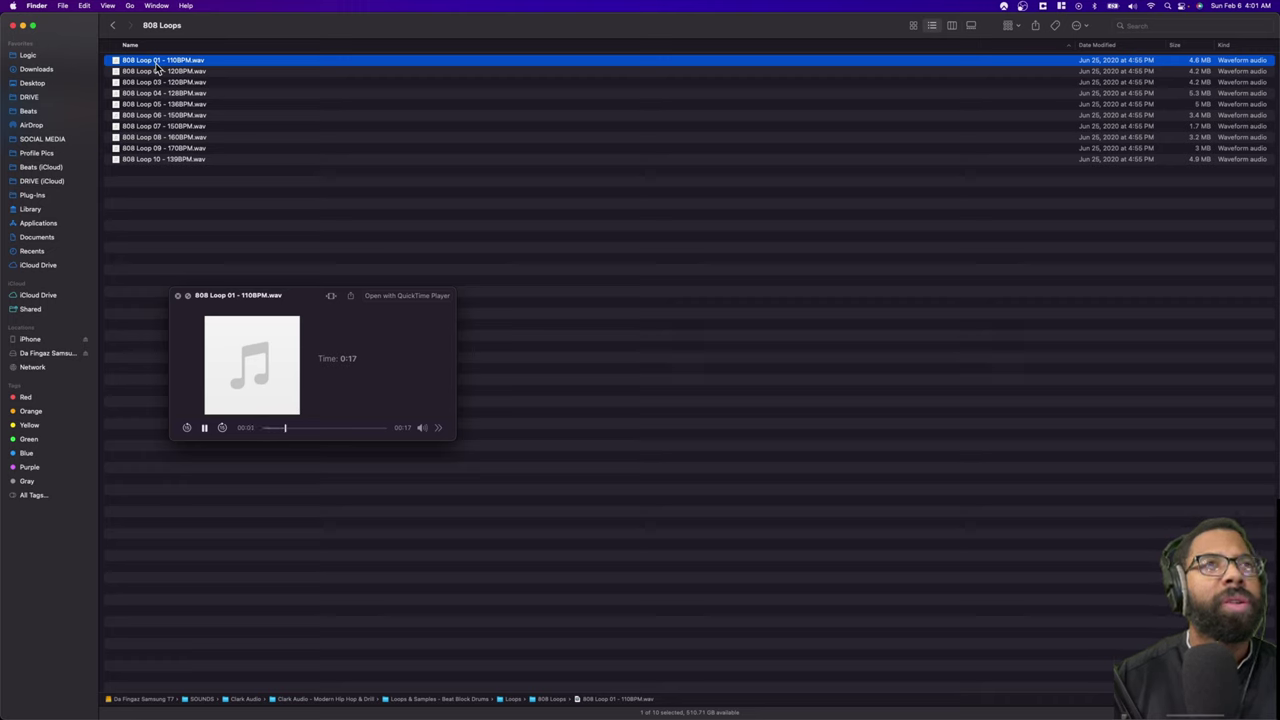
Step: Audition Full Drum Loops 08 (90BPM), 13 (120BPM) and 17 (130BPM)
{"action": "left_click", "coordinate": [113, 25]}
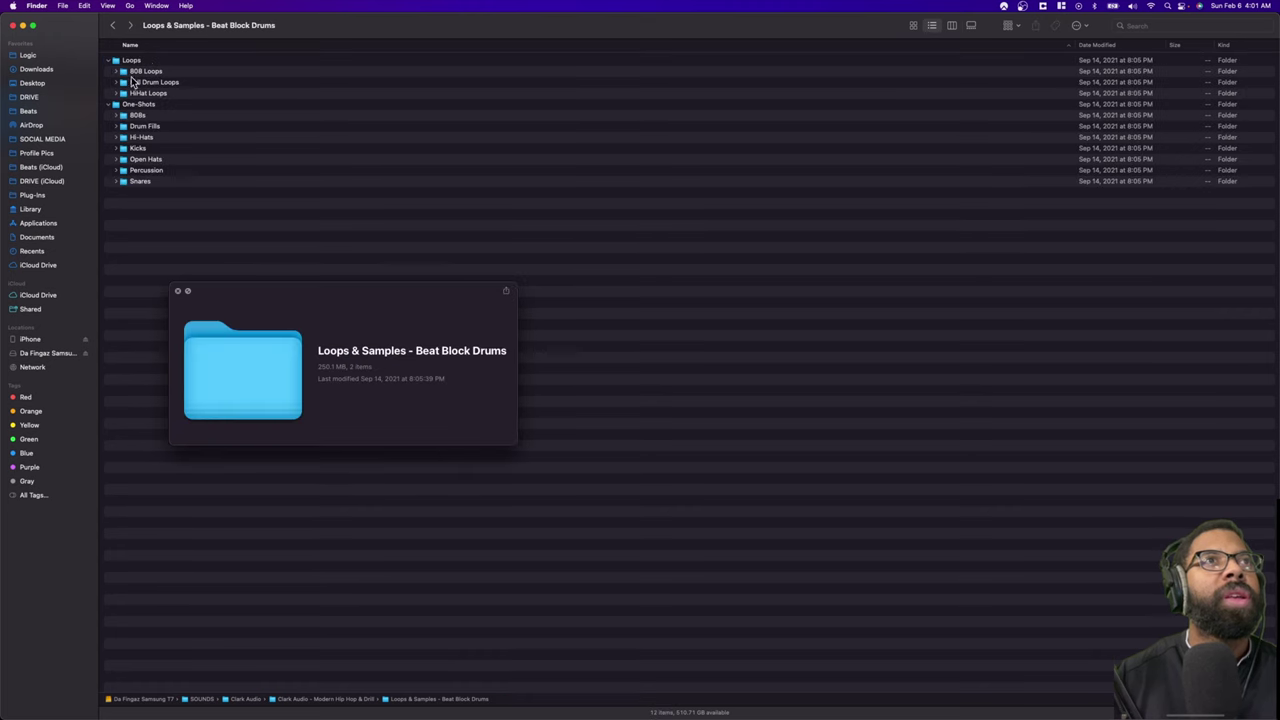
{"action": "double_click", "coordinate": [153, 84]}
{"action": "left_click", "coordinate": [178, 137]}
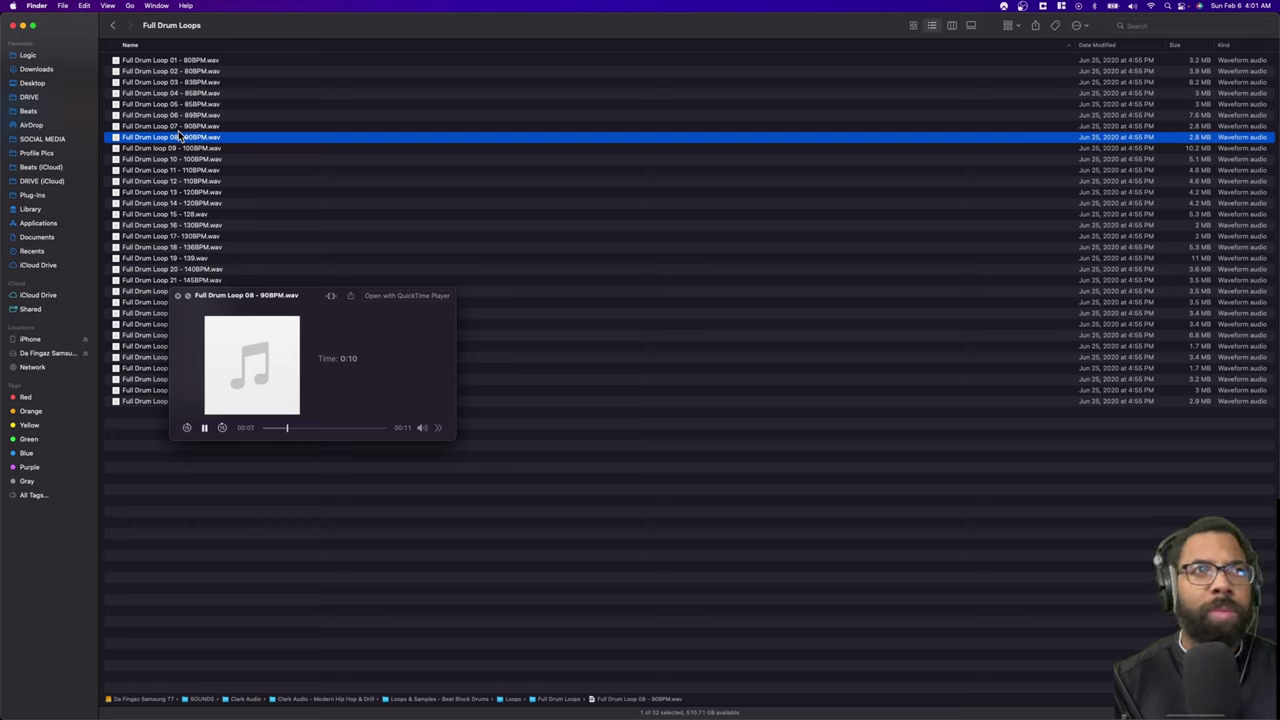
{"action": "left_click", "coordinate": [178, 192]}
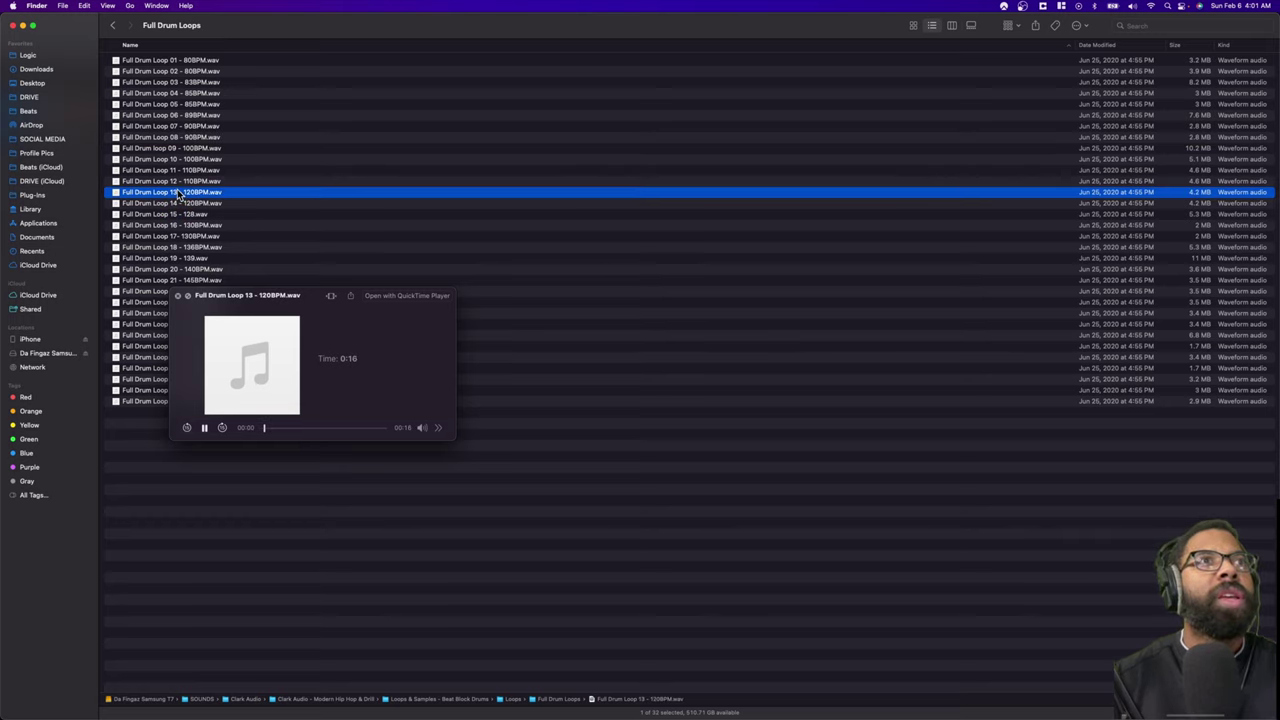
{"action": "left_click", "coordinate": [170, 237]}
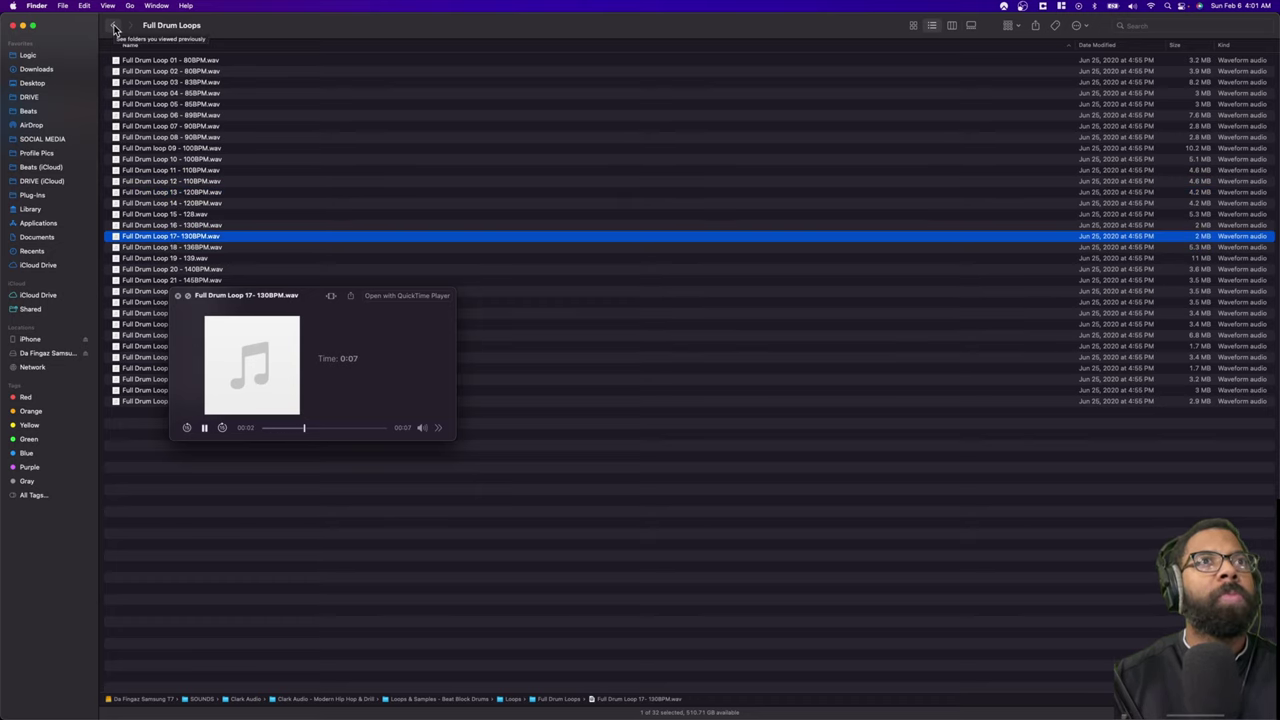
{"action": "left_click", "coordinate": [114, 26]}
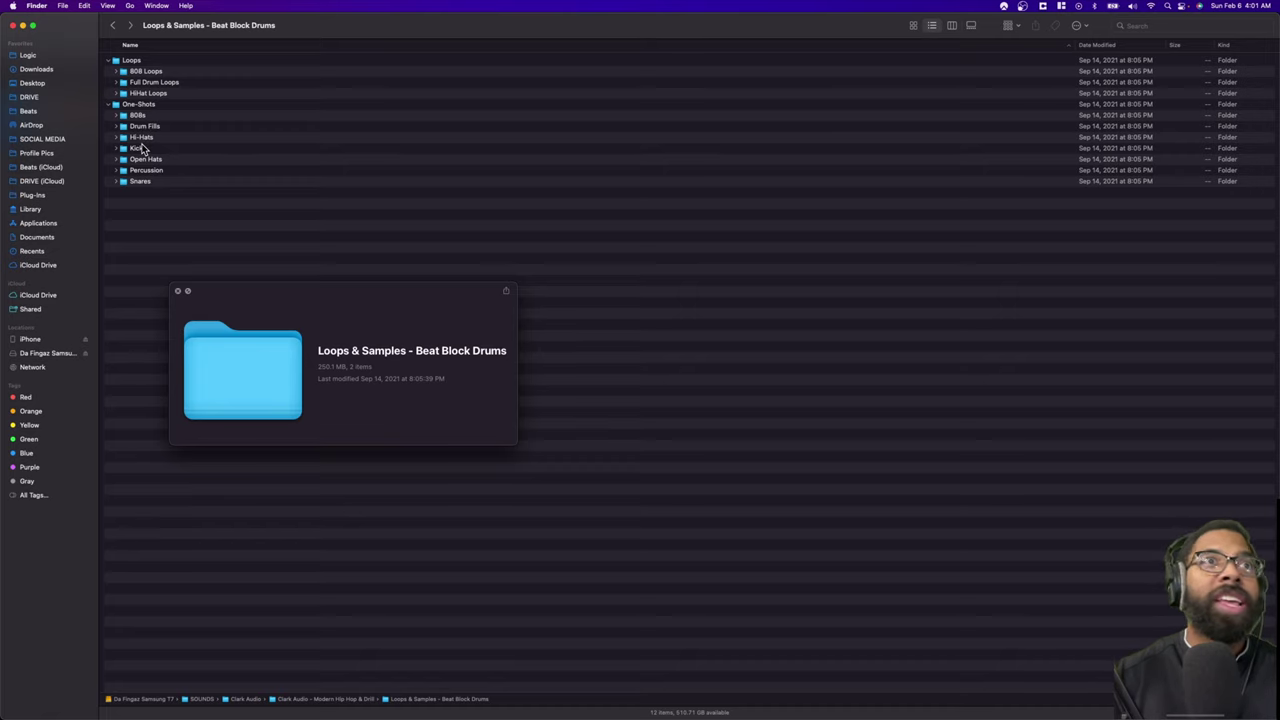
Step: Audition Drum Fill 2 and Drum Fill 1, then return to the Modern Hip Hop & Drill list
{"action": "double_click", "coordinate": [145, 126]}
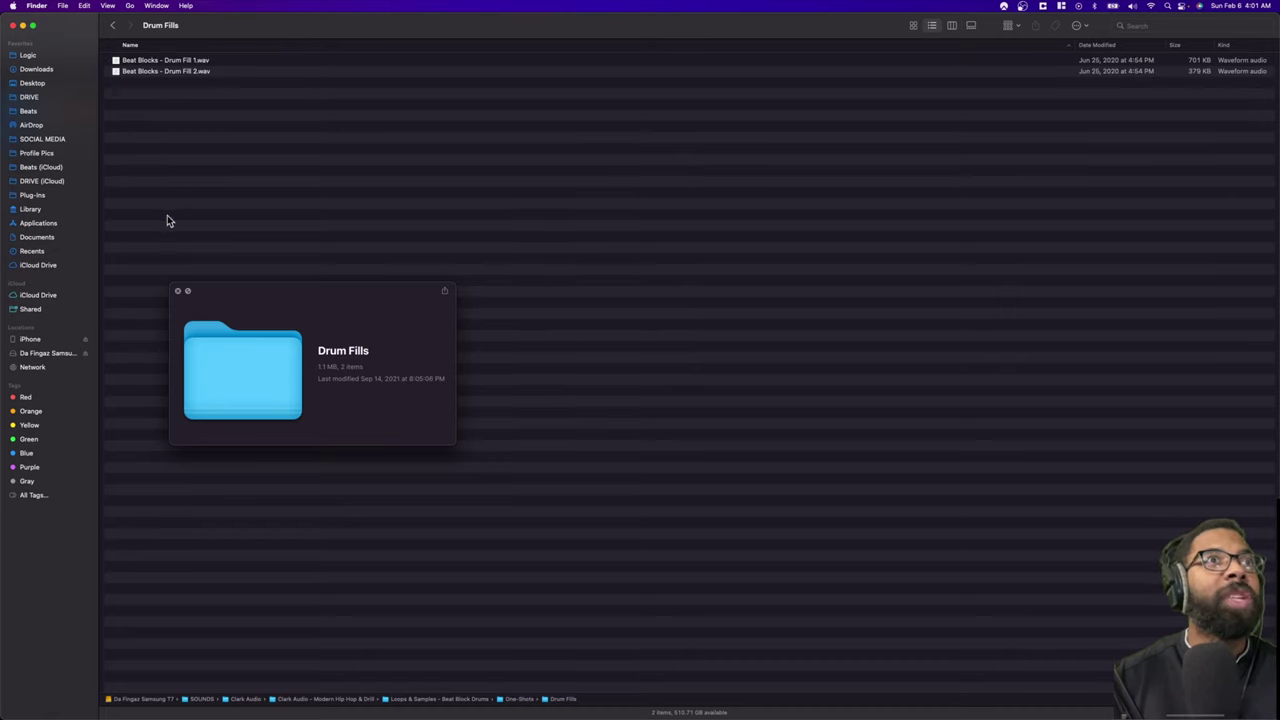
{"action": "left_click", "coordinate": [186, 73]}
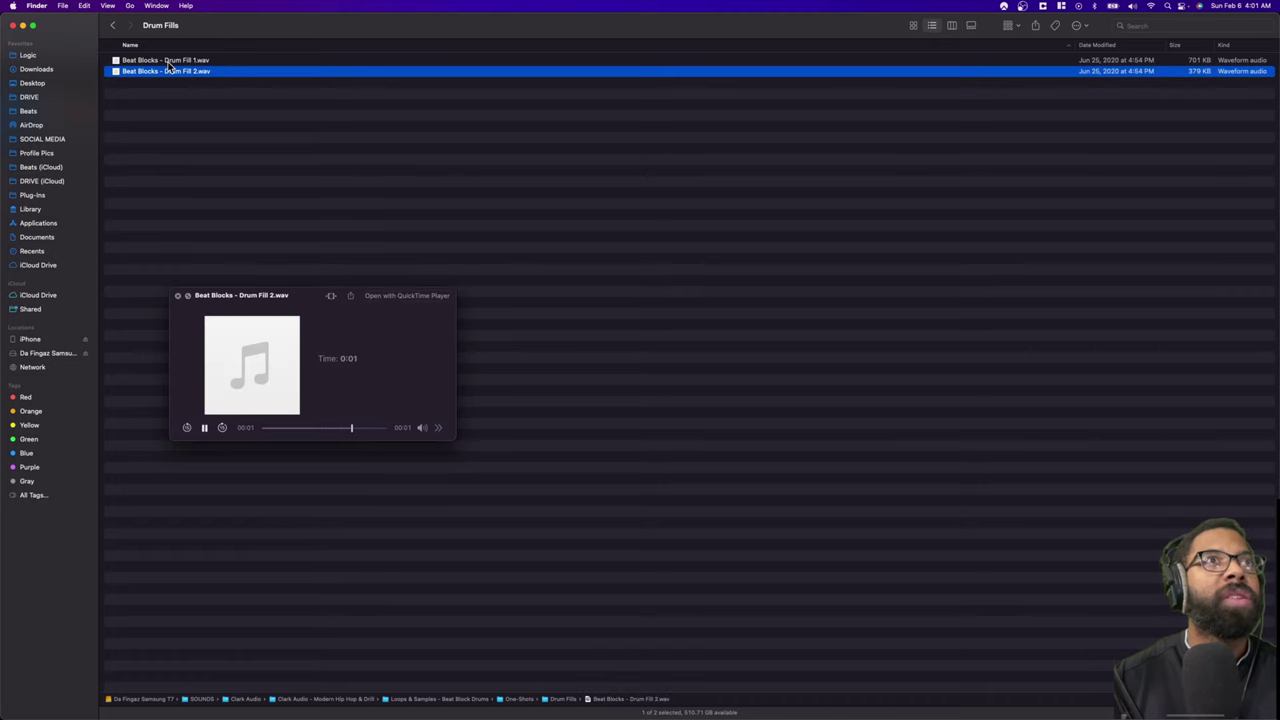
{"action": "left_click", "coordinate": [160, 62]}
{"action": "left_click", "coordinate": [114, 27]}
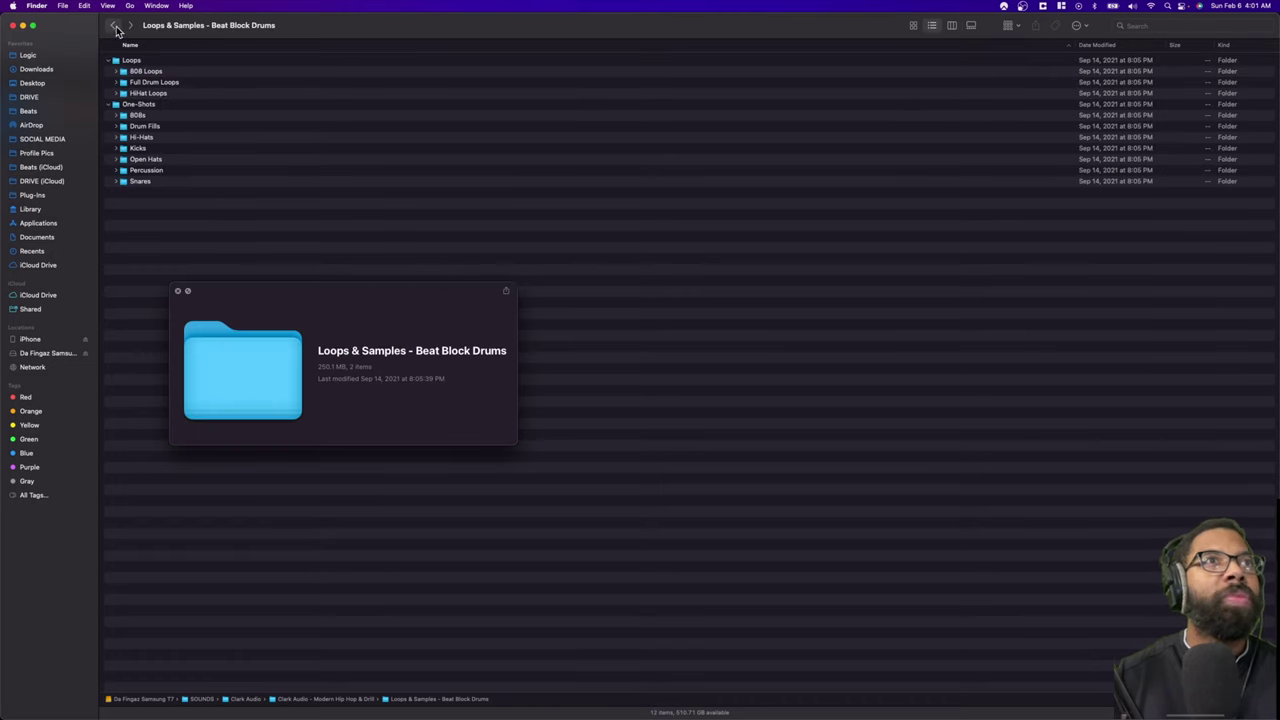
{"action": "left_click", "coordinate": [115, 27]}
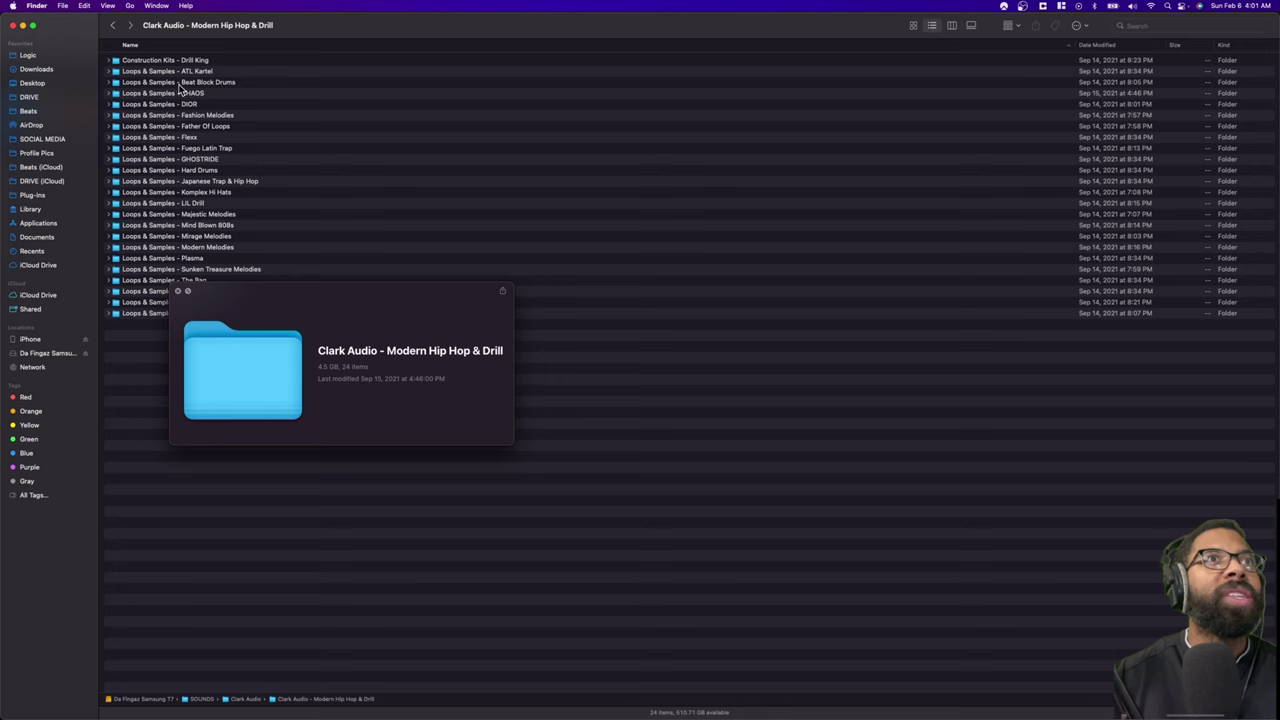
Step: Open Fuego Latin Trap > Loops and audition Melodic Guitar 90BPM and Guitar Chord 150BPM
{"action": "double_click", "coordinate": [197, 148]}
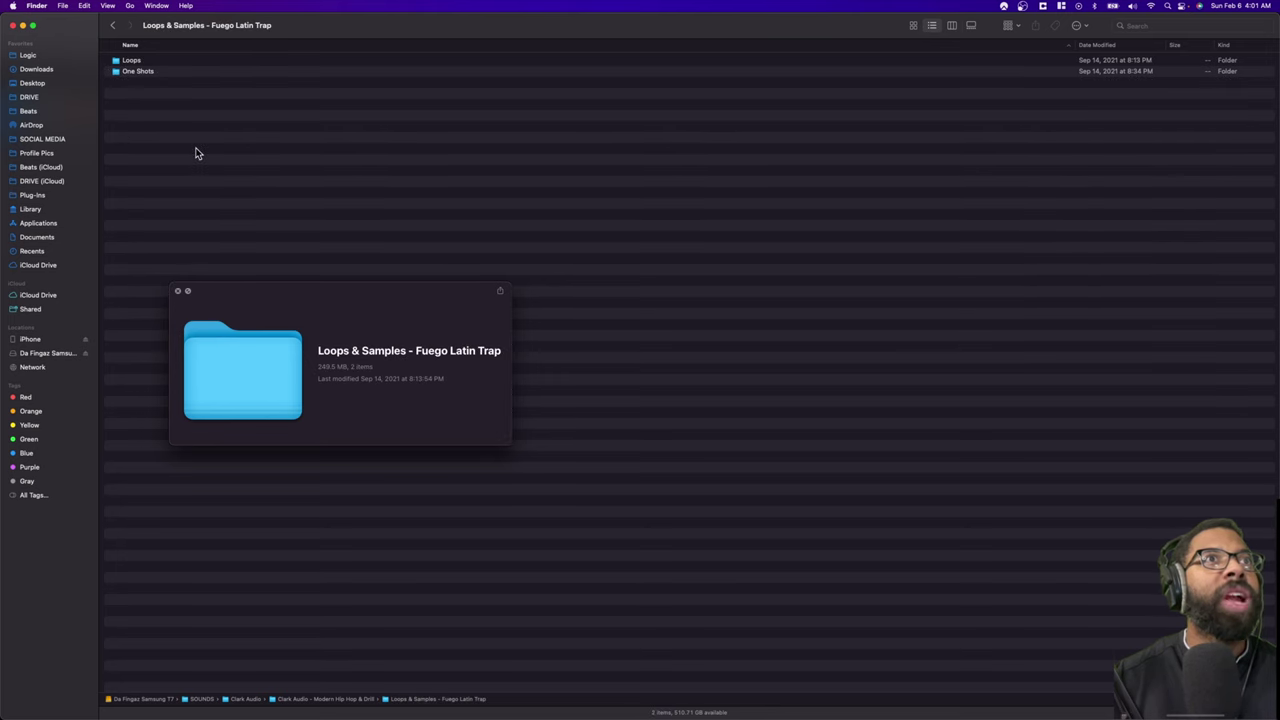
{"action": "double_click", "coordinate": [140, 61]}
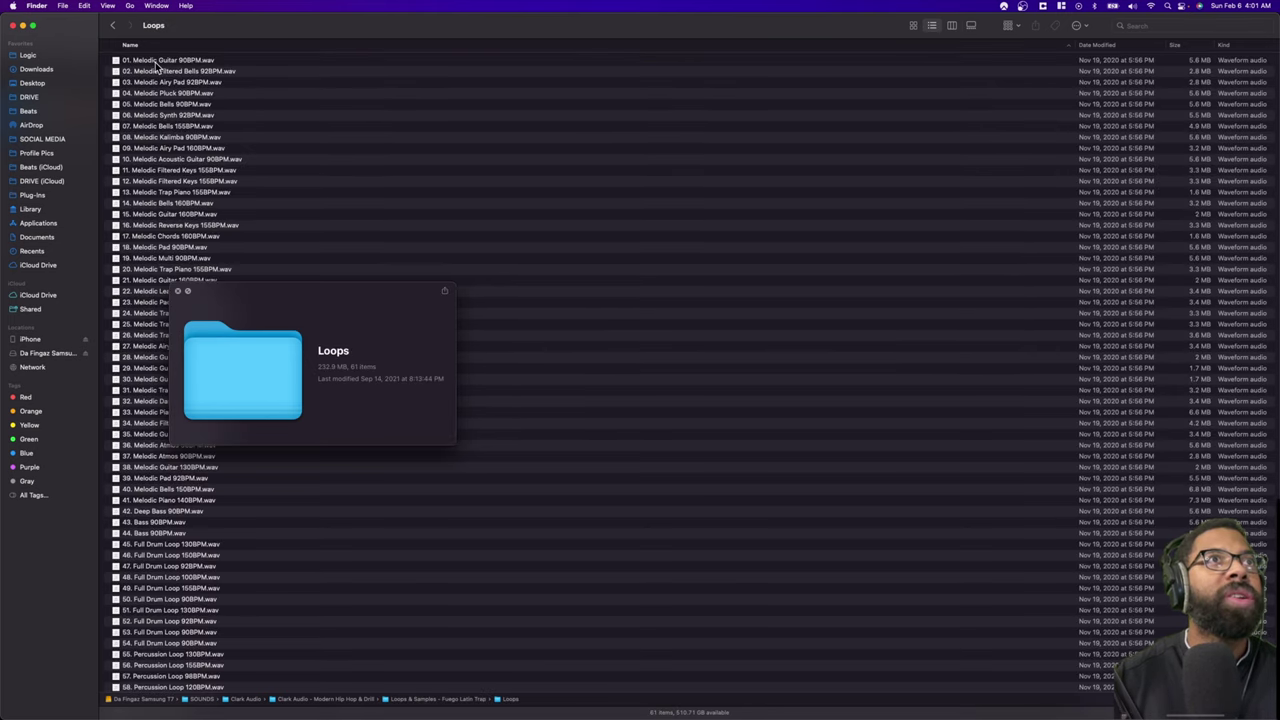
{"action": "left_click", "coordinate": [155, 61]}
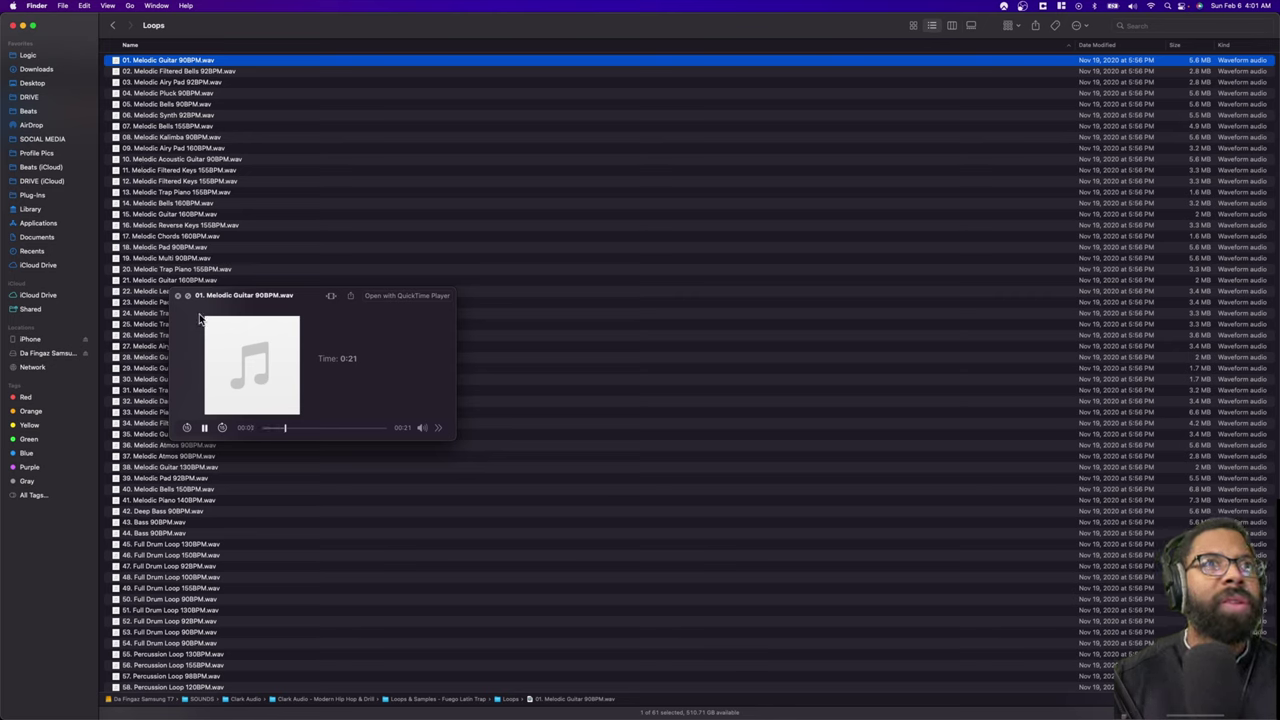
{"action": "key", "text": "space"}
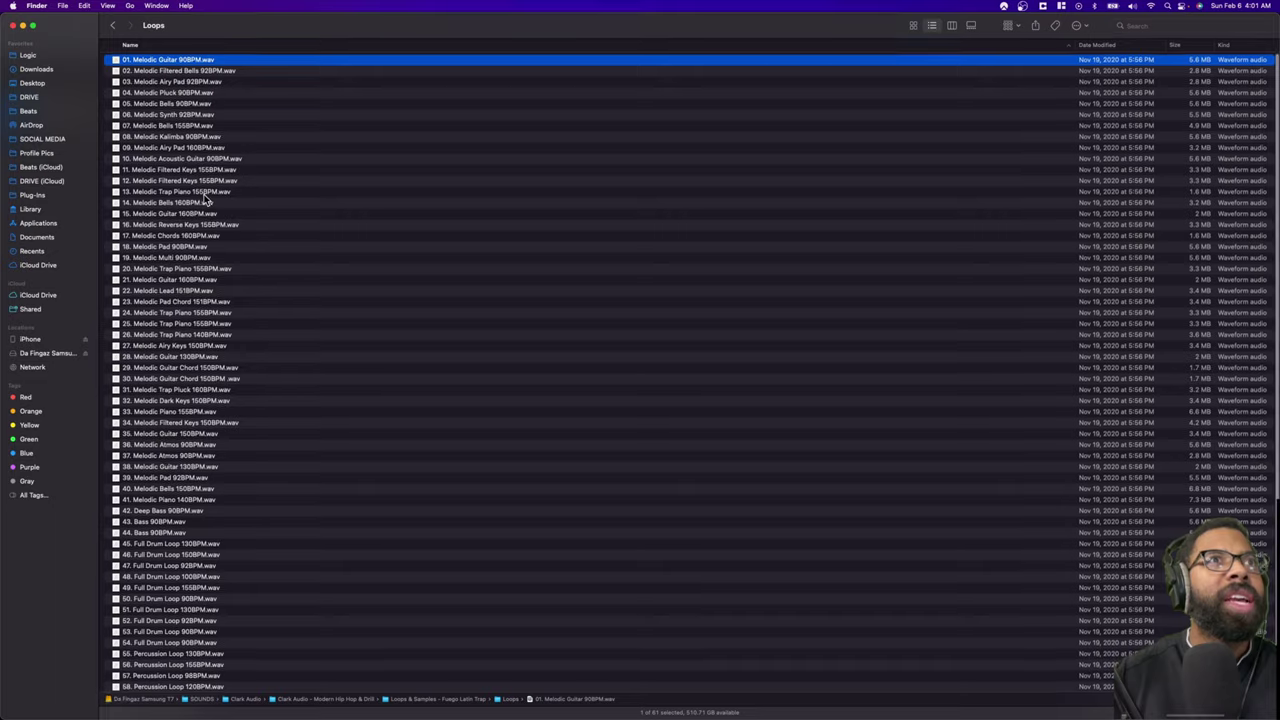
{"action": "scroll", "coordinate": [200, 280], "scroll_direction": "down", "scroll_amount": 3}
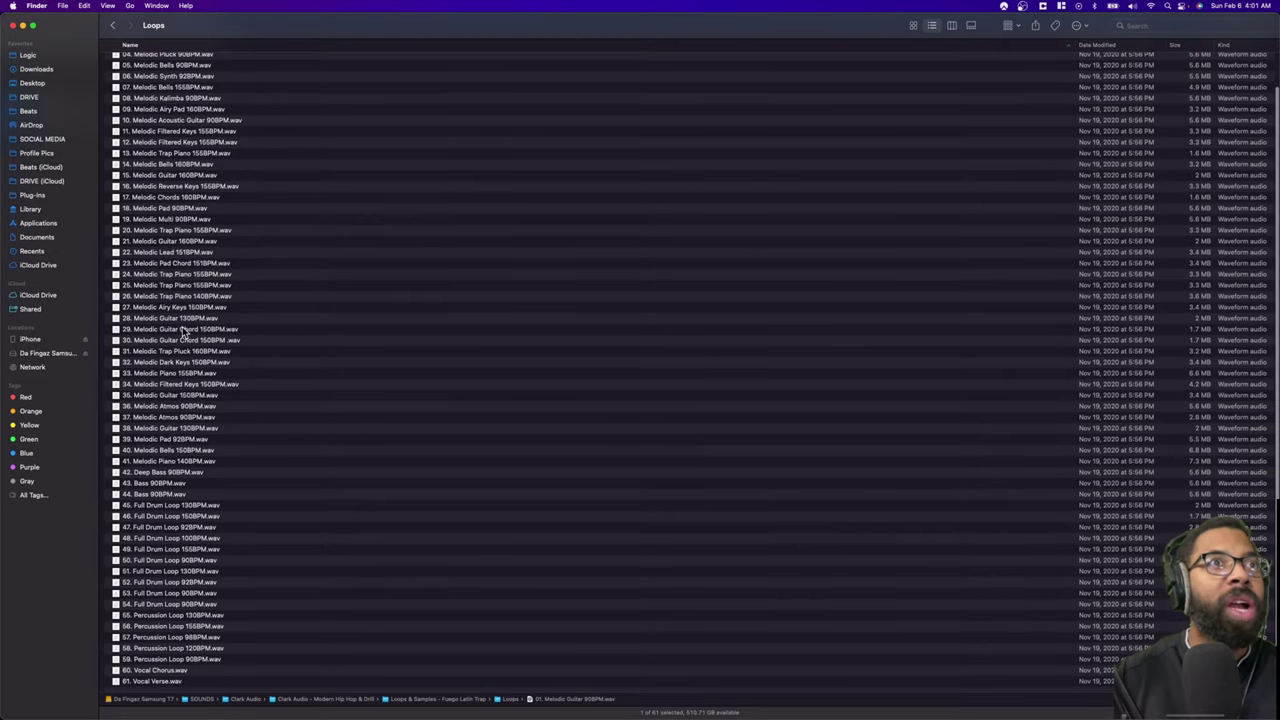
{"action": "left_click", "coordinate": [182, 329]}
{"action": "key", "text": "space"}
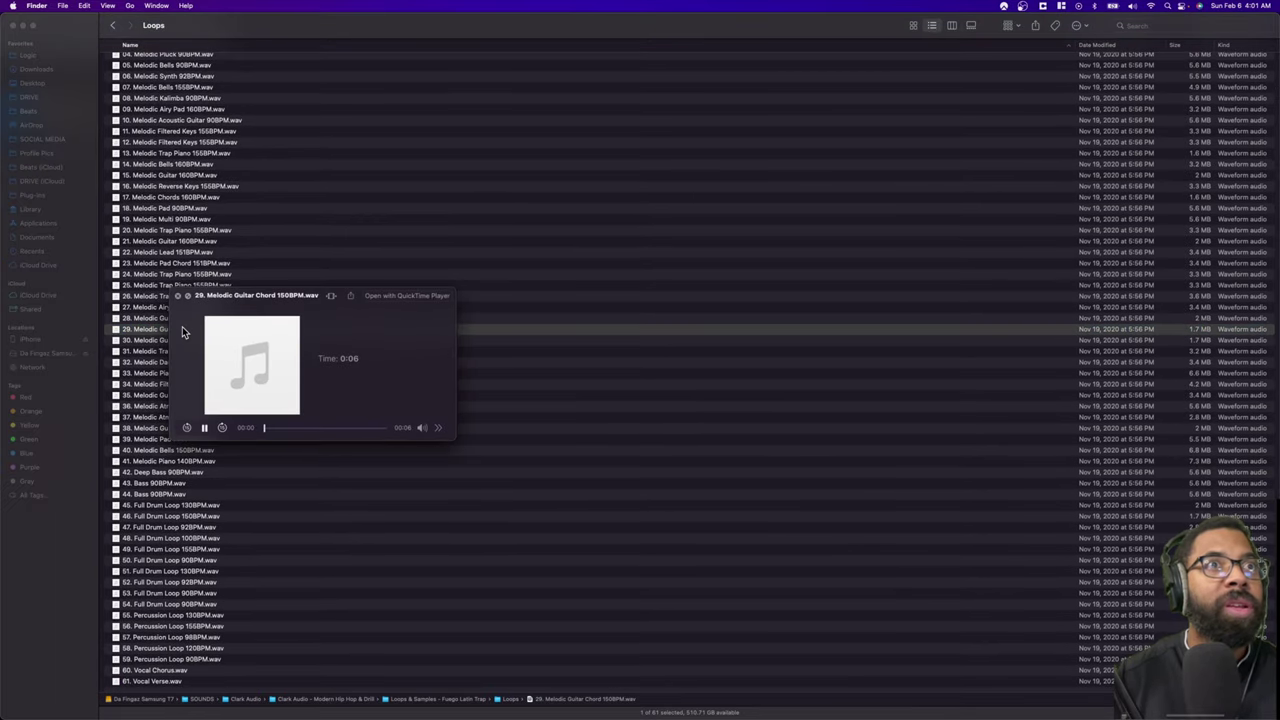
{"action": "key", "text": "space"}
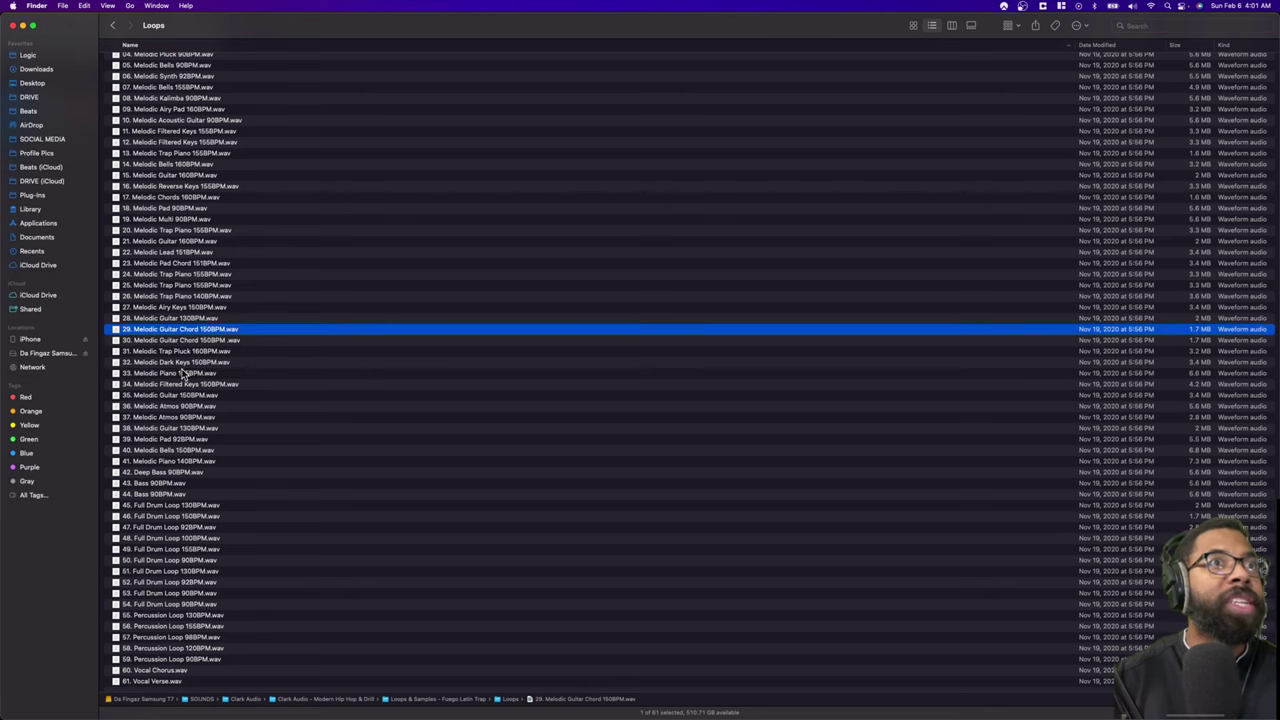
{"action": "key", "text": "space"}
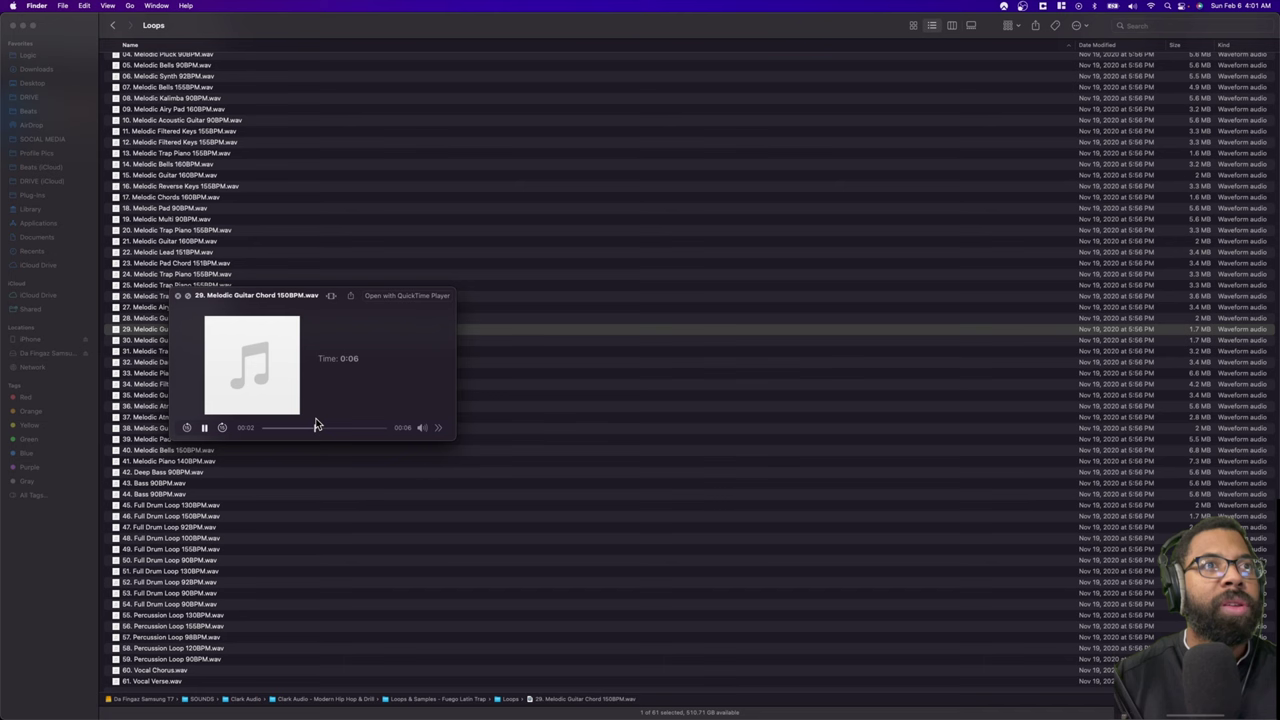
Step: Audition Melodic Piano 140BPM, Full Drum Loops 92/90BPM and Percussion Loops, then go back twice
{"action": "left_click", "coordinate": [188, 461]}
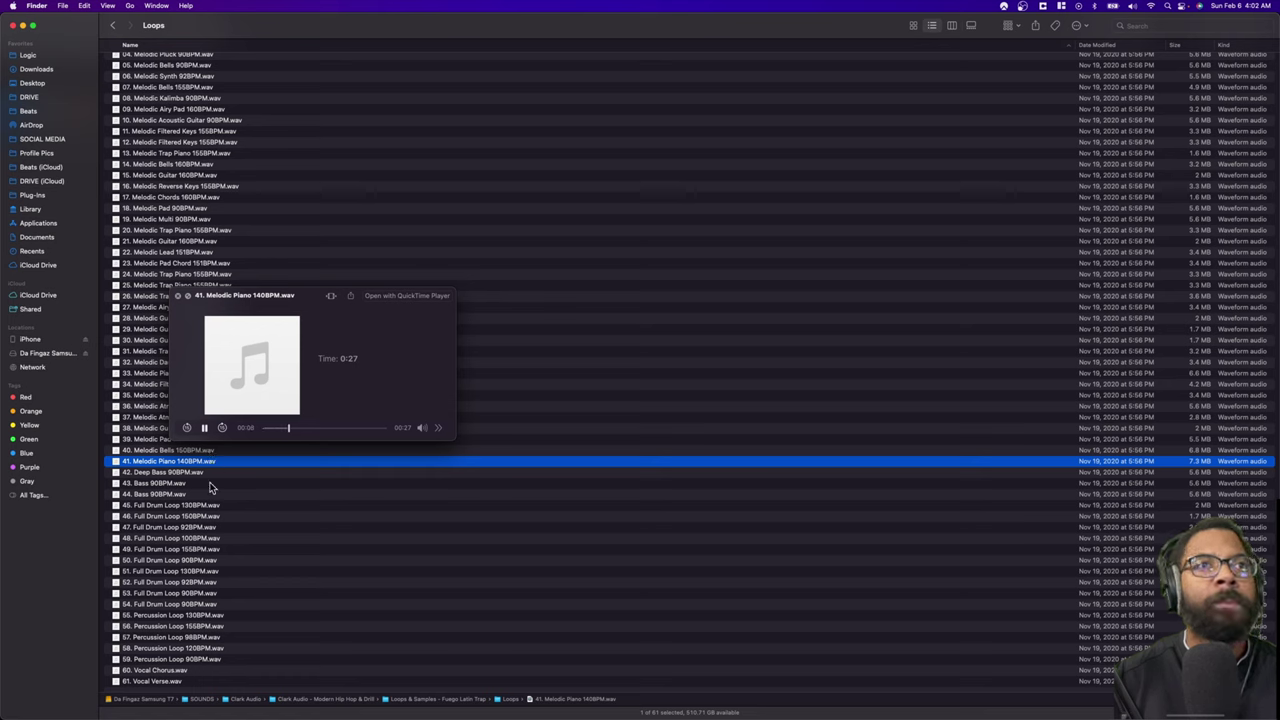
{"action": "left_click", "coordinate": [188, 529]}
{"action": "left_click", "coordinate": [196, 616]}
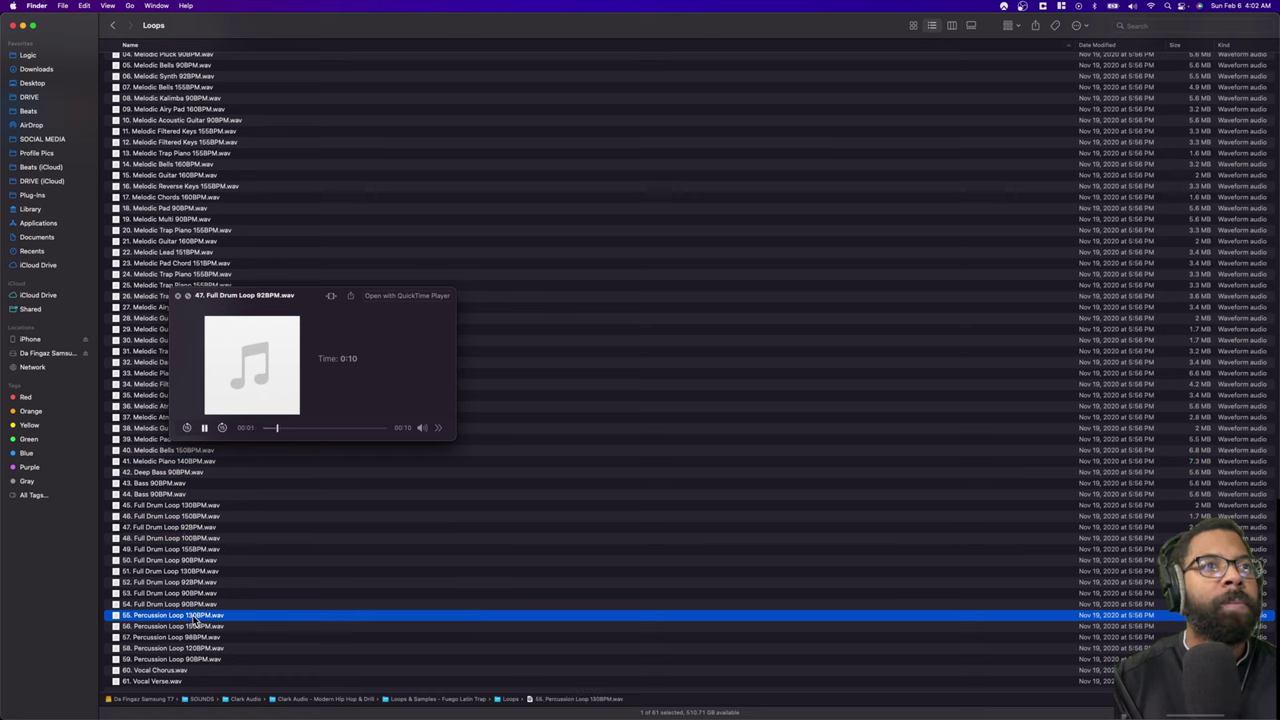
{"action": "left_click", "coordinate": [199, 561]}
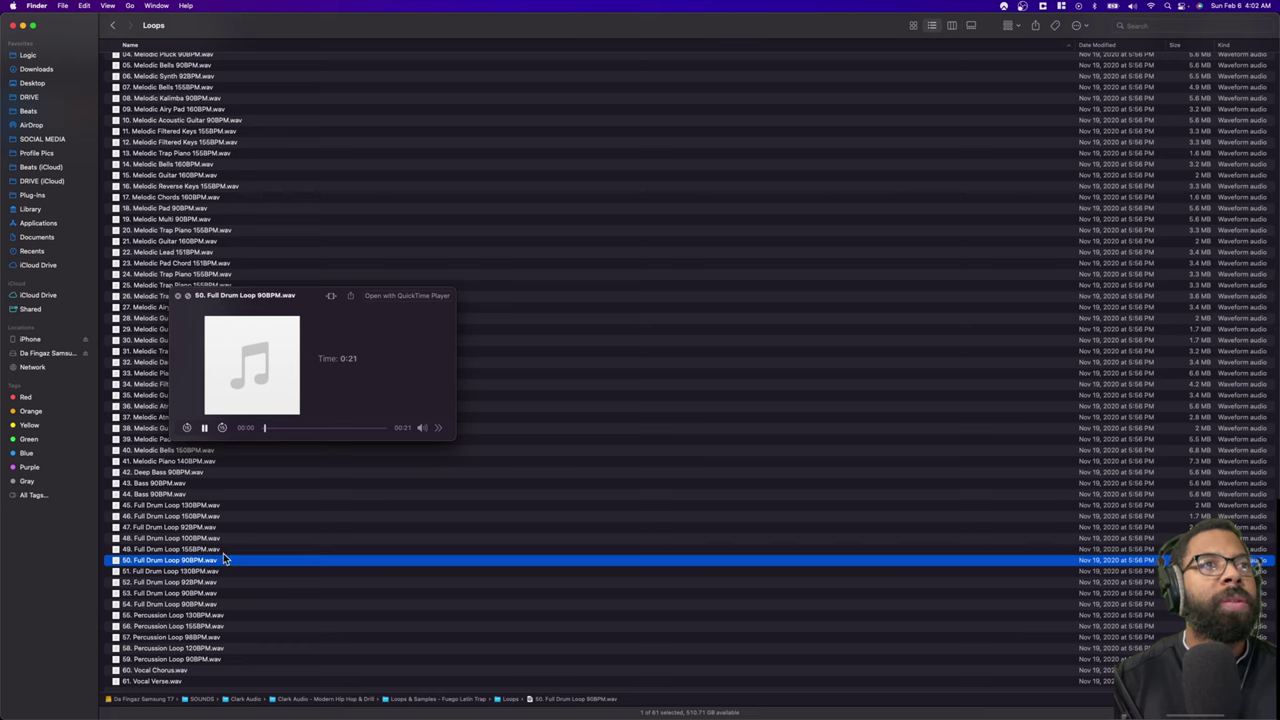
{"action": "left_click", "coordinate": [201, 605]}
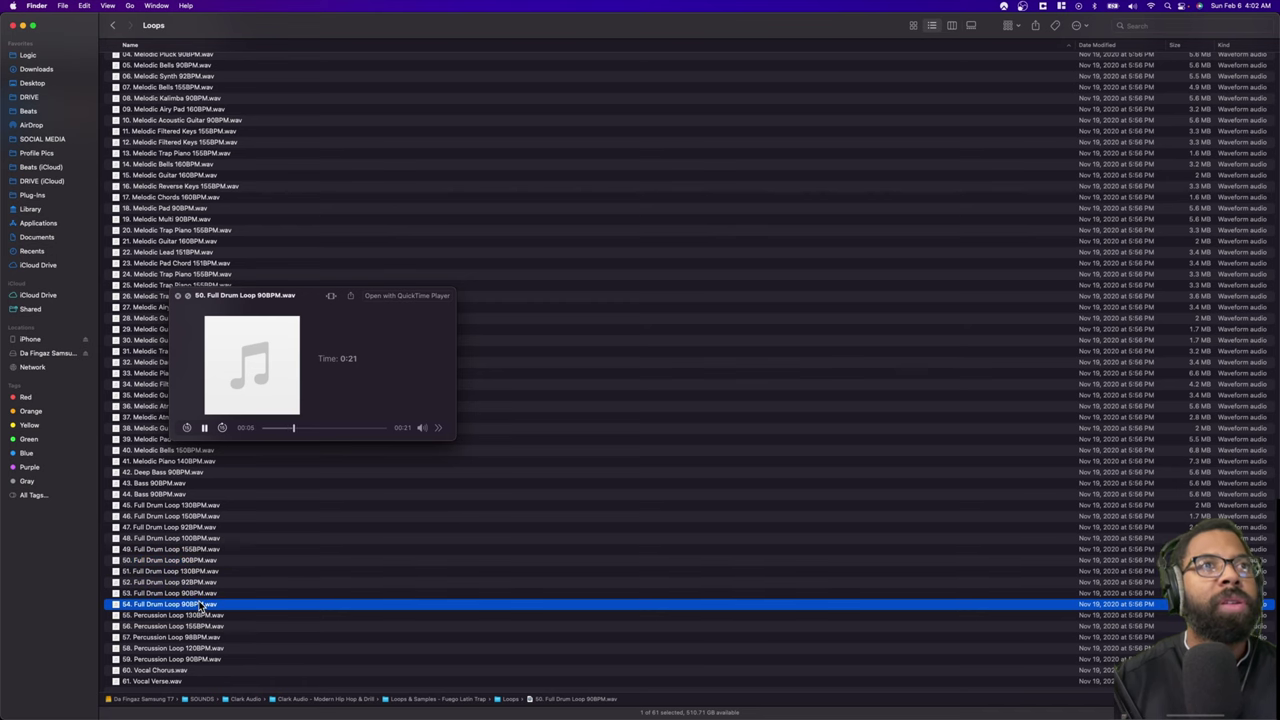
{"action": "key", "text": "Down"}
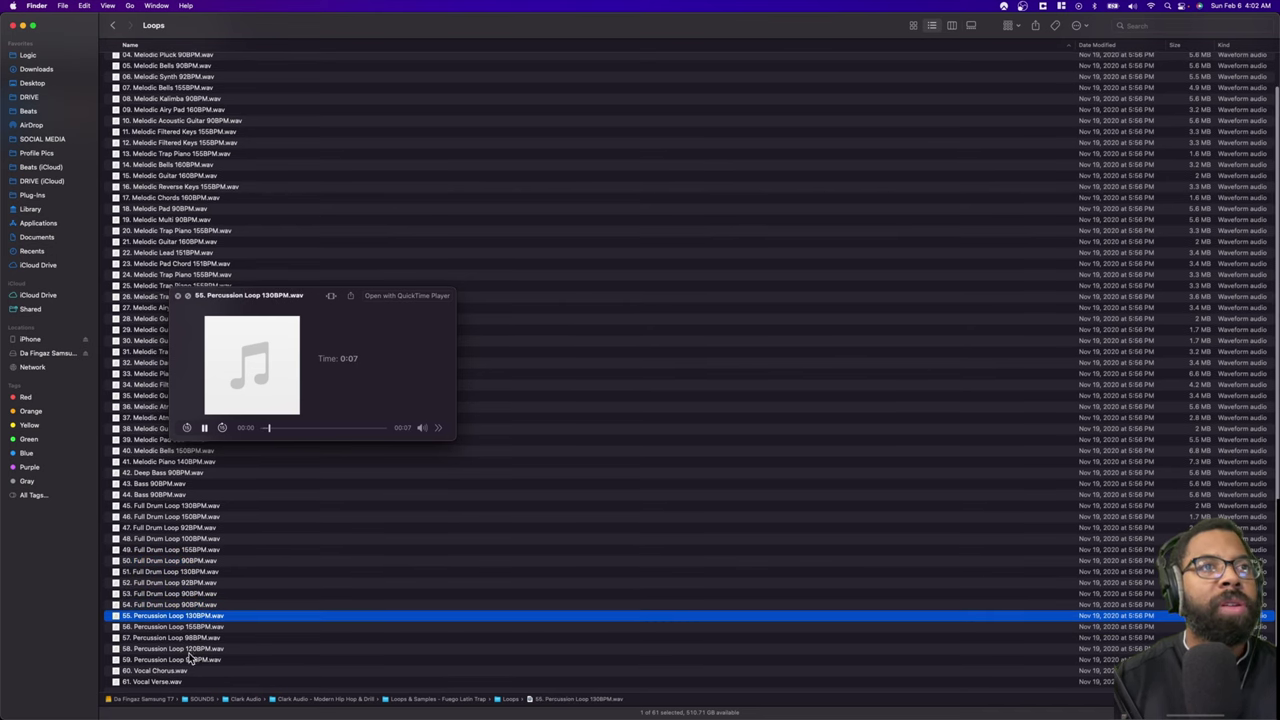
{"action": "key", "text": "Down"}
{"action": "key", "text": "Down"}
{"action": "key", "text": "Down"}
{"action": "key", "text": "Down"}
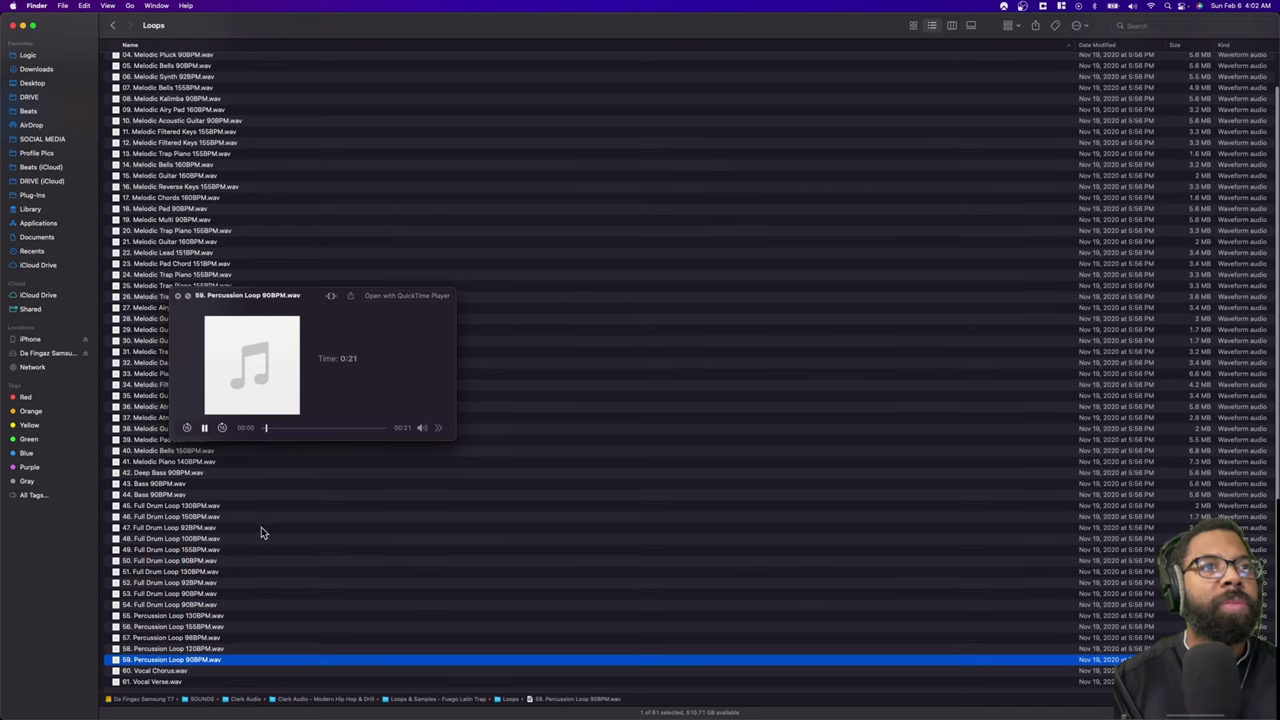
{"action": "key", "text": "space"}
{"action": "left_click", "coordinate": [112, 25]}
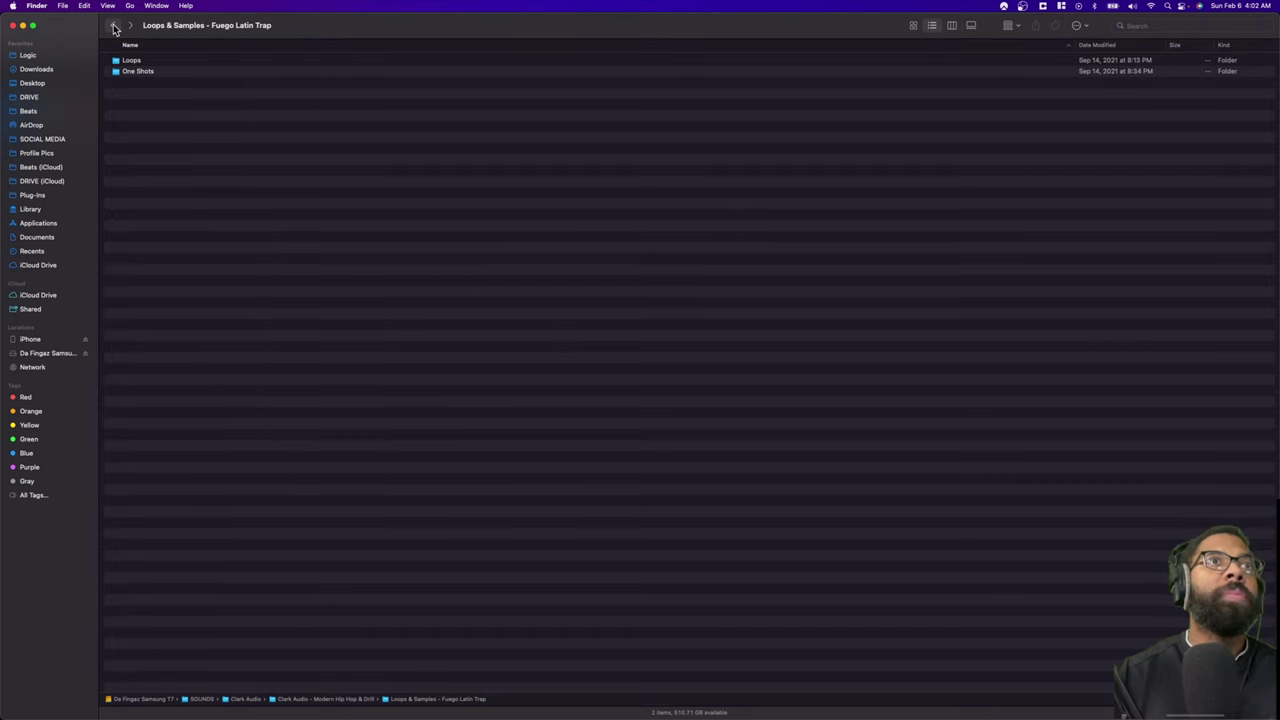
{"action": "left_click", "coordinate": [112, 25]}
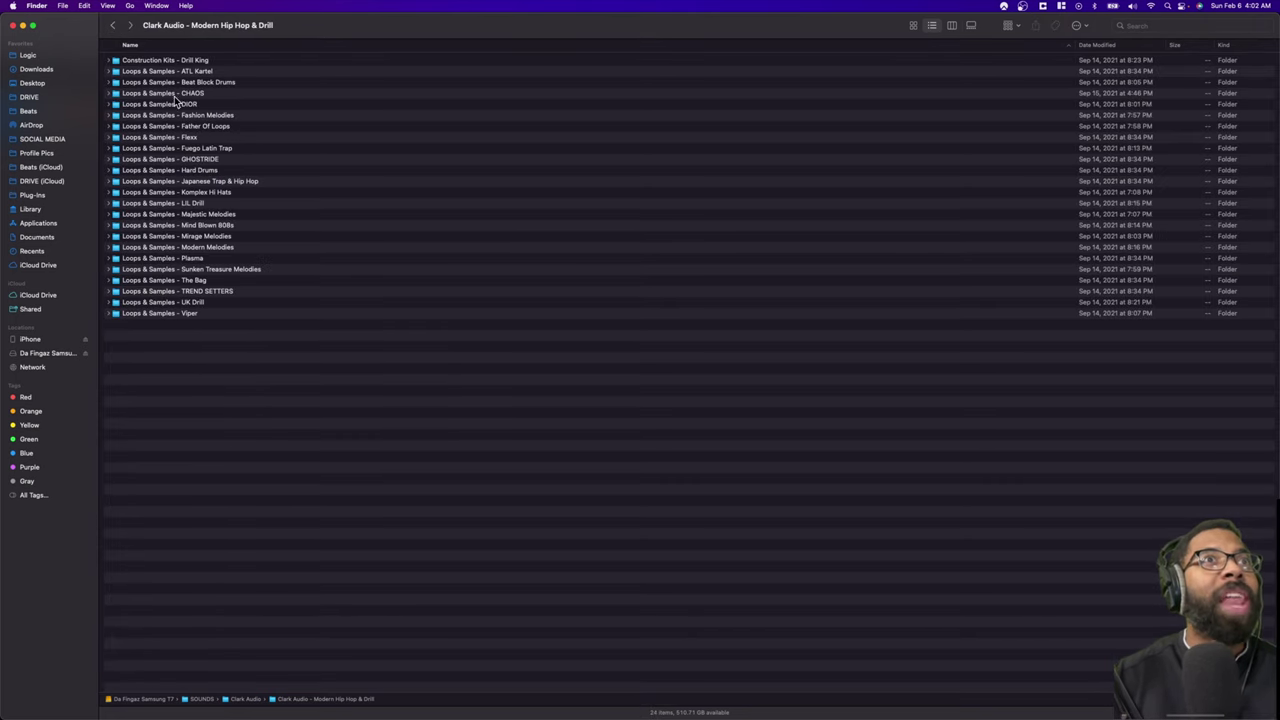
Step: Open the Japanese Trap & Hip Hop flute loops and preview the 140BPM Tsunami loop
{"action": "double_click", "coordinate": [200, 181]}
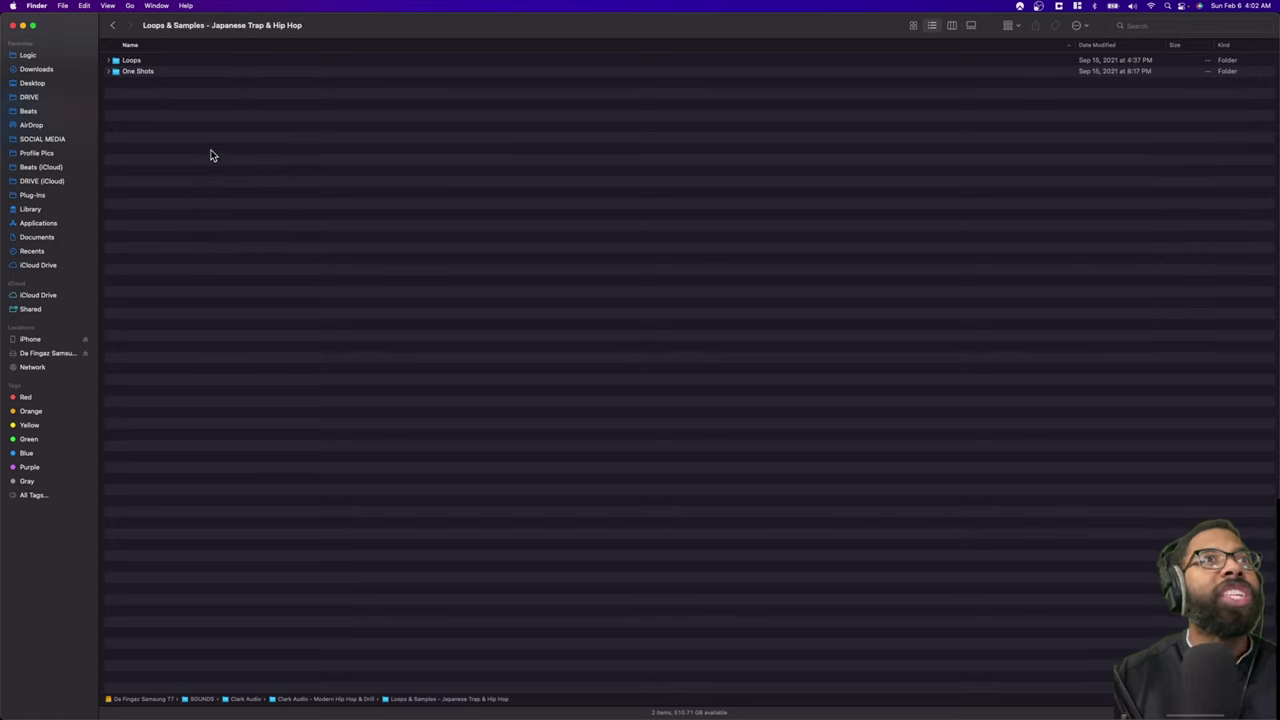
{"action": "double_click", "coordinate": [136, 61]}
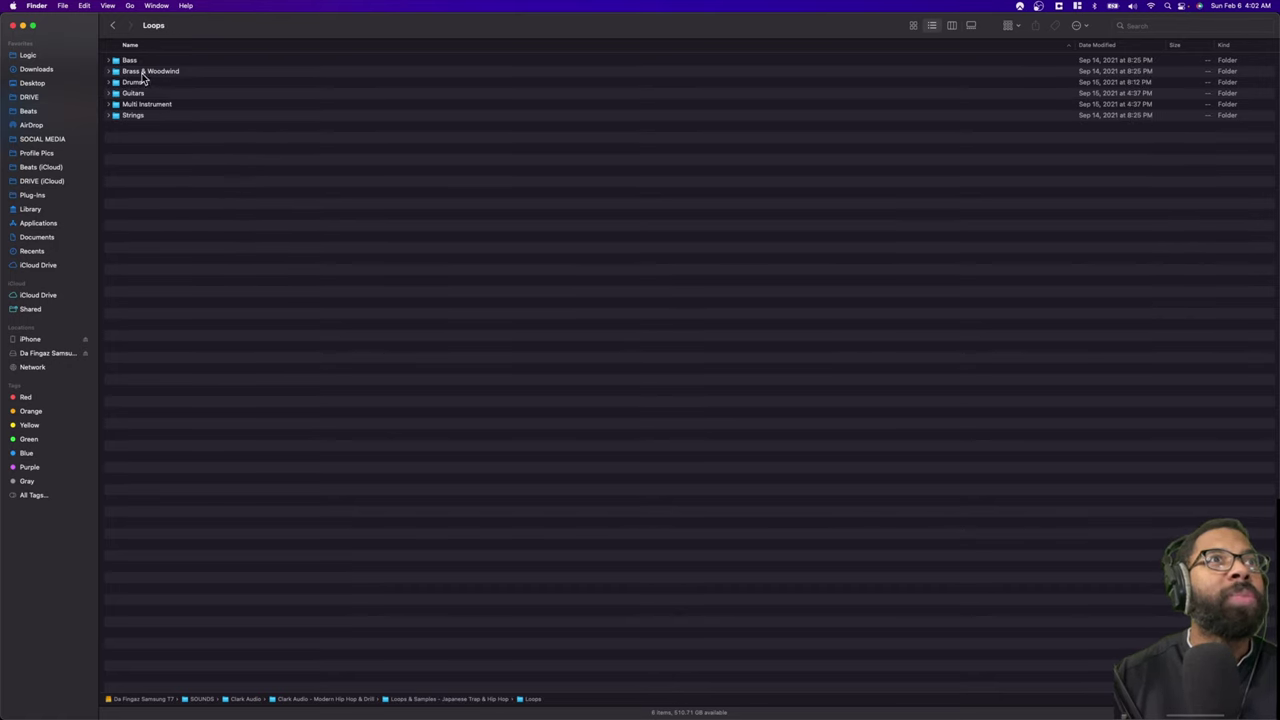
{"action": "double_click", "coordinate": [142, 72]}
{"action": "double_click", "coordinate": [138, 60]}
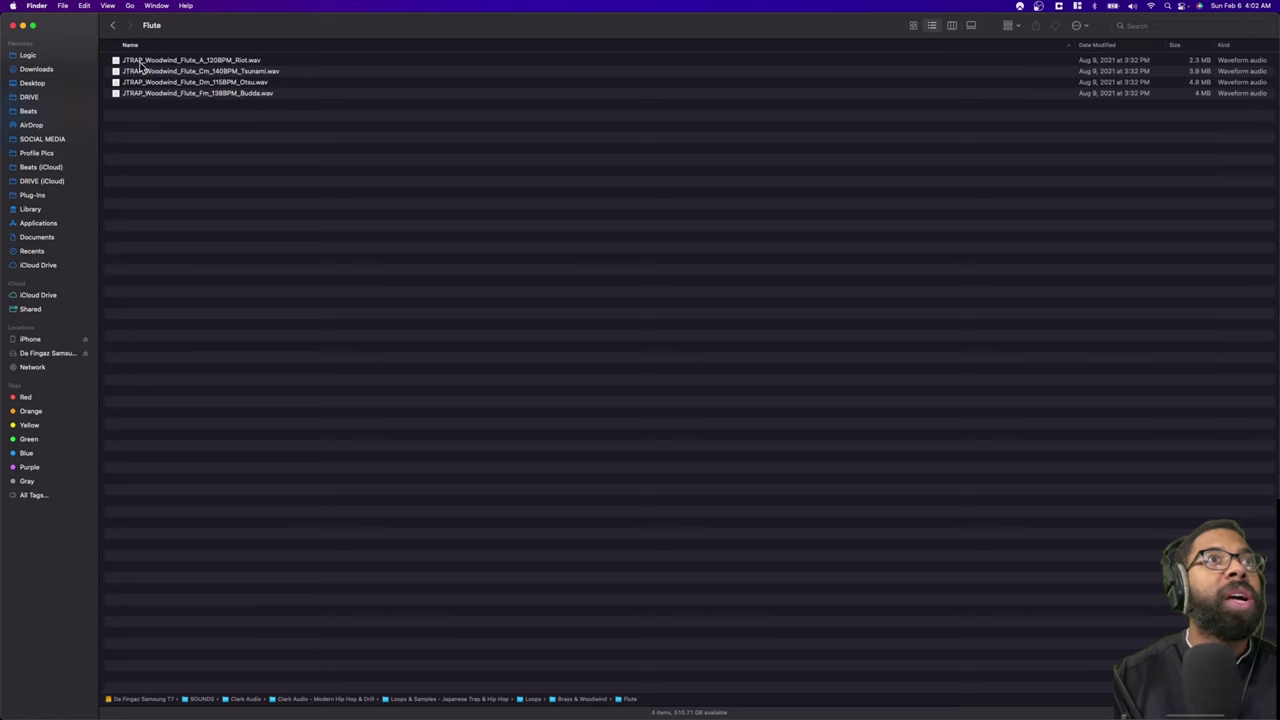
{"action": "left_click", "coordinate": [178, 73]}
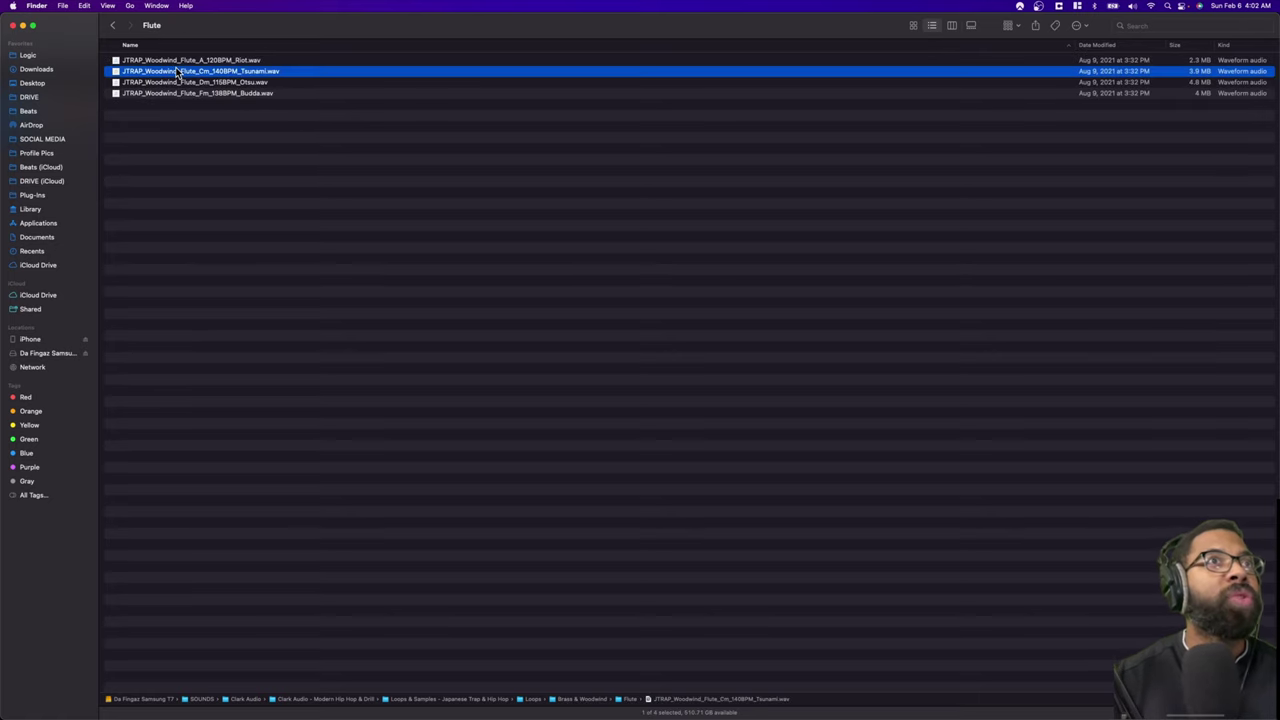
{"action": "key", "text": "space"}
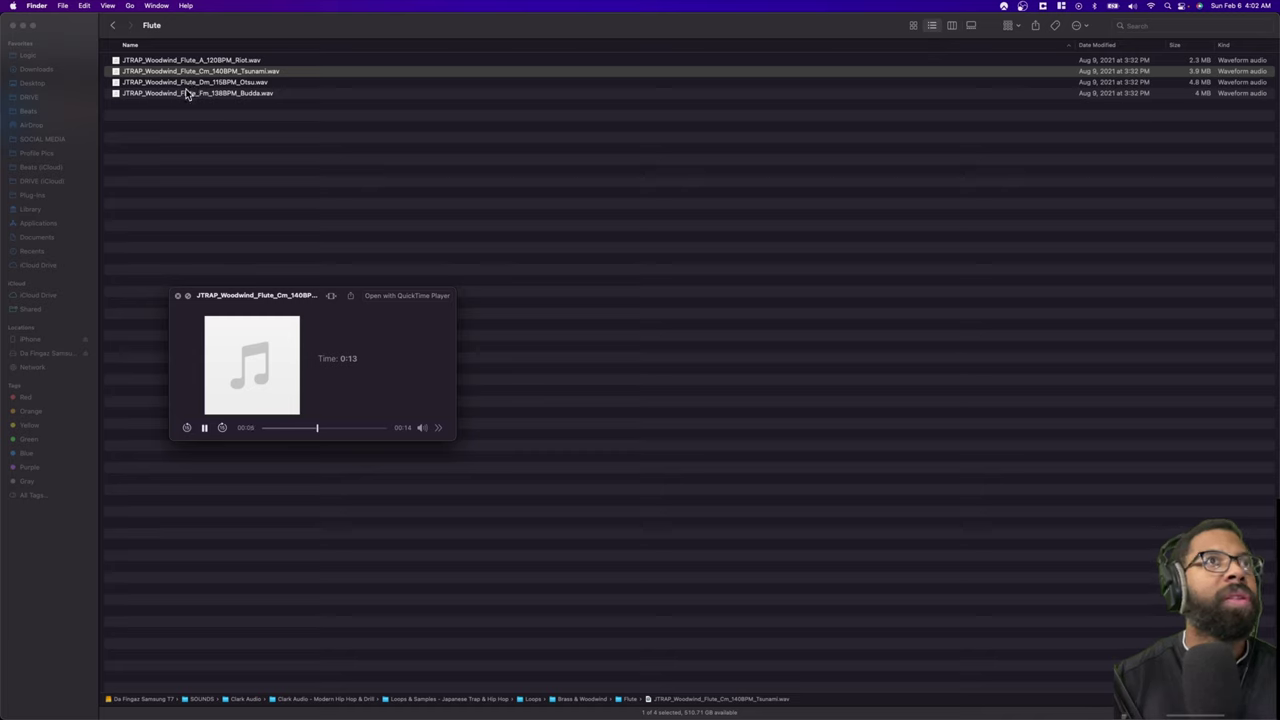
Step: Audition the Ehru strings loop Zen_03, then return to the Japanese Trap & Hip Hop pack
{"action": "left_click", "coordinate": [114, 27]}
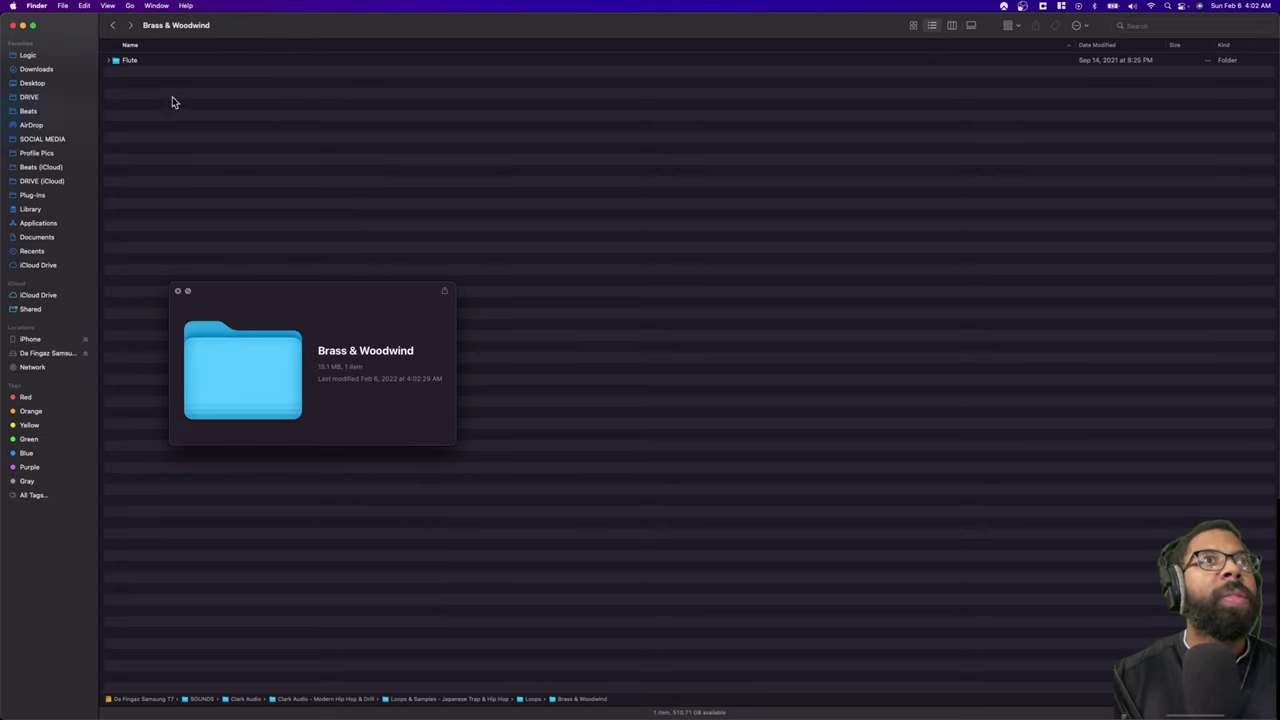
{"action": "left_click", "coordinate": [113, 26]}
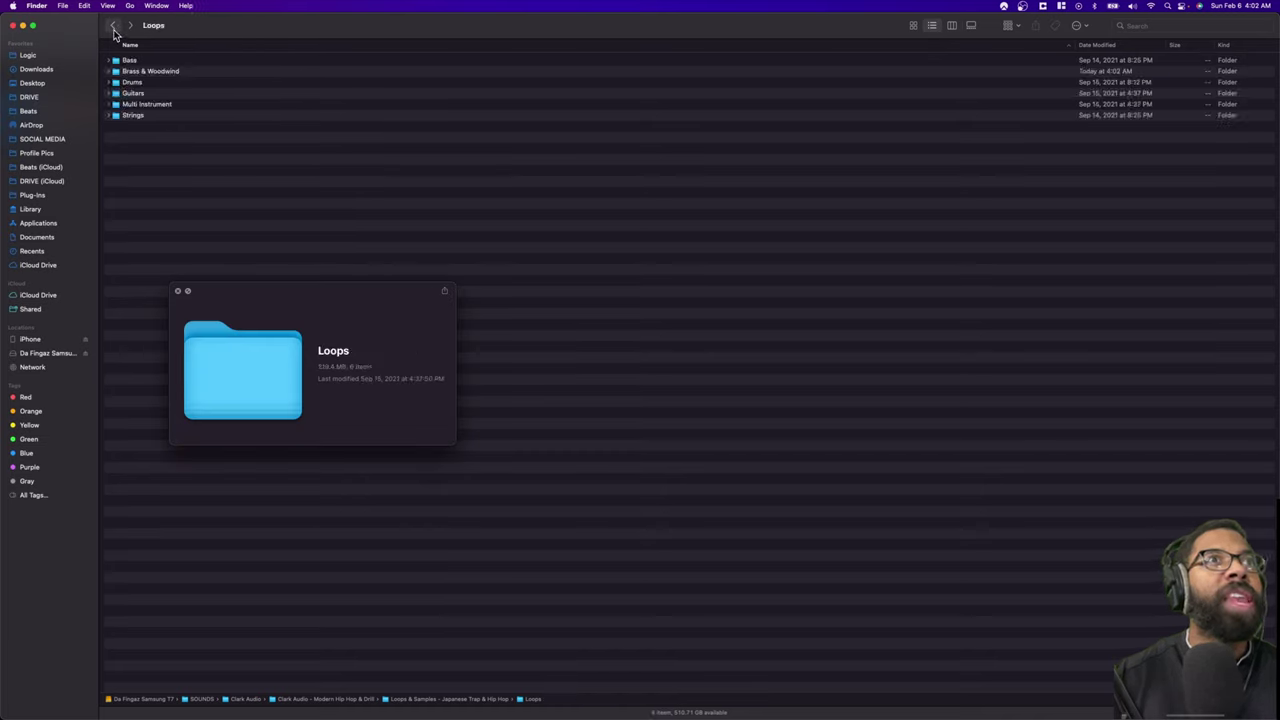
{"action": "double_click", "coordinate": [142, 116]}
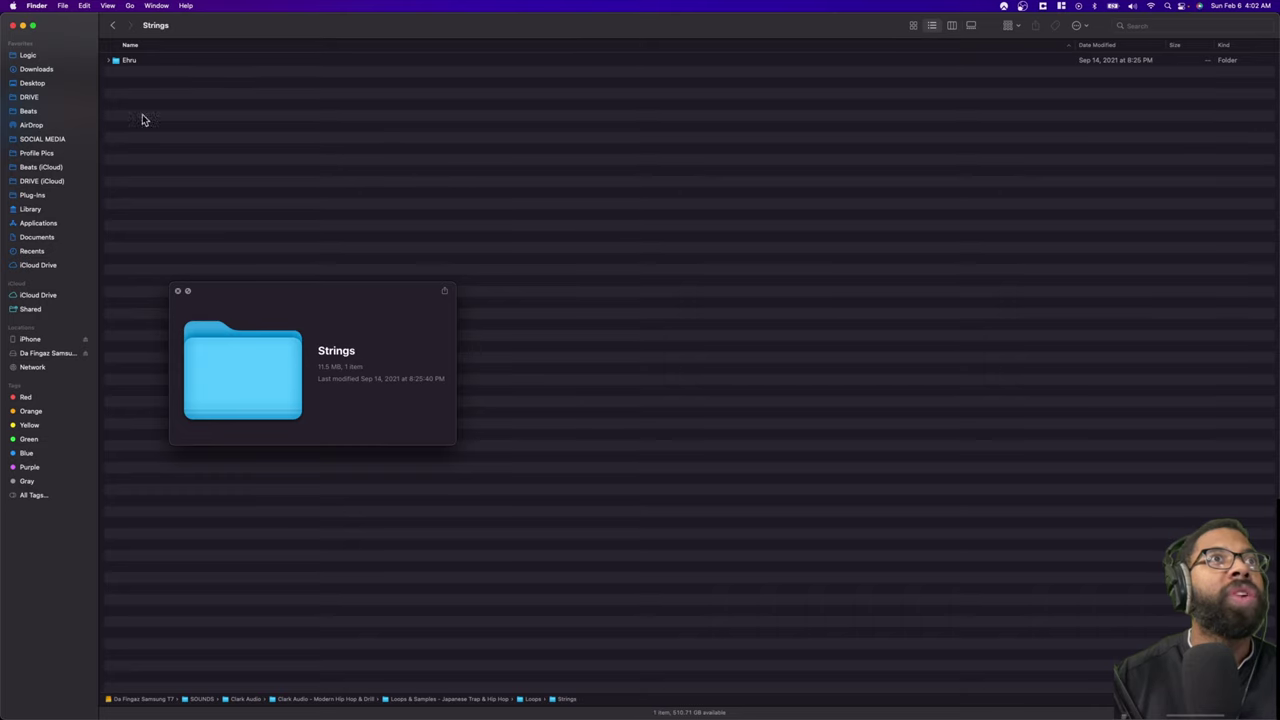
{"action": "double_click", "coordinate": [142, 61]}
{"action": "left_click", "coordinate": [170, 71]}
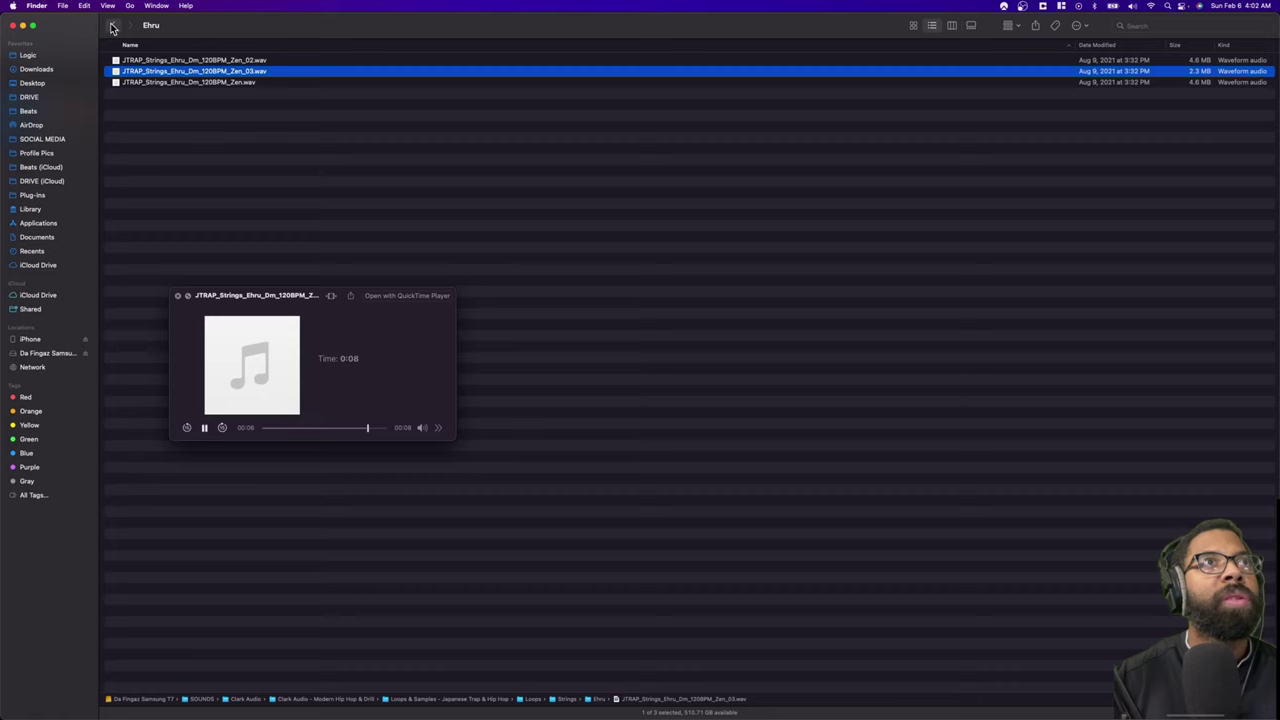
{"action": "left_click", "coordinate": [112, 25]}
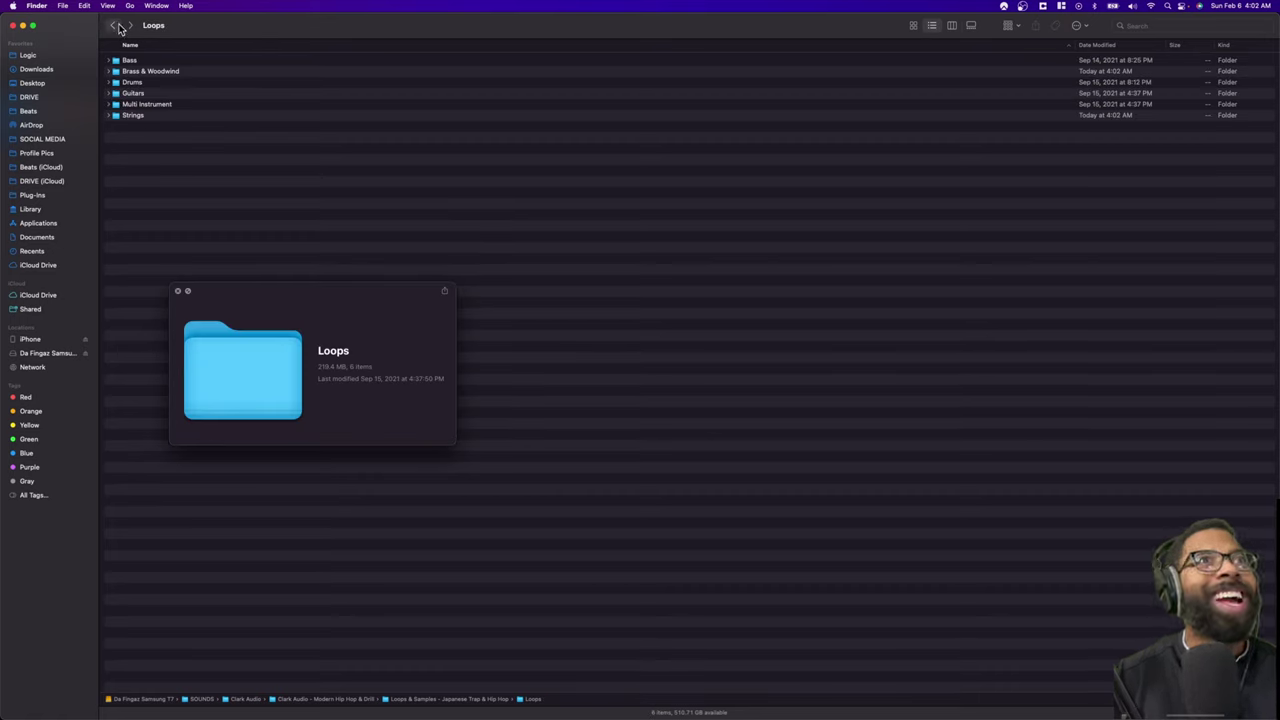
{"action": "left_click", "coordinate": [112, 25]}
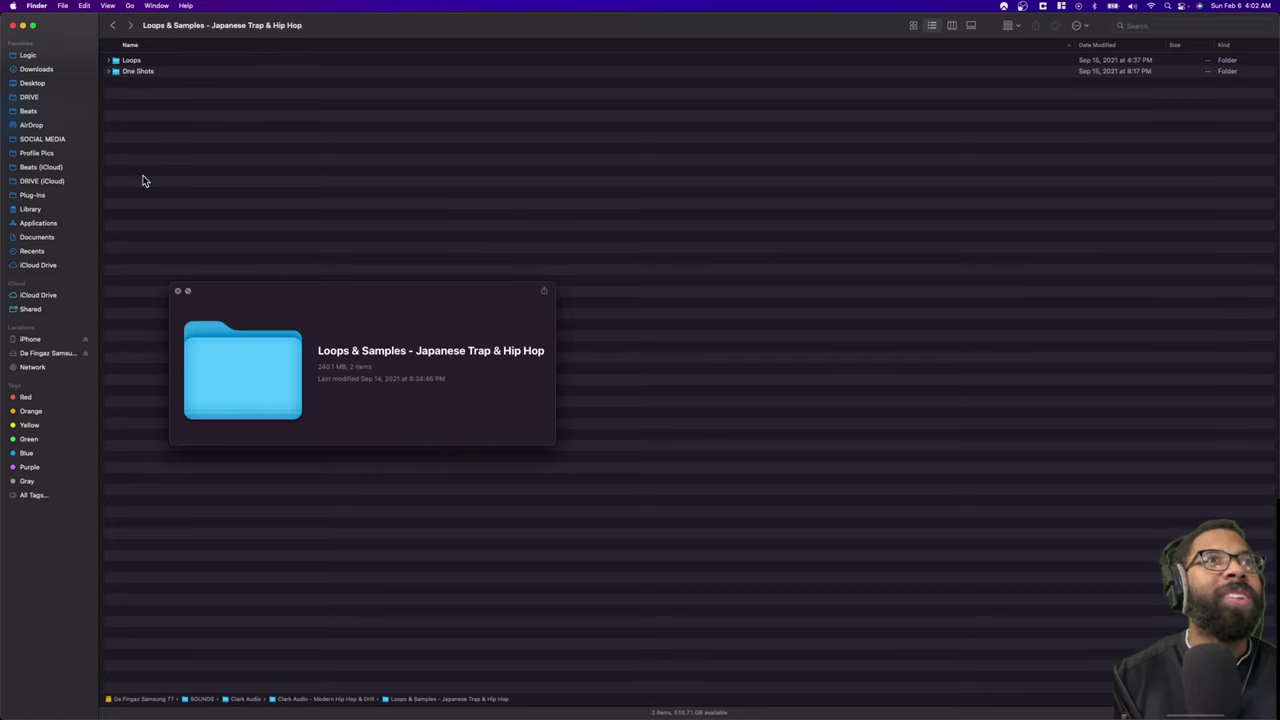
Step: Audition Sunken Treasure Melodies loops Final Fantasy 130.wav and Mad Hatter 164.wav
{"action": "left_click", "coordinate": [112, 25]}
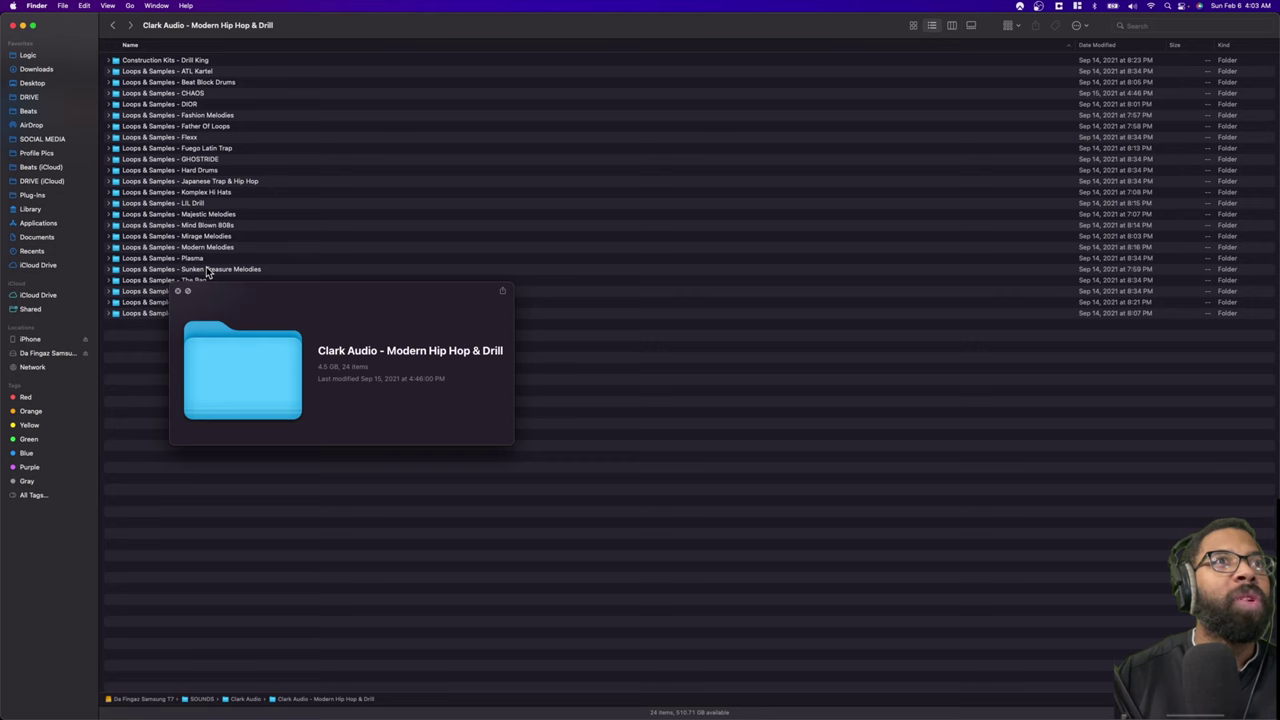
{"action": "double_click", "coordinate": [206, 269]}
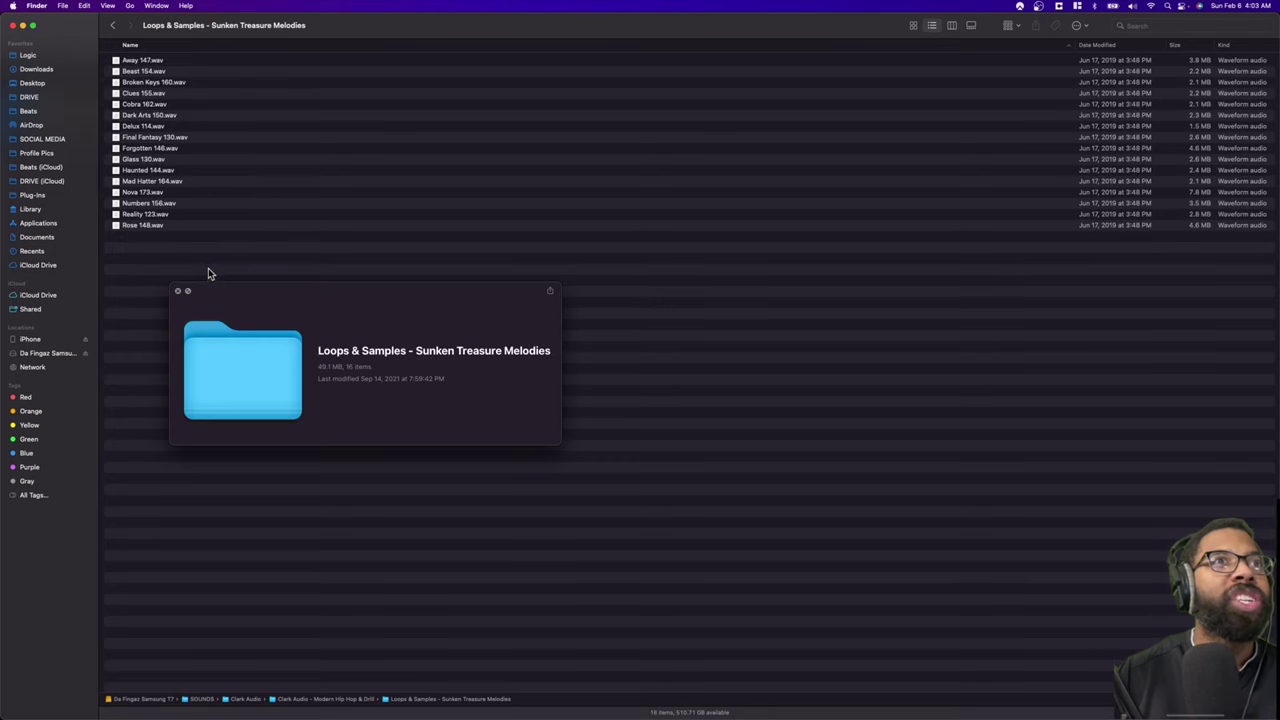
{"action": "left_click", "coordinate": [158, 139]}
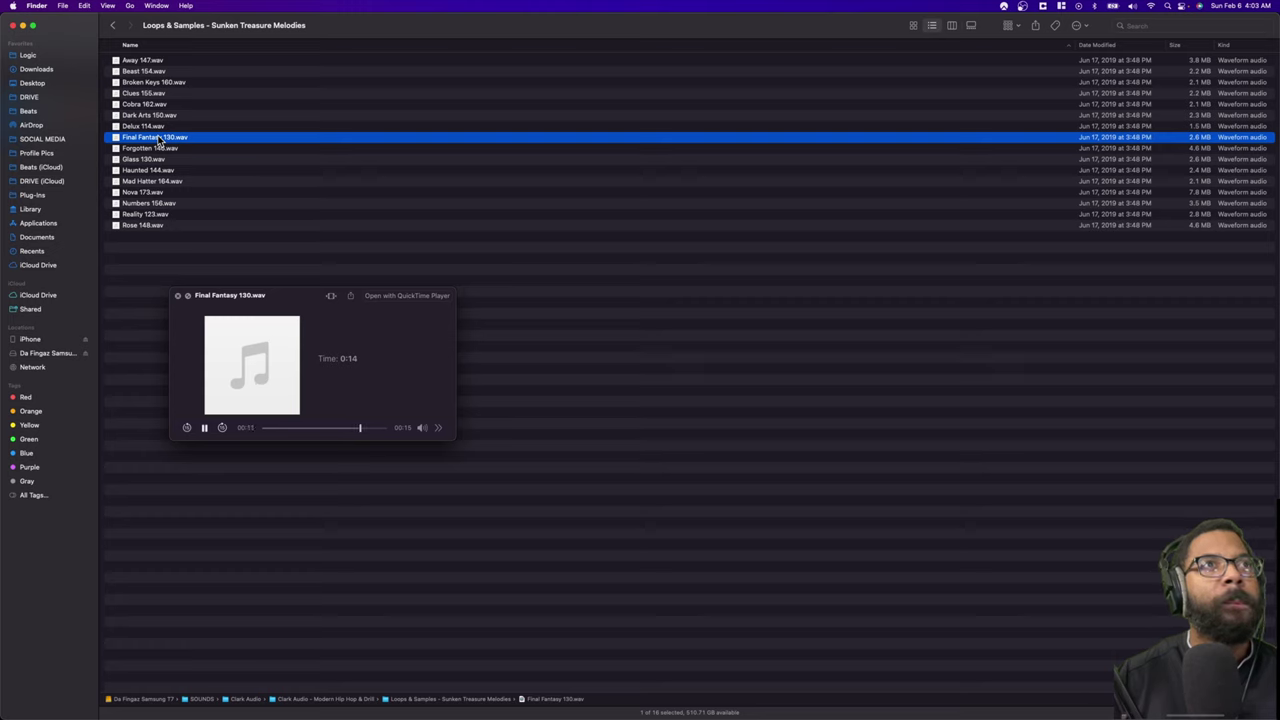
{"action": "key", "text": "space"}
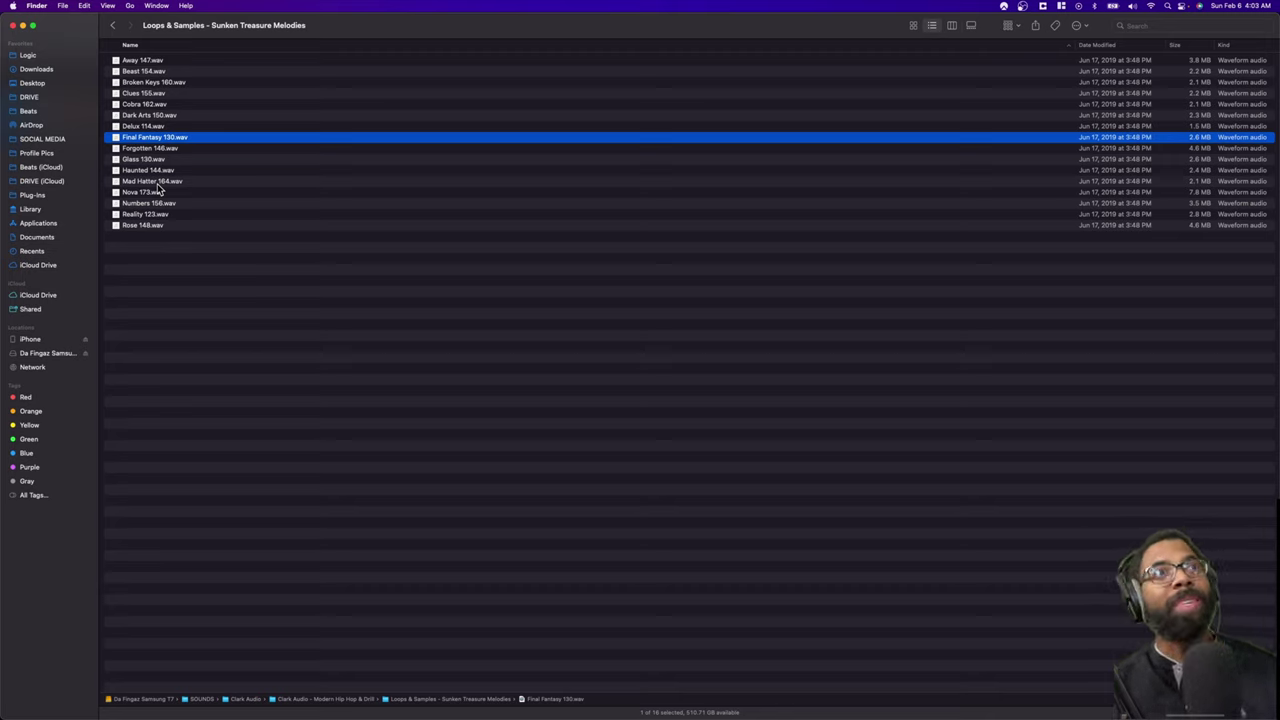
{"action": "left_click", "coordinate": [157, 183]}
{"action": "key", "text": "space"}
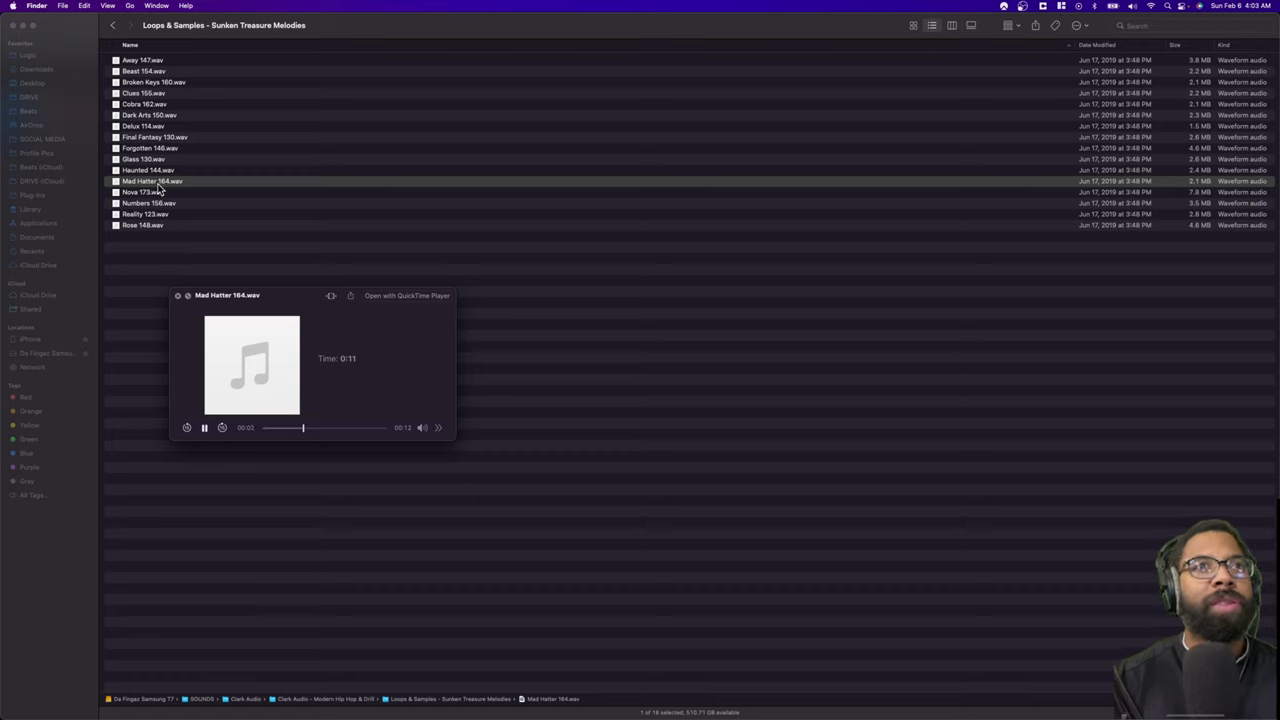
{"action": "key", "text": "space"}
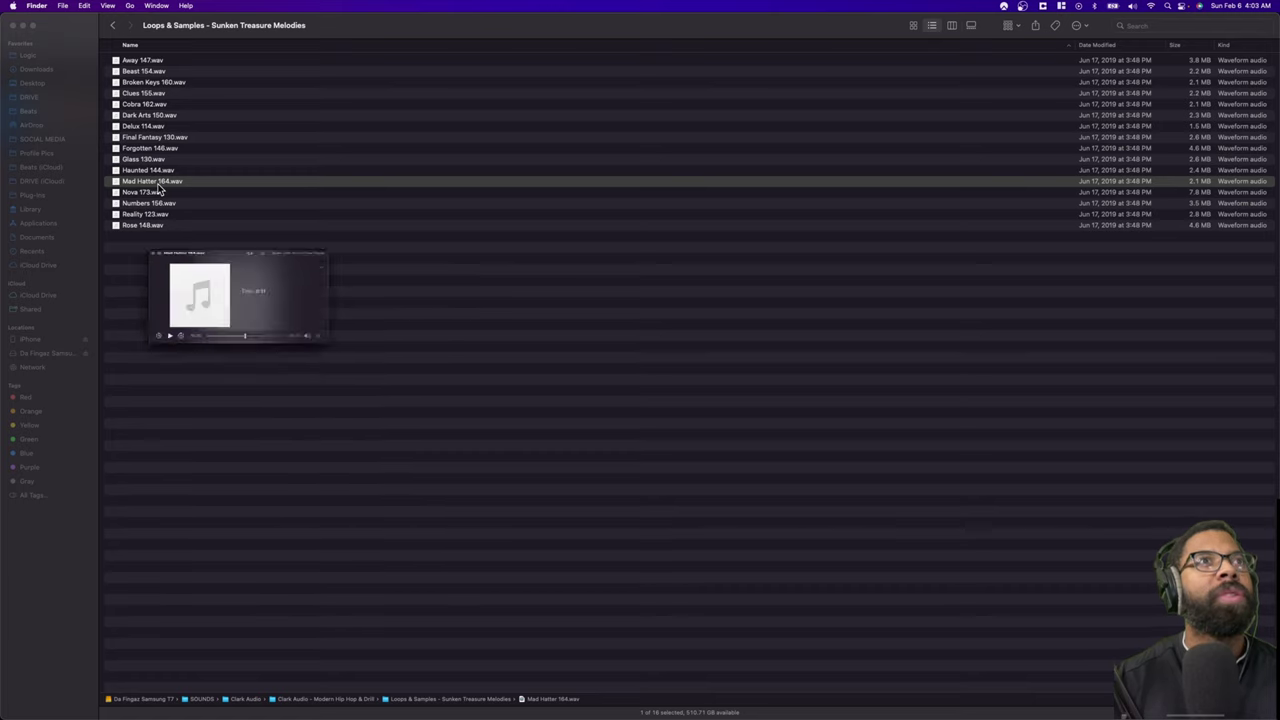
{"action": "left_click", "coordinate": [116, 26]}
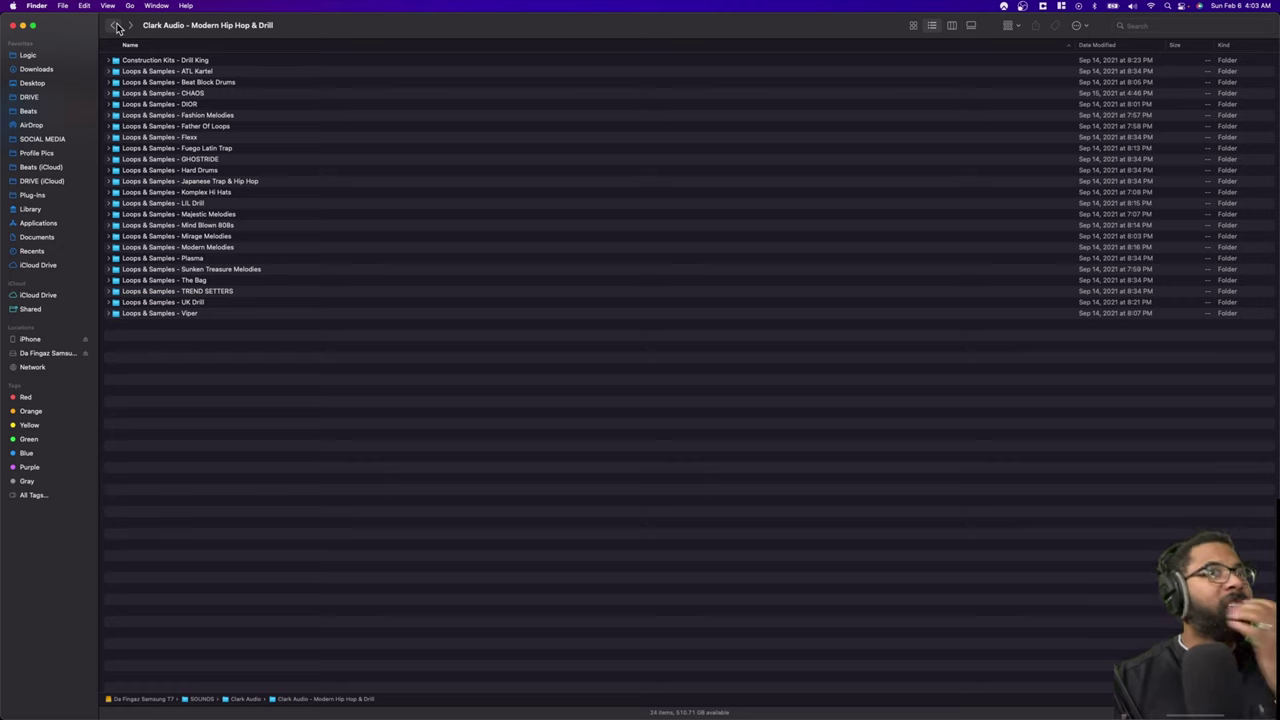
Step: Audition the 90s Hip Hop drum loops Vintage 01, Vintage 08 and Vintage 11
{"action": "left_click", "coordinate": [116, 26]}
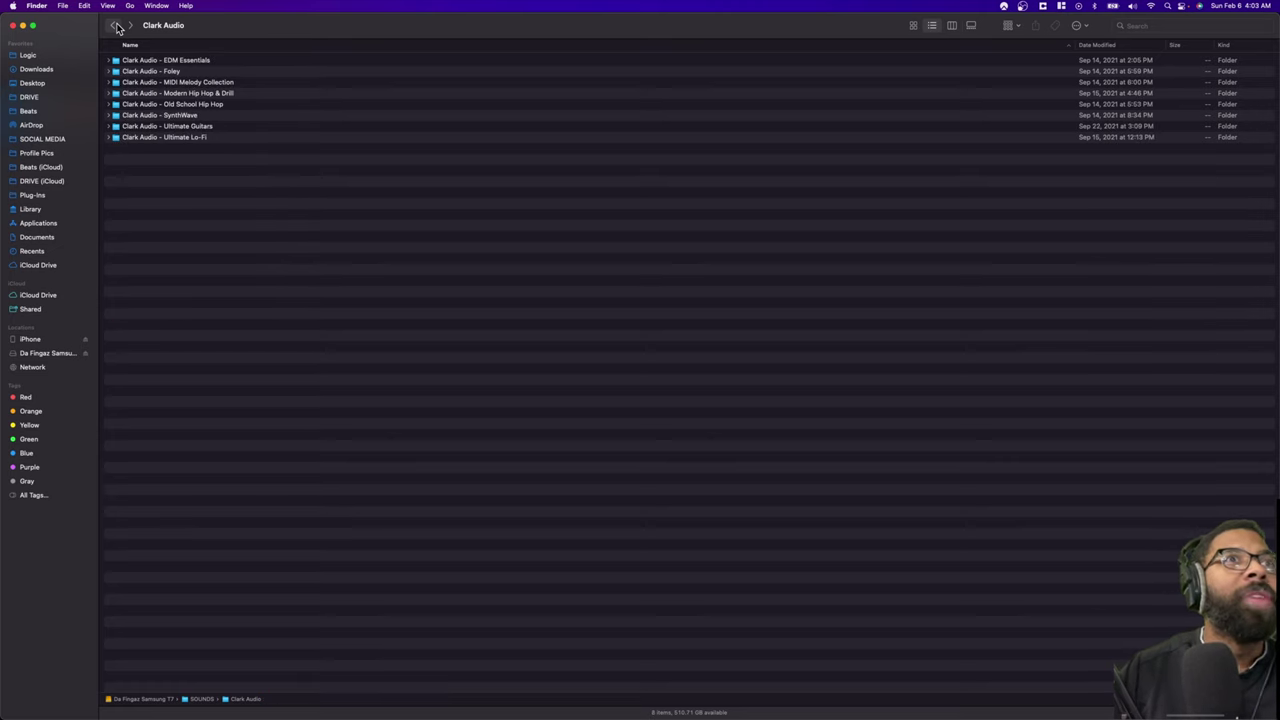
{"action": "double_click", "coordinate": [202, 106]}
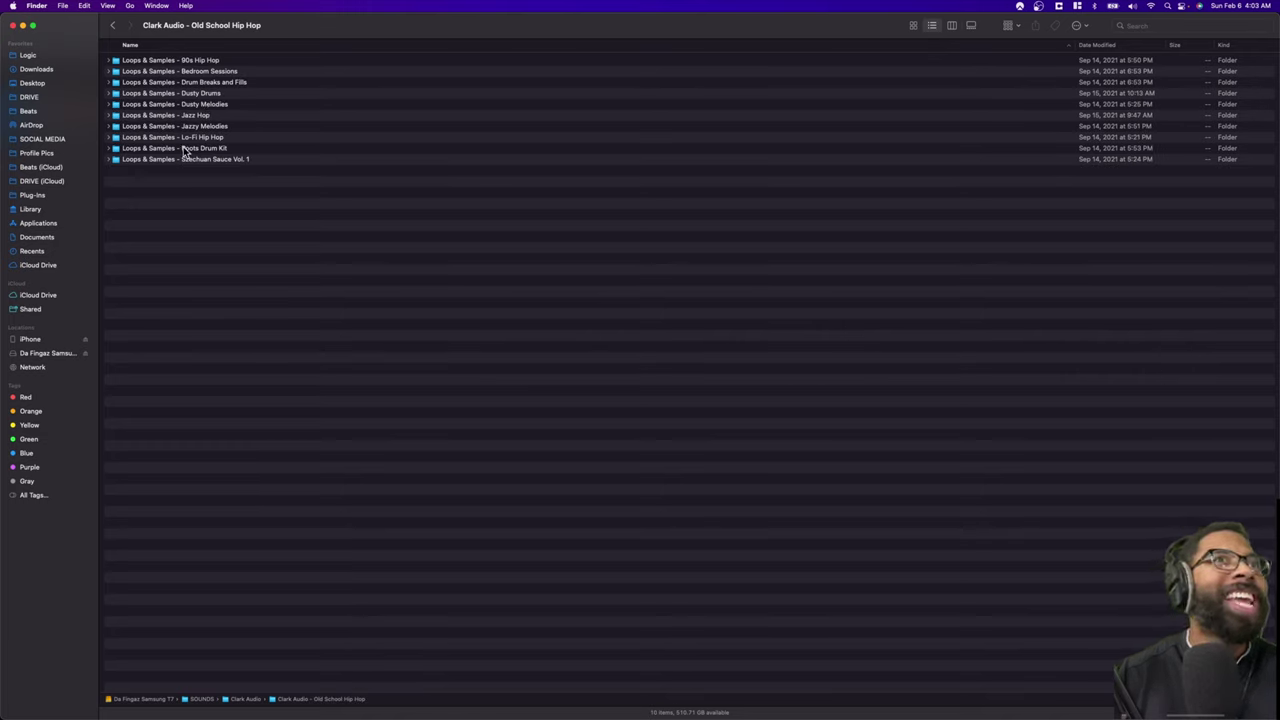
{"action": "double_click", "coordinate": [205, 61]}
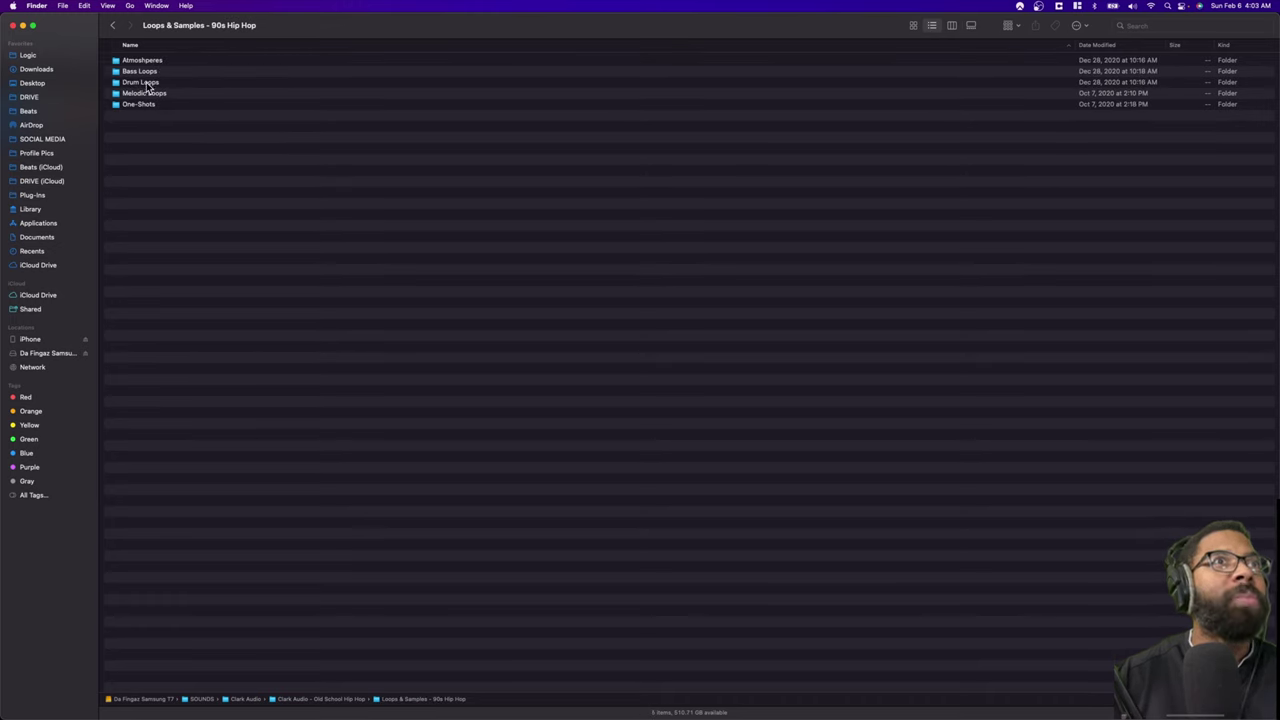
{"action": "double_click", "coordinate": [146, 82]}
{"action": "left_click", "coordinate": [178, 62]}
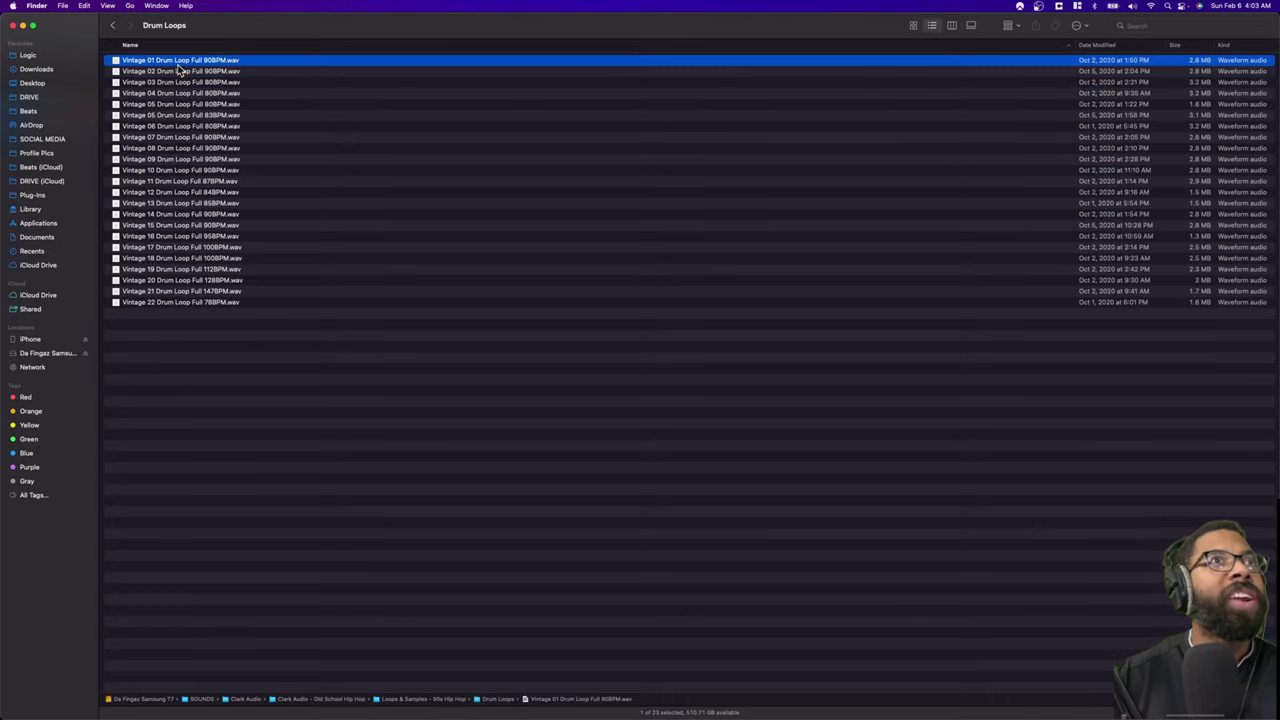
{"action": "key", "text": "space"}
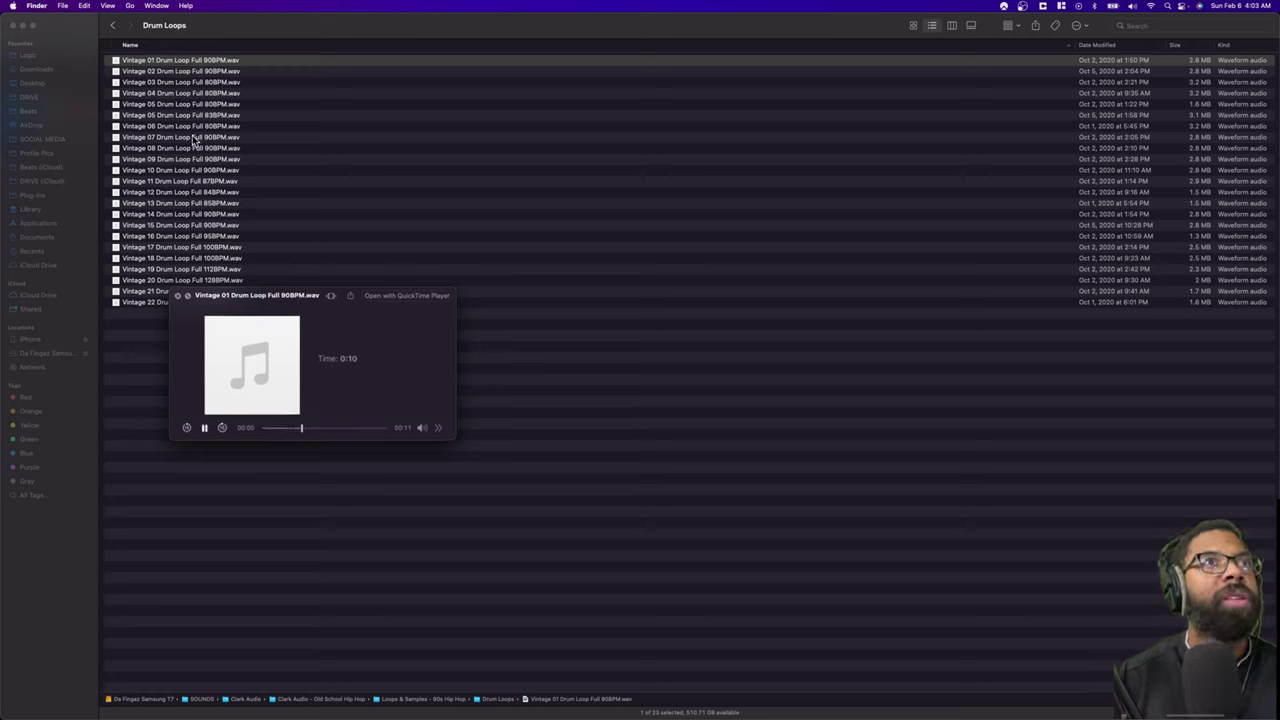
{"action": "left_click", "coordinate": [184, 148]}
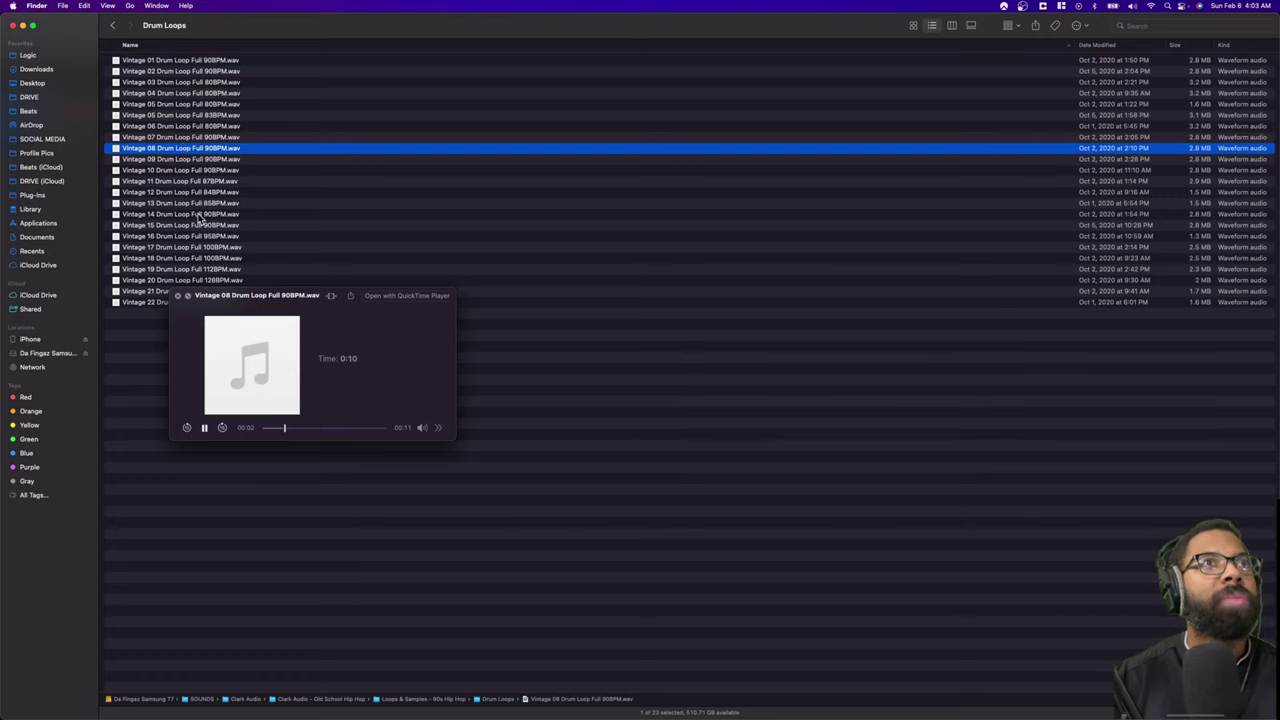
{"action": "left_click", "coordinate": [197, 183]}
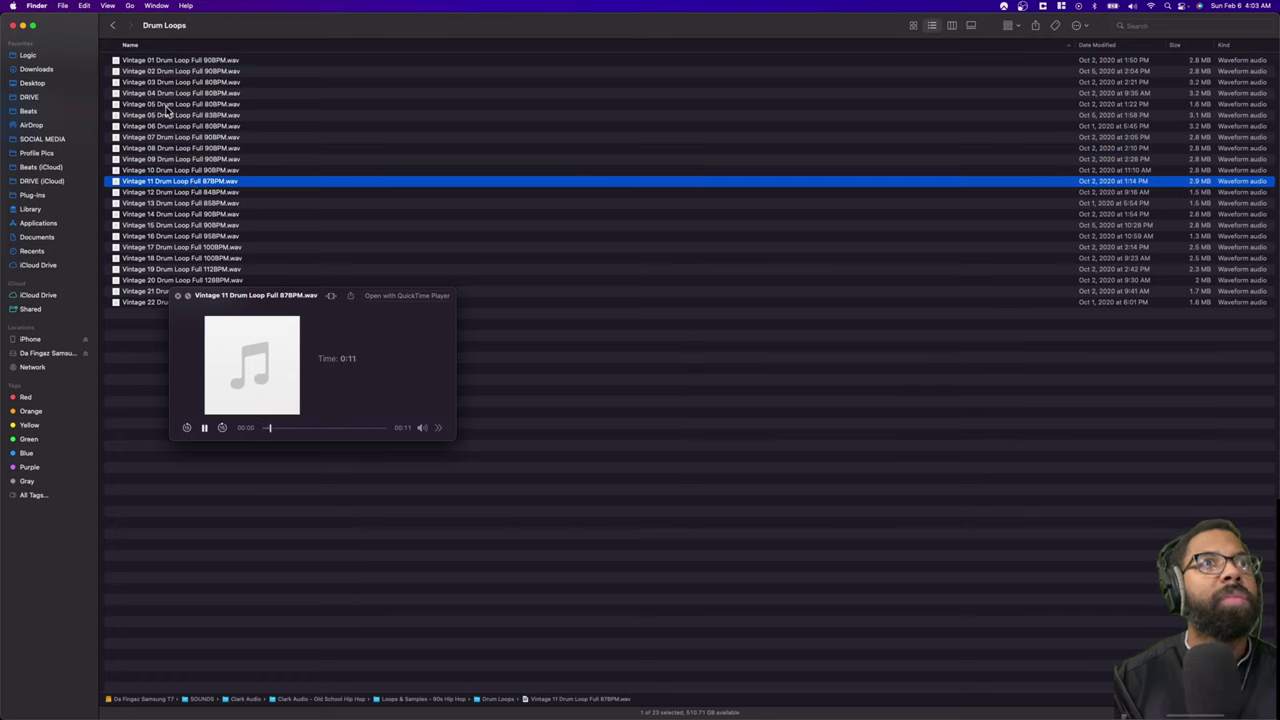
Step: Audition 90s Hip Hop melodic loops 83BPM Fm Chord, 90BPM Cm Chord and 95BPM Bm
{"action": "left_click", "coordinate": [112, 26]}
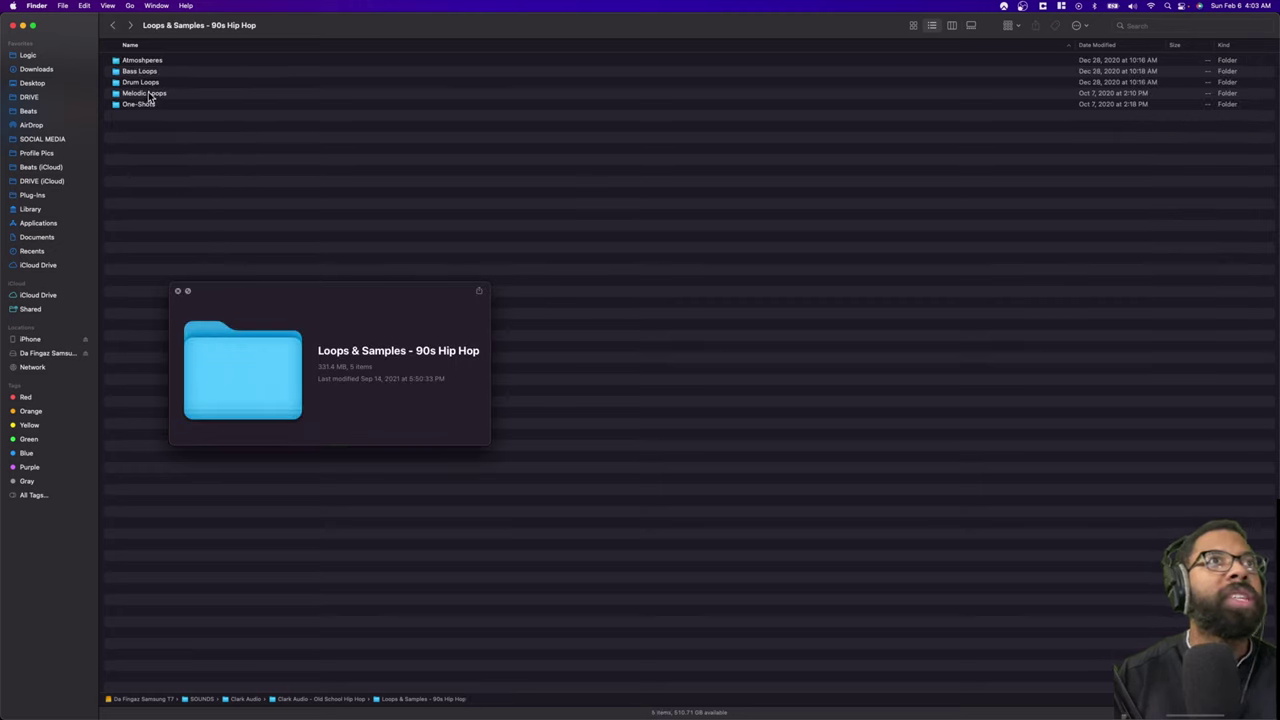
{"action": "left_click", "coordinate": [155, 93]}
{"action": "double_click", "coordinate": [158, 92]}
{"action": "left_click", "coordinate": [172, 127]}
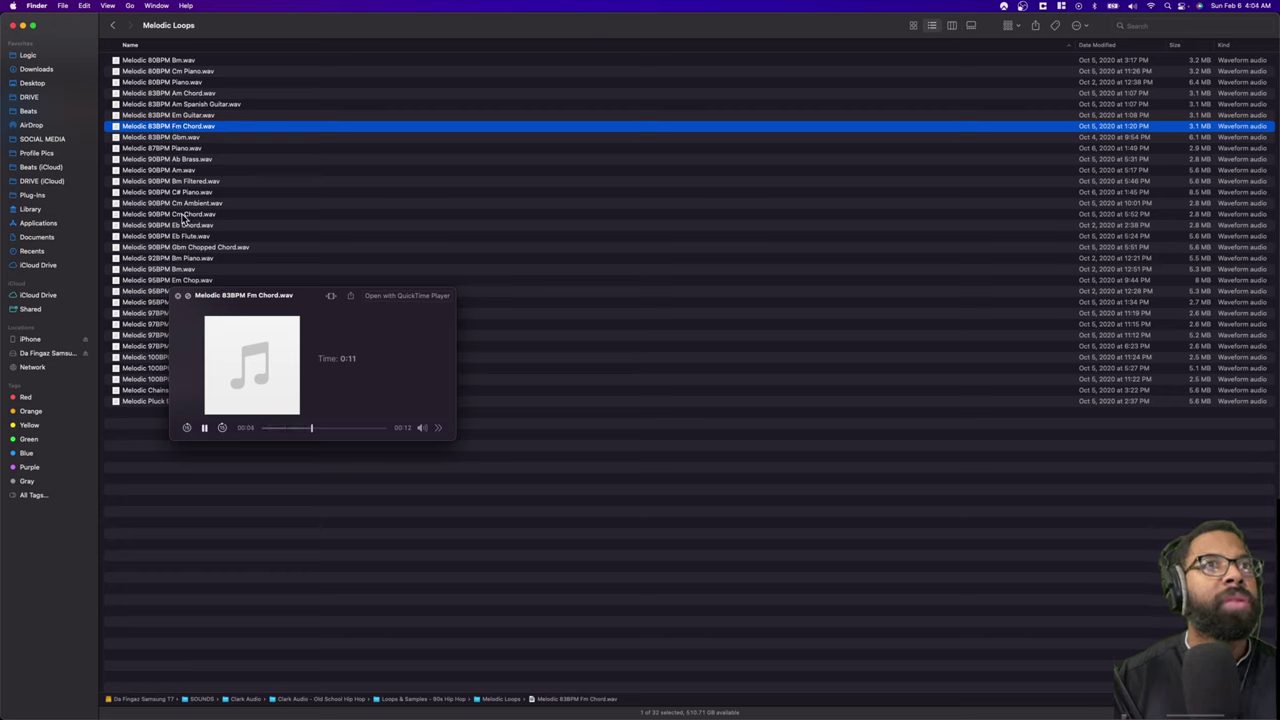
{"action": "left_click", "coordinate": [183, 215]}
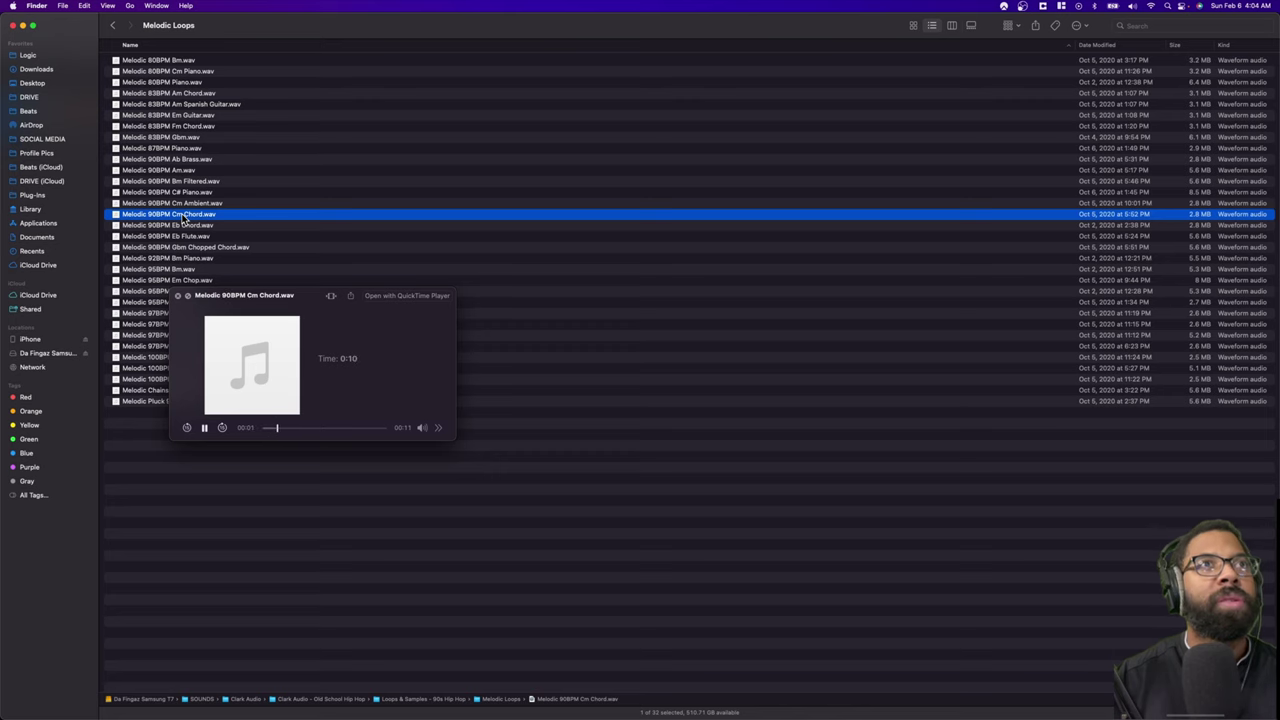
{"action": "left_click", "coordinate": [168, 270]}
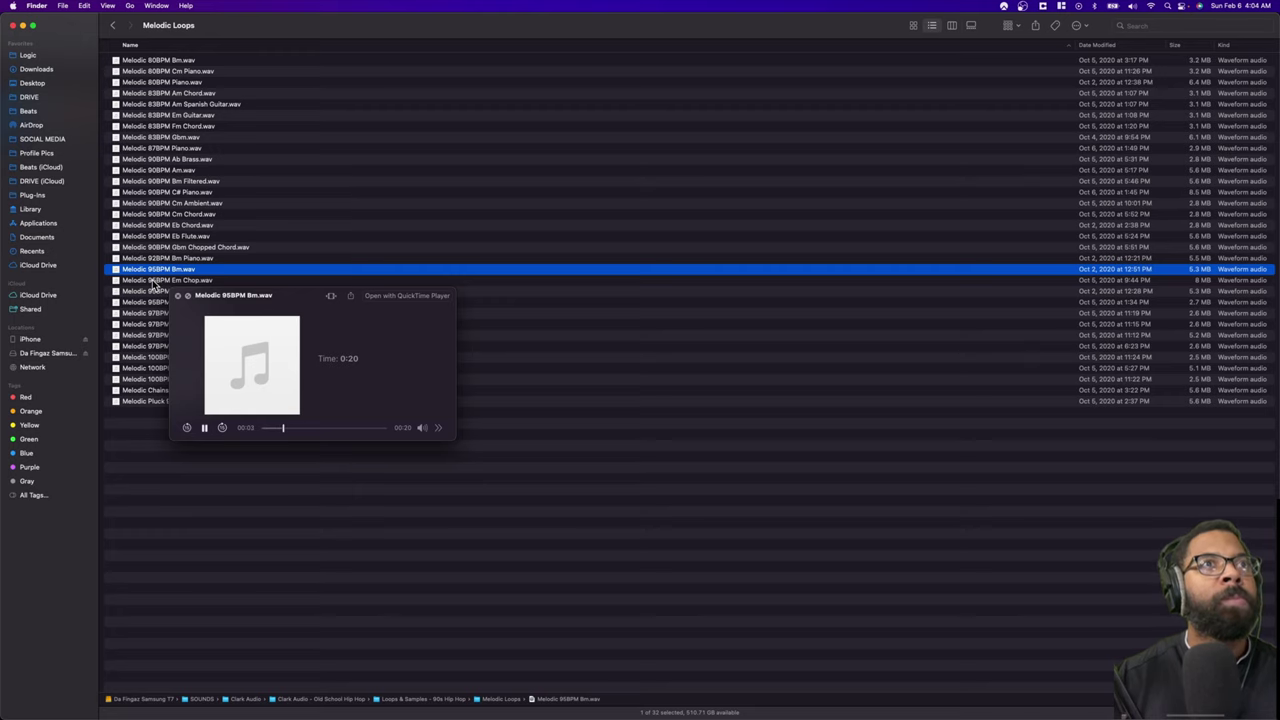
{"action": "left_click", "coordinate": [112, 26]}
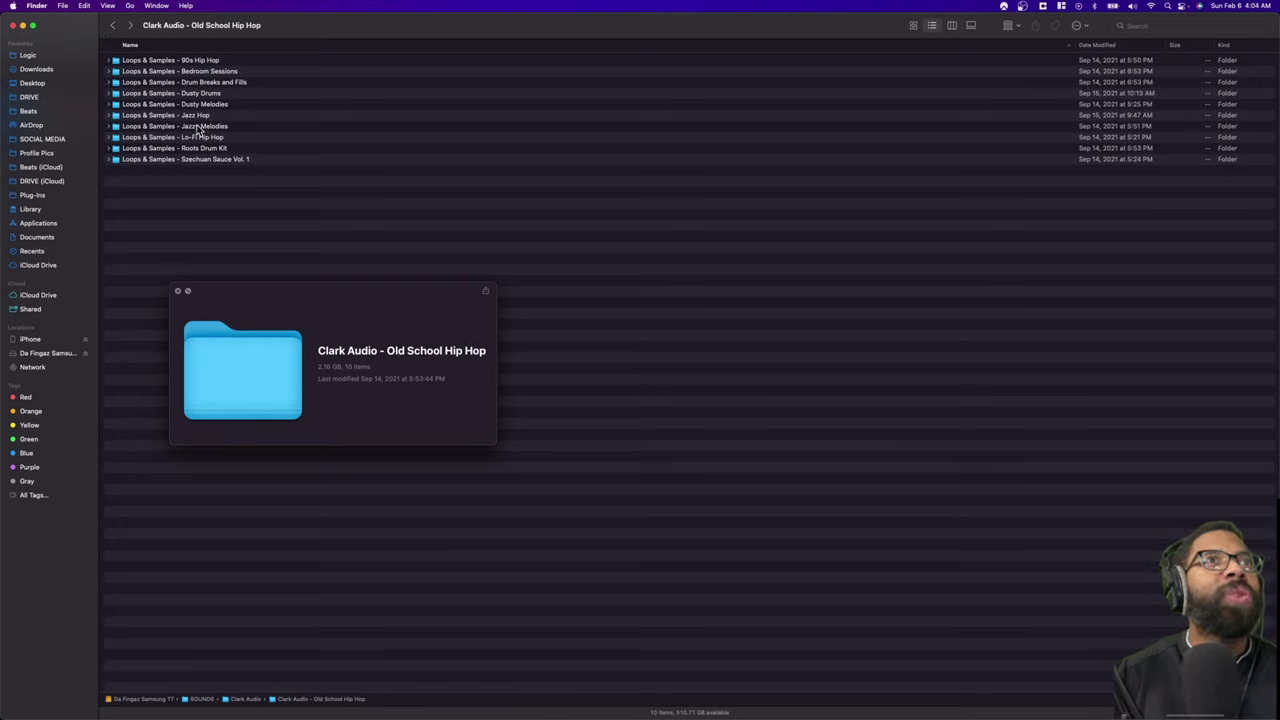
{"action": "left_click", "coordinate": [199, 126]}
Step: Audition Jazzy Melodies loops Piano Solo 180BPM, Keys Chord 150BPM, Piano 160BPM and Strings Pad
{"action": "double_click", "coordinate": [199, 126]}
{"action": "left_click", "coordinate": [172, 148]}
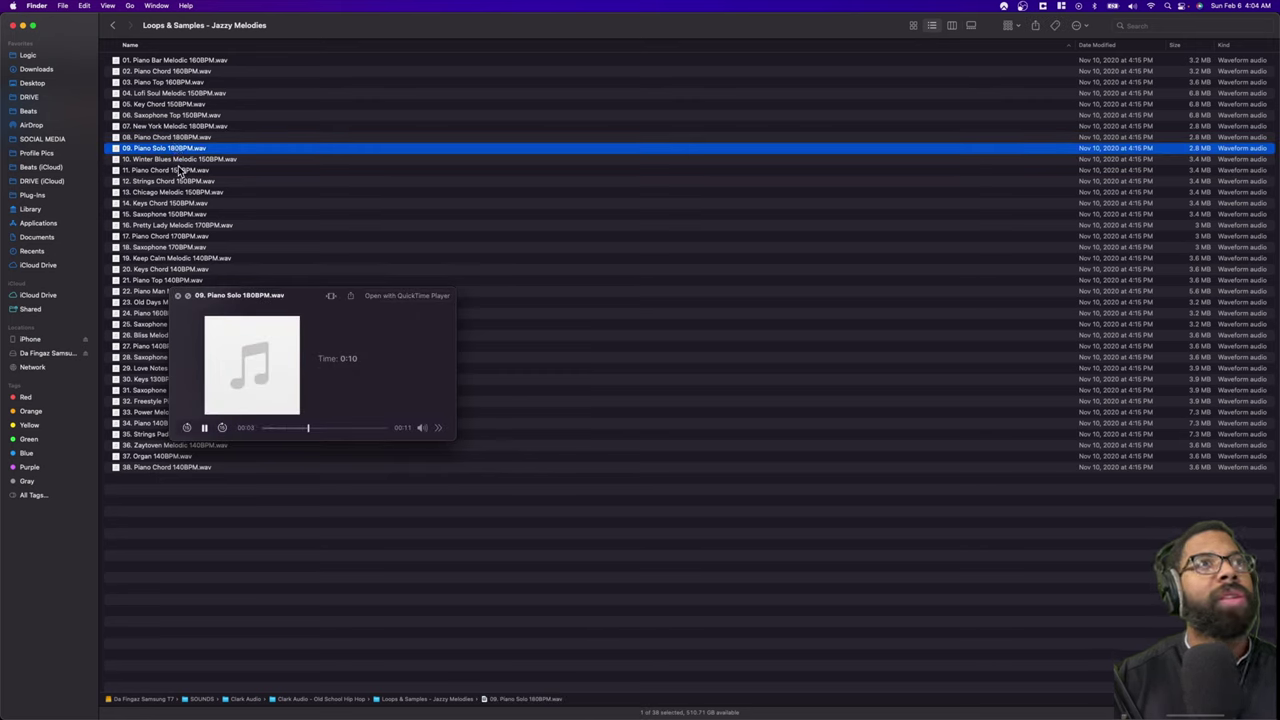
{"action": "key", "text": "space"}
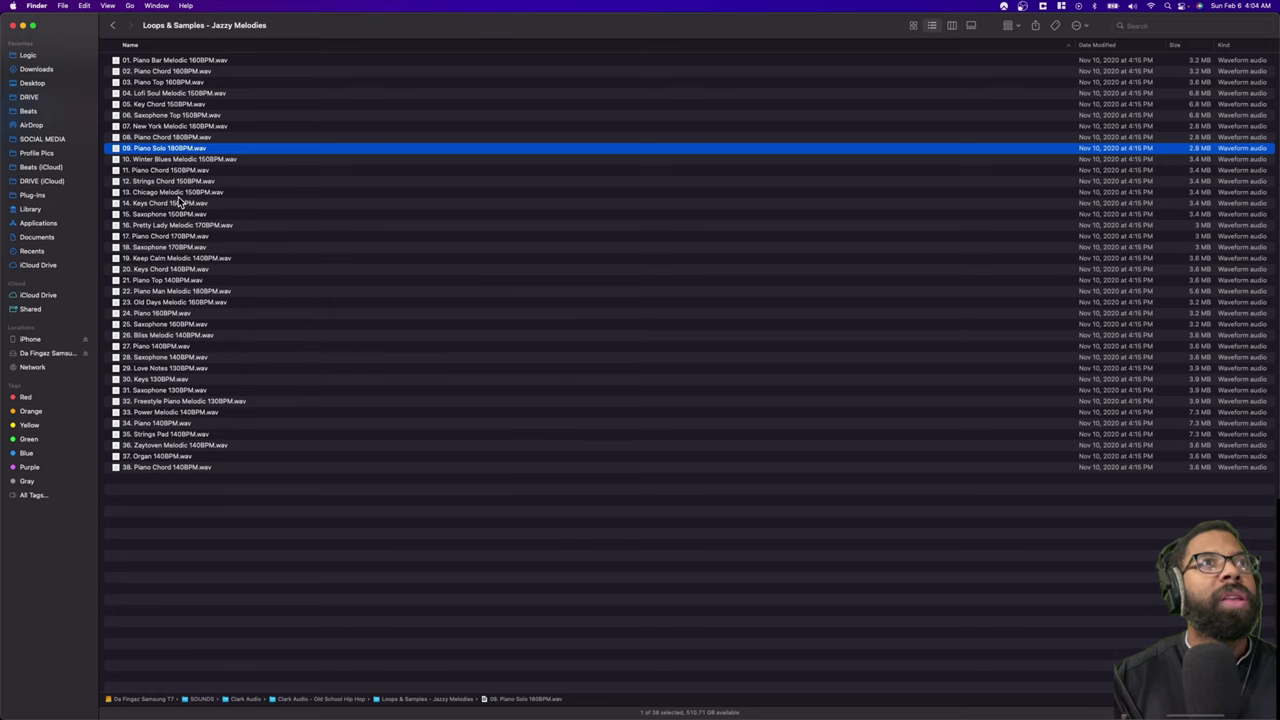
{"action": "left_click", "coordinate": [177, 204]}
{"action": "key", "text": "space"}
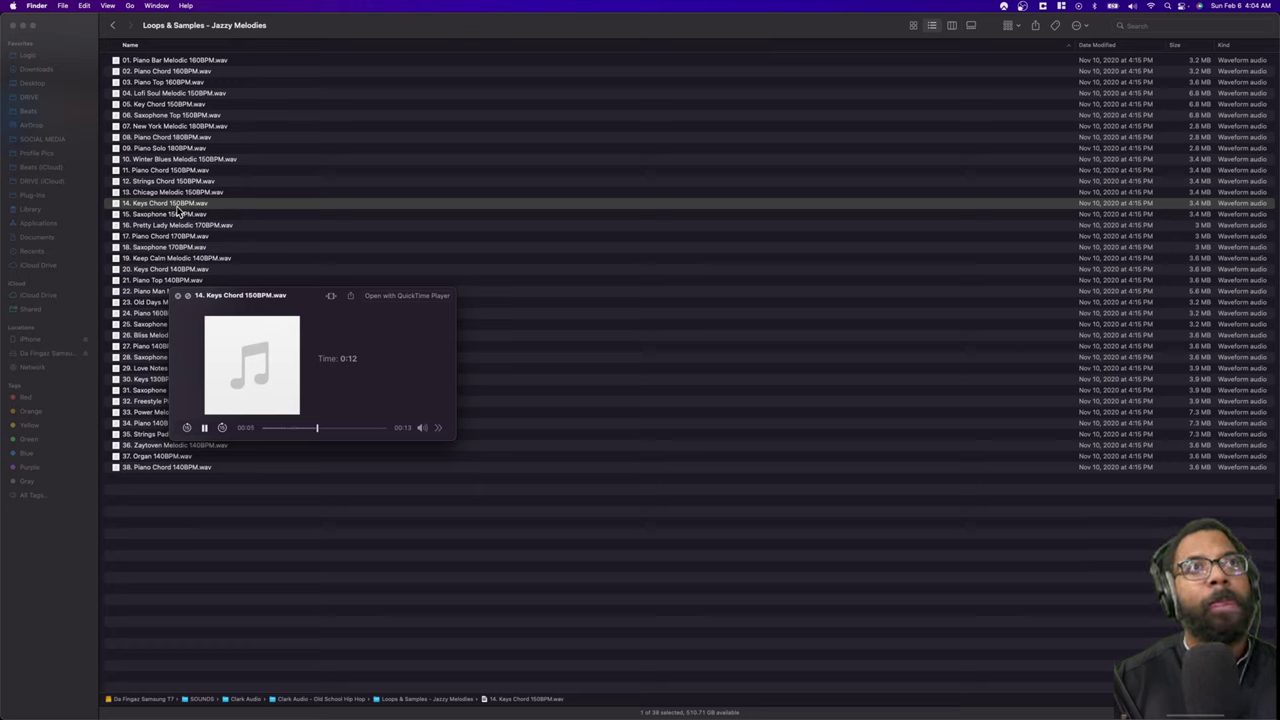
{"action": "key", "text": "space"}
{"action": "left_click", "coordinate": [150, 313]}
{"action": "key", "text": "space"}
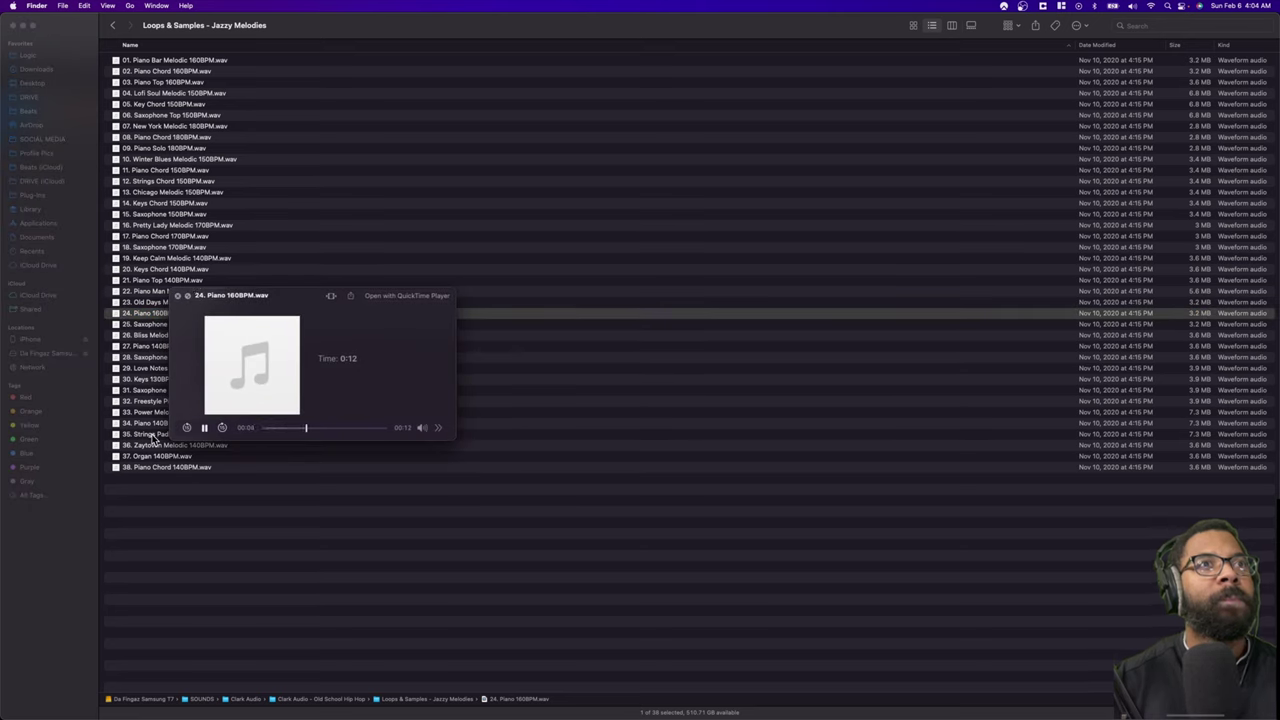
{"action": "left_click", "coordinate": [153, 435]}
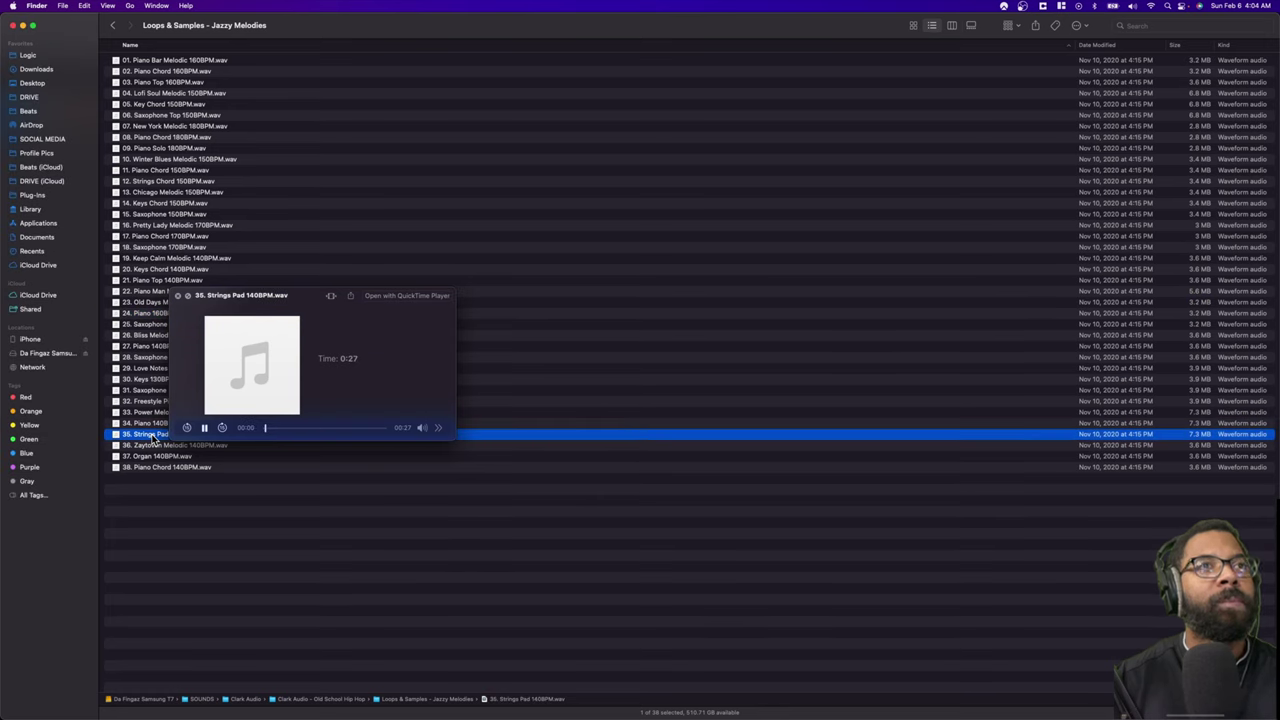
{"action": "left_click", "coordinate": [112, 25]}
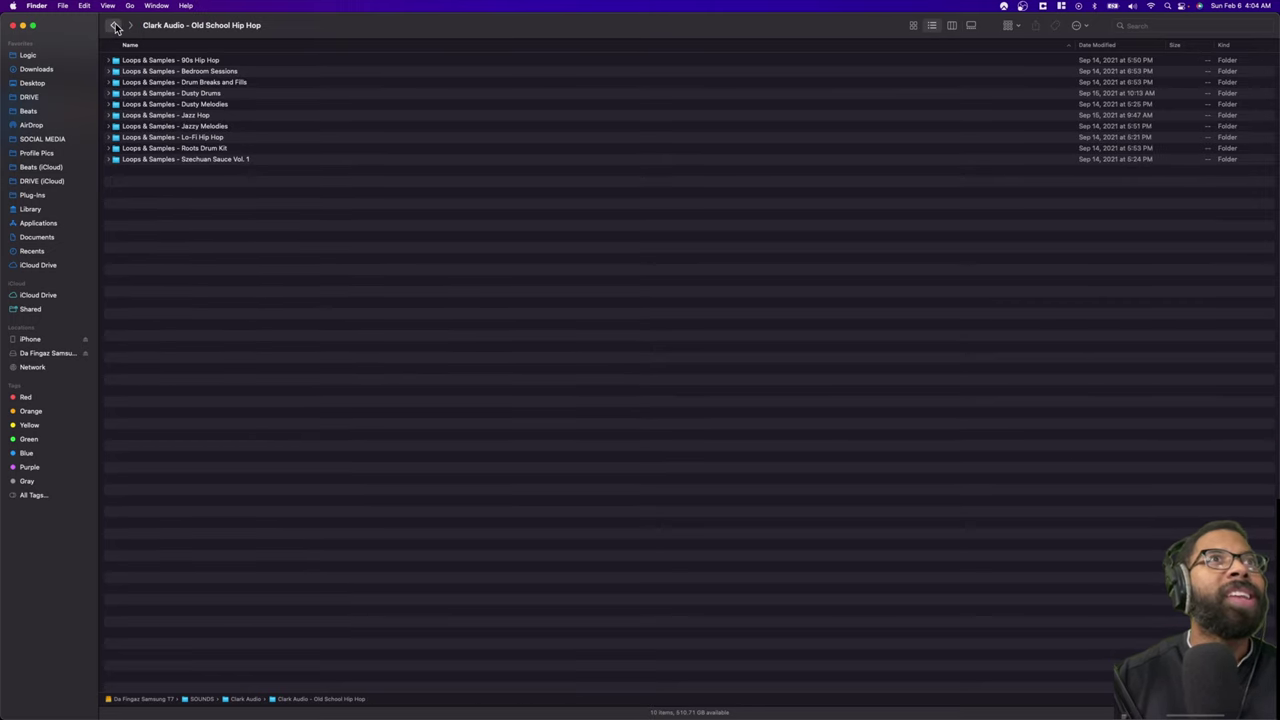
{"action": "left_click", "coordinate": [112, 25]}
Step: Audition the Millactic hi-hat one-shots HiHat [Bone Dry] and HiHat [Tender]
{"action": "double_click", "coordinate": [181, 116]}
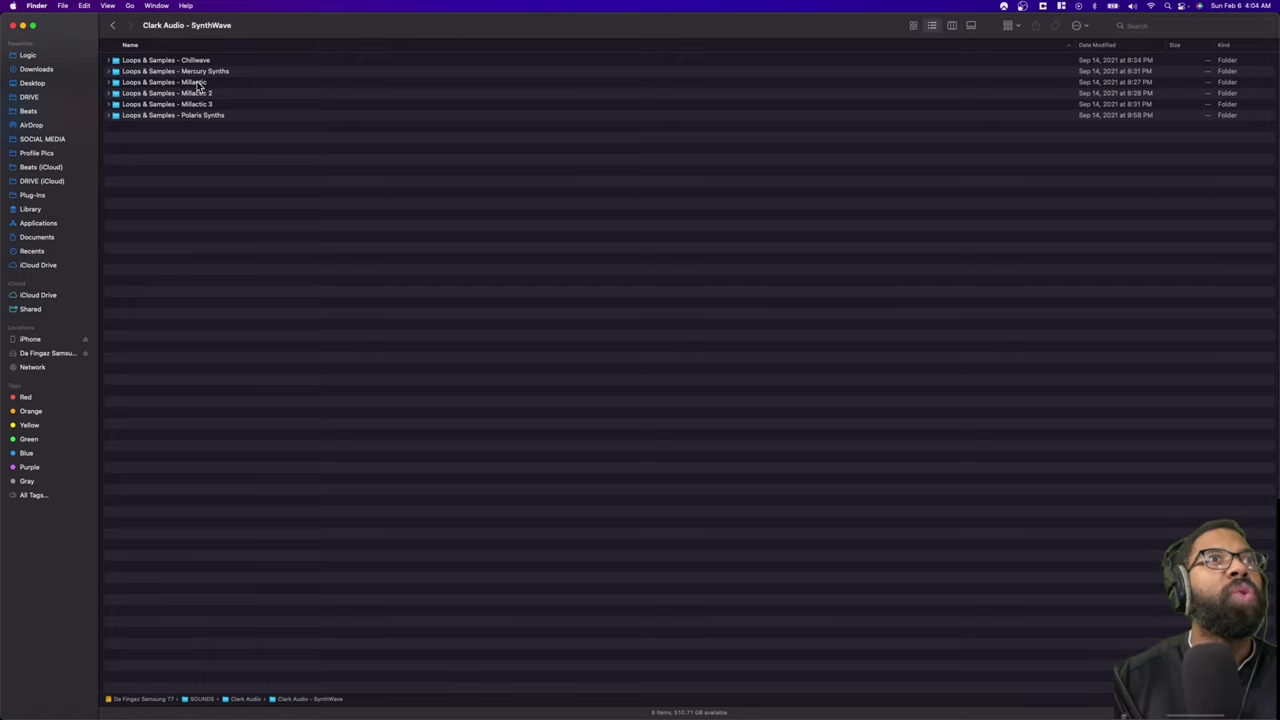
{"action": "double_click", "coordinate": [197, 82]}
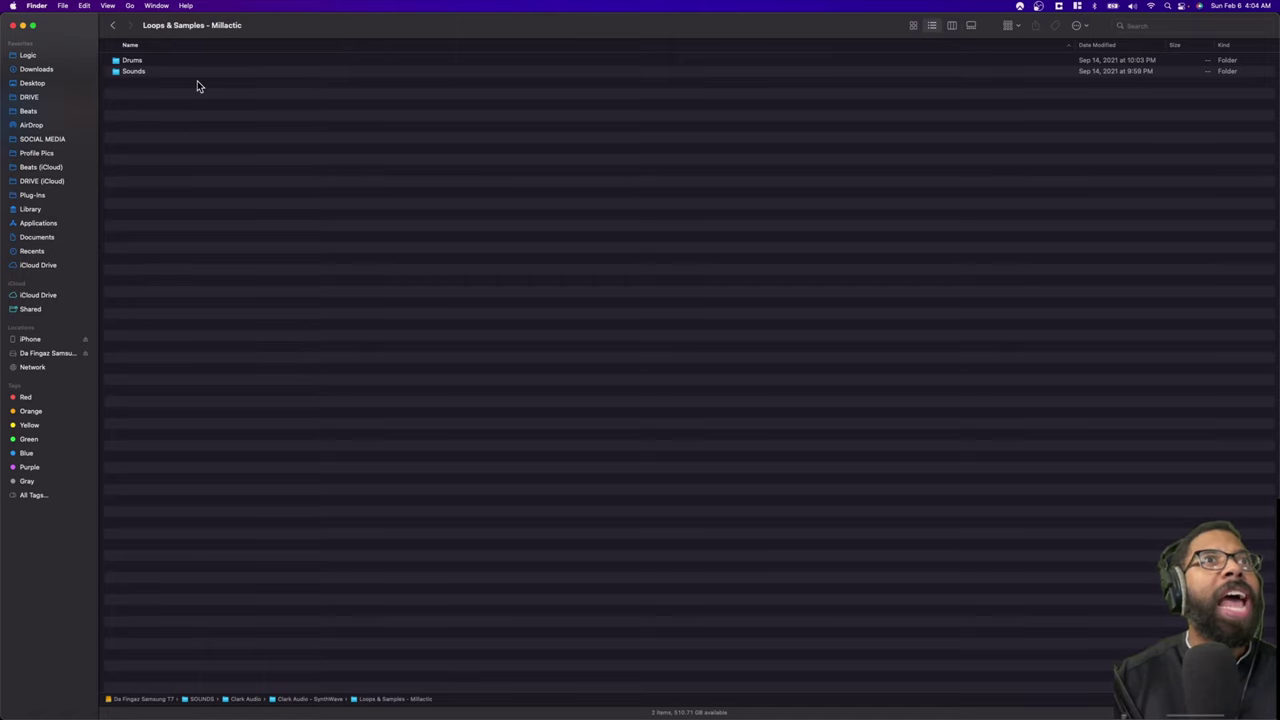
{"action": "left_click", "coordinate": [135, 62]}
{"action": "double_click", "coordinate": [135, 62]}
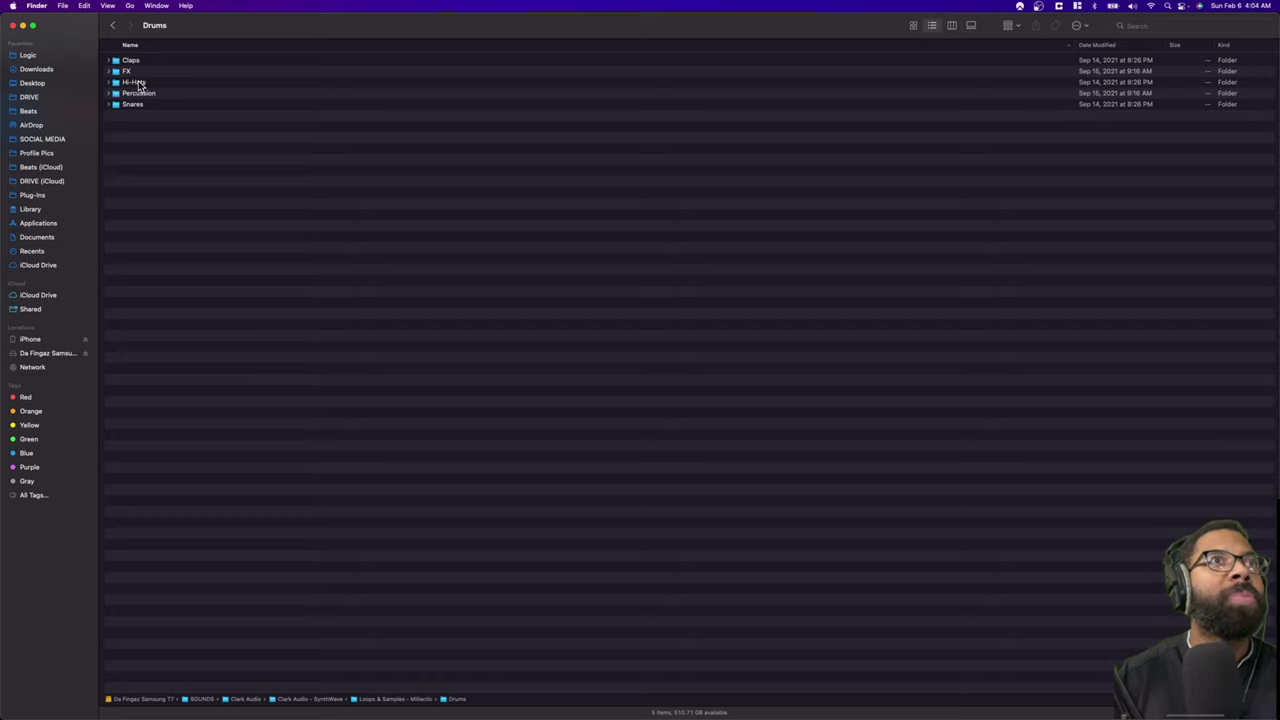
{"action": "double_click", "coordinate": [138, 82]}
{"action": "left_click", "coordinate": [160, 63]}
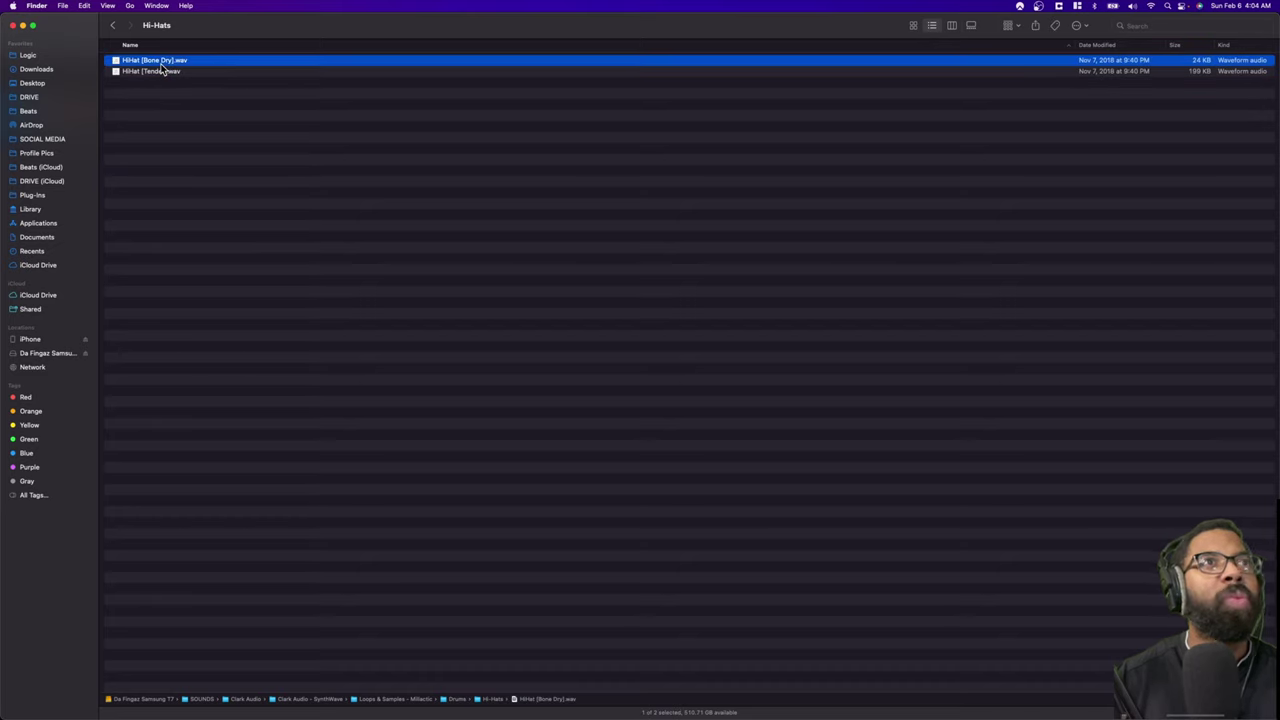
{"action": "key", "text": "space"}
{"action": "key", "text": "Down"}
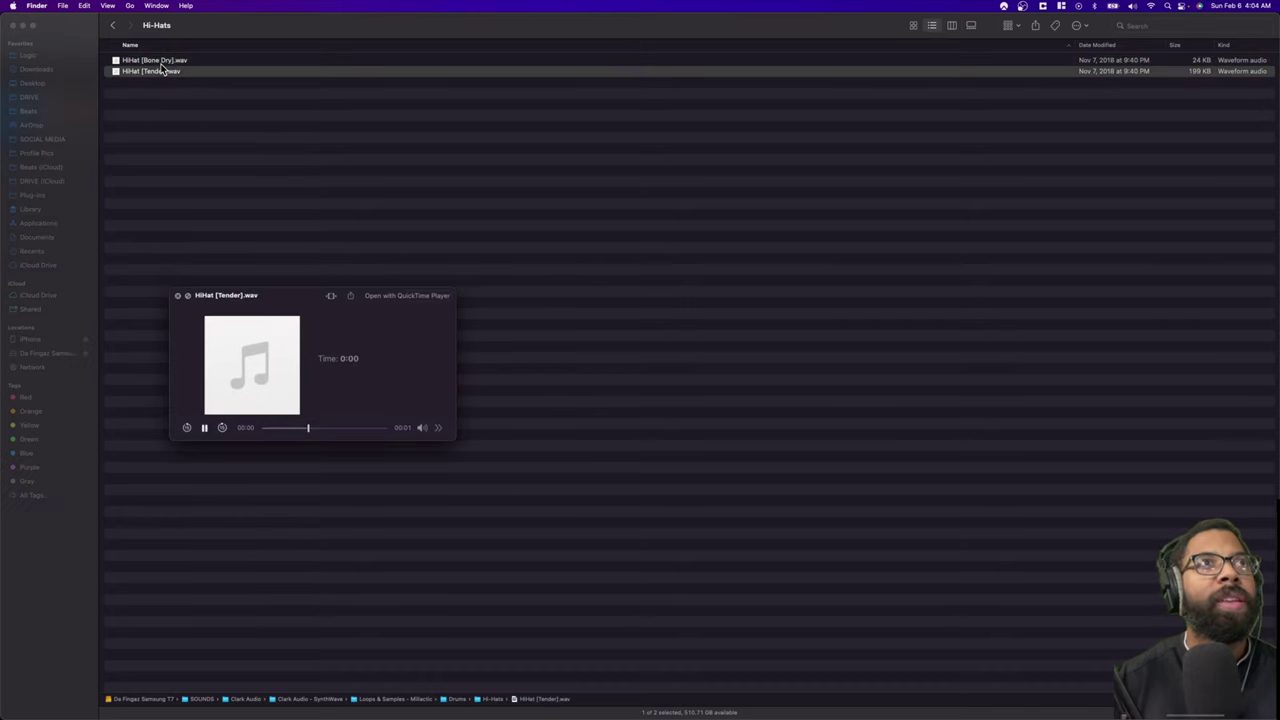
{"action": "left_click", "coordinate": [113, 25]}
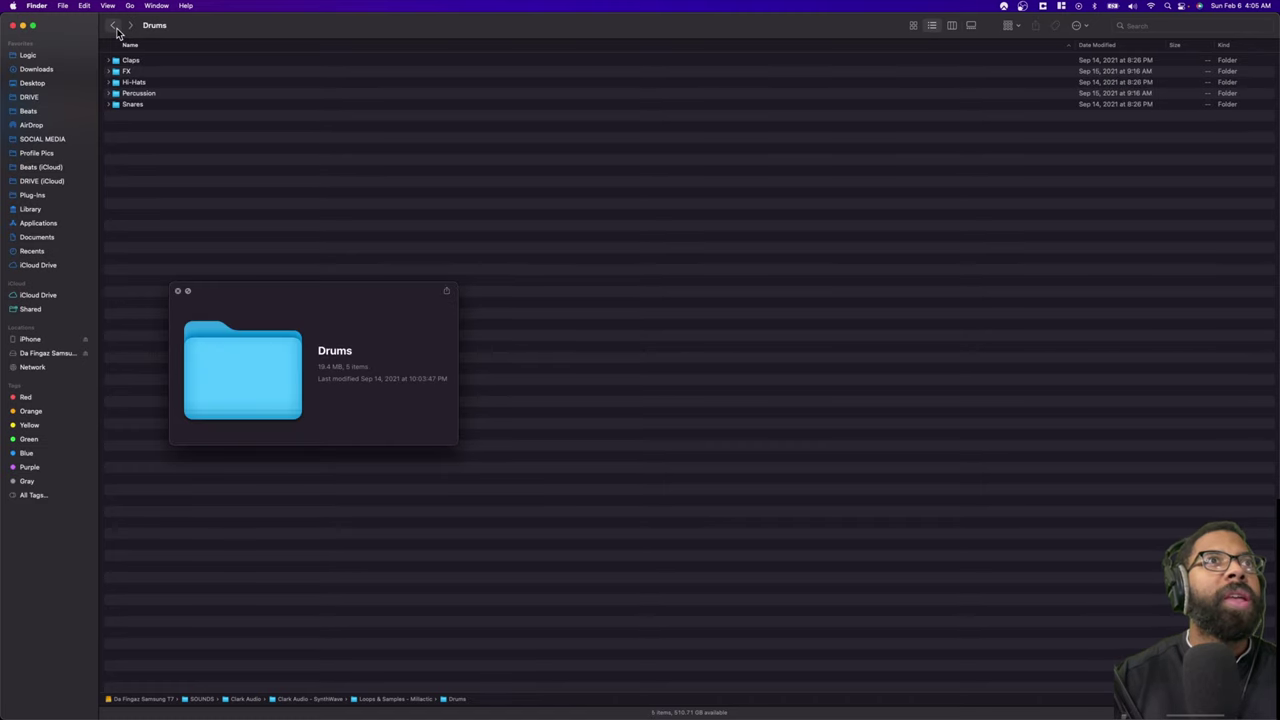
Step: Audition Millactic percussion samples and the Snare [Retro Wet] and Snare [1985] one-shots
{"action": "double_click", "coordinate": [131, 95]}
{"action": "left_click", "coordinate": [143, 71]}
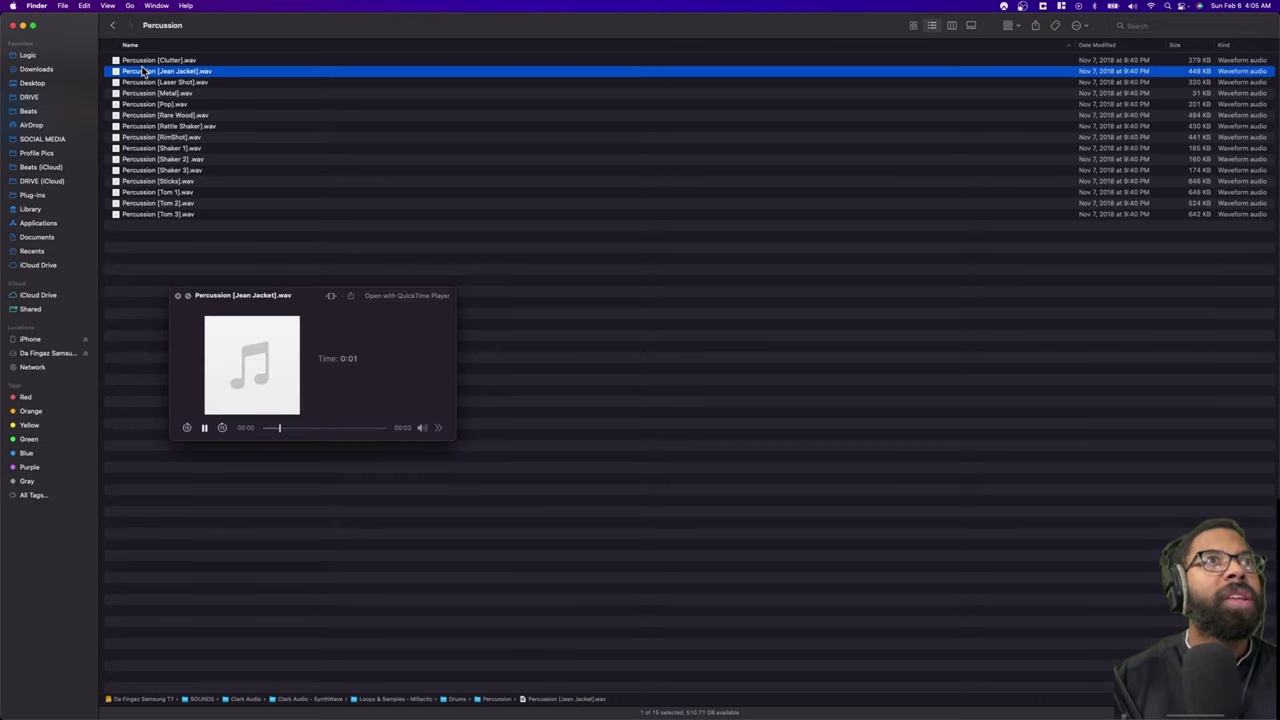
{"action": "key", "text": "Down"}
{"action": "key", "text": "Down"}
{"action": "key", "text": "Down"}
{"action": "key", "text": "Down"}
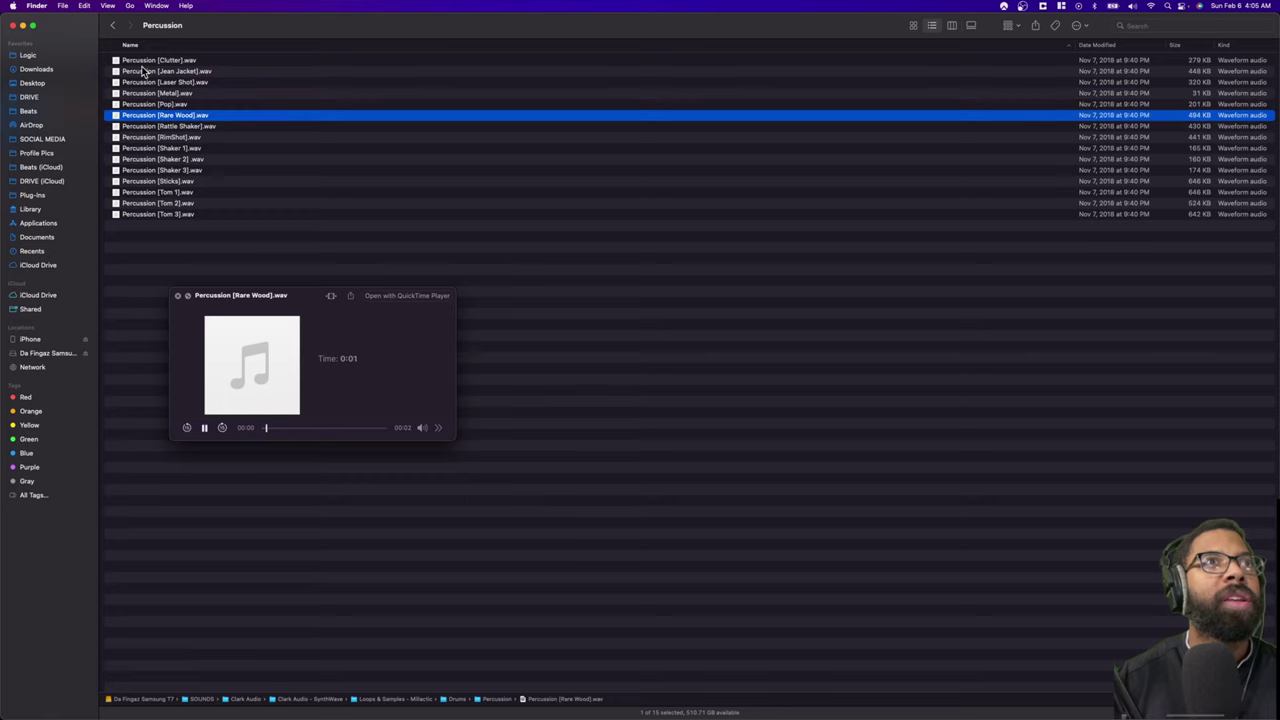
{"action": "key", "text": "Down"}
{"action": "left_click", "coordinate": [113, 25]}
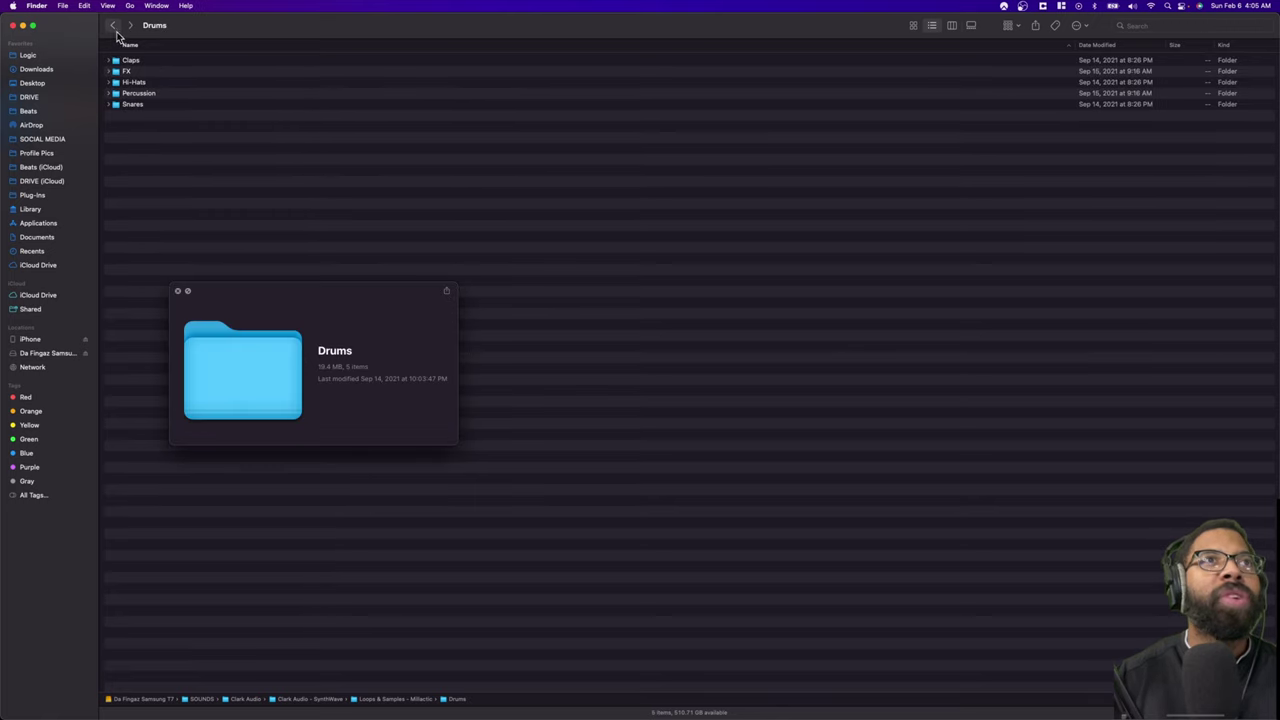
{"action": "double_click", "coordinate": [131, 105]}
{"action": "left_click", "coordinate": [155, 72]}
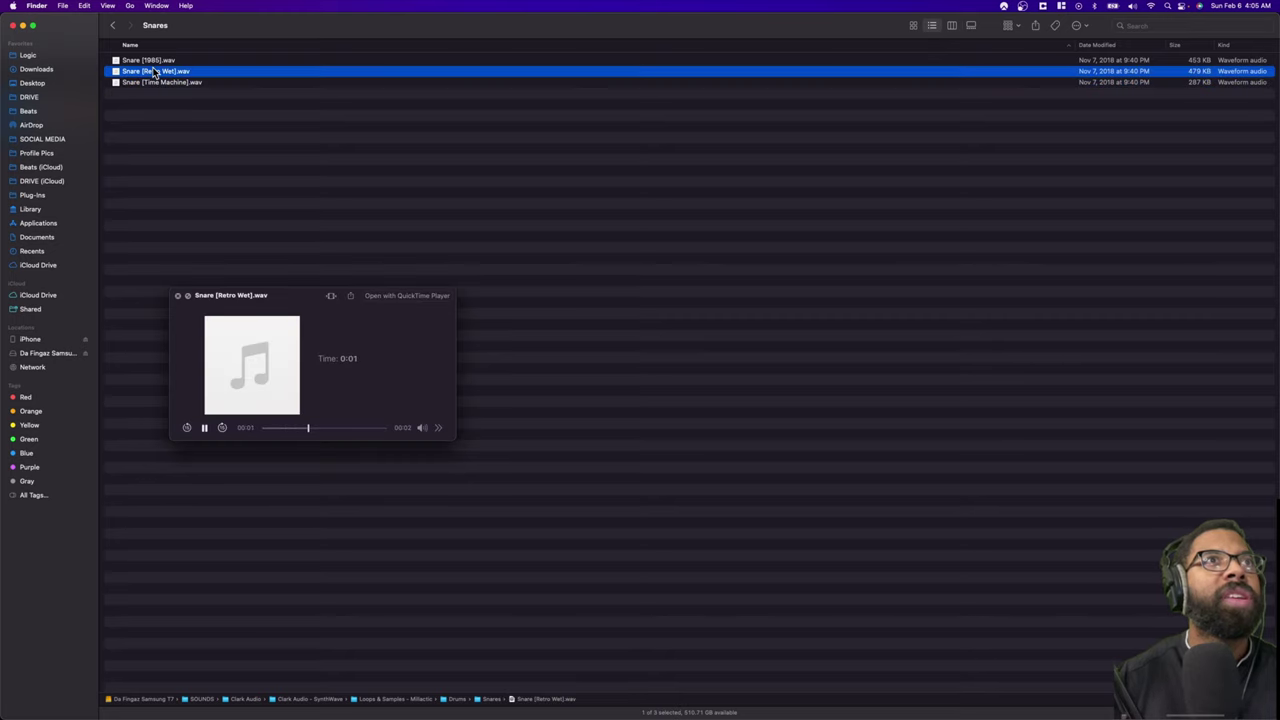
{"action": "left_click", "coordinate": [148, 61]}
{"action": "left_click", "coordinate": [113, 25]}
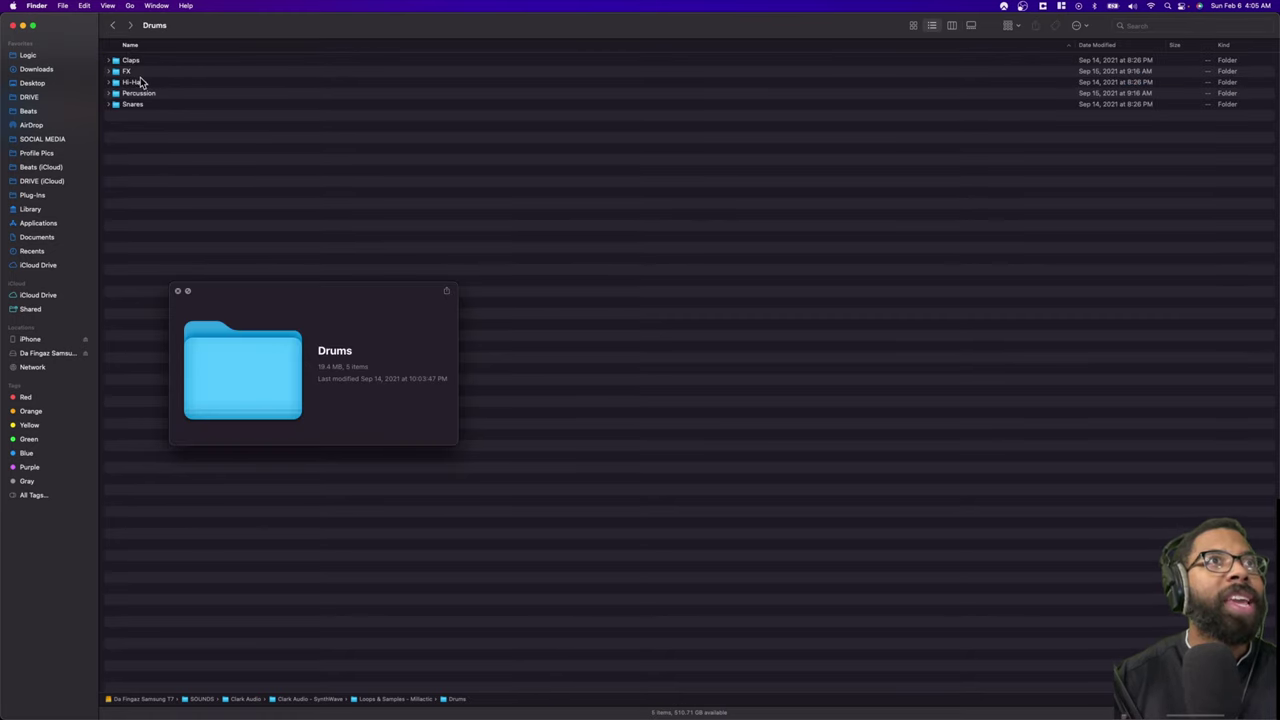
{"action": "left_click", "coordinate": [113, 25]}
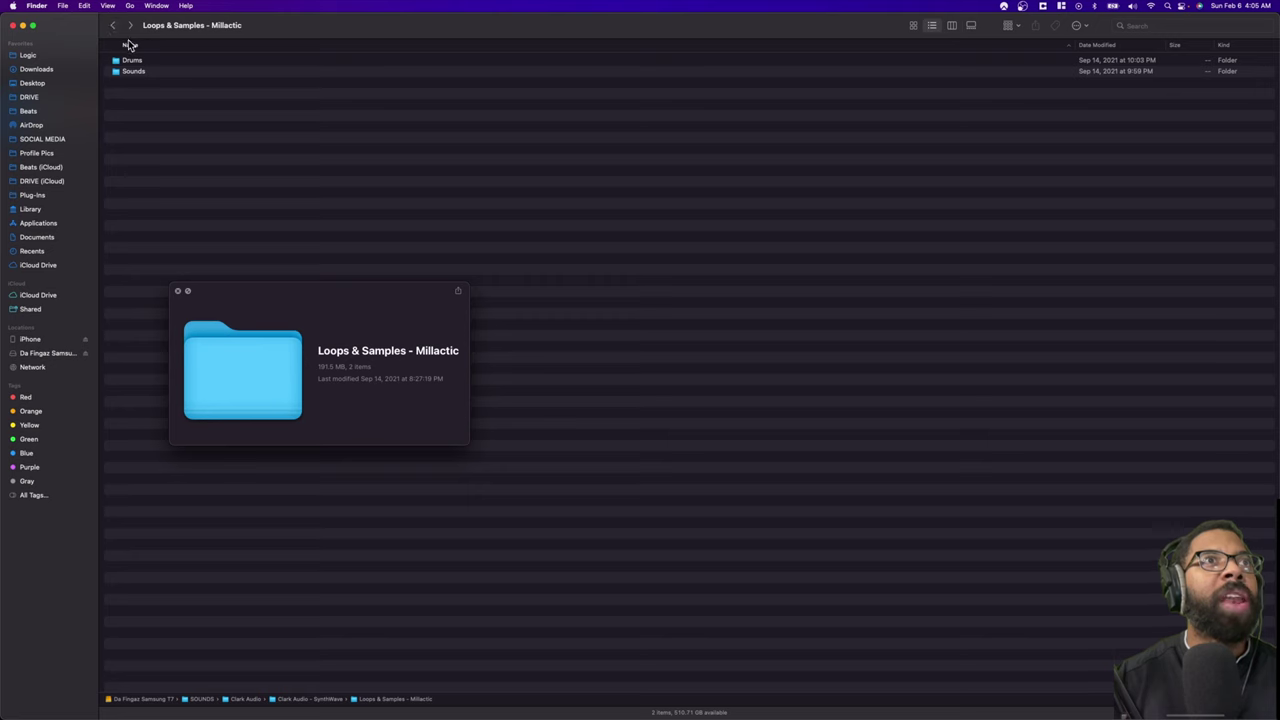
Step: Audition the Millactic Sounds loops Arcade 150BPM and Drake 148BPM
{"action": "left_click", "coordinate": [134, 72]}
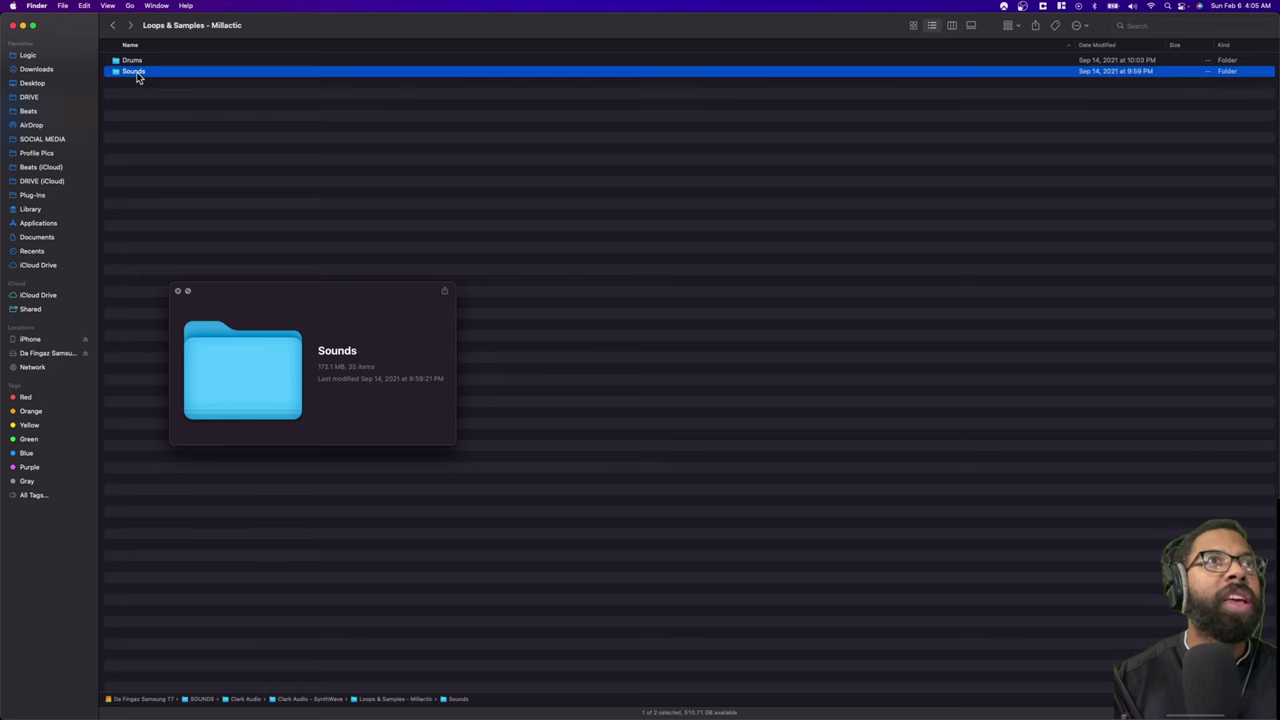
{"action": "double_click", "coordinate": [134, 72]}
{"action": "left_click", "coordinate": [155, 117]}
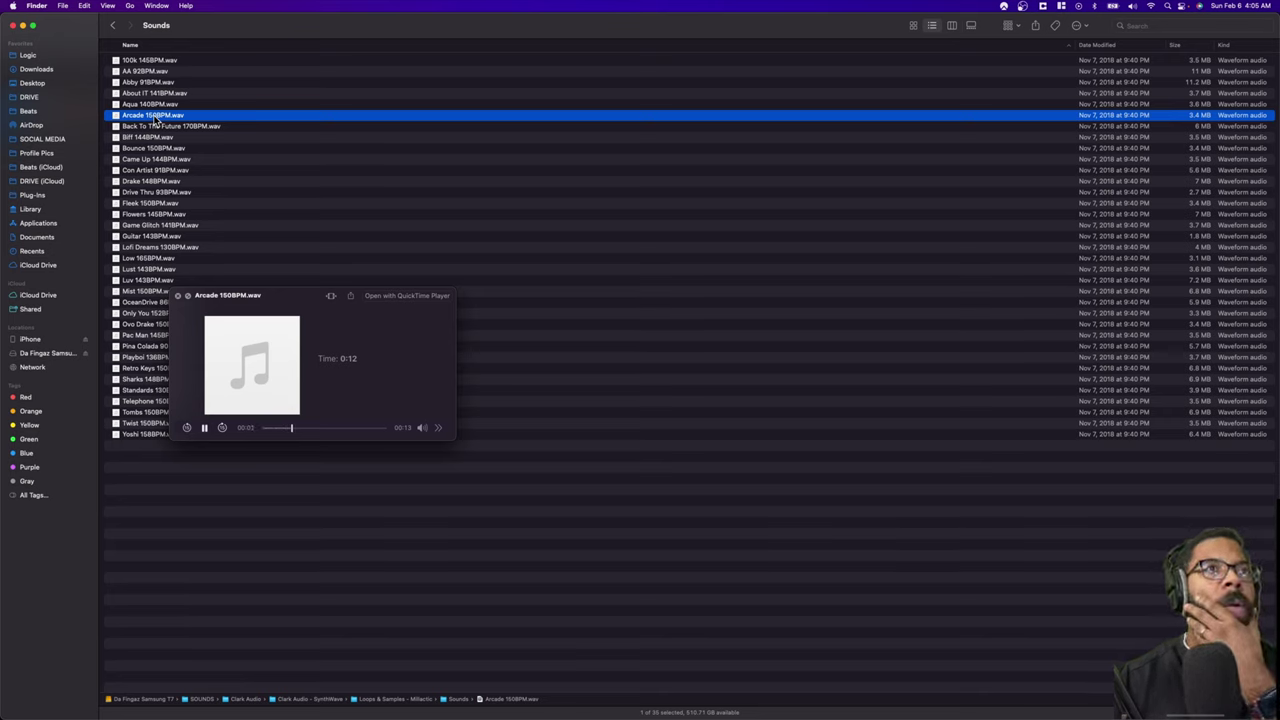
{"action": "left_click", "coordinate": [150, 181]}
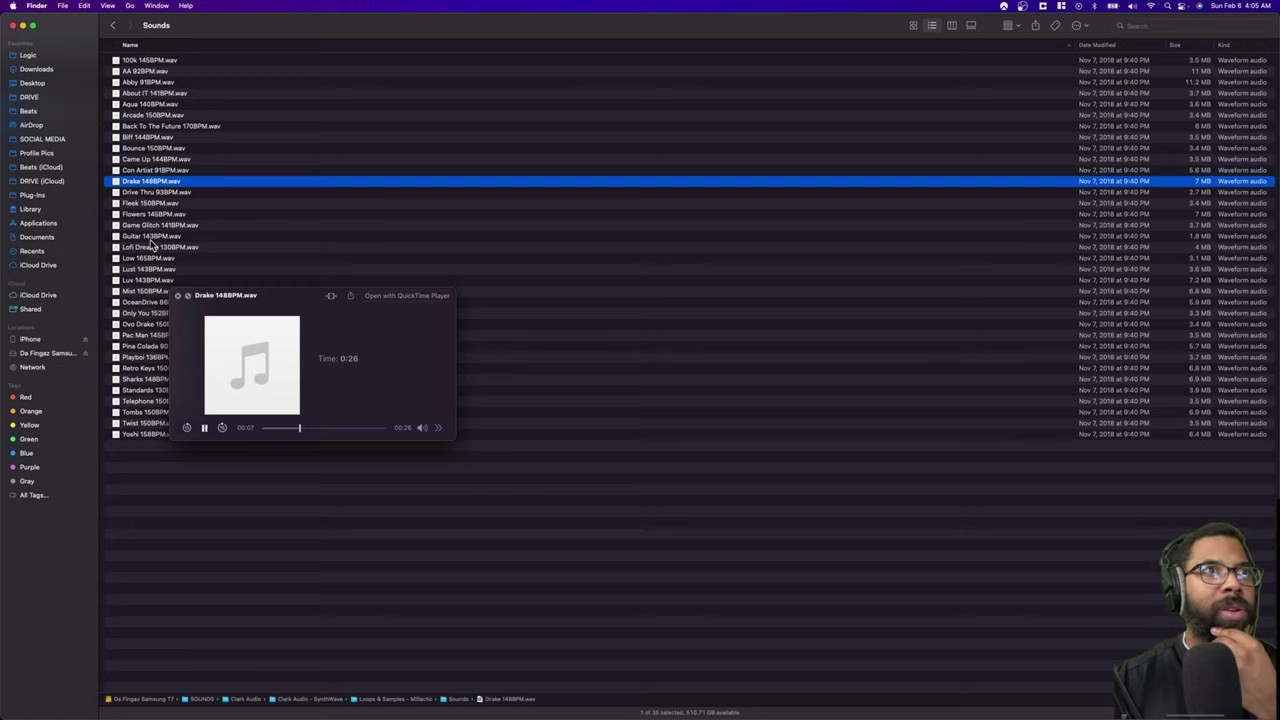
{"action": "key", "text": "super+bracketleft"}
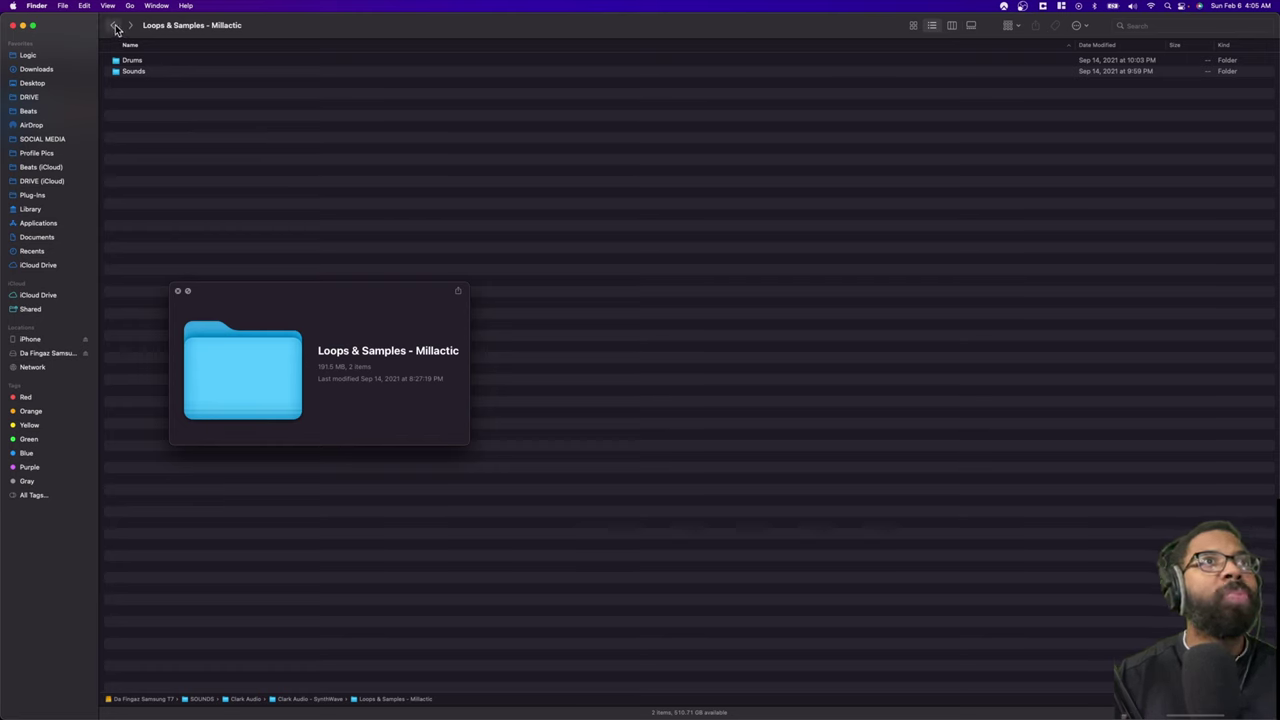
Step: Audition Polaris Synths loops KK_Melodic_Badguy_160BPM and PartyNextDoor Pad_105BPM, then close the preview
{"action": "left_click", "coordinate": [112, 25]}
{"action": "double_click", "coordinate": [186, 116]}
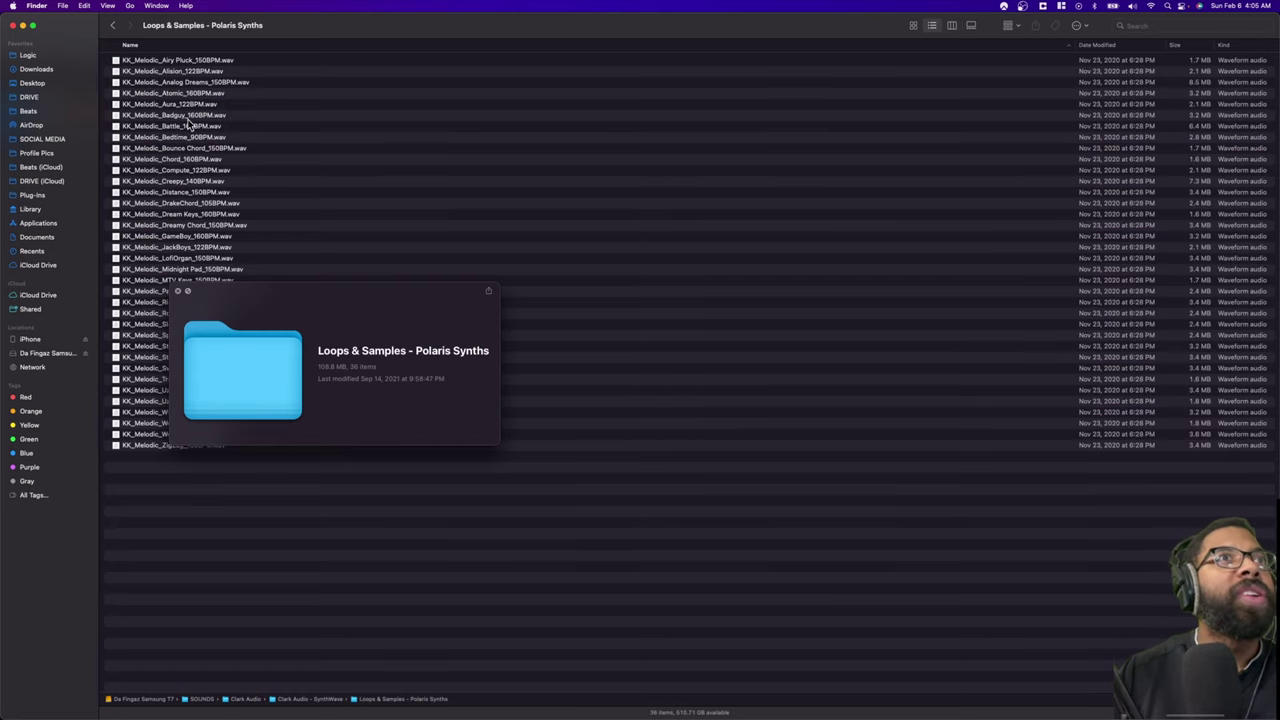
{"action": "left_click", "coordinate": [182, 116]}
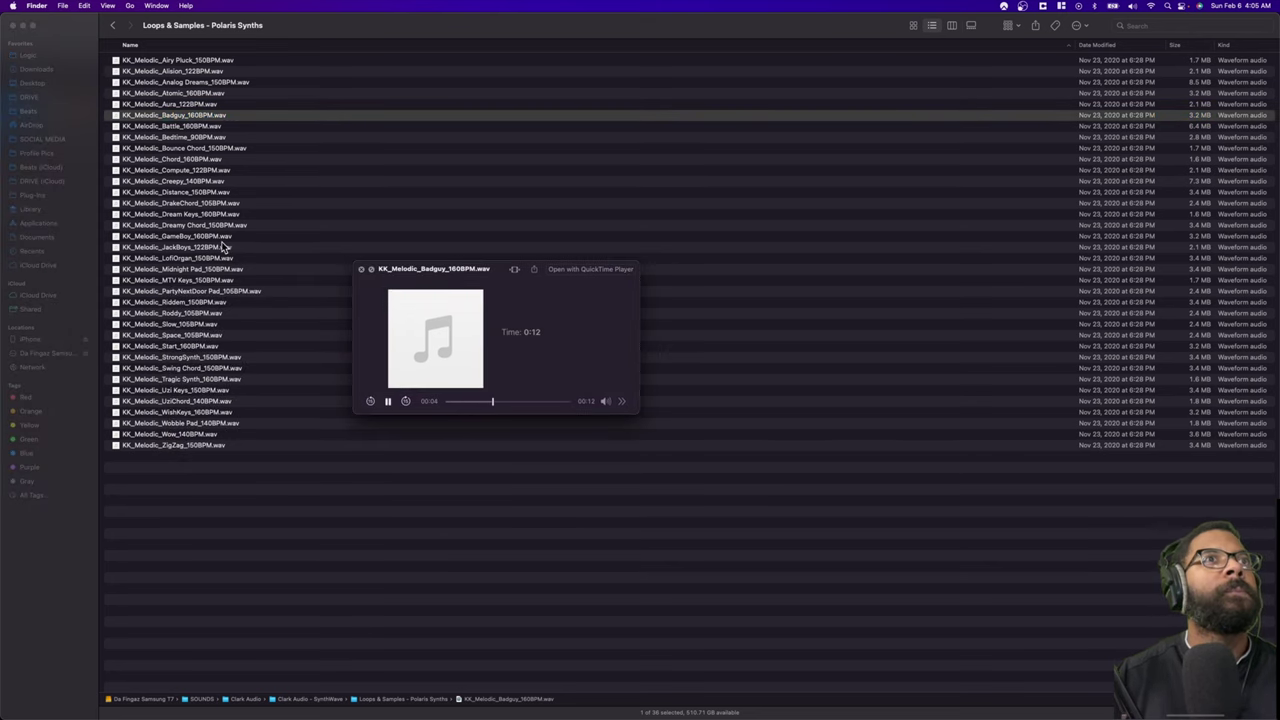
{"action": "left_click", "coordinate": [202, 292]}
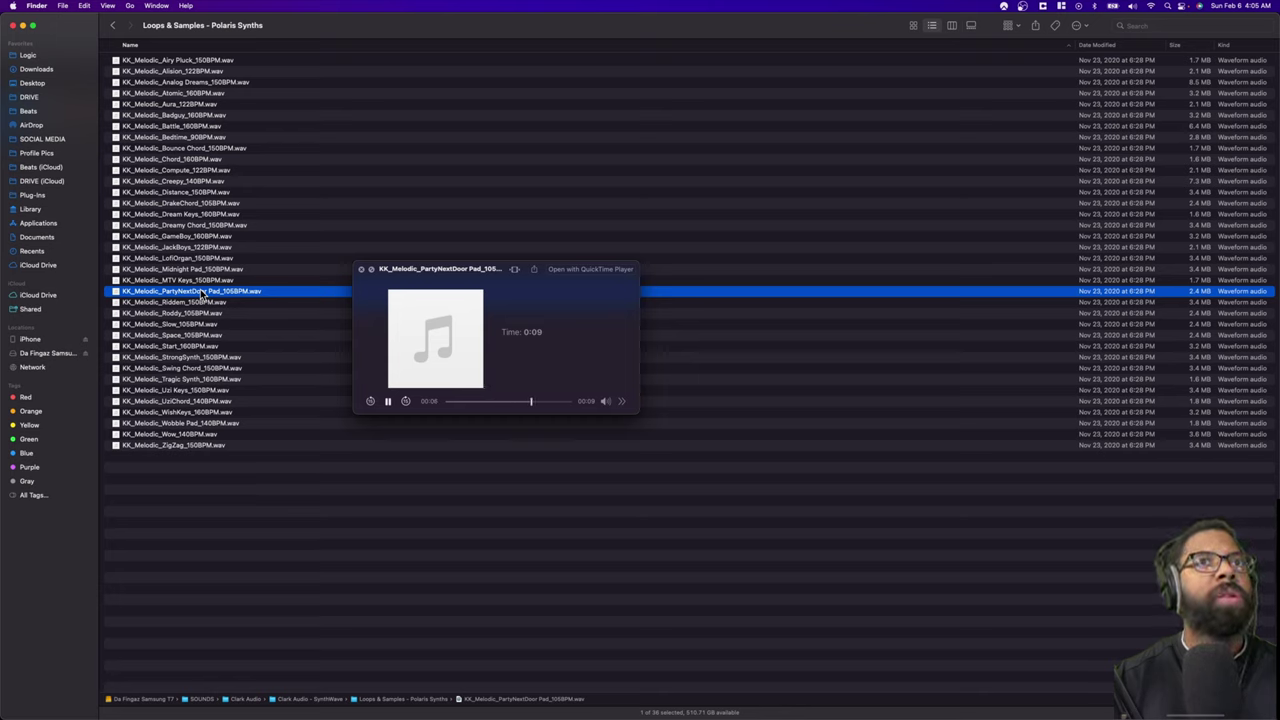
{"action": "key", "text": "space"}
Step: Audition Emotional Guitars loops 66BPM G# Minor, 110BPM A Minor and 138BPM B Minor
{"action": "left_click", "coordinate": [113, 25]}
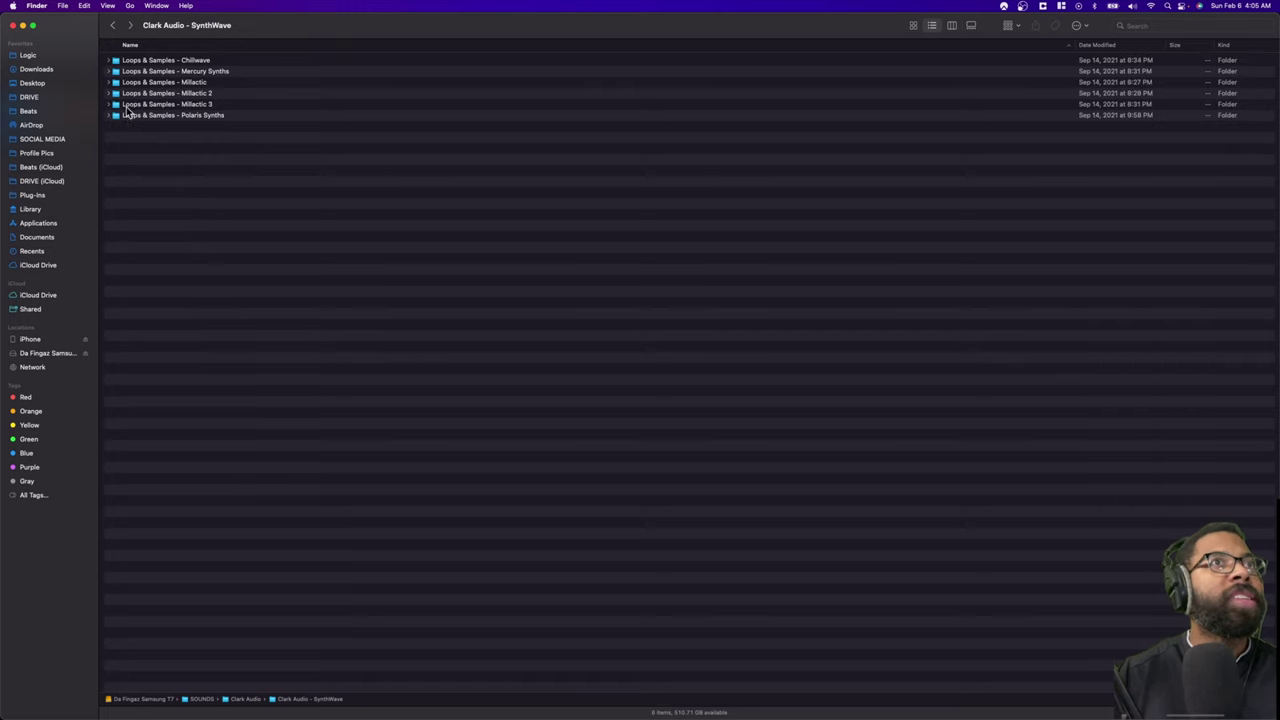
{"action": "left_click", "coordinate": [113, 25]}
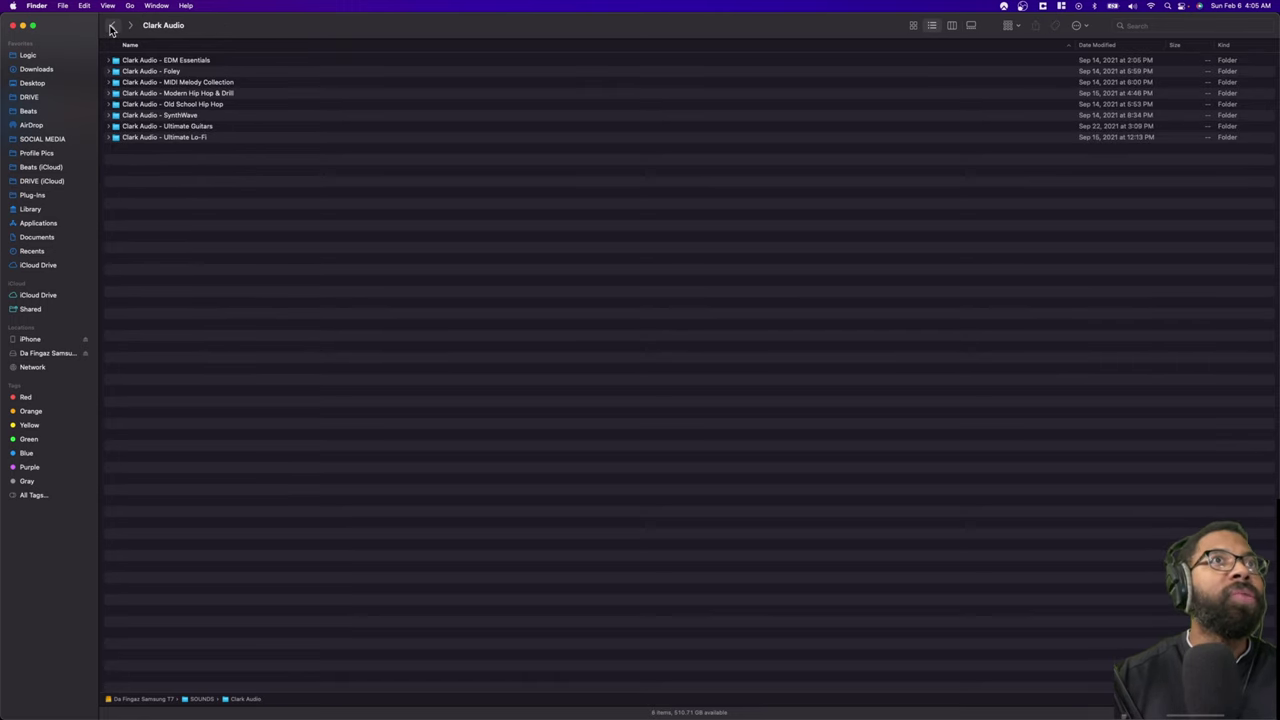
{"action": "double_click", "coordinate": [172, 127]}
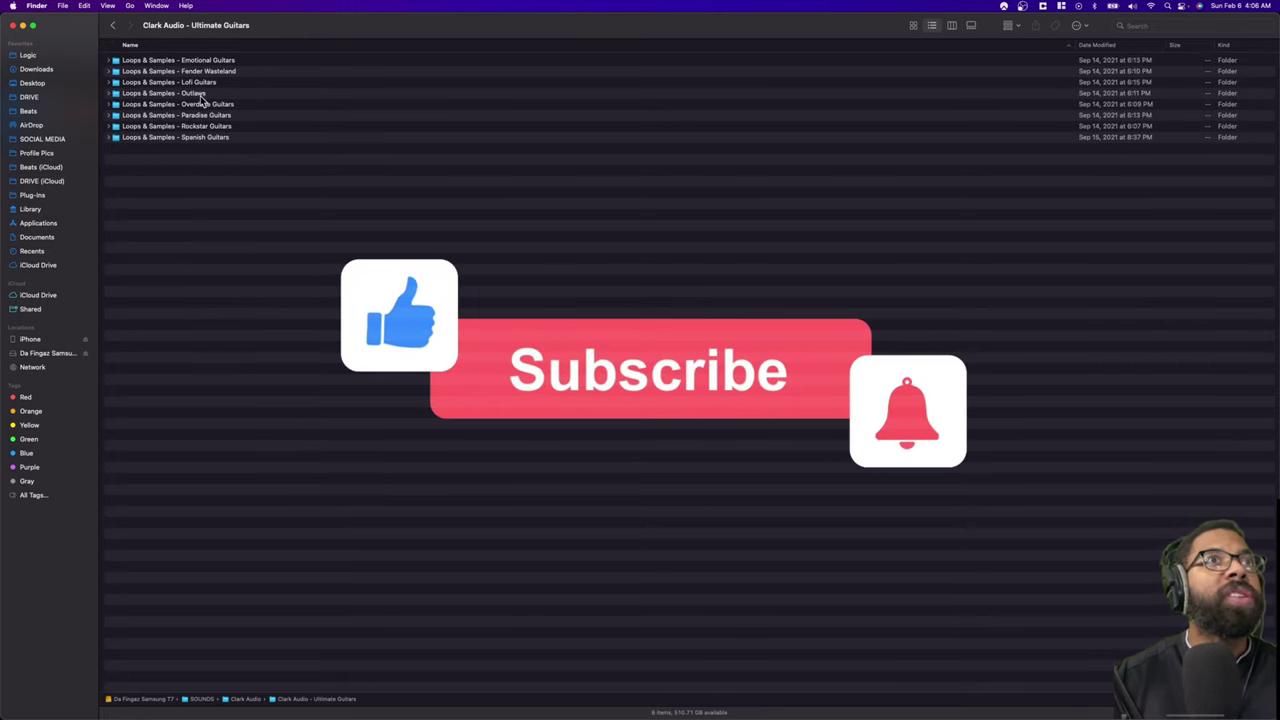
{"action": "double_click", "coordinate": [196, 61]}
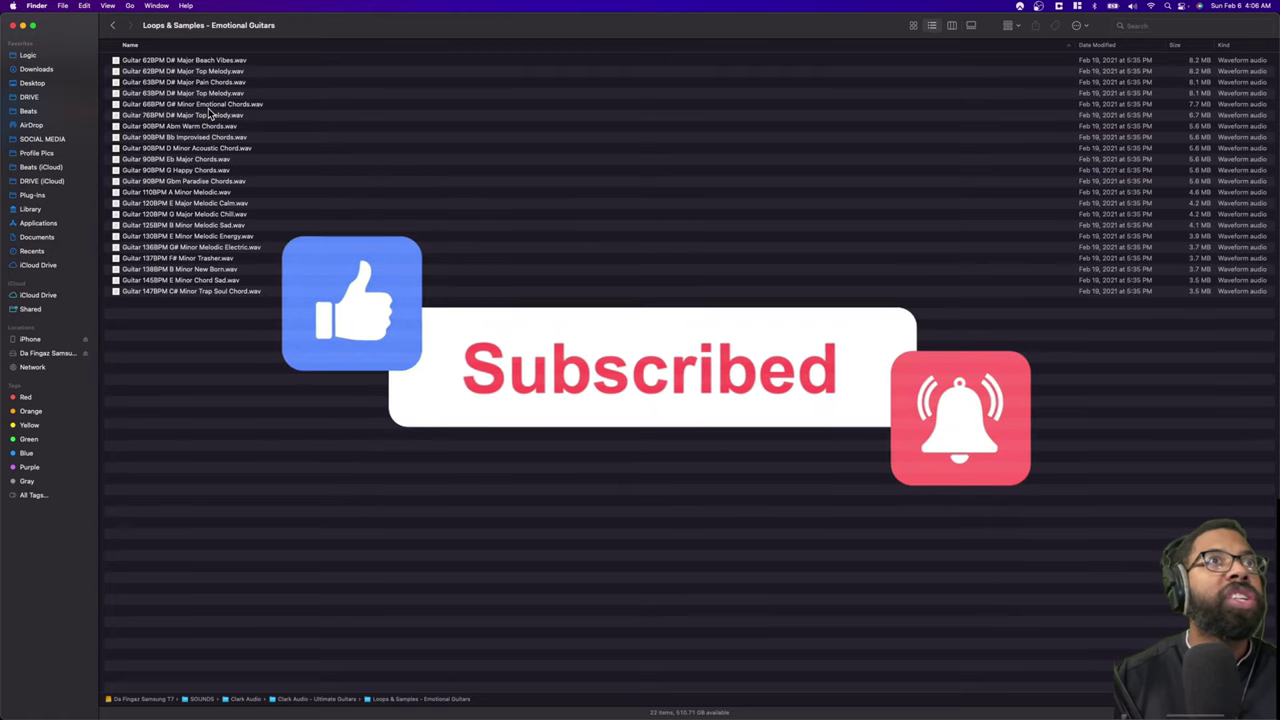
{"action": "left_click", "coordinate": [208, 106]}
{"action": "key", "text": "space"}
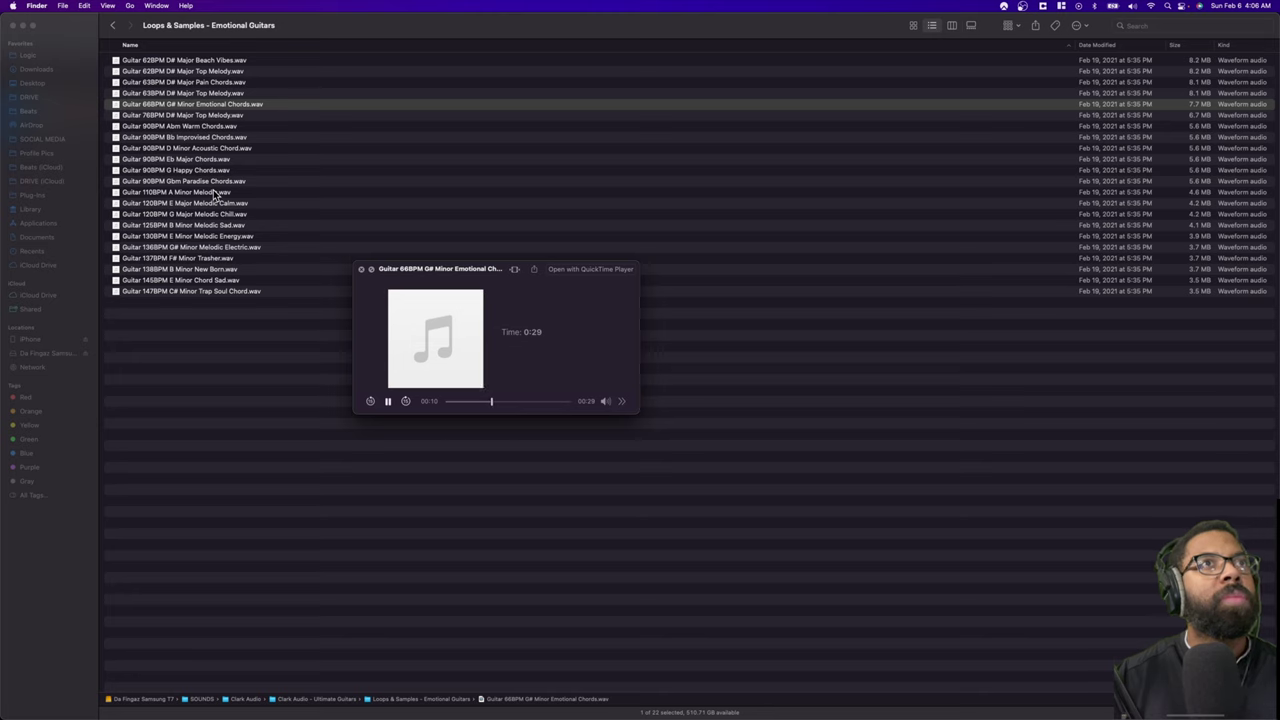
{"action": "left_click", "coordinate": [213, 192]}
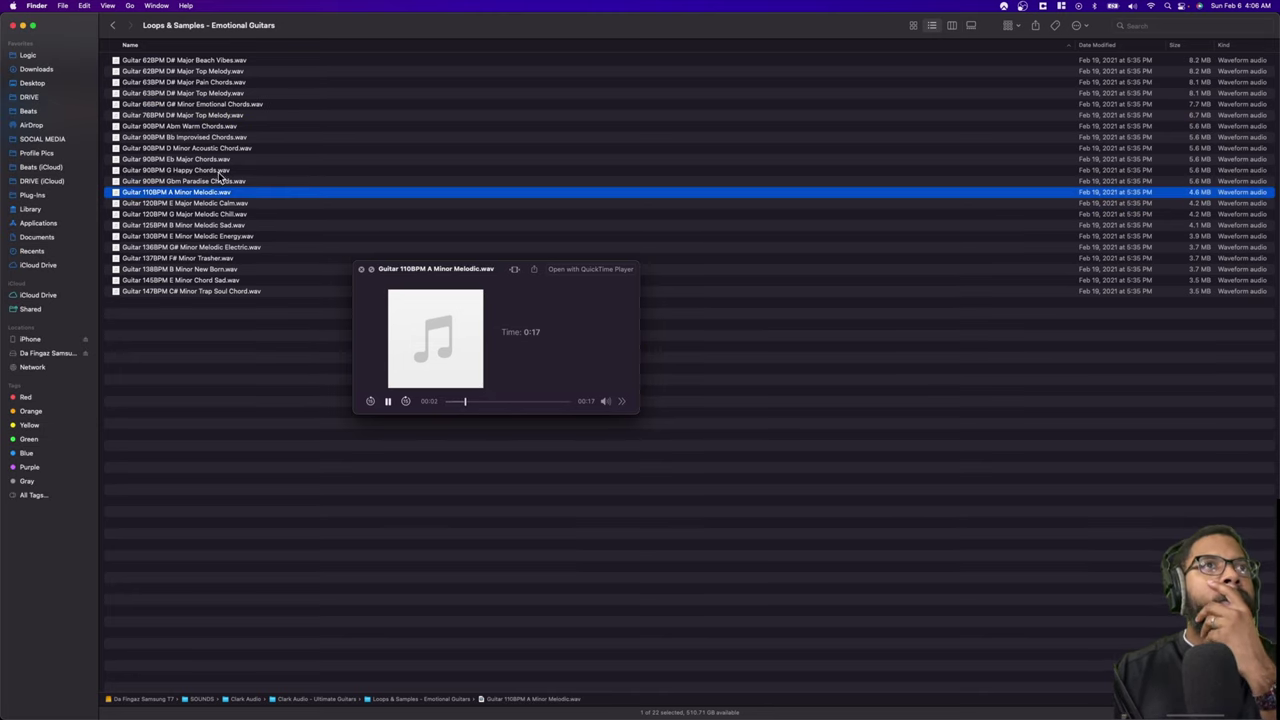
{"action": "left_click", "coordinate": [194, 269]}
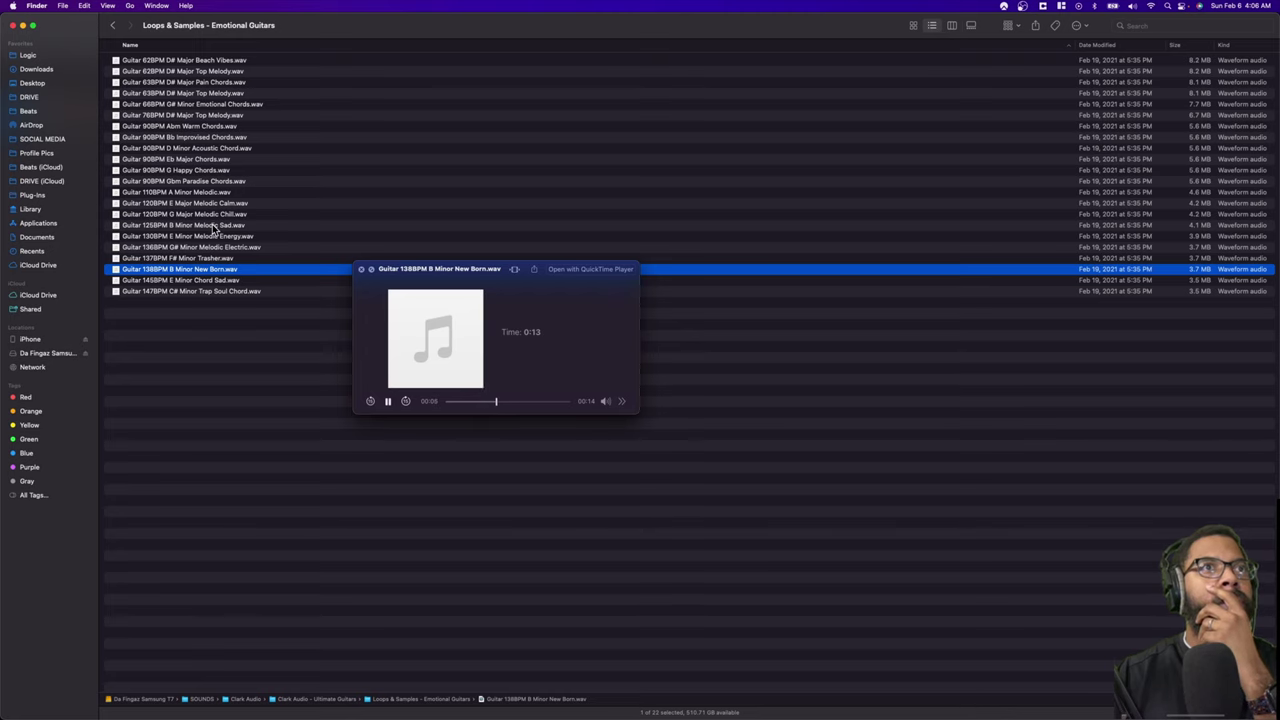
{"action": "key", "text": "space"}
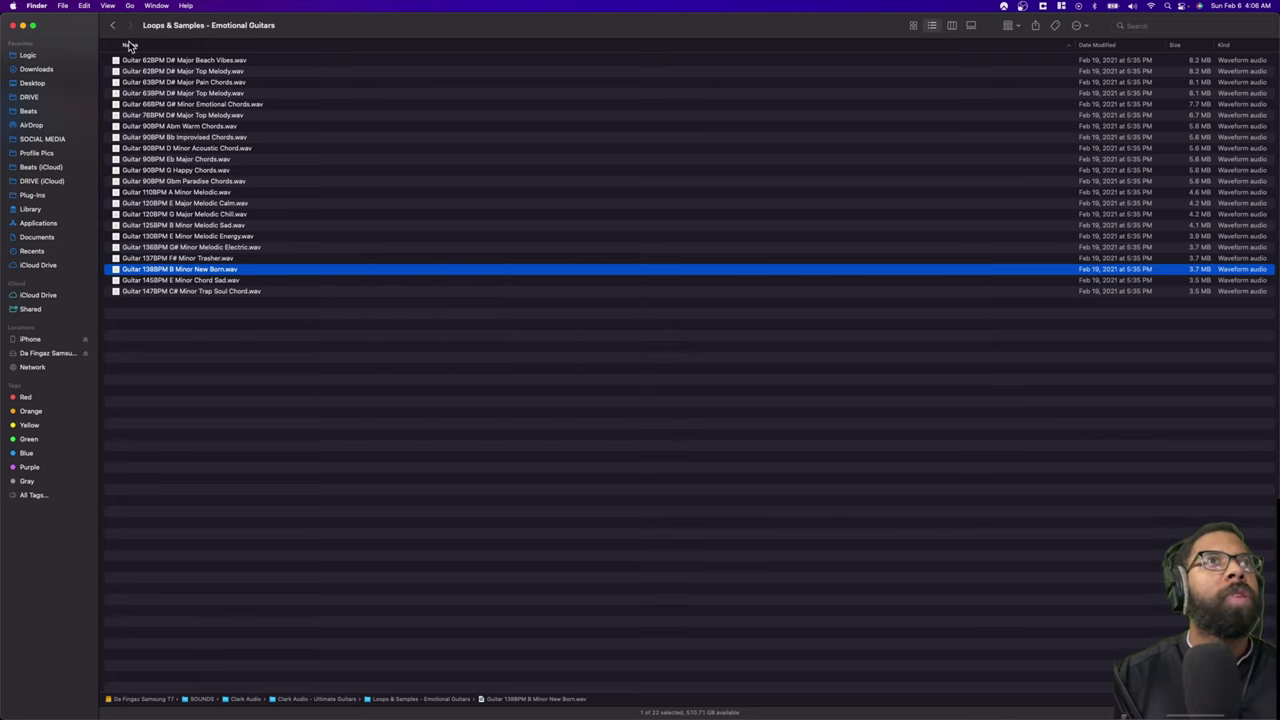
{"action": "left_click", "coordinate": [113, 25]}
Step: Audition Lofi Guitars chord loops Cmaj 69BPM, G#min 75BPM and Fmin 78BPM
{"action": "double_click", "coordinate": [199, 82]}
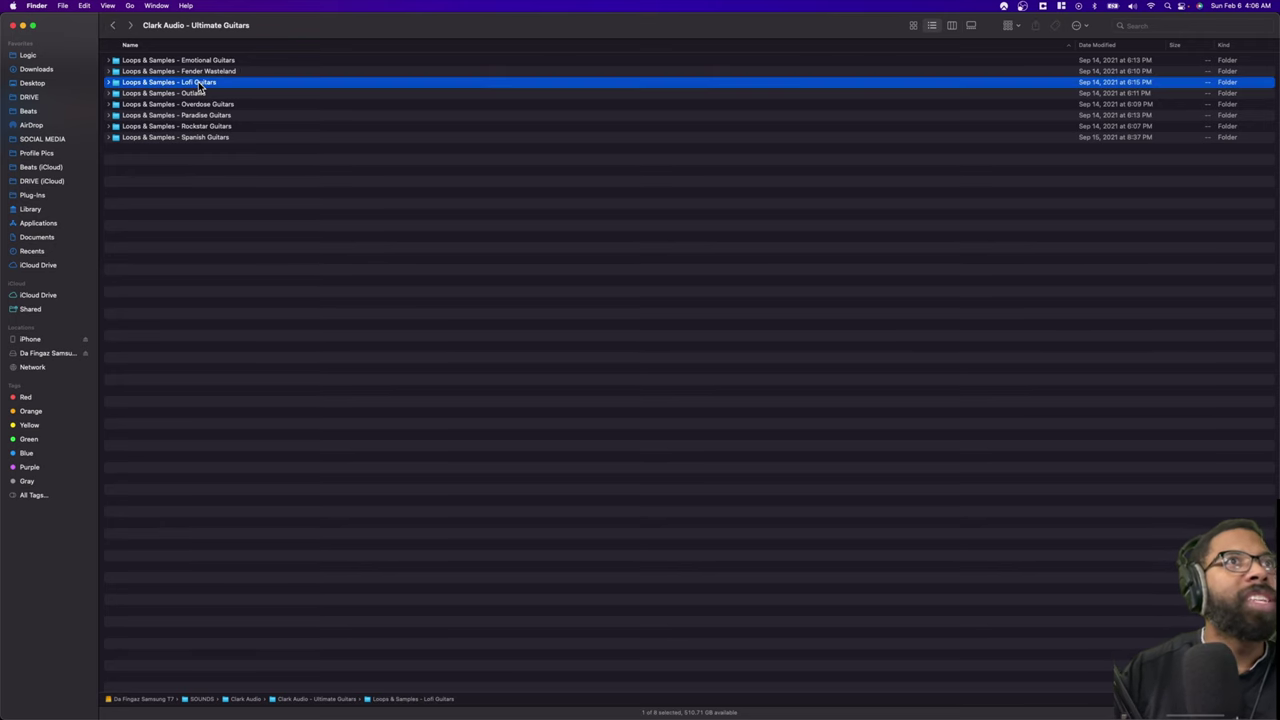
{"action": "left_click", "coordinate": [182, 137]}
{"action": "key", "text": "space"}
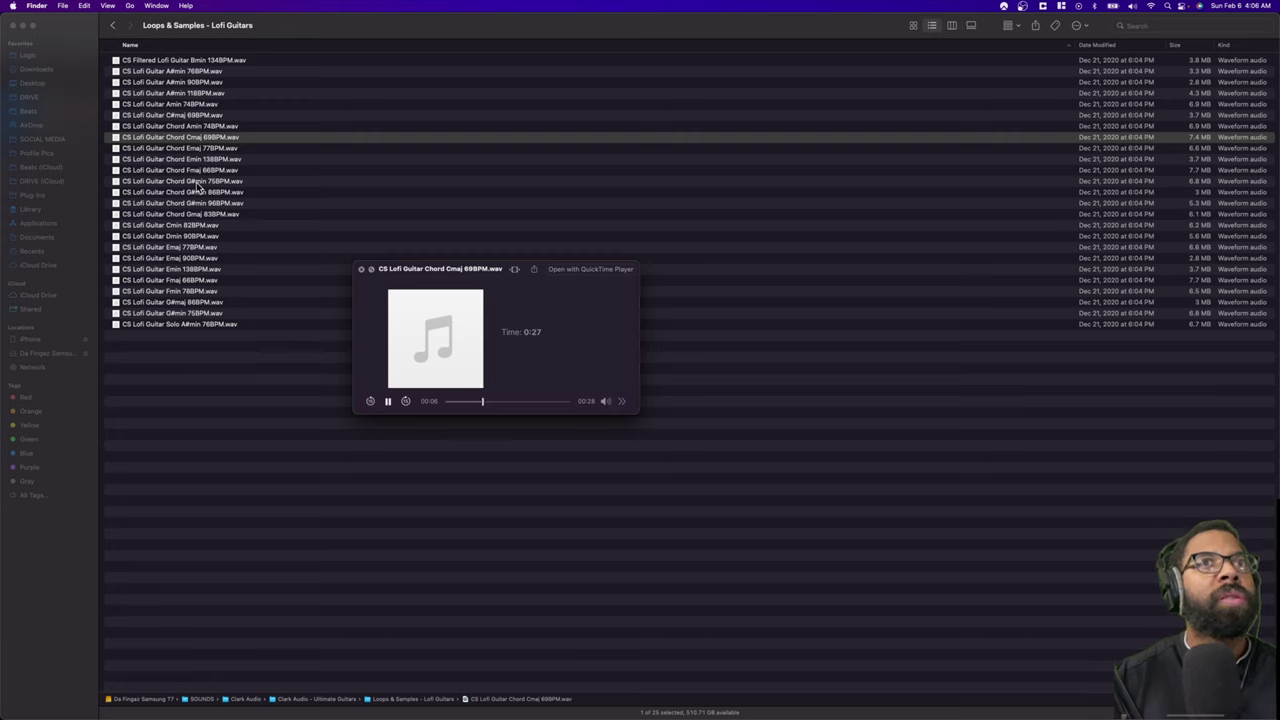
{"action": "left_click", "coordinate": [198, 184]}
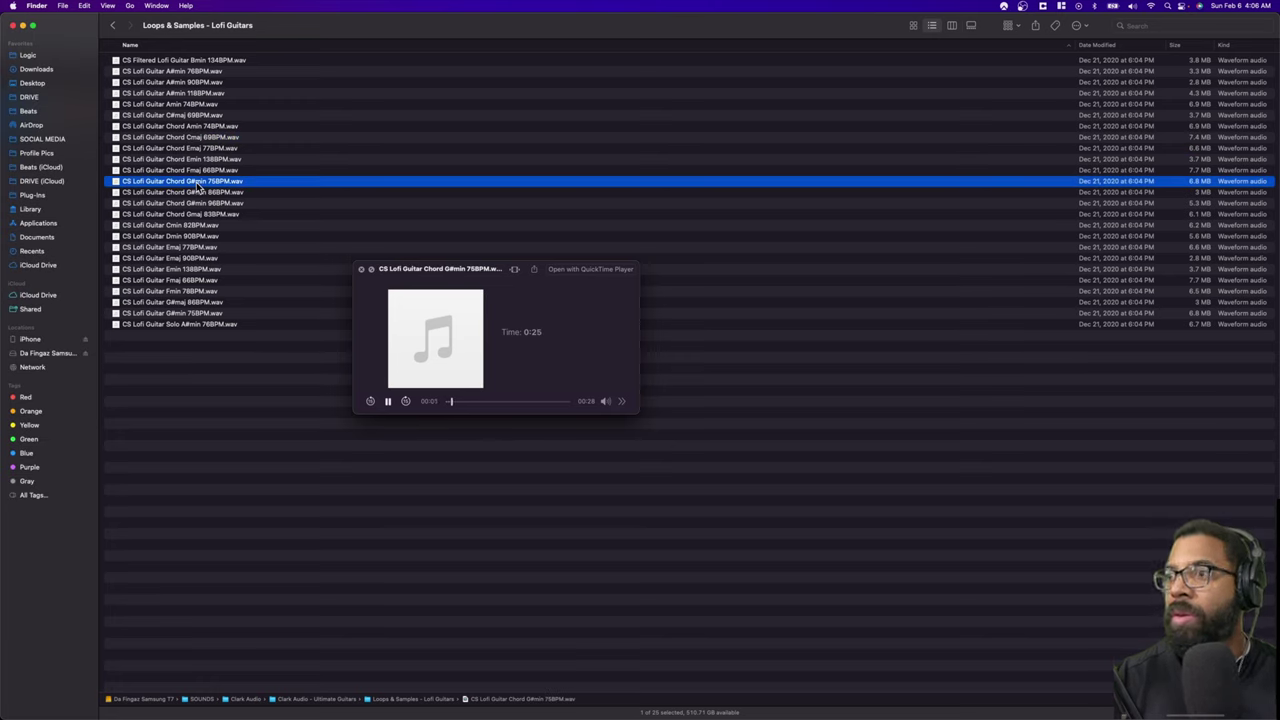
{"action": "left_click", "coordinate": [187, 290]}
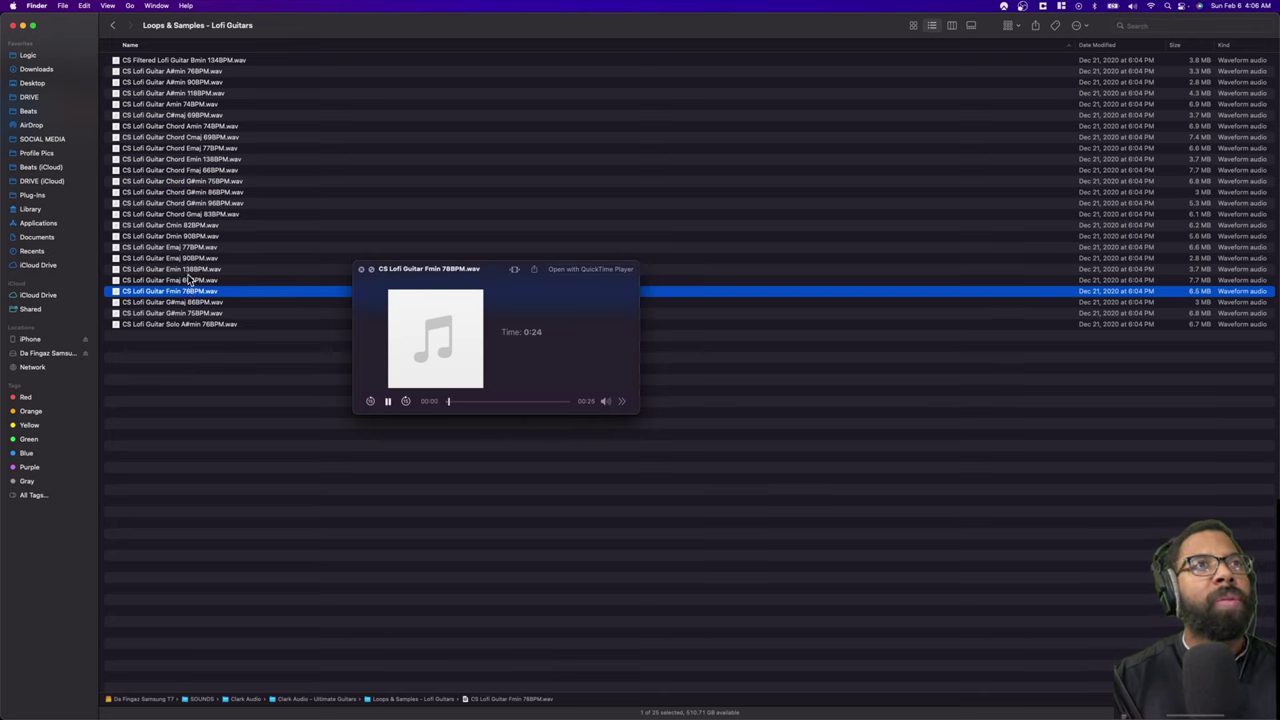
{"action": "left_click", "coordinate": [115, 27]}
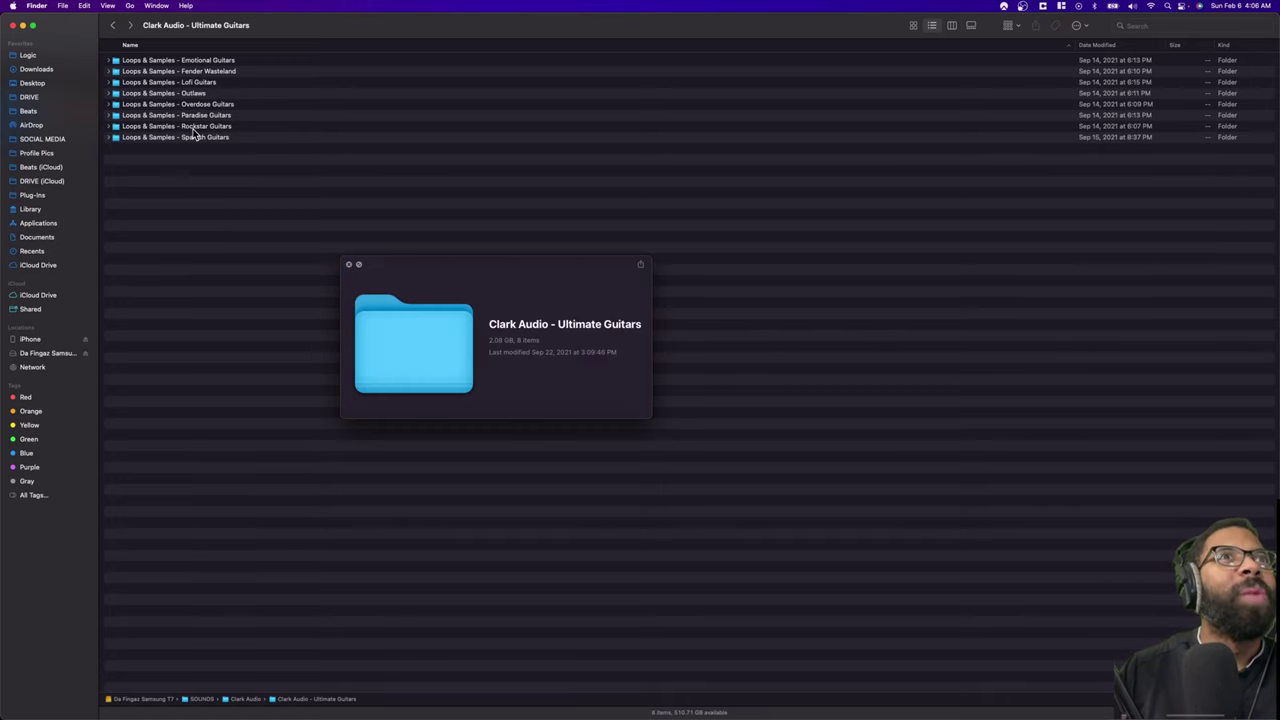
Step: Audition Spanish Guitars acoustic loops El Paso, Dm 98bpm Cactus and Em 125bpm Loner
{"action": "double_click", "coordinate": [190, 136]}
{"action": "double_click", "coordinate": [140, 61]}
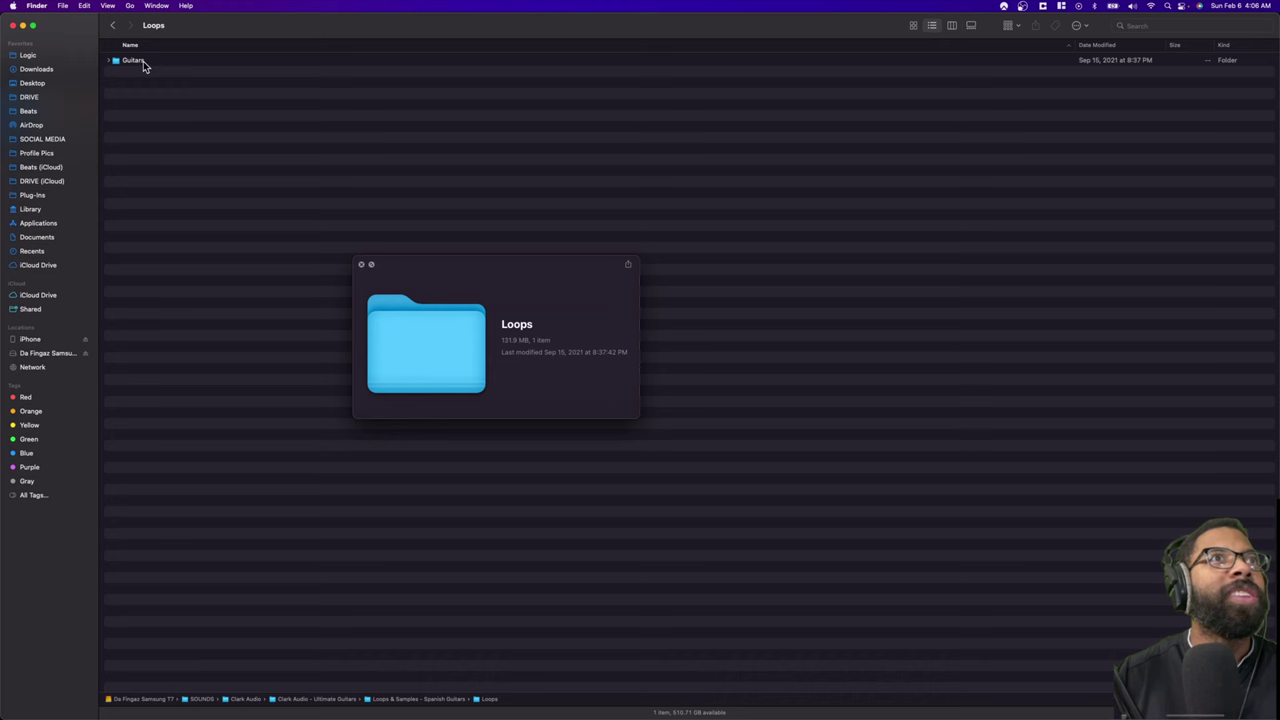
{"action": "double_click", "coordinate": [139, 60]}
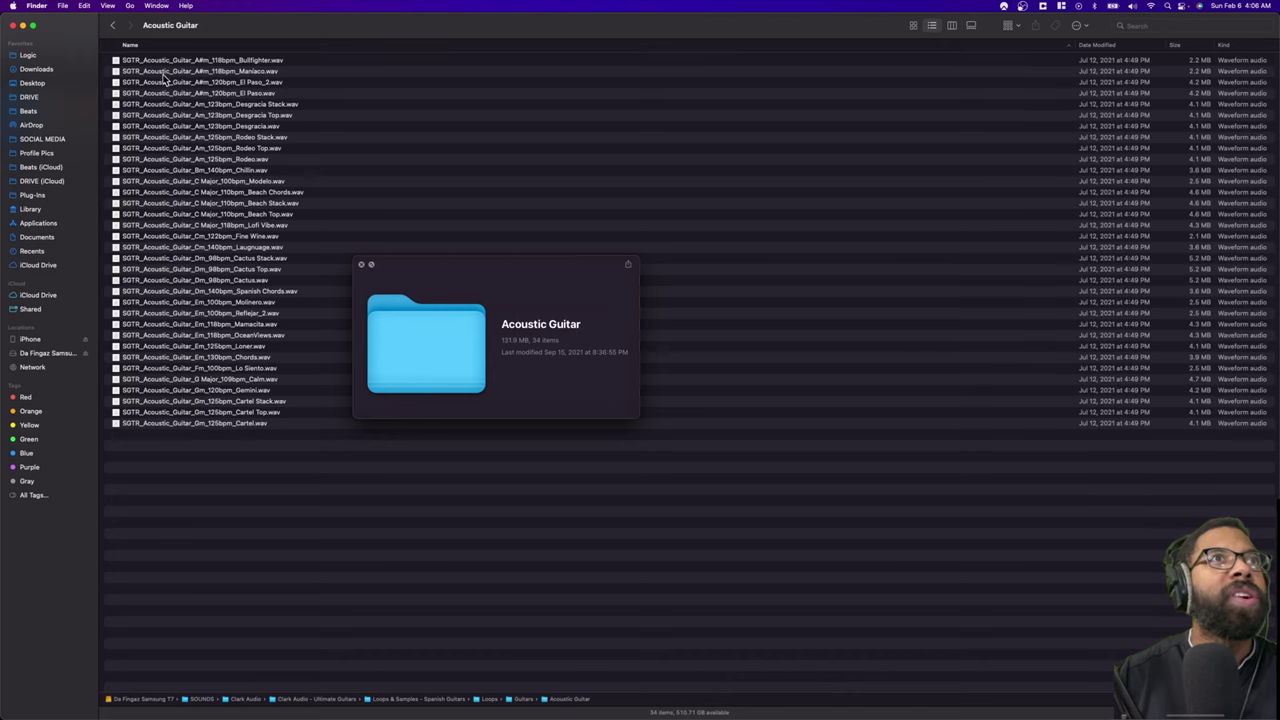
{"action": "left_click", "coordinate": [203, 92]}
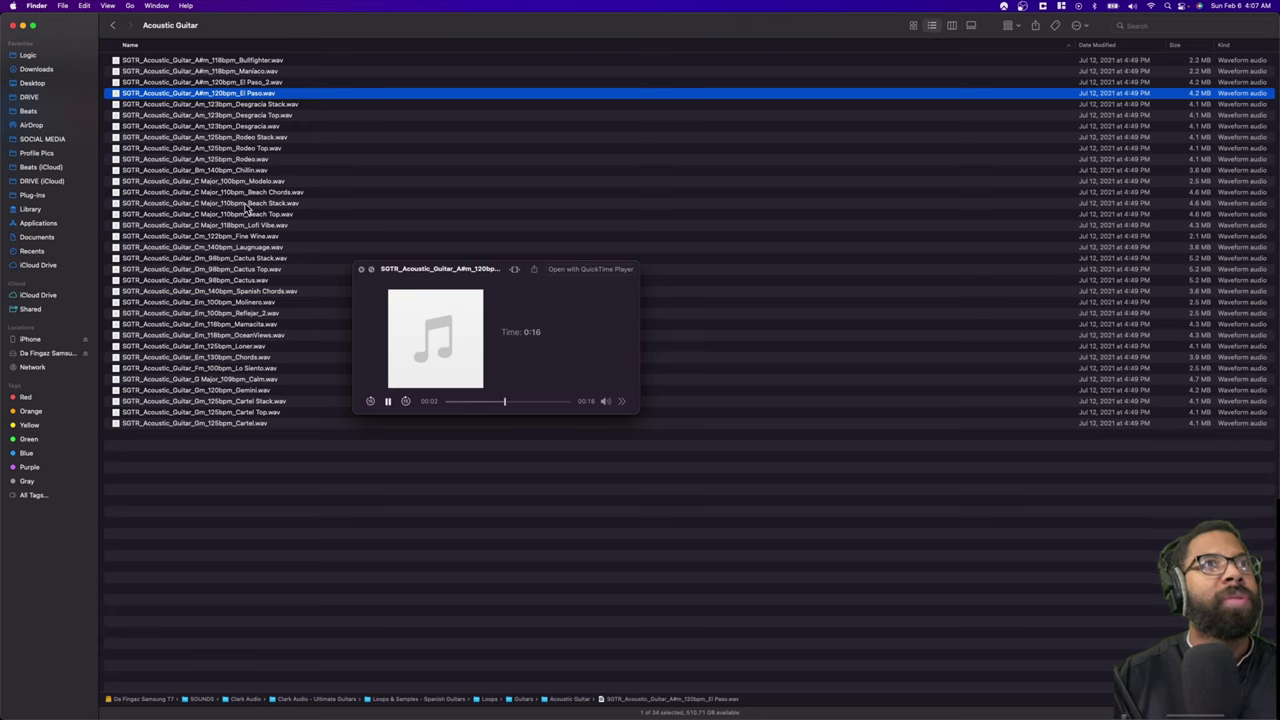
{"action": "left_click", "coordinate": [229, 282]}
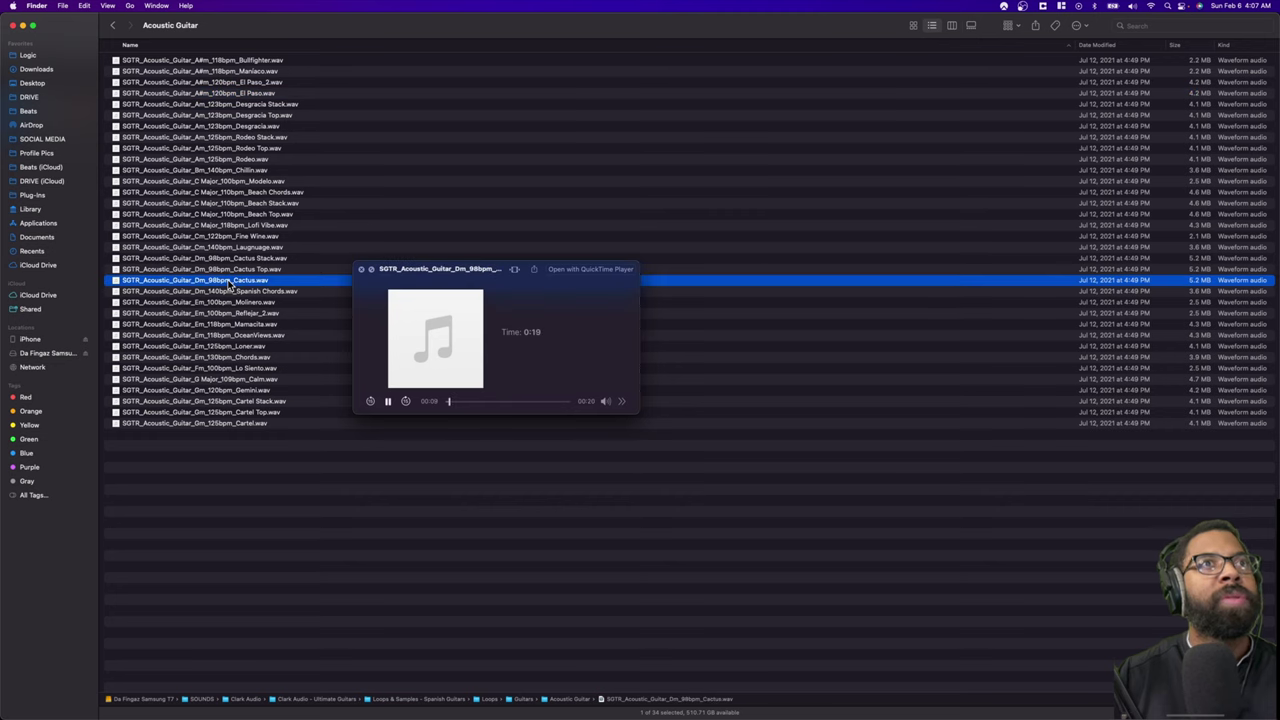
{"action": "left_click", "coordinate": [223, 346]}
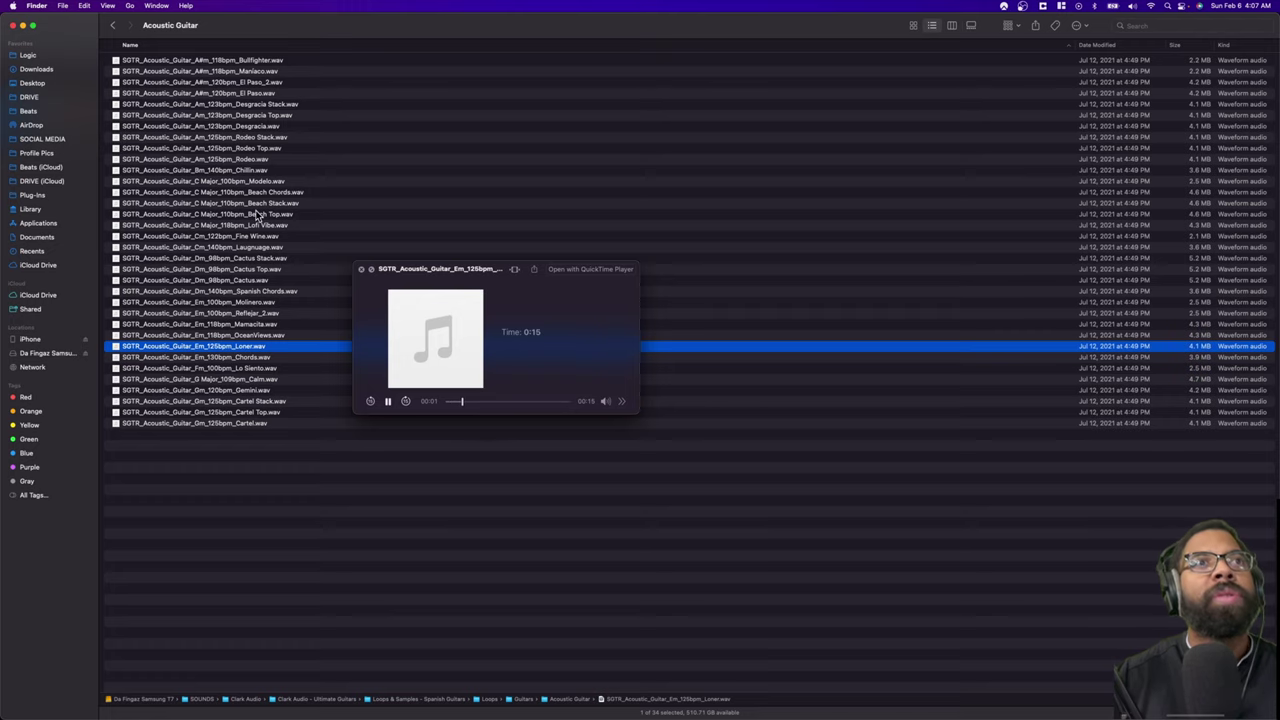
{"action": "left_click", "coordinate": [114, 26]}
{"action": "left_click", "coordinate": [114, 26]}
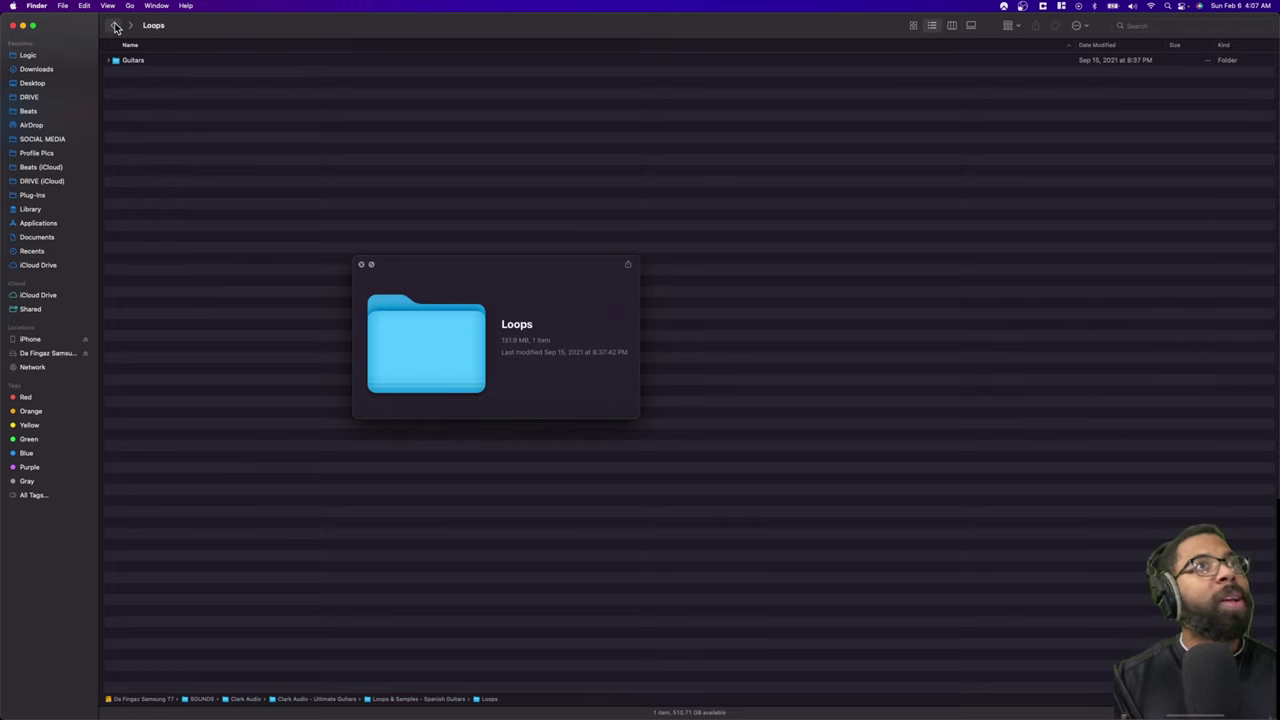
{"action": "left_click", "coordinate": [114, 26]}
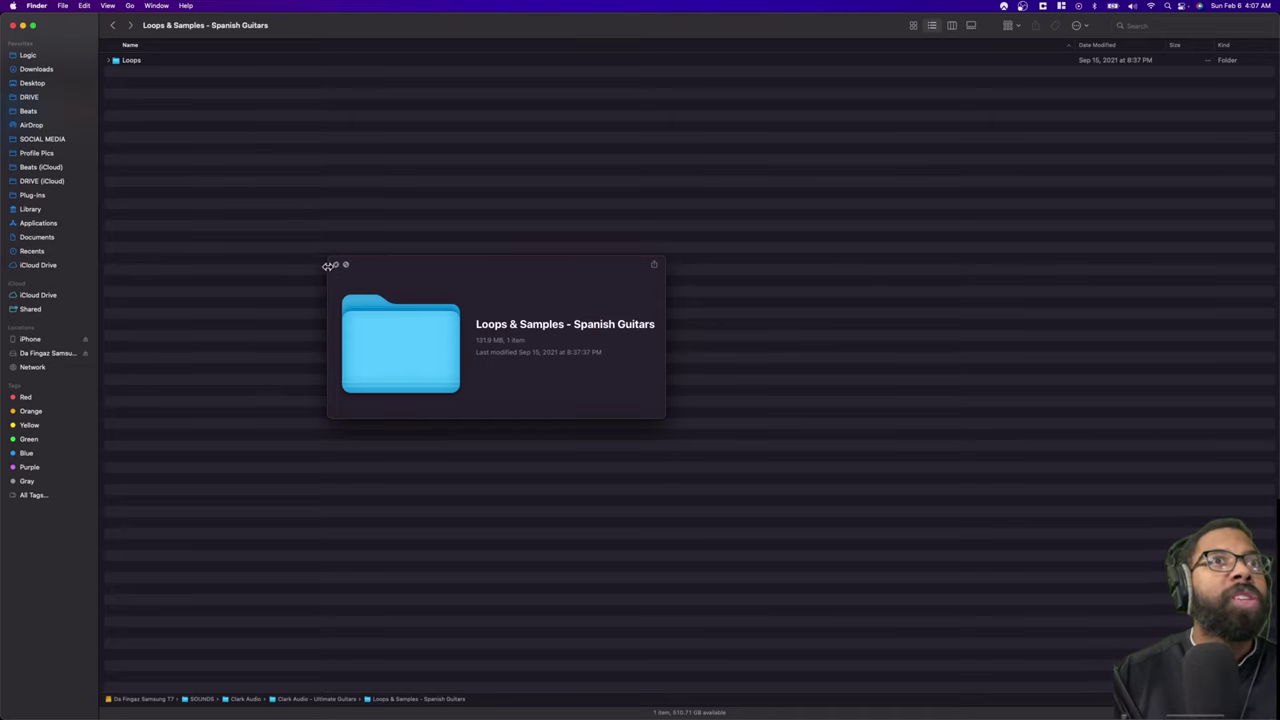
{"action": "left_click", "coordinate": [336, 264]}
{"action": "left_click", "coordinate": [112, 28]}
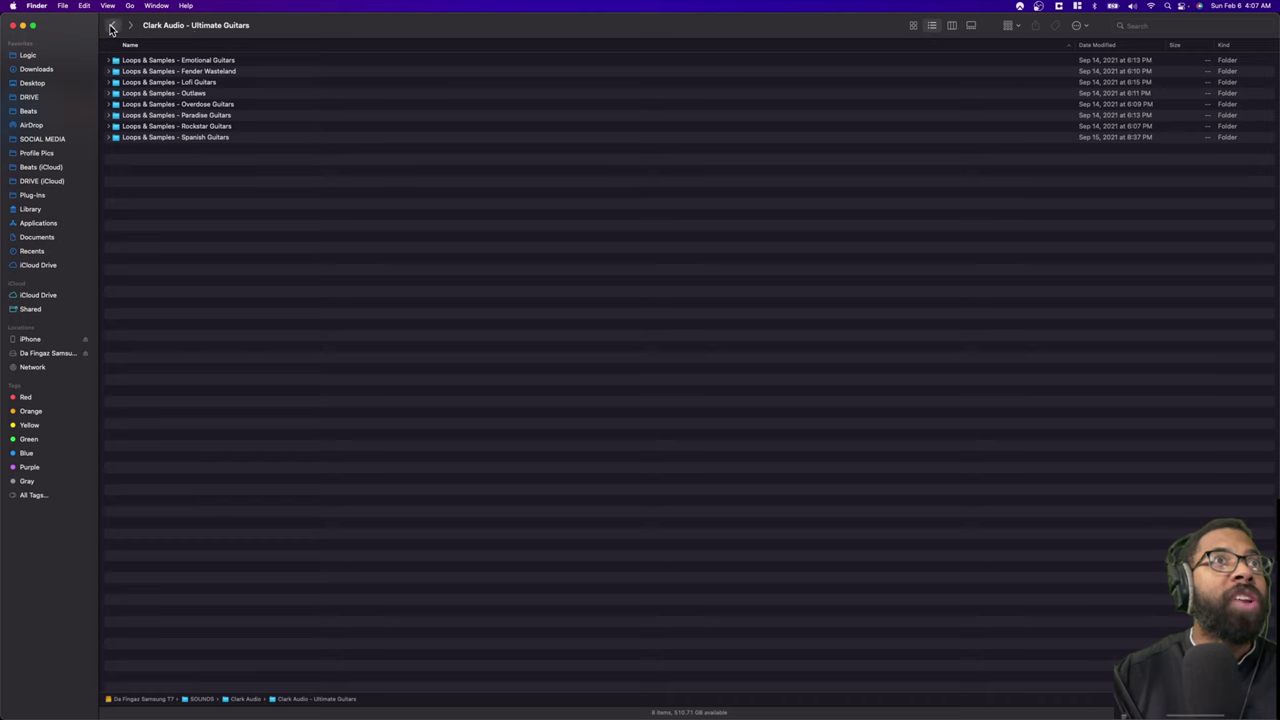
Step: Audition Ultimate Lo-Fi After Hours loops Bright Vintage Melodic 75BPM, Dreamy Vintage Chord 80BPM, Vintage Melodic 70BPM
{"action": "left_click", "coordinate": [113, 26]}
{"action": "left_click", "coordinate": [186, 138]}
{"action": "double_click", "coordinate": [186, 138]}
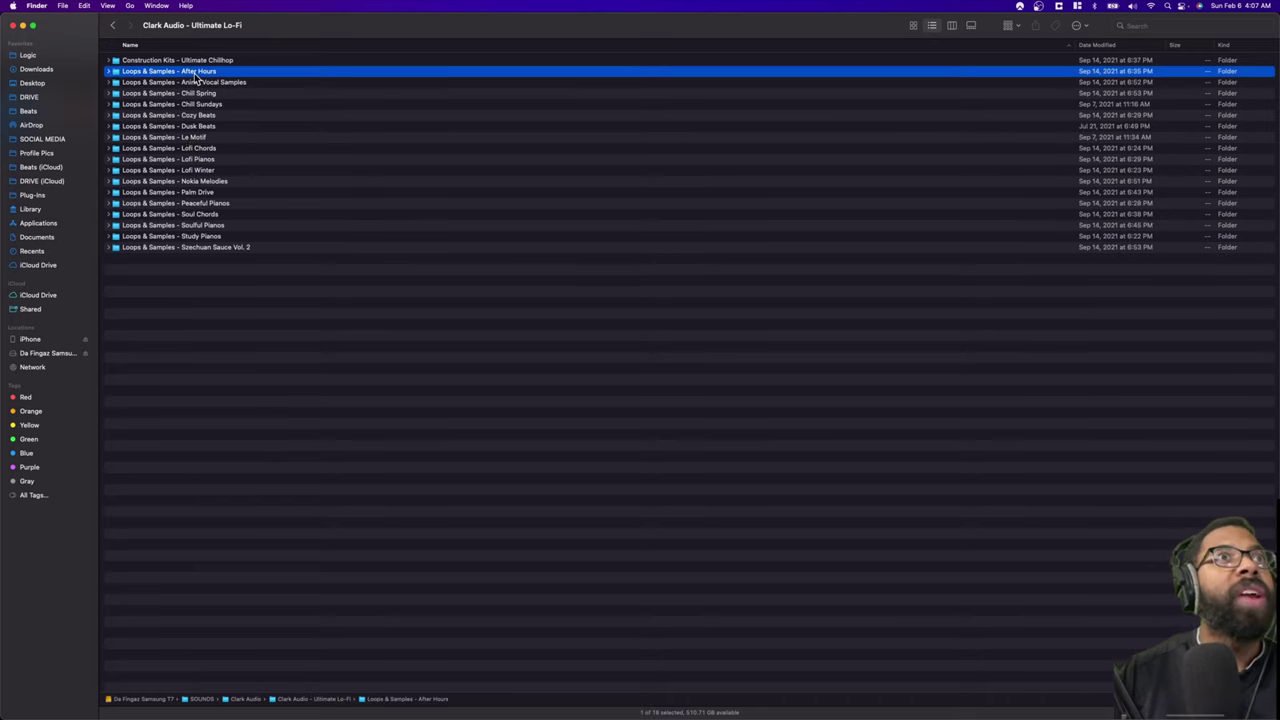
{"action": "double_click", "coordinate": [194, 72]}
{"action": "left_click", "coordinate": [174, 73]}
{"action": "key", "text": "space"}
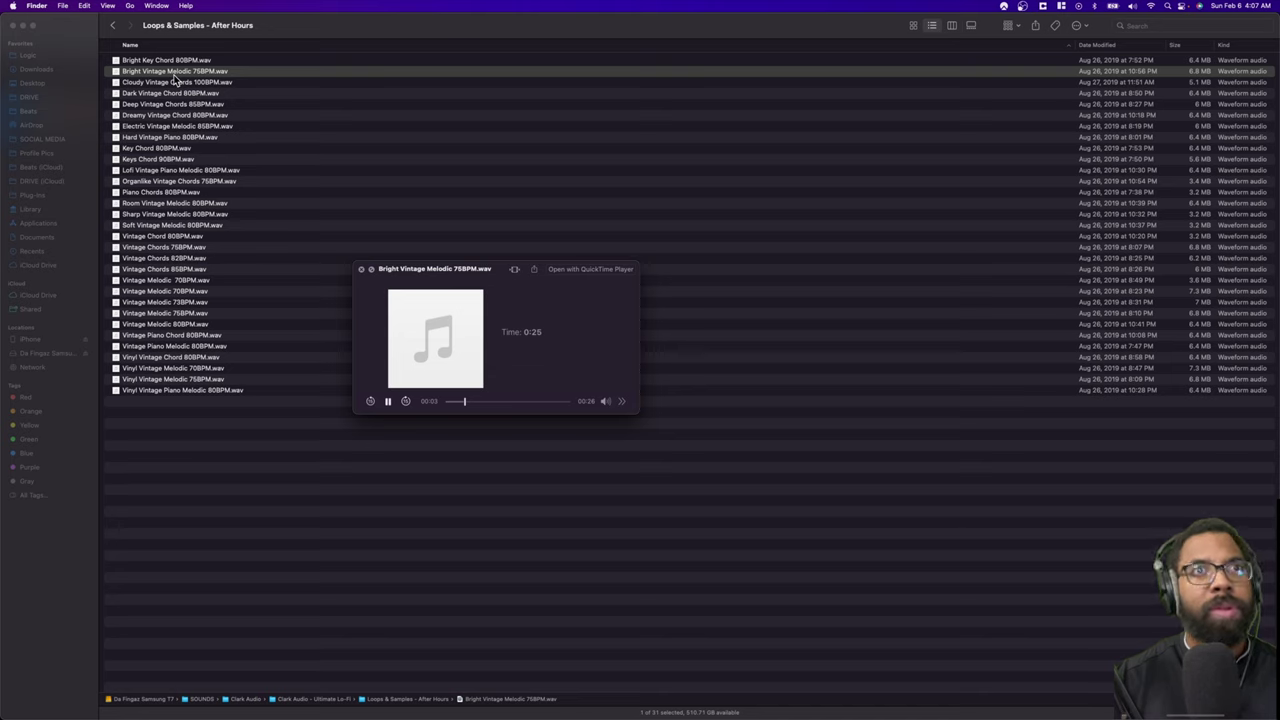
{"action": "left_click", "coordinate": [167, 118]}
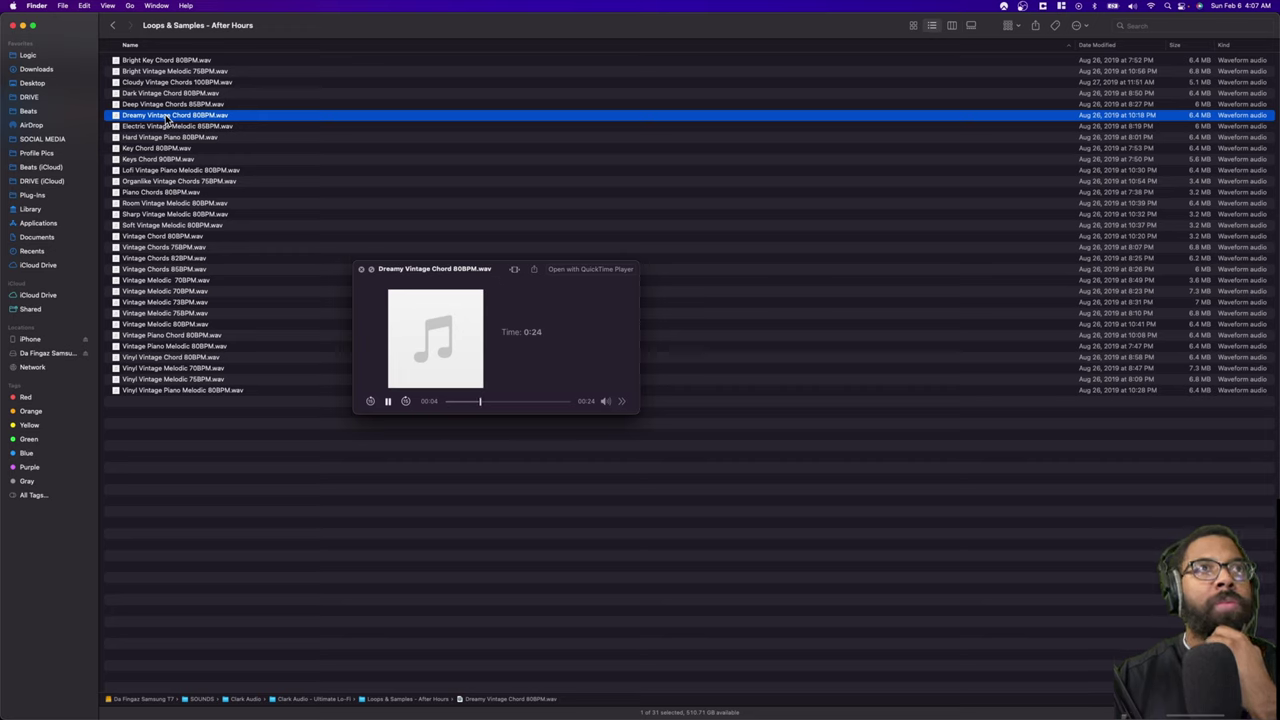
{"action": "left_click", "coordinate": [158, 281]}
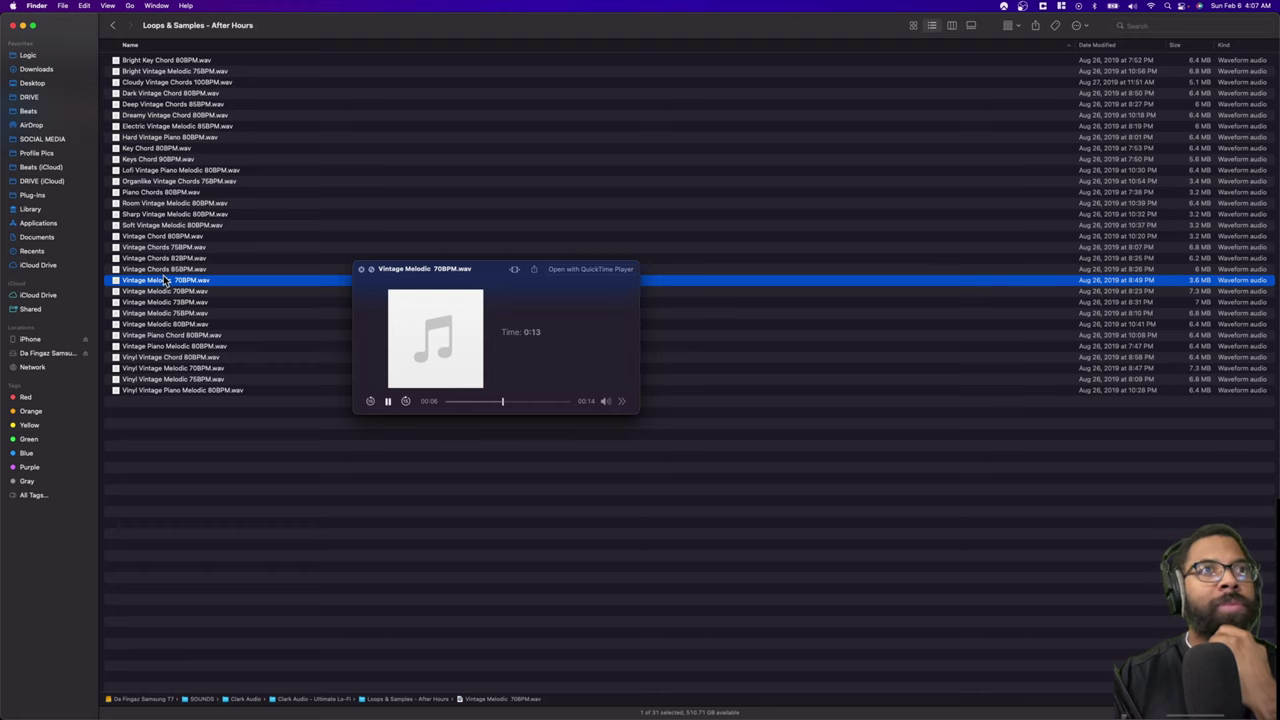
{"action": "left_click", "coordinate": [114, 27]}
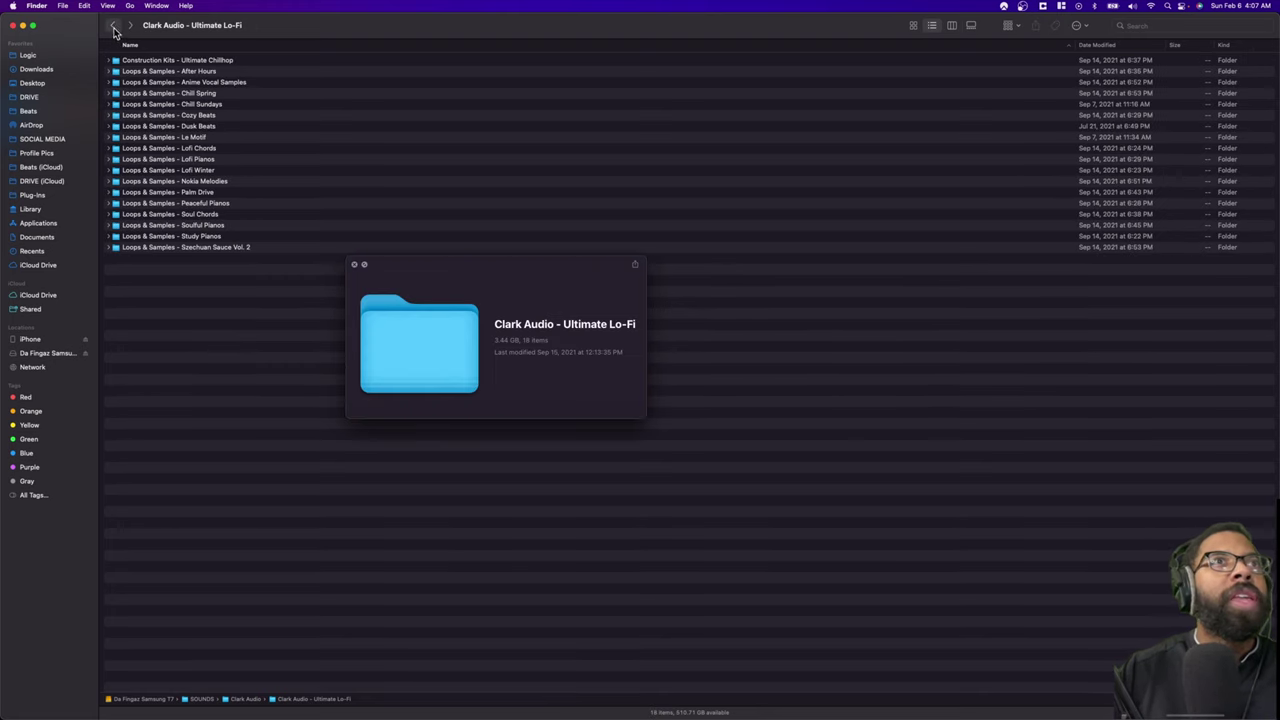
Step: Audition Chill Sundays loops Blissful 02, Dry Guitar, Good Life 02, Improvised Piano and Tape Drums
{"action": "double_click", "coordinate": [204, 104]}
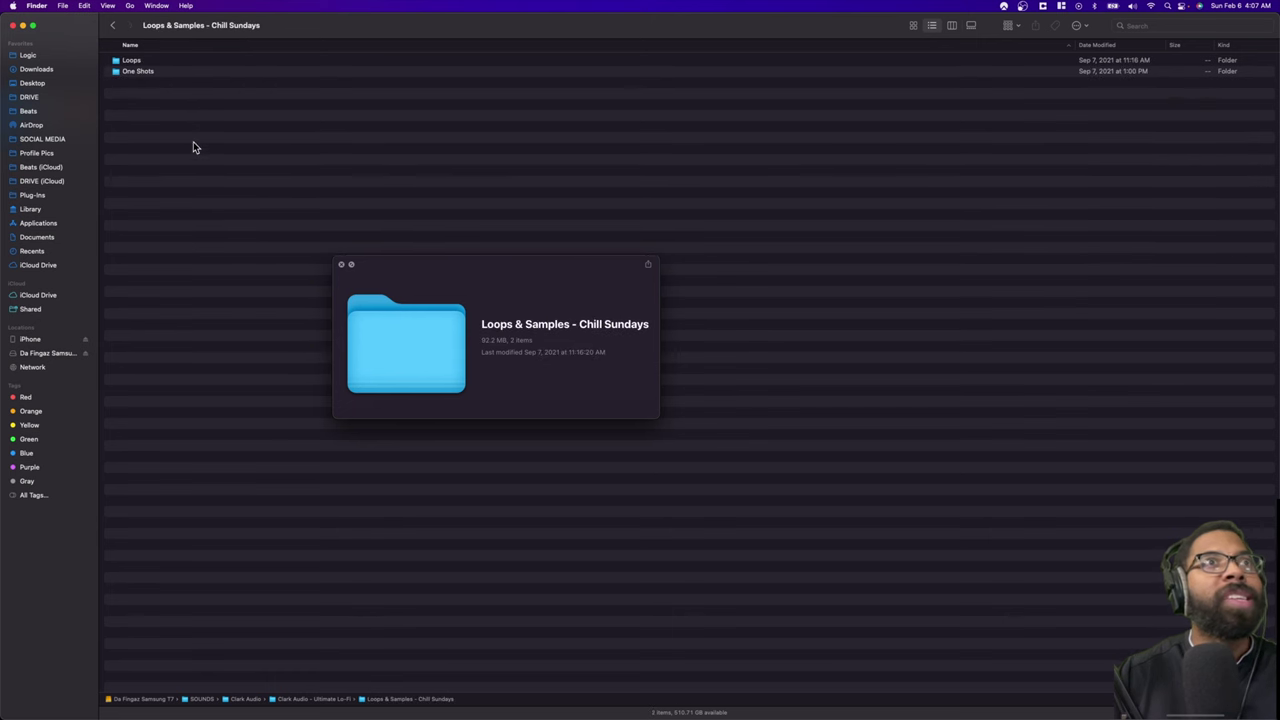
{"action": "double_click", "coordinate": [140, 64]}
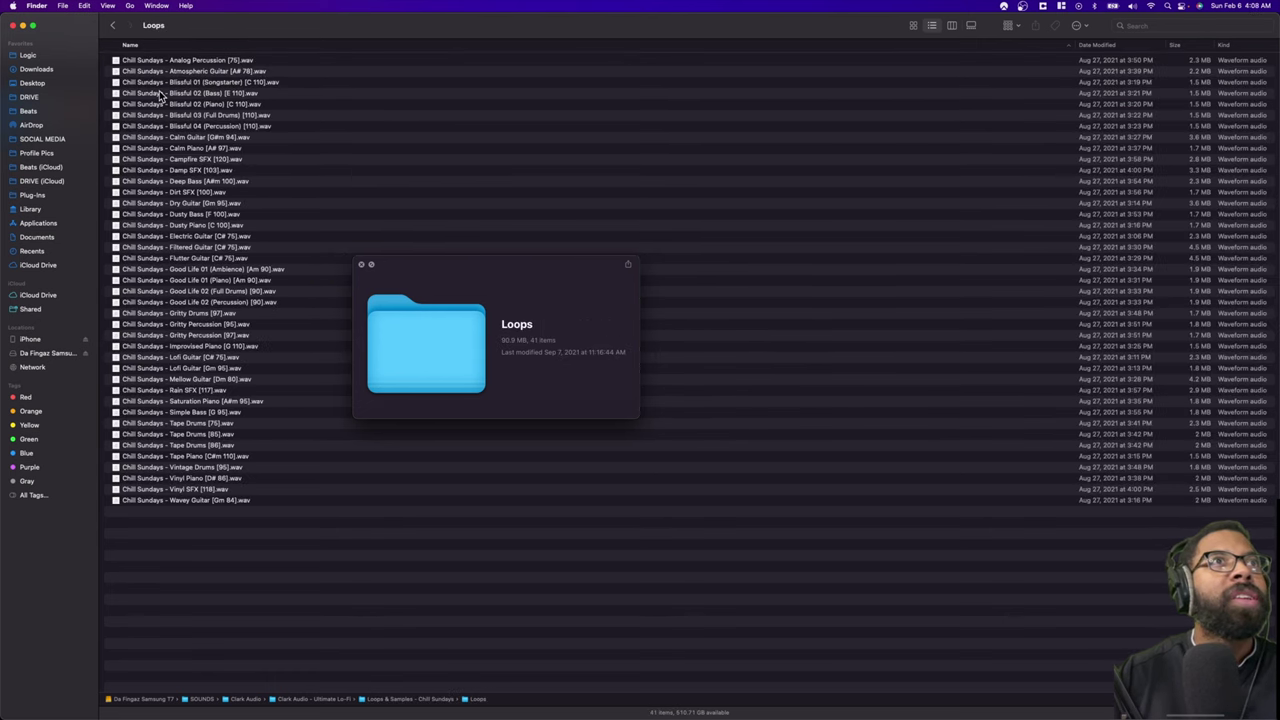
{"action": "left_click", "coordinate": [163, 95]}
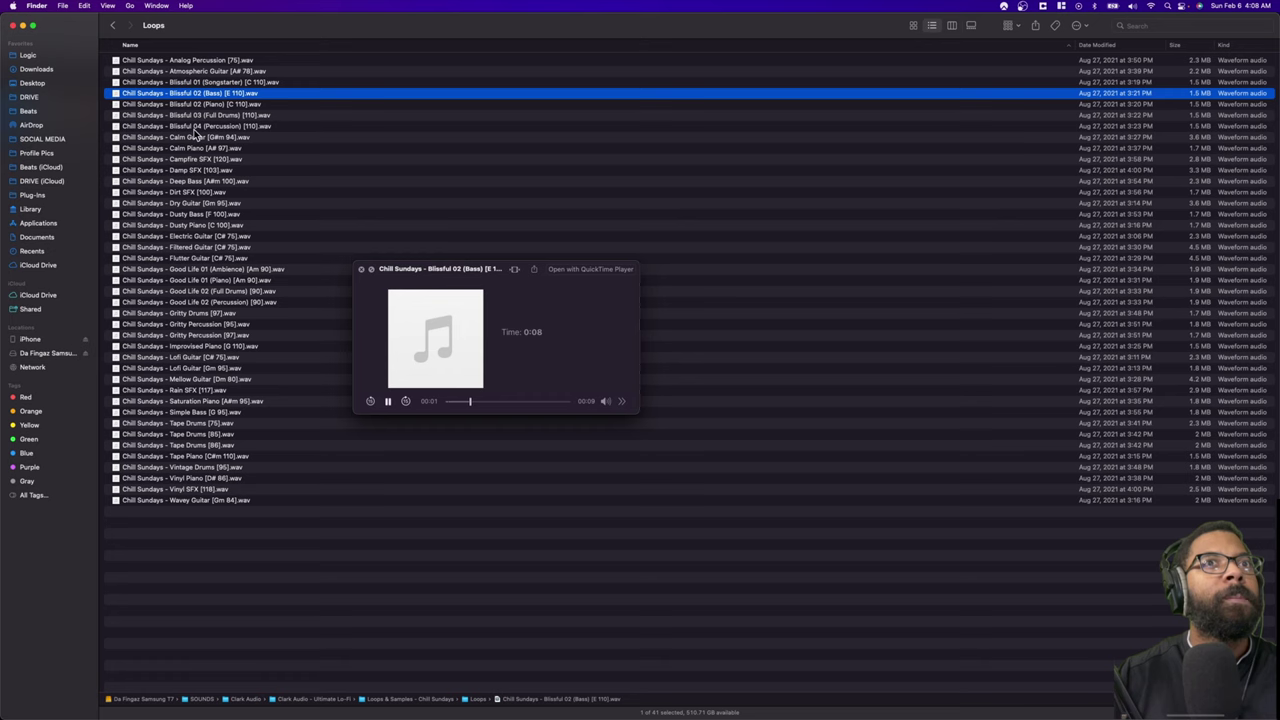
{"action": "left_click", "coordinate": [201, 204]}
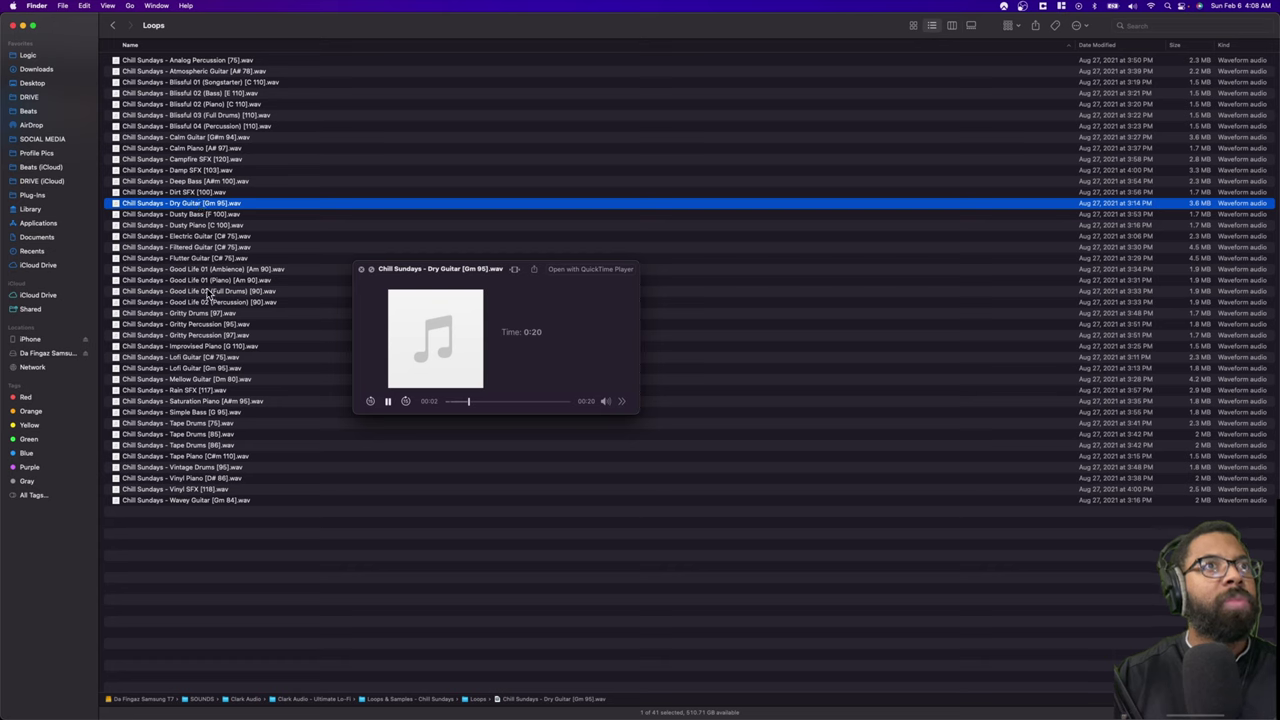
{"action": "left_click", "coordinate": [203, 291]}
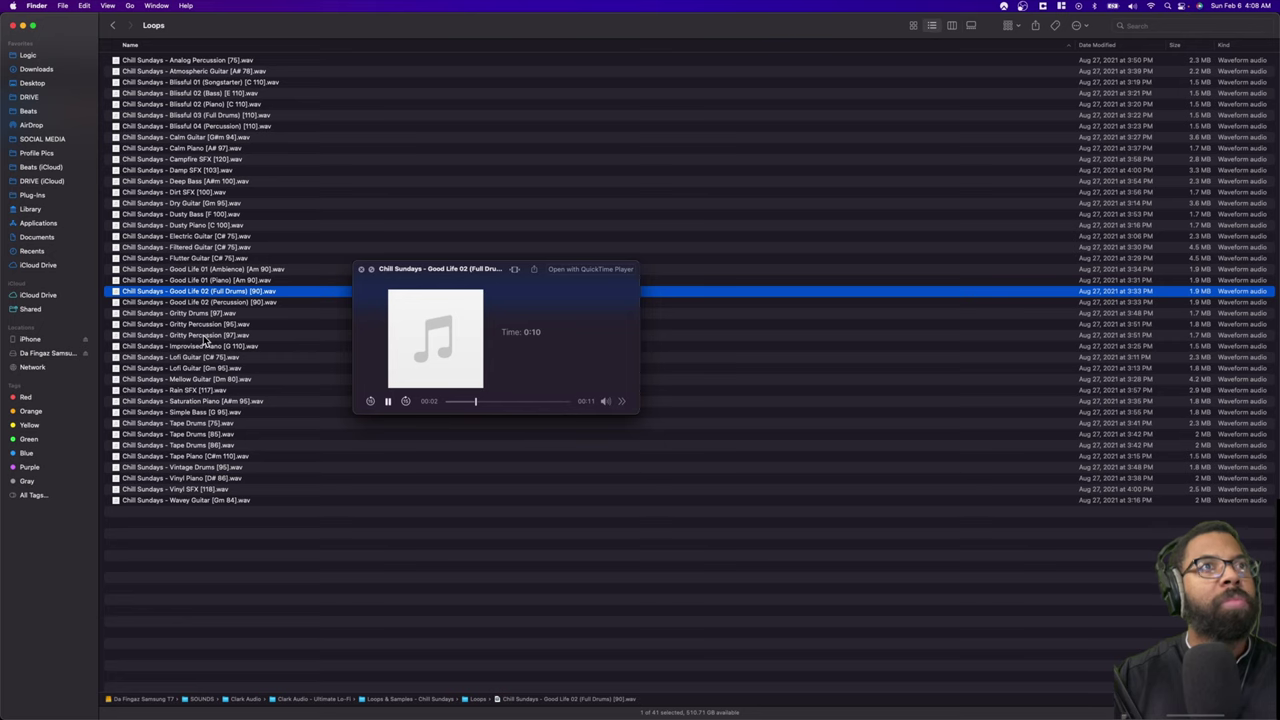
{"action": "left_click", "coordinate": [200, 346]}
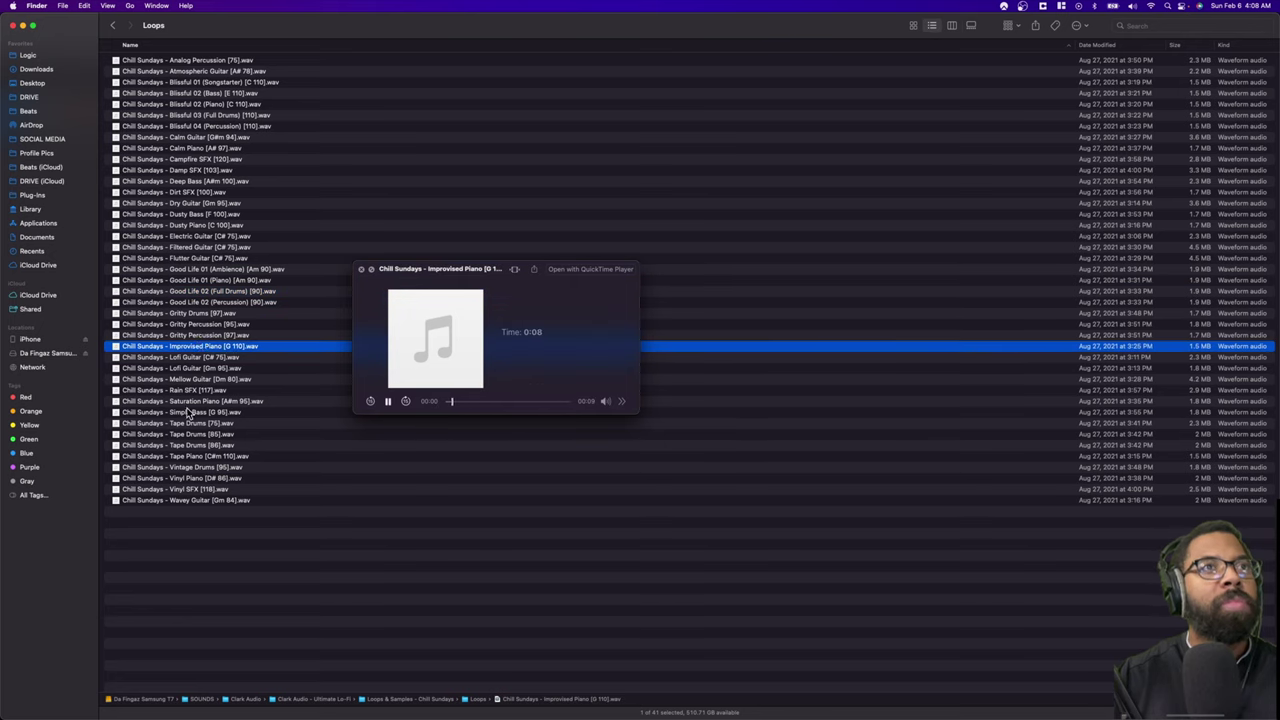
{"action": "left_click", "coordinate": [193, 424]}
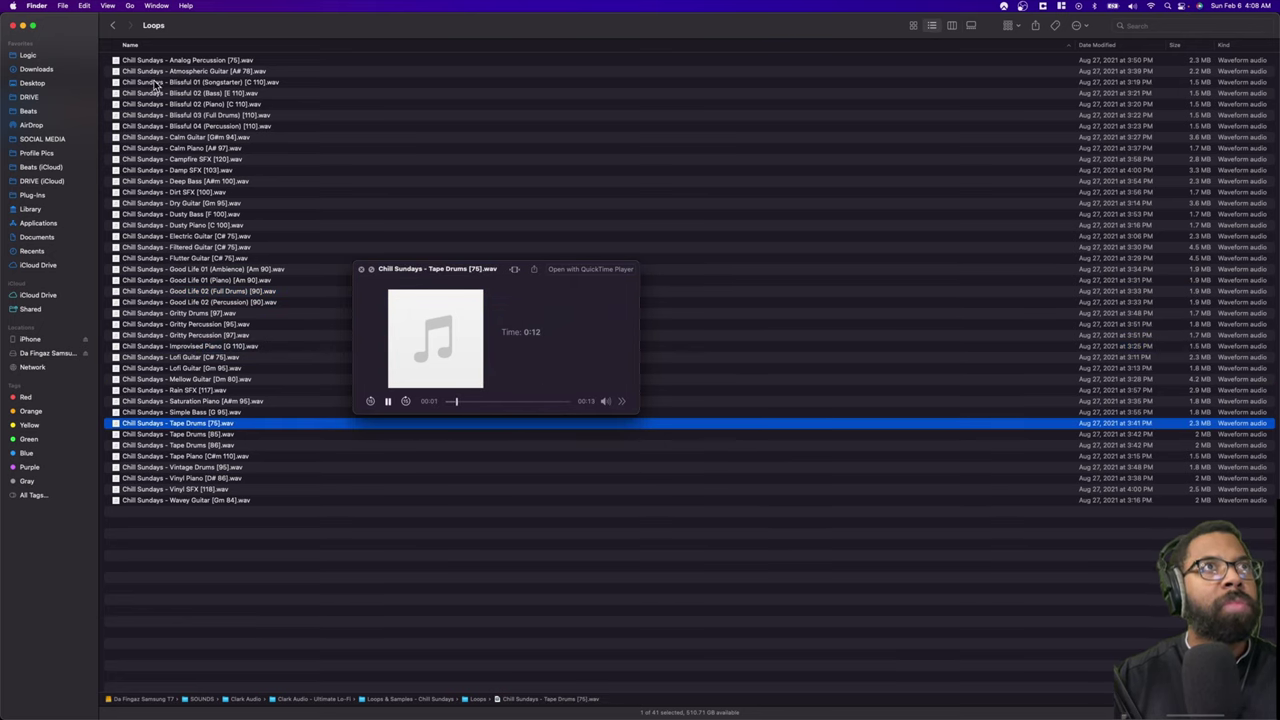
{"action": "left_click", "coordinate": [113, 25]}
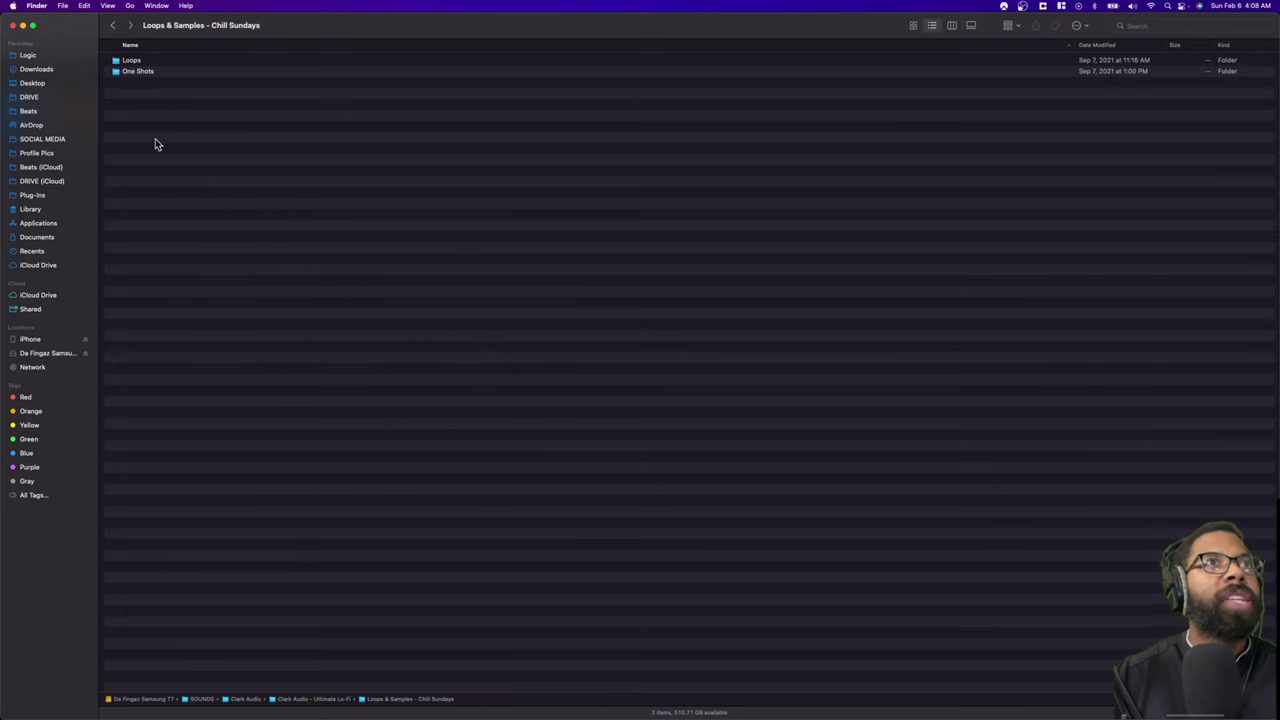
{"action": "left_click", "coordinate": [113, 25]}
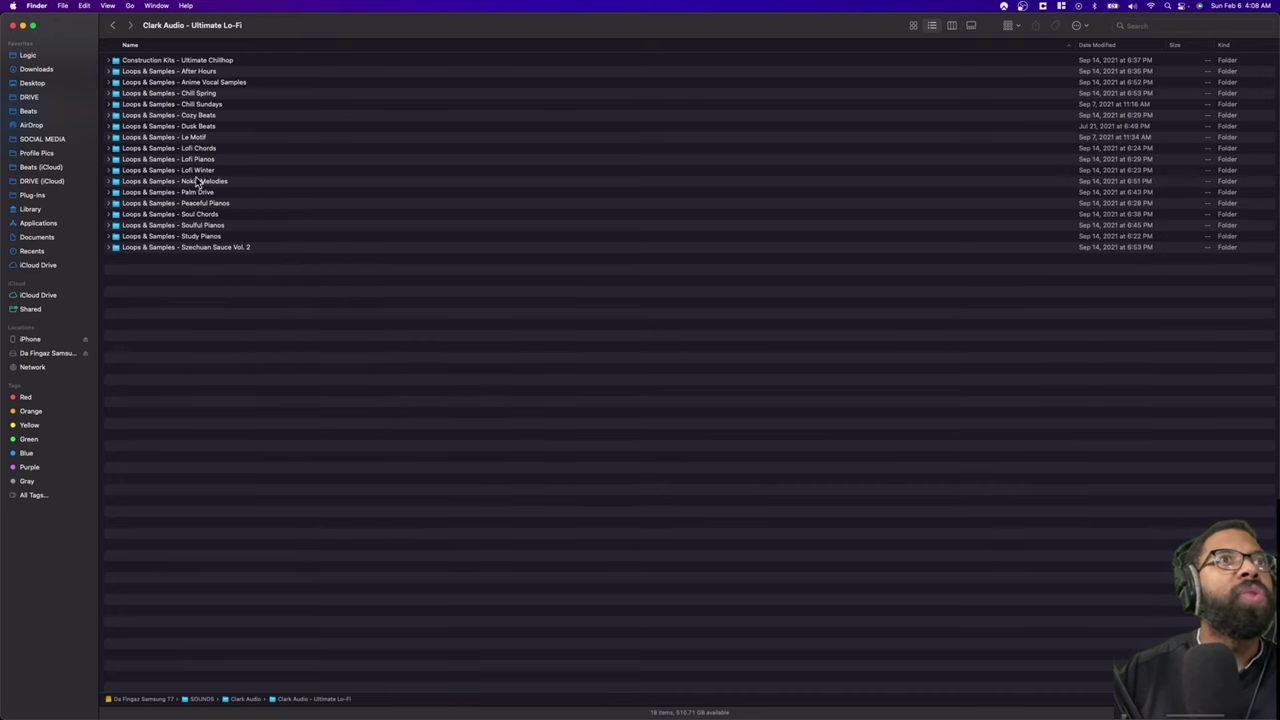
Step: Audition Lofi Winter loops Chords G Major 136BPM and Solo Melody C Minor 137BPM
{"action": "left_click", "coordinate": [201, 171]}
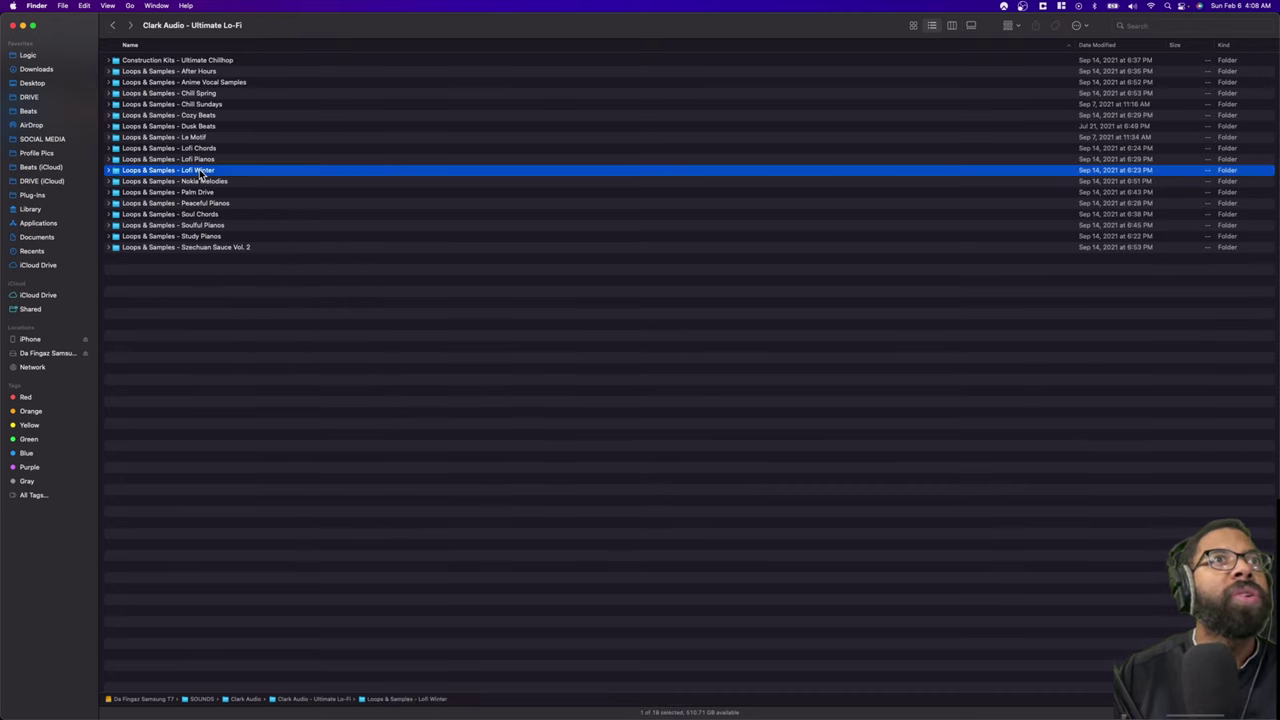
{"action": "double_click", "coordinate": [201, 171]}
{"action": "left_click", "coordinate": [180, 234]}
{"action": "key", "text": "space"}
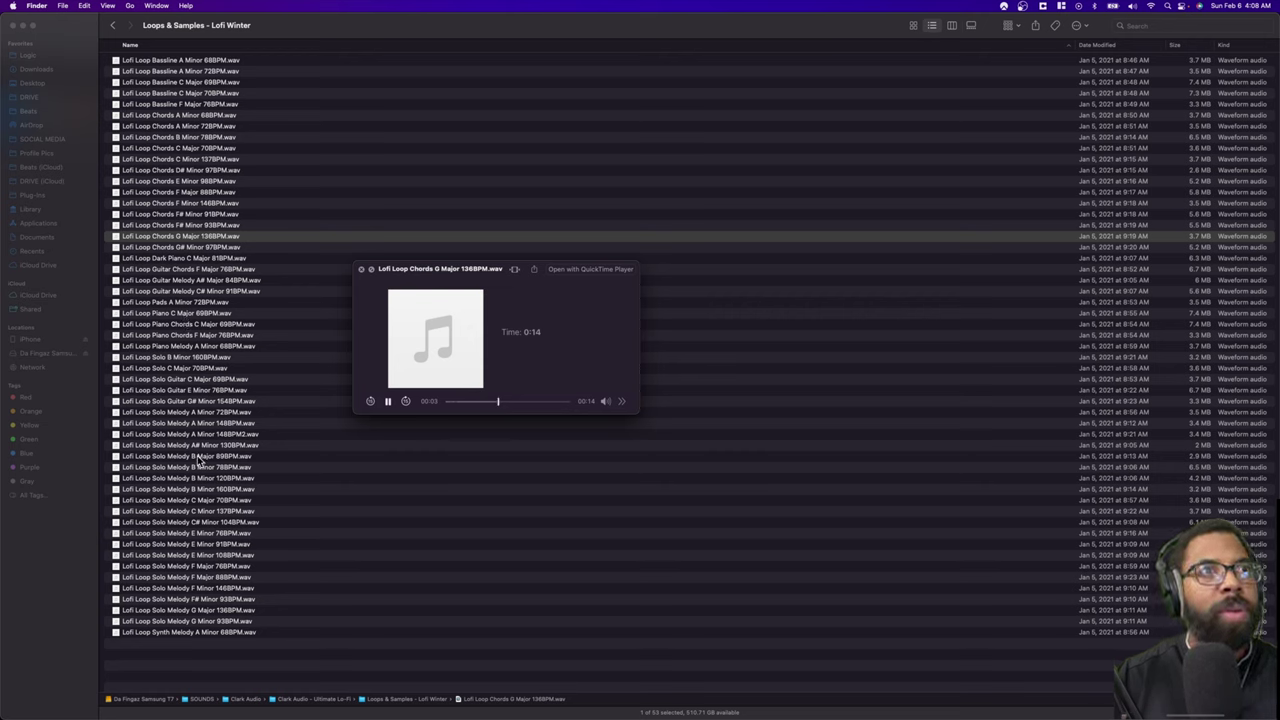
{"action": "key", "text": "space"}
{"action": "left_click", "coordinate": [205, 511]}
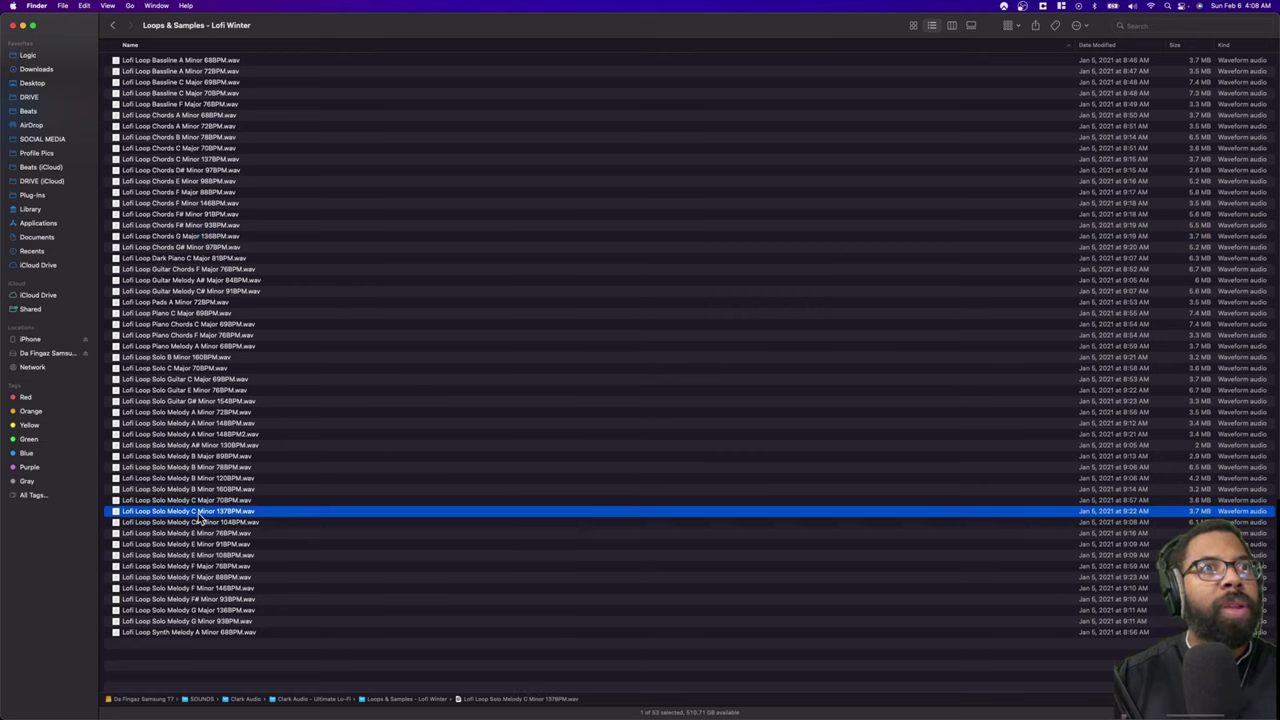
{"action": "key", "text": "space"}
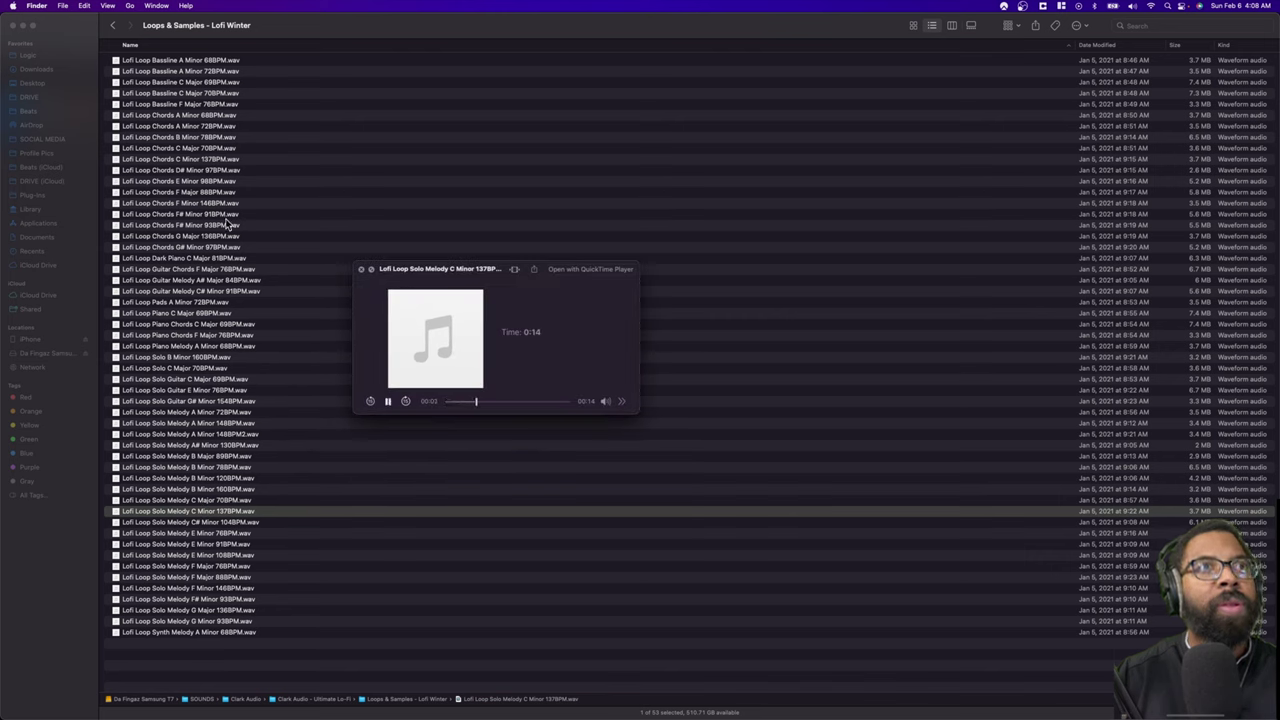
{"action": "key", "text": "space"}
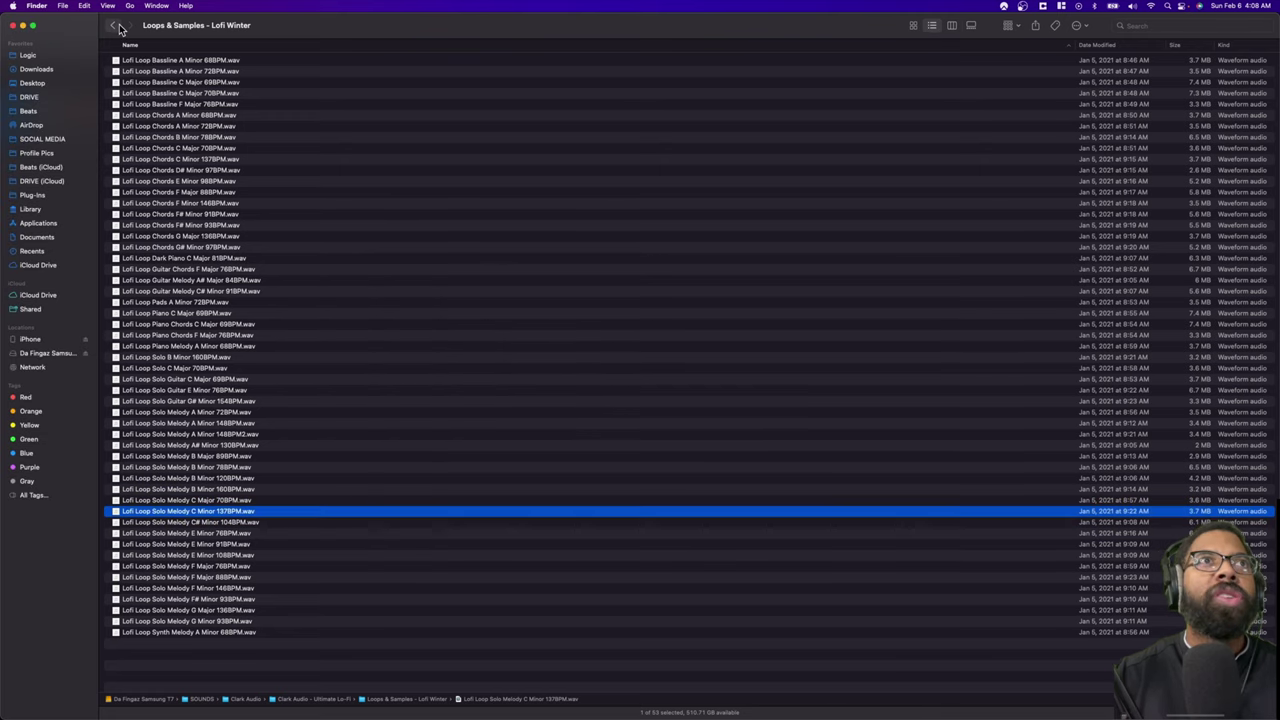
{"action": "left_click", "coordinate": [112, 25]}
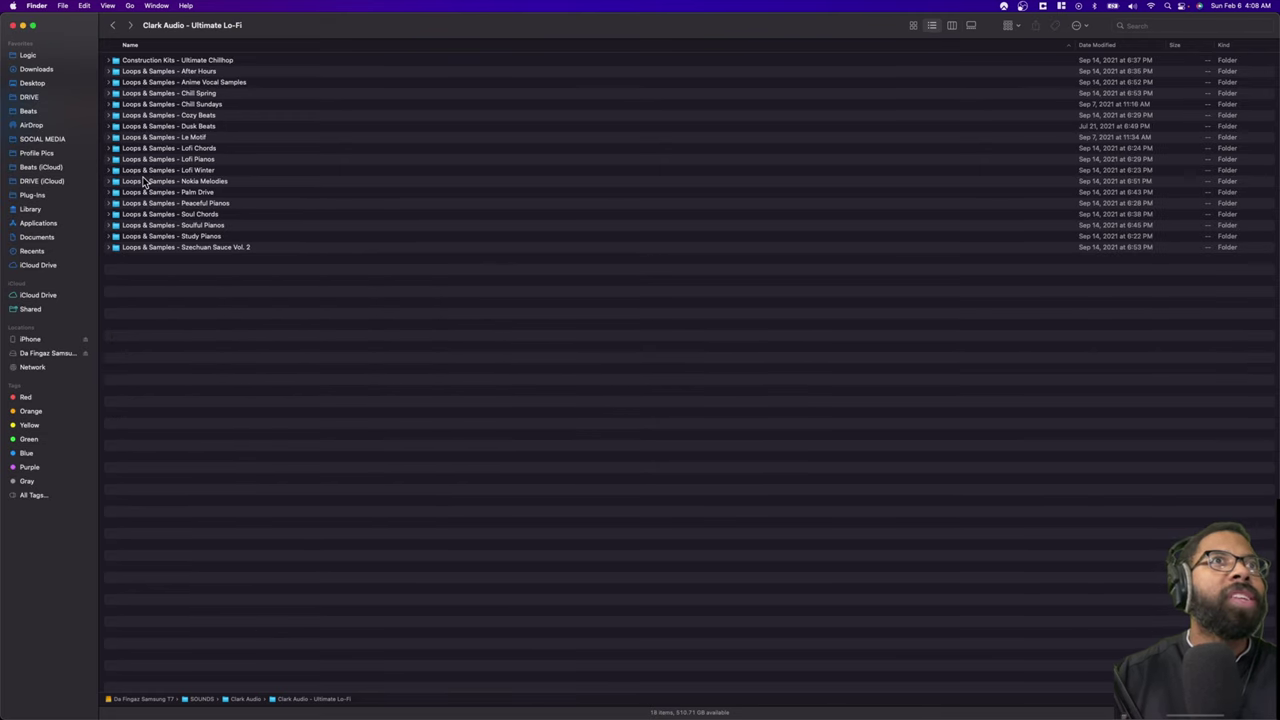
Step: Open Szechuan Sauce Vol. 2 > Drums > Drum Loops and preview Drum Loop 3 147BPM
{"action": "double_click", "coordinate": [197, 247]}
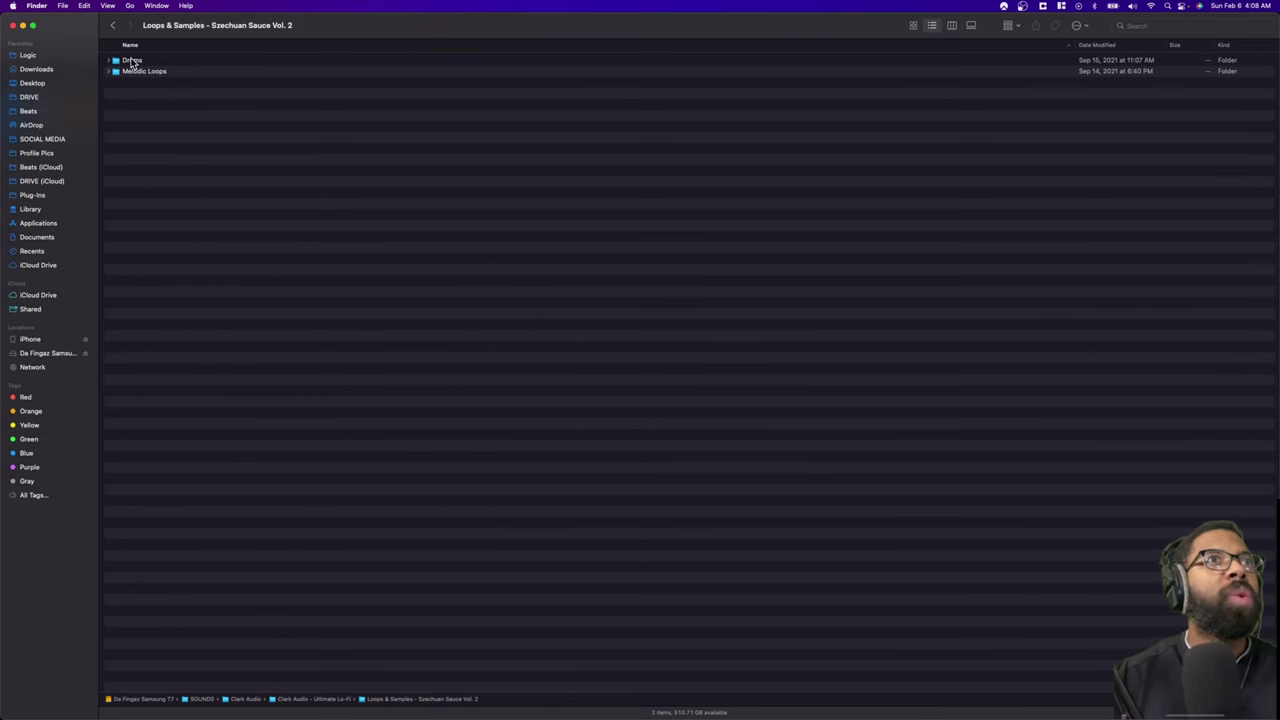
{"action": "double_click", "coordinate": [131, 60]}
{"action": "double_click", "coordinate": [150, 72]}
{"action": "left_click", "coordinate": [157, 84]}
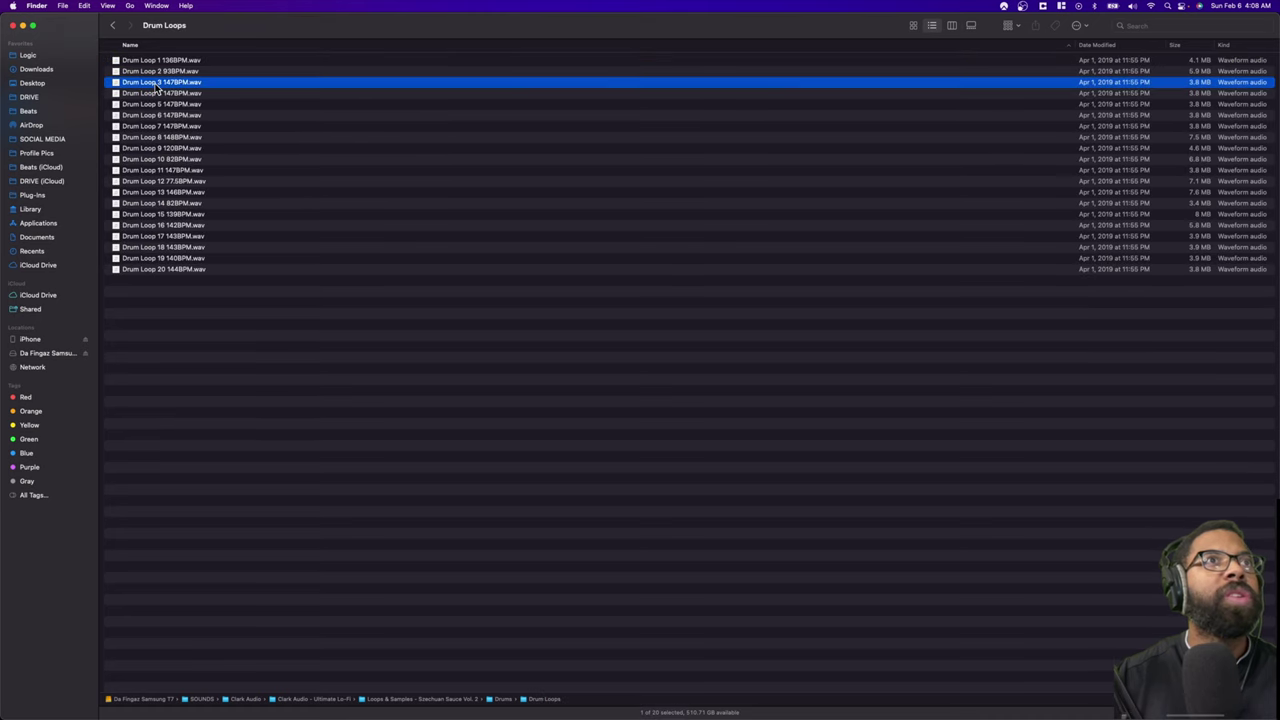
{"action": "key", "text": "space"}
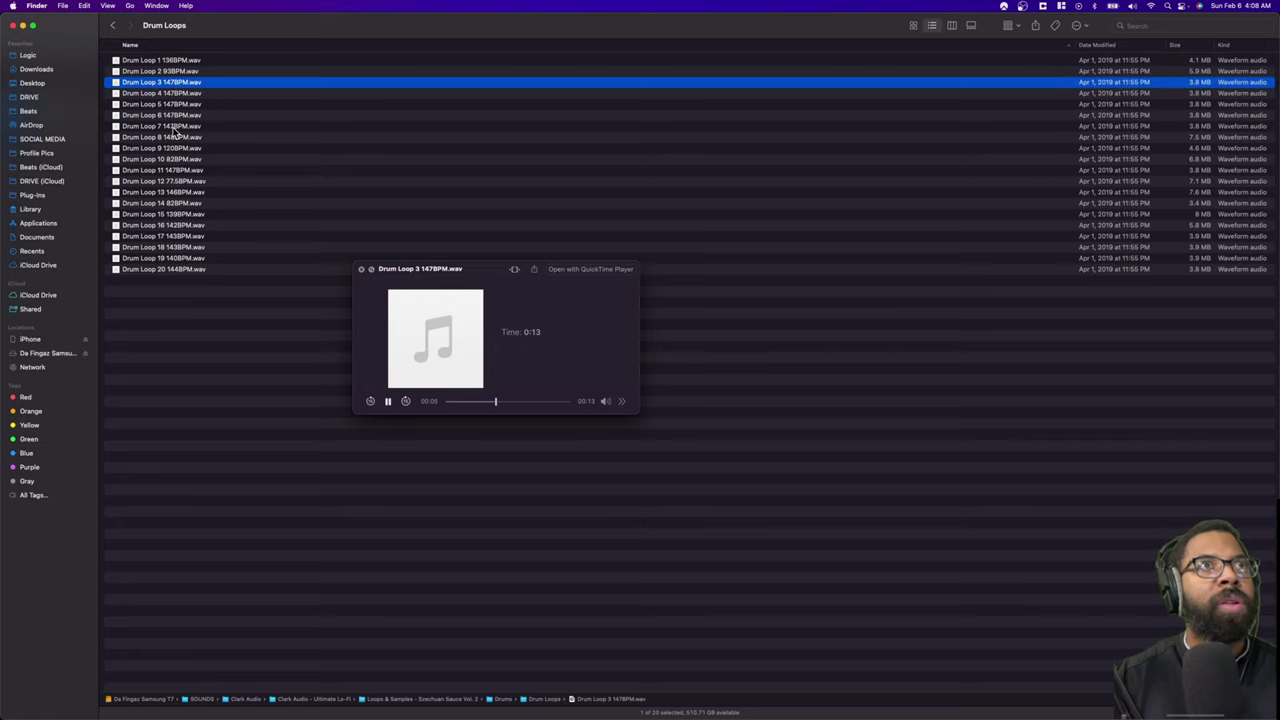
Step: Audition Drum Loops 7, 11, 16 and 20, then return to the pack and select Melodic Loops
{"action": "left_click", "coordinate": [176, 127]}
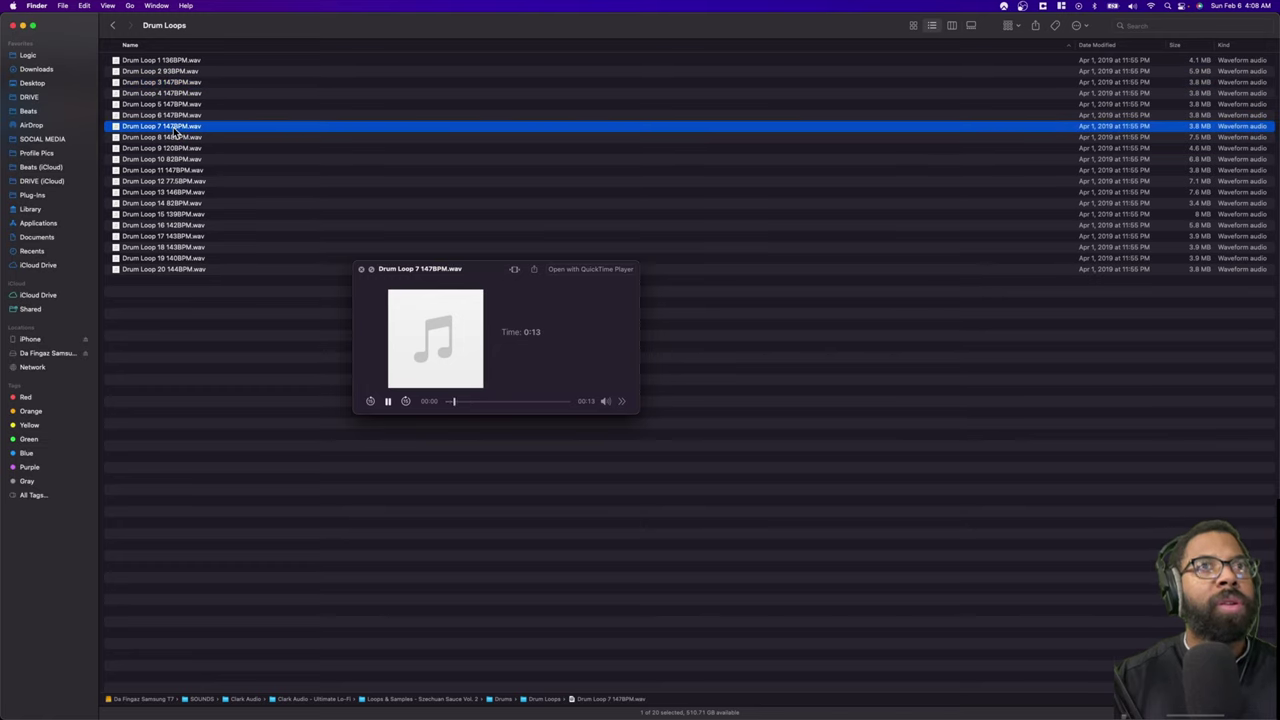
{"action": "left_click", "coordinate": [176, 172]}
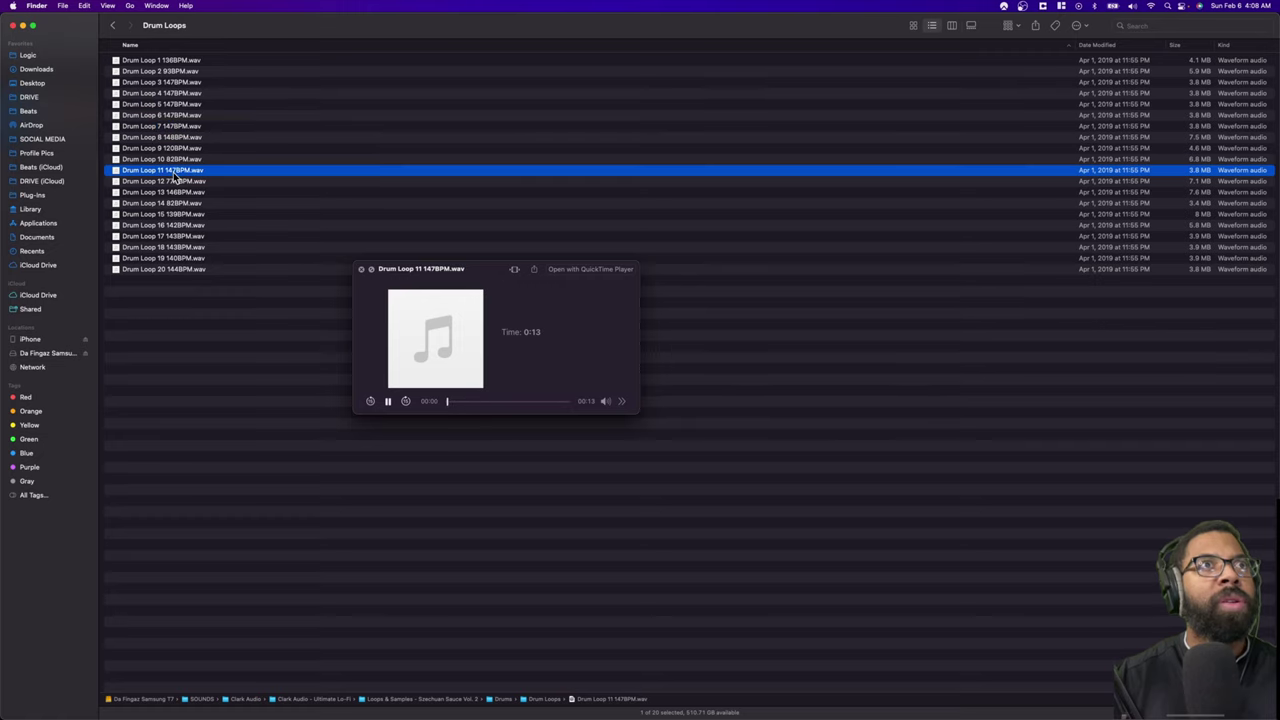
{"action": "left_click", "coordinate": [178, 227]}
{"action": "left_click", "coordinate": [184, 270]}
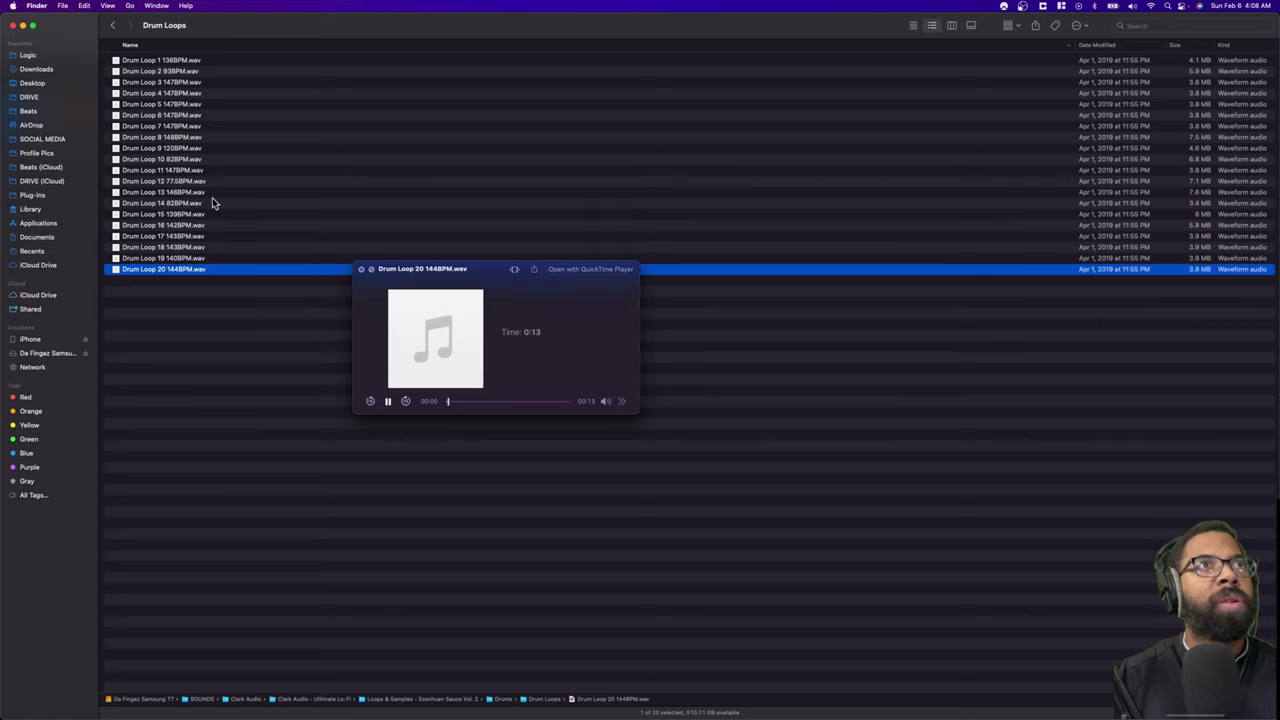
{"action": "left_click", "coordinate": [112, 25]}
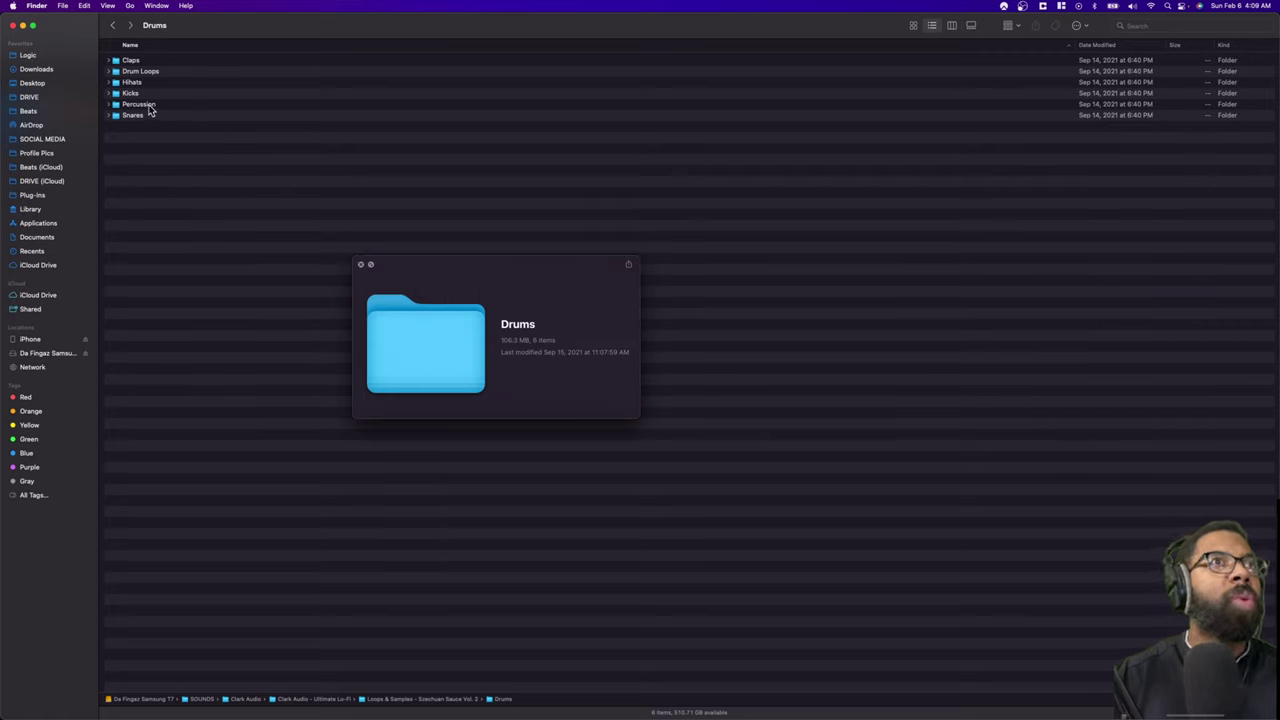
{"action": "left_click", "coordinate": [113, 25]}
{"action": "left_click", "coordinate": [145, 62]}
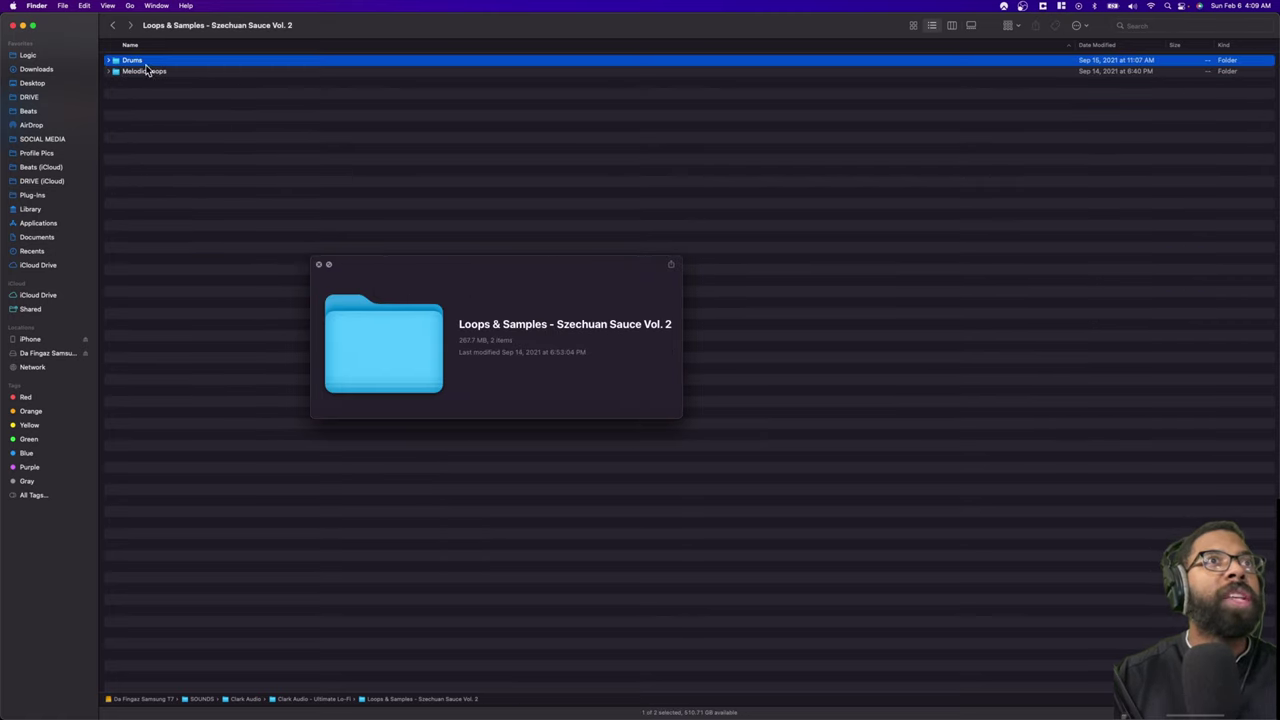
Step: Preview Dressing 160BPM, Passing 108BPM, Ring Dancehall 103BPM and Sundae Part 3 134BPM in Melodic Loops
{"action": "double_click", "coordinate": [147, 72]}
{"action": "left_click", "coordinate": [168, 137]}
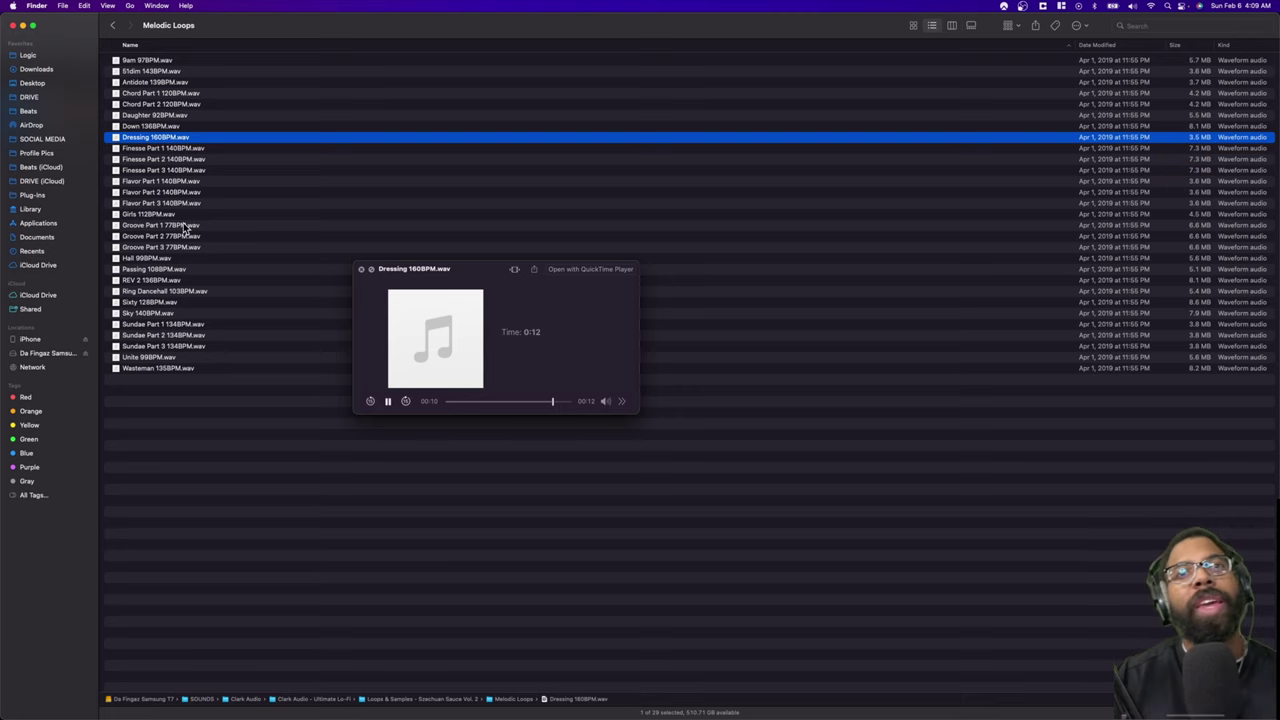
{"action": "left_click", "coordinate": [185, 268]}
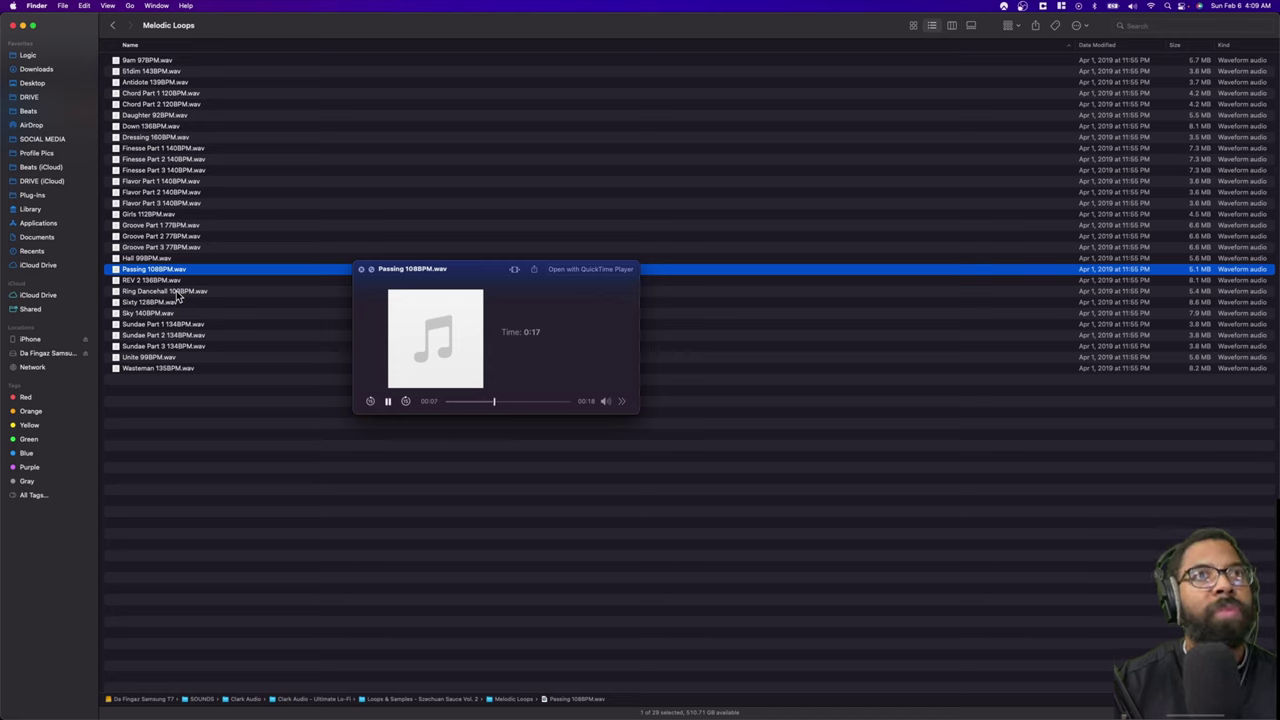
{"action": "left_click", "coordinate": [177, 291]}
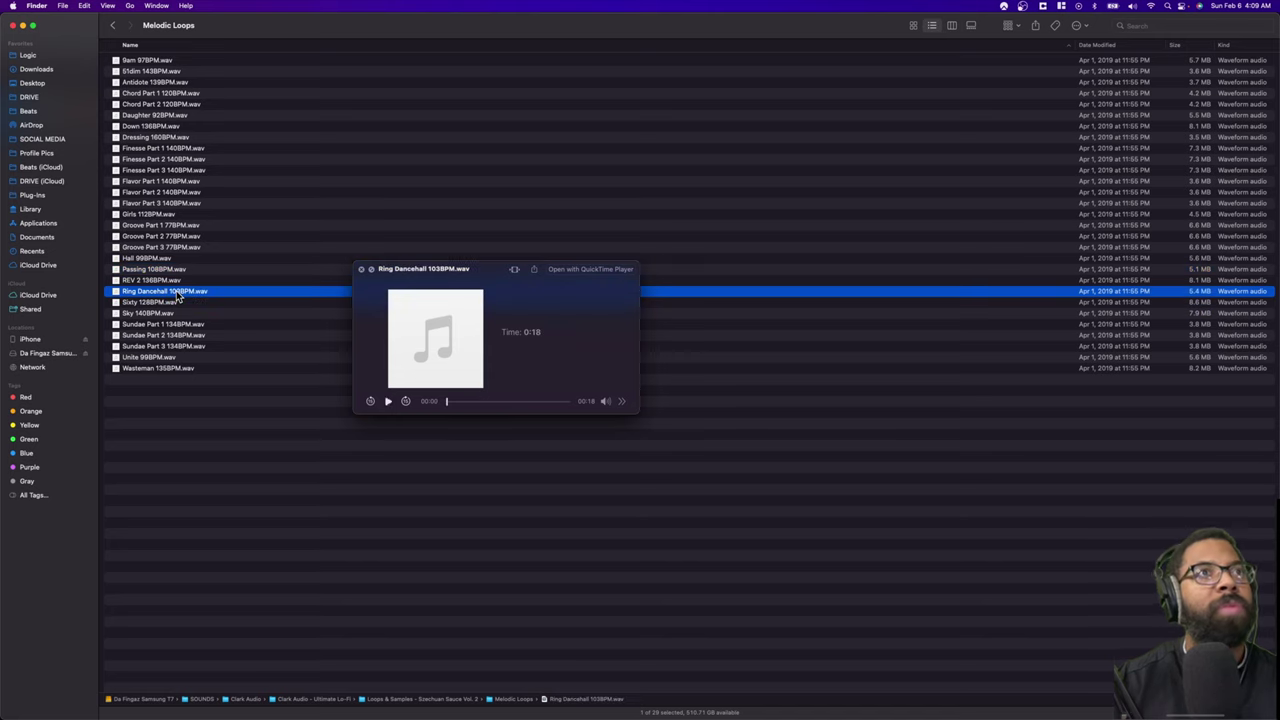
{"action": "left_click", "coordinate": [177, 346]}
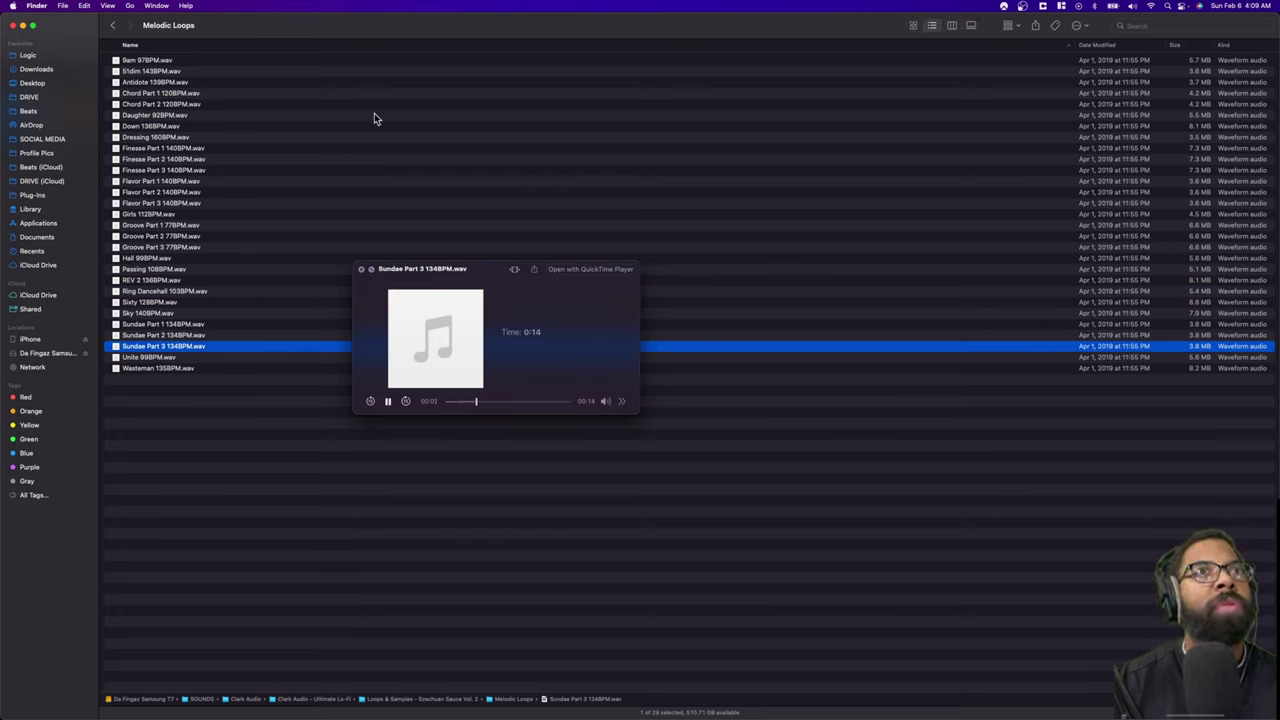
Step: Close the audio preview and go back to the Clark Audio - Ultimate Lo-Fi folder
{"action": "left_click", "coordinate": [363, 270]}
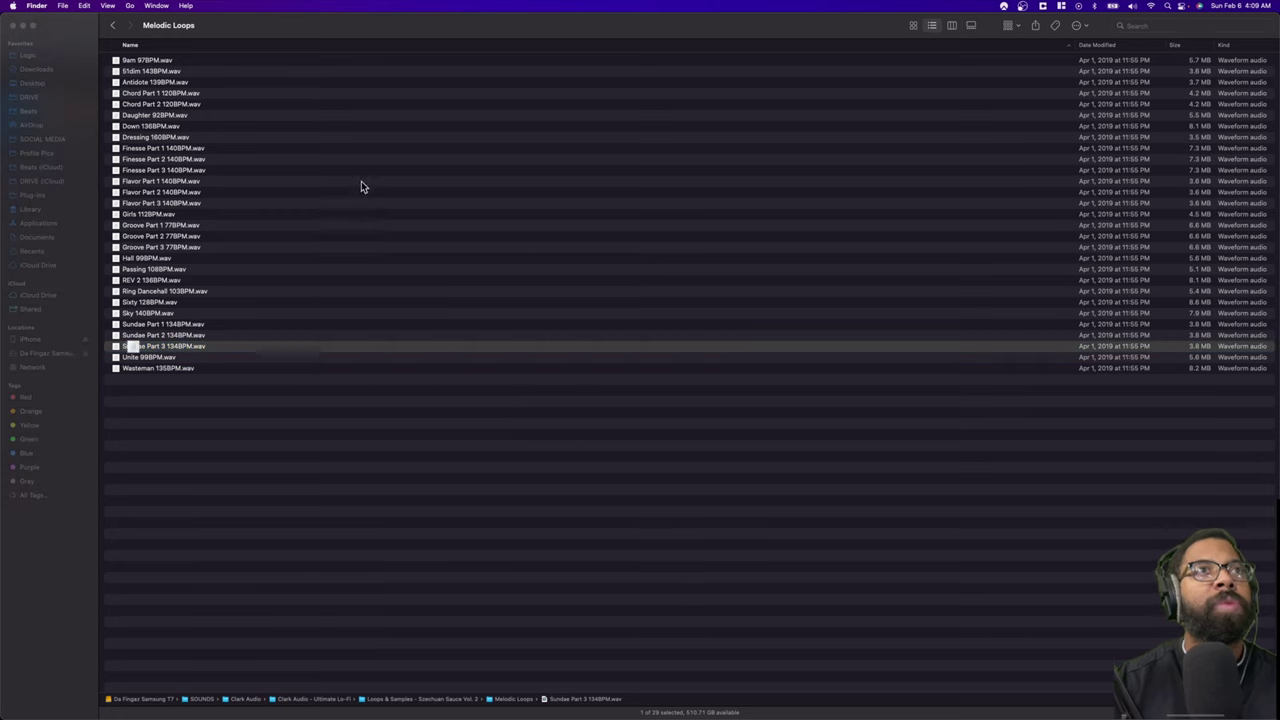
{"action": "left_click", "coordinate": [114, 26]}
{"action": "left_click", "coordinate": [113, 25]}
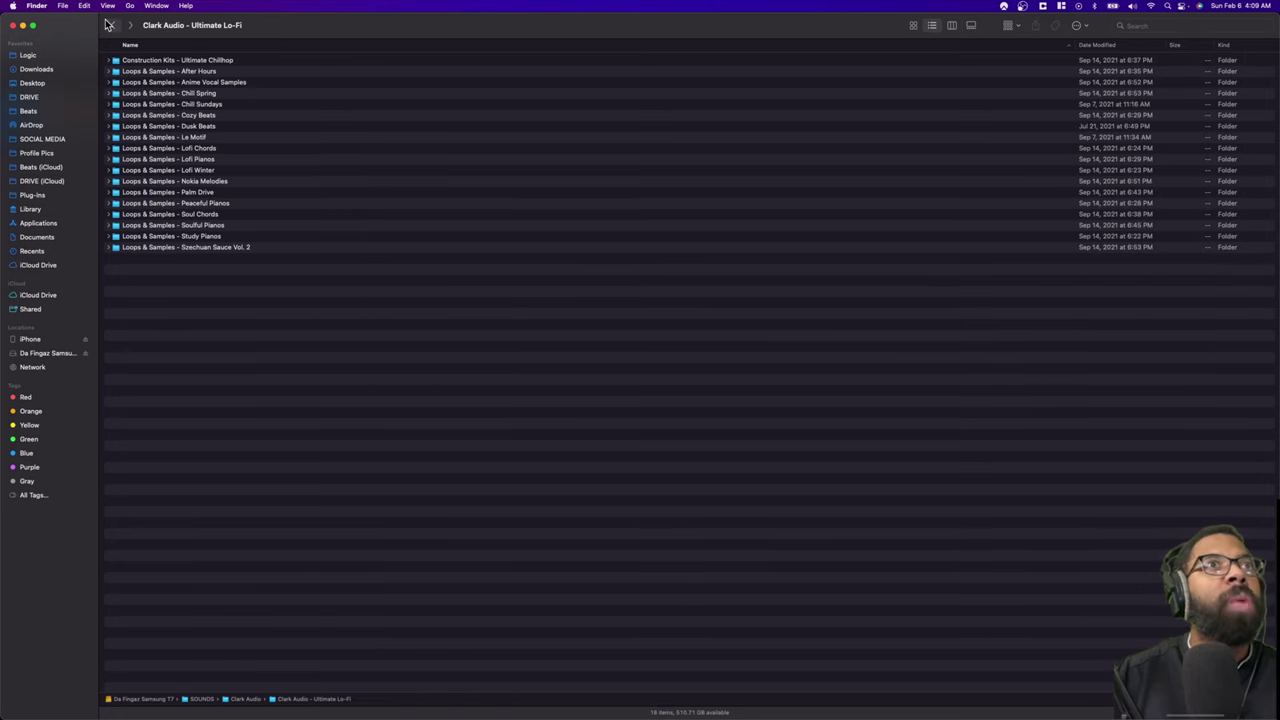
Step: Go back to Clark Audio, open the MIDI Melody Collection folder, then switch to Logic Pro
{"action": "left_click", "coordinate": [108, 24]}
{"action": "double_click", "coordinate": [193, 87]}
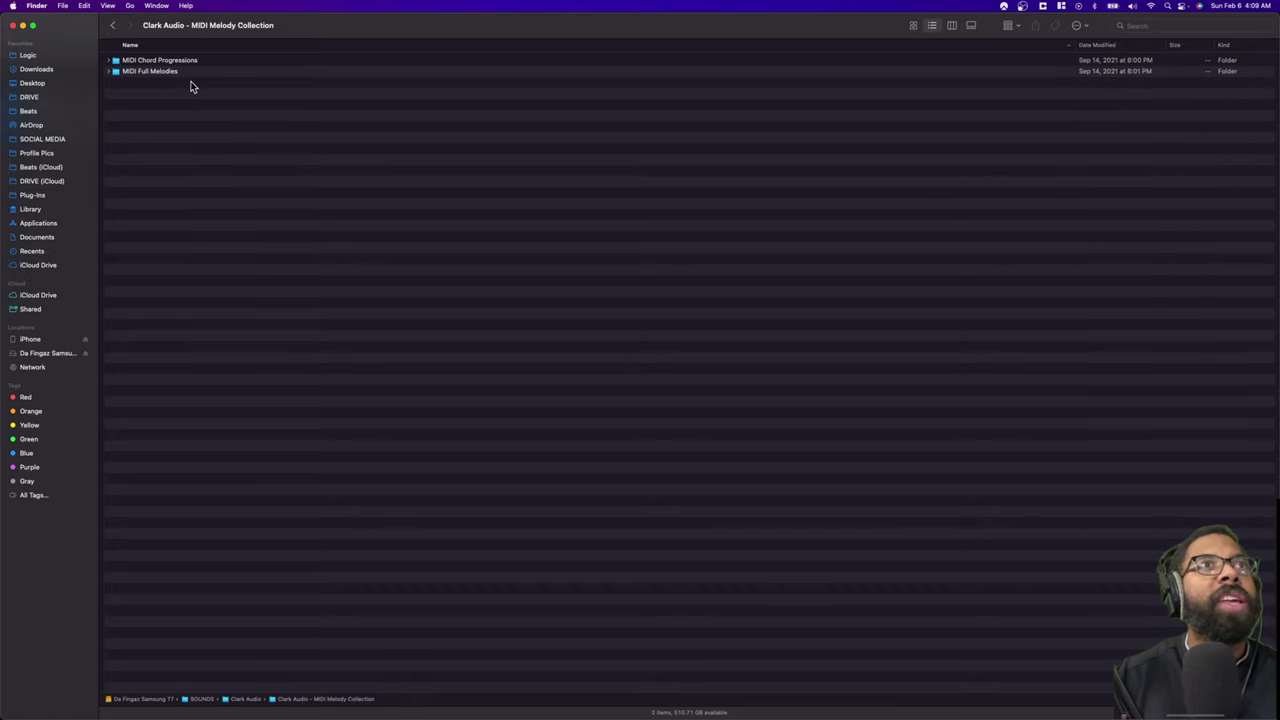
{"action": "key", "text": "super+Tab"}
{"action": "key", "text": "Tab"}
{"action": "key", "text": "Tab"}
{"action": "key", "text": "Tab"}
{"action": "key", "text": "Tab"}
{"action": "key", "text": "Tab"}
{"action": "key", "text": "Tab"}
{"action": "key", "text": "Tab"}
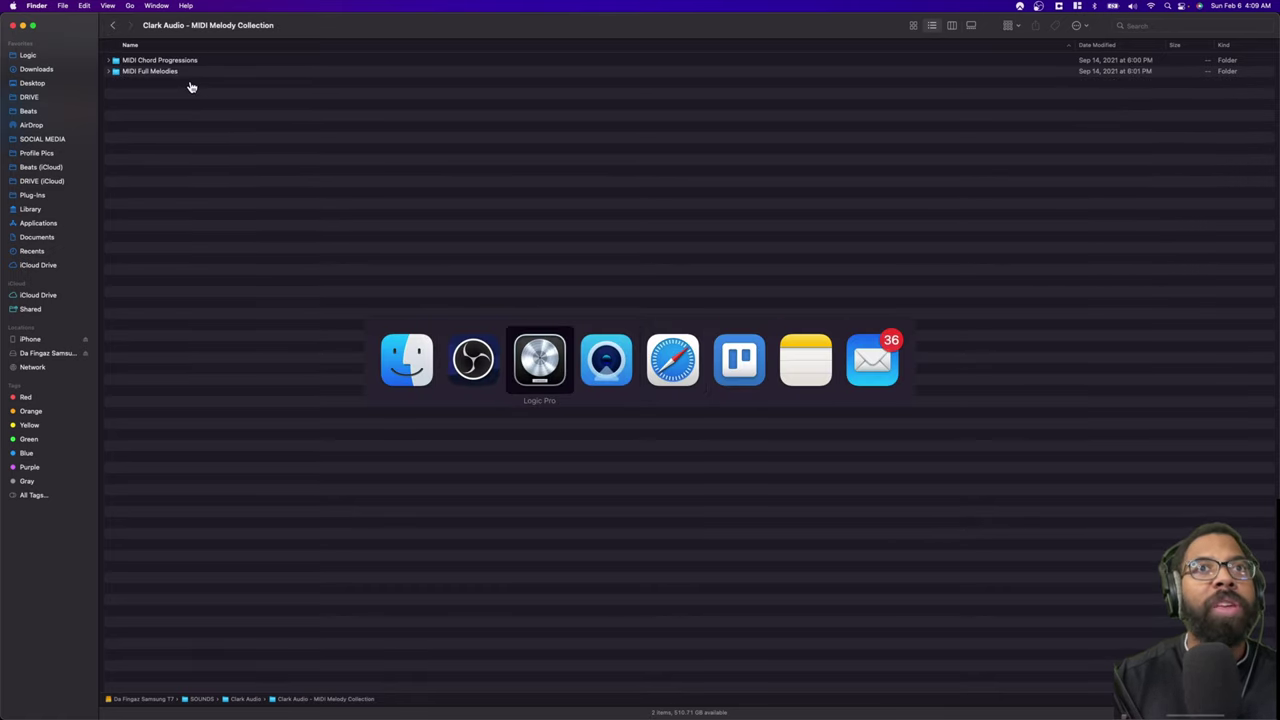
{"action": "key", "text": "super+Tab"}
Step: Return to Clark Audio and open Modern Hip Hop & Drill > Loops & Samples - Fuego Latin Trap
{"action": "left_click", "coordinate": [113, 25]}
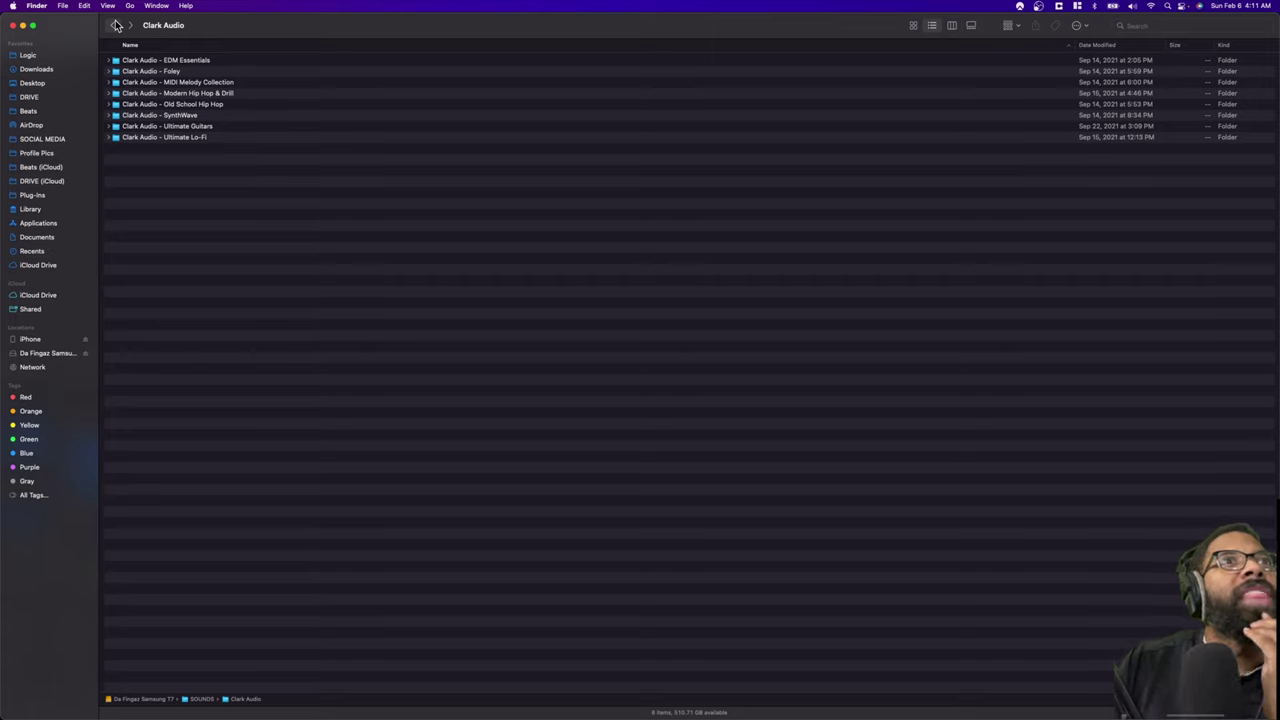
{"action": "left_click", "coordinate": [199, 97]}
{"action": "double_click", "coordinate": [198, 100]}
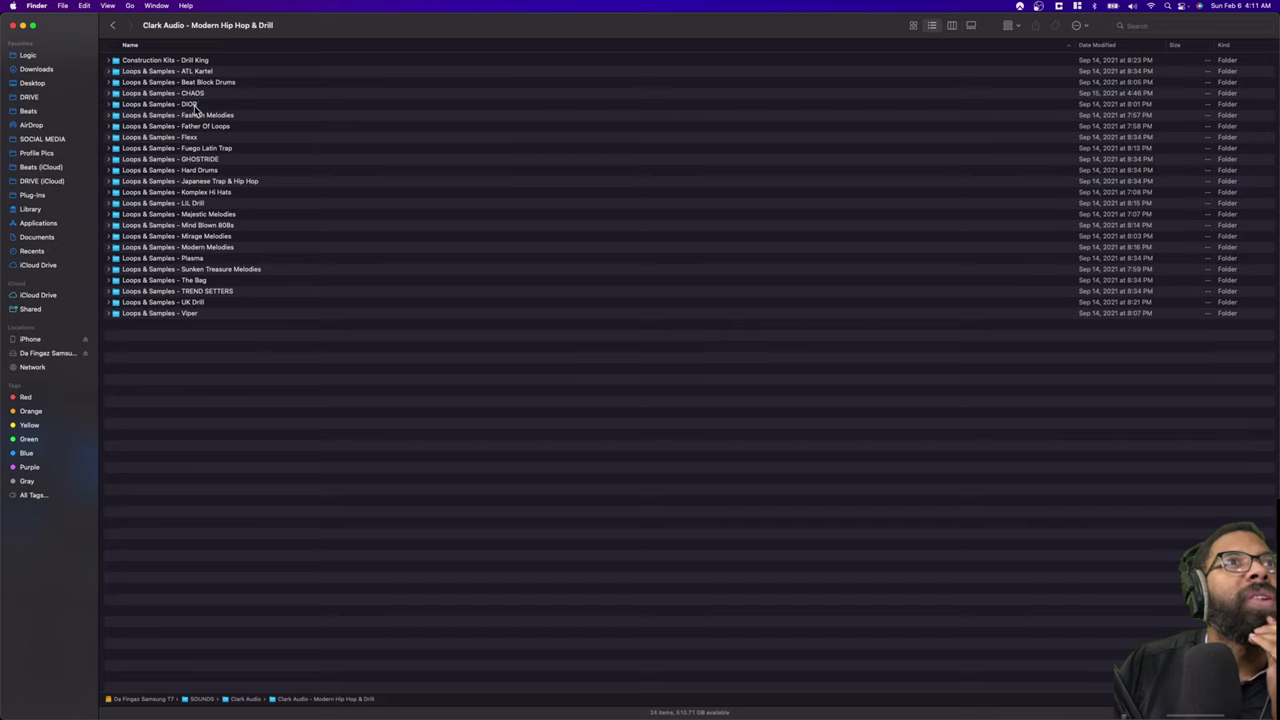
{"action": "double_click", "coordinate": [199, 150]}
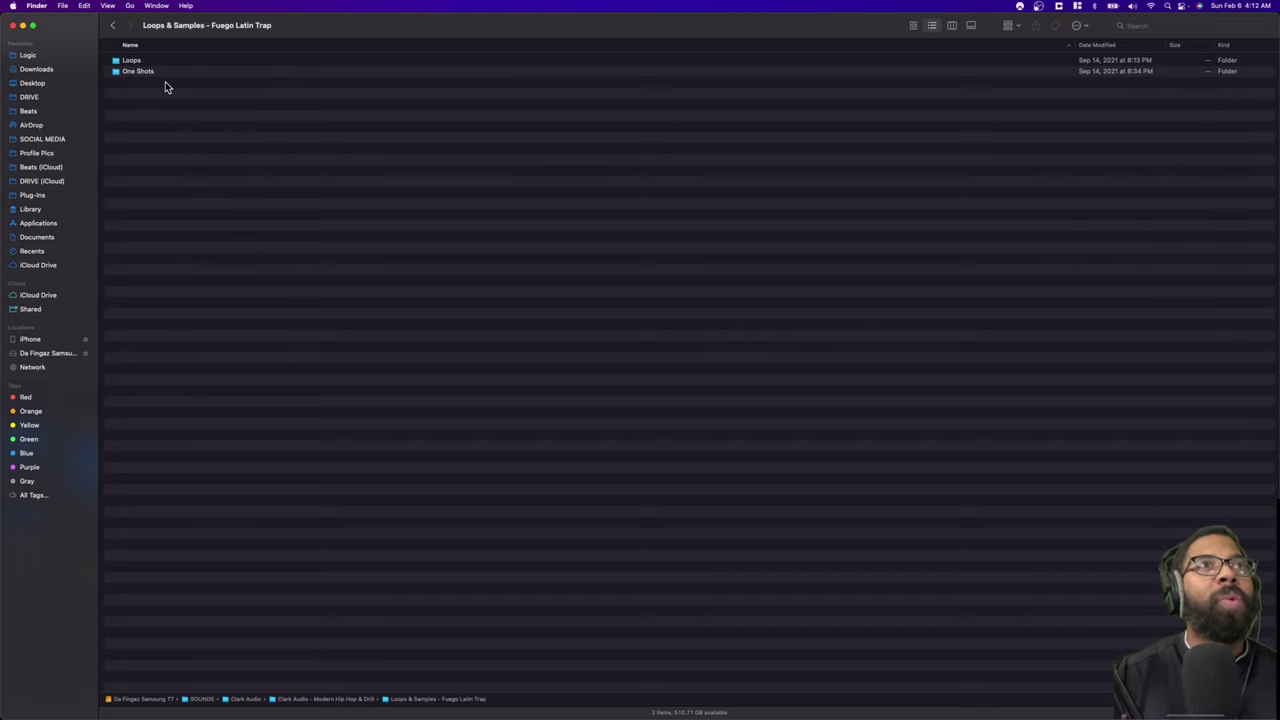
Step: Delete the selected MIDI region and remove the Yamaha and Steinway Grand Piano tracks
{"action": "key", "text": "Delete"}
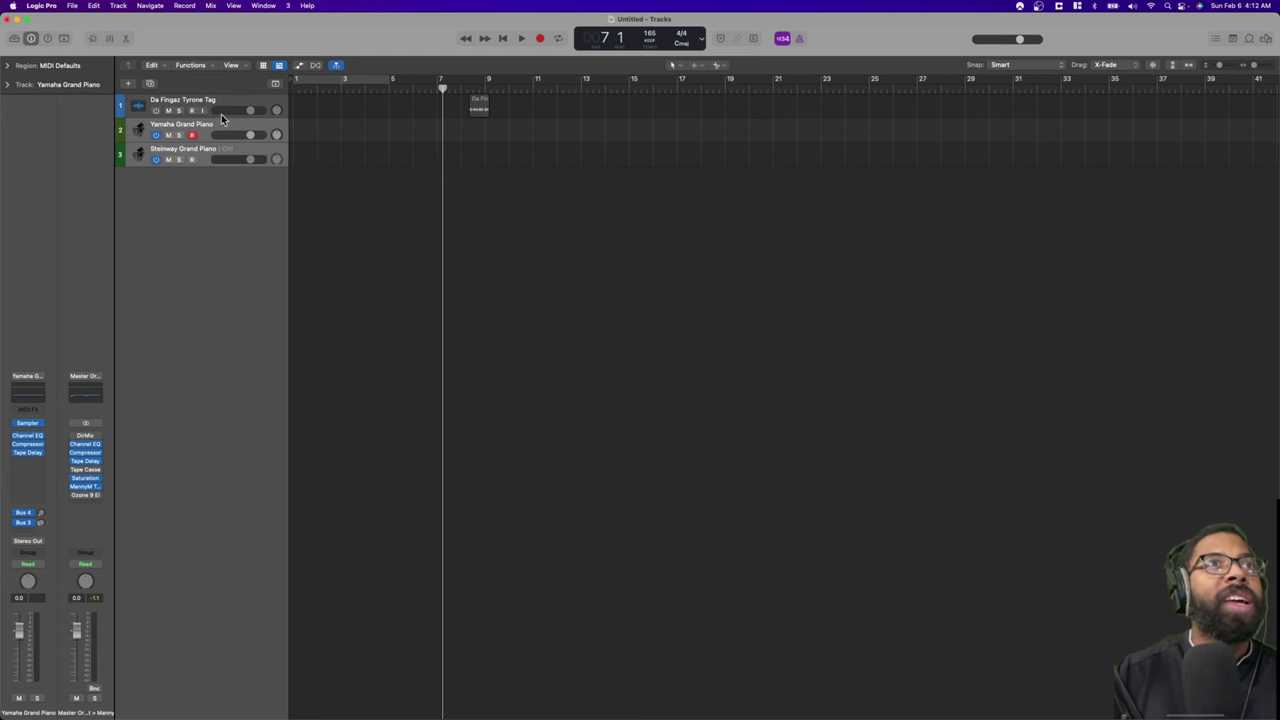
{"action": "key", "text": "super+BackSpace"}
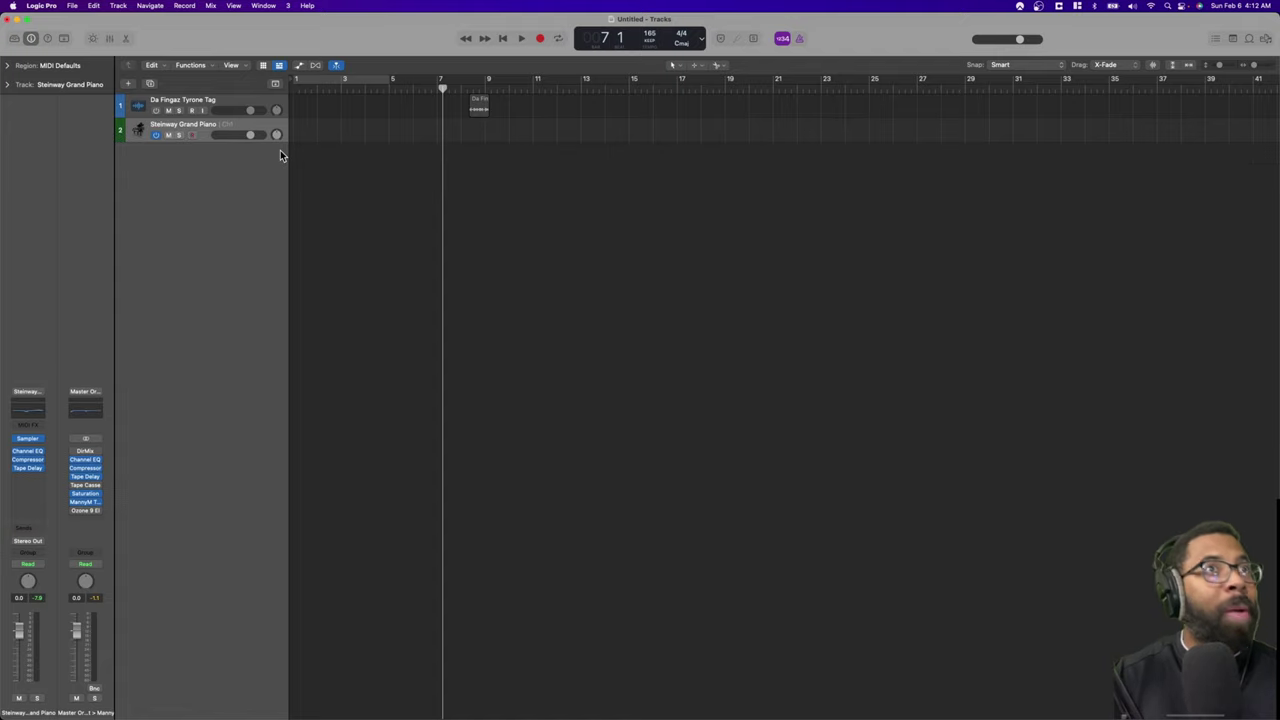
{"action": "key", "text": "super+BackSpace"}
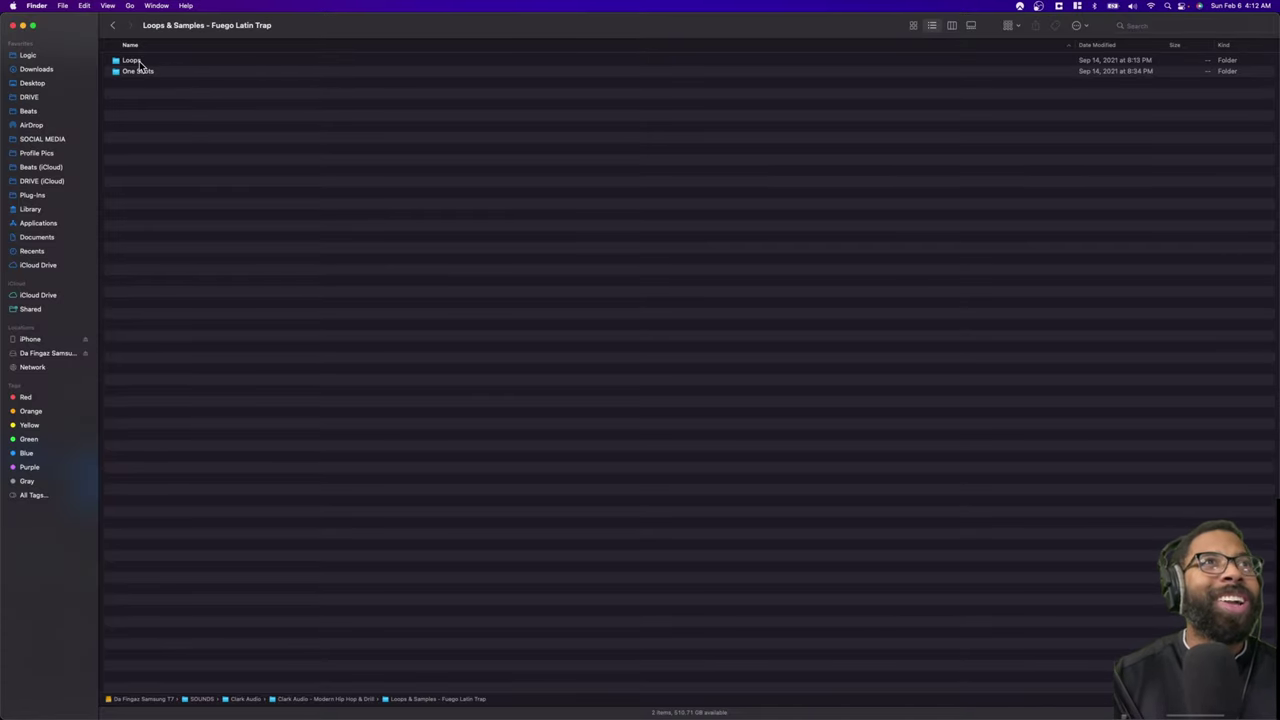
Step: Preview the Fuego Latin Trap melodic loops, from Melodic Multi 90BPM down to Melodic Trap Pluck 160BPM
{"action": "double_click", "coordinate": [138, 62]}
{"action": "left_click", "coordinate": [190, 176]}
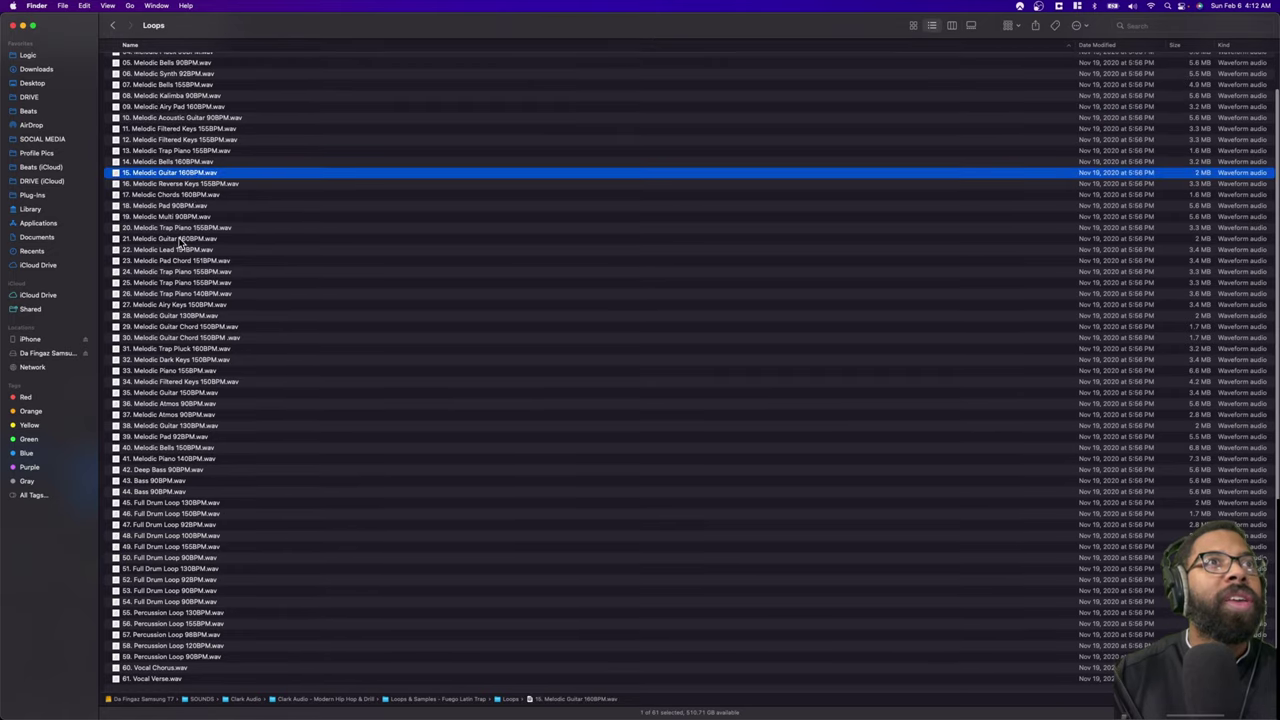
{"action": "left_click", "coordinate": [182, 217]}
{"action": "key", "text": "space"}
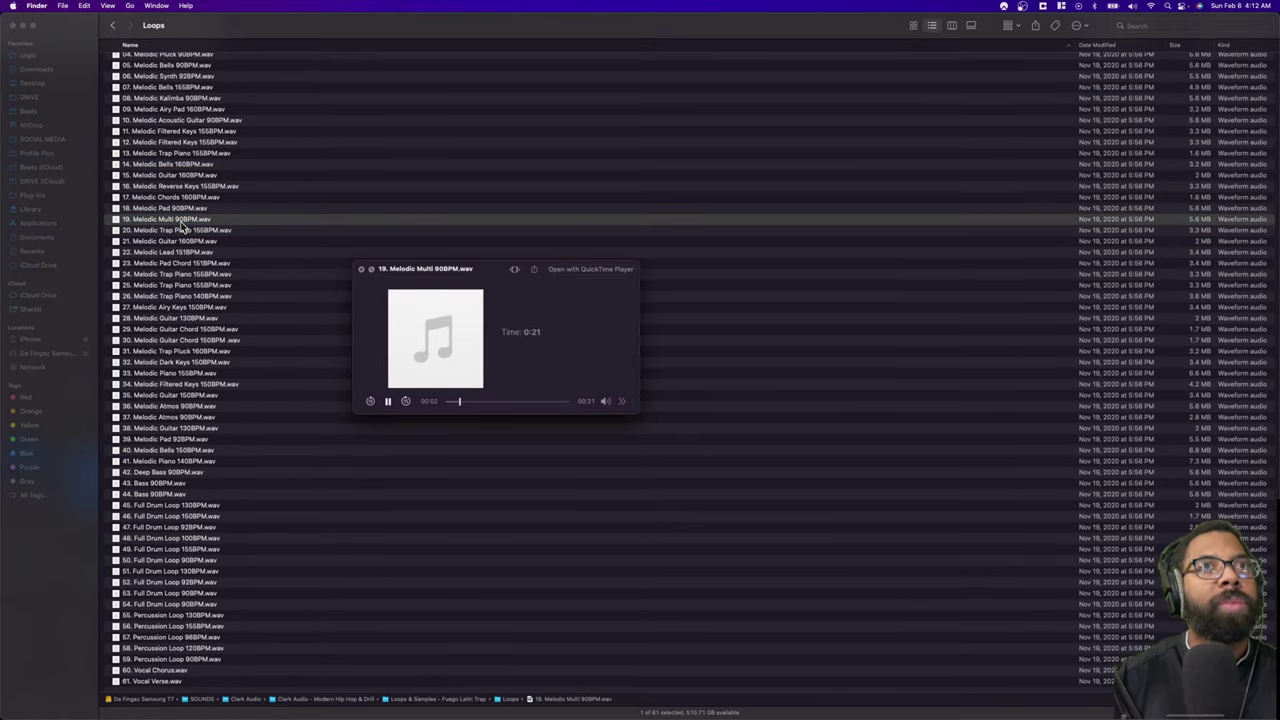
{"action": "key", "text": "Down"}
{"action": "key", "text": "Down"}
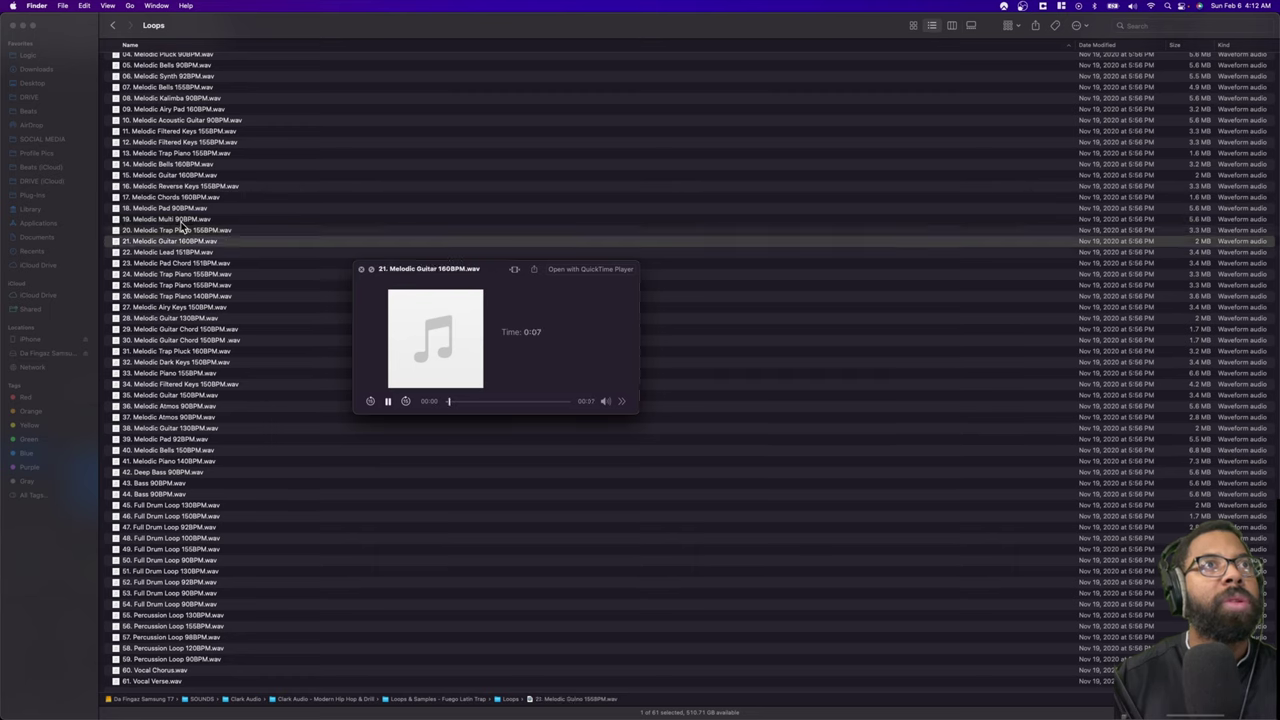
{"action": "key", "text": "Down"}
{"action": "key", "text": "Down"}
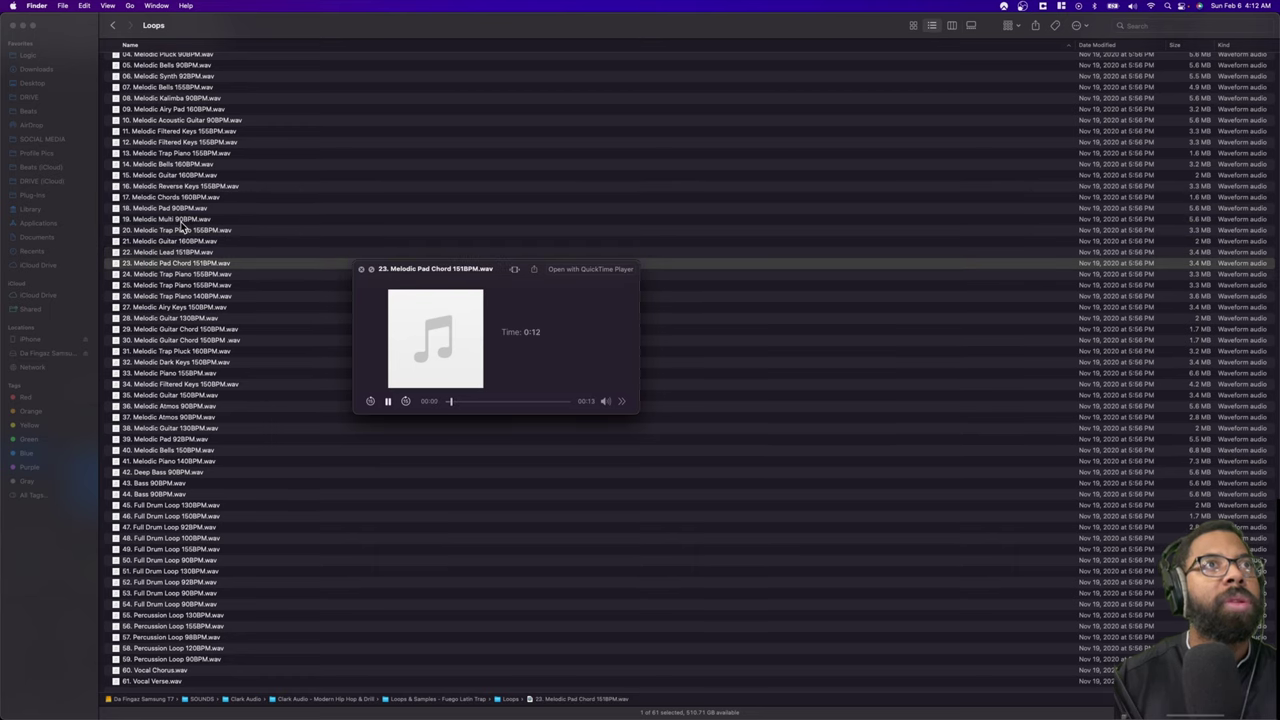
{"action": "key", "text": "Down"}
{"action": "key", "text": "Down"}
{"action": "key", "text": "Down"}
{"action": "key", "text": "Down"}
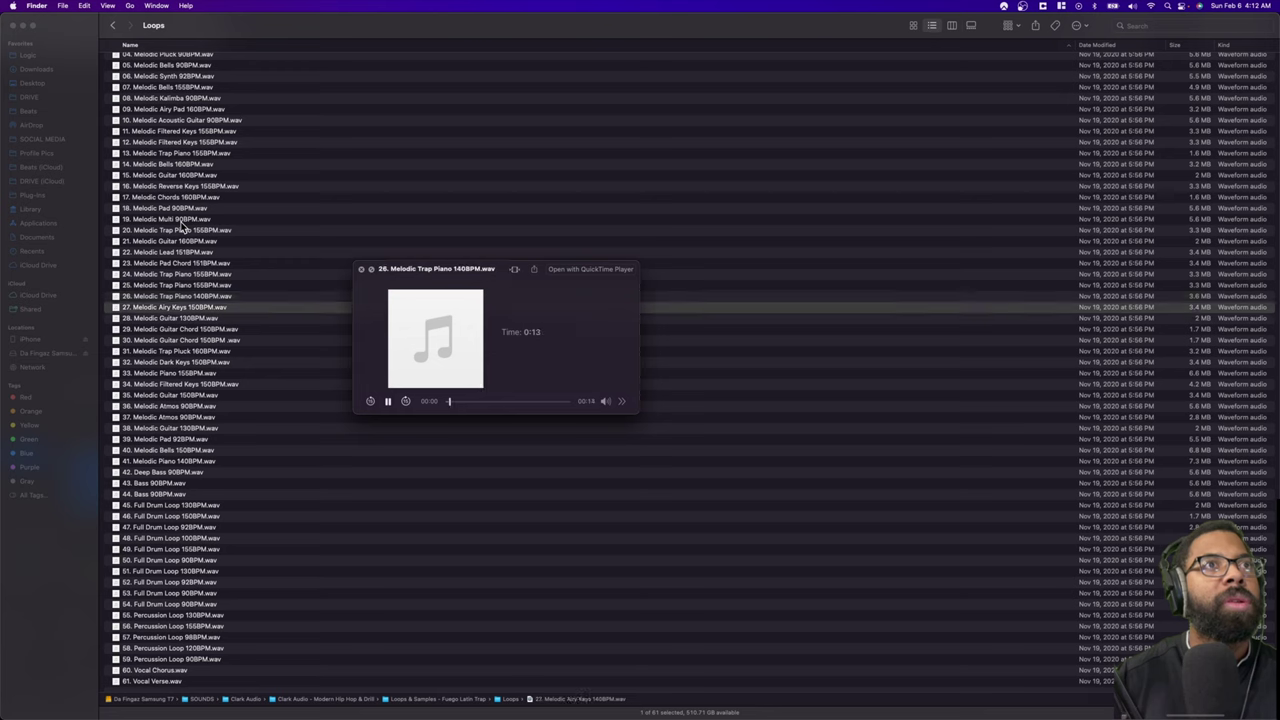
{"action": "key", "text": "Down"}
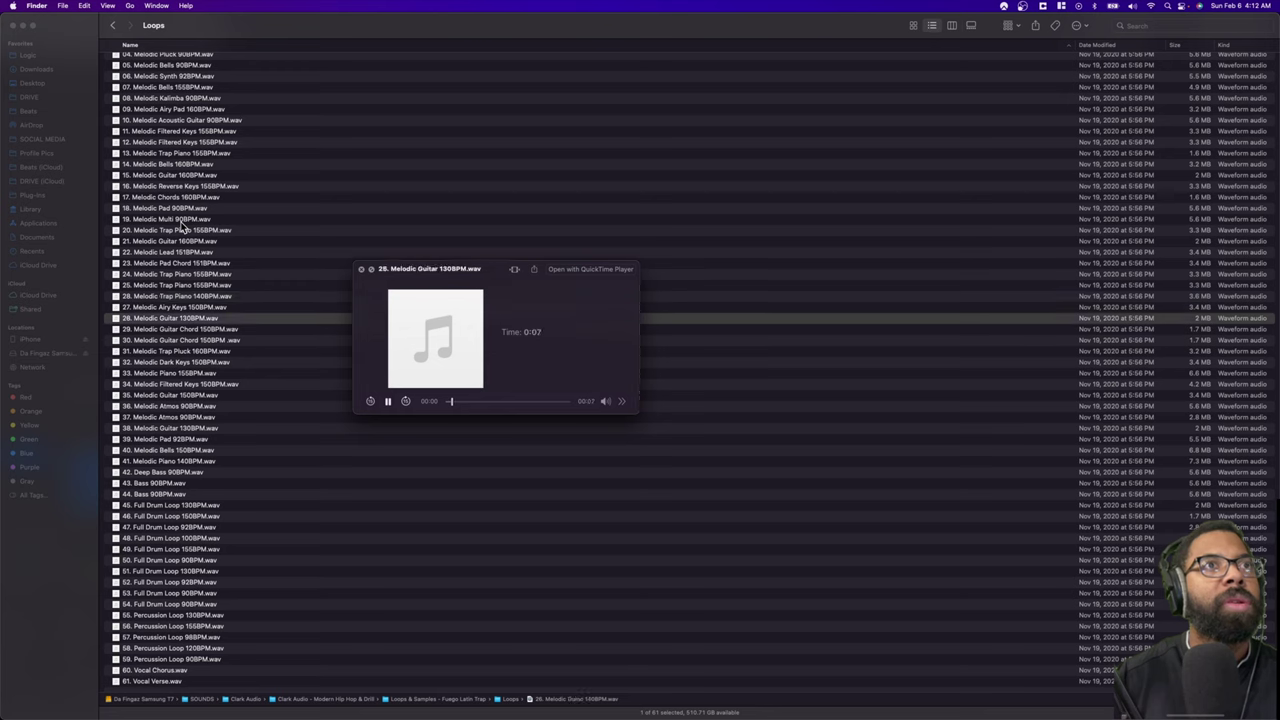
{"action": "key", "text": "Down"}
{"action": "key", "text": "Down"}
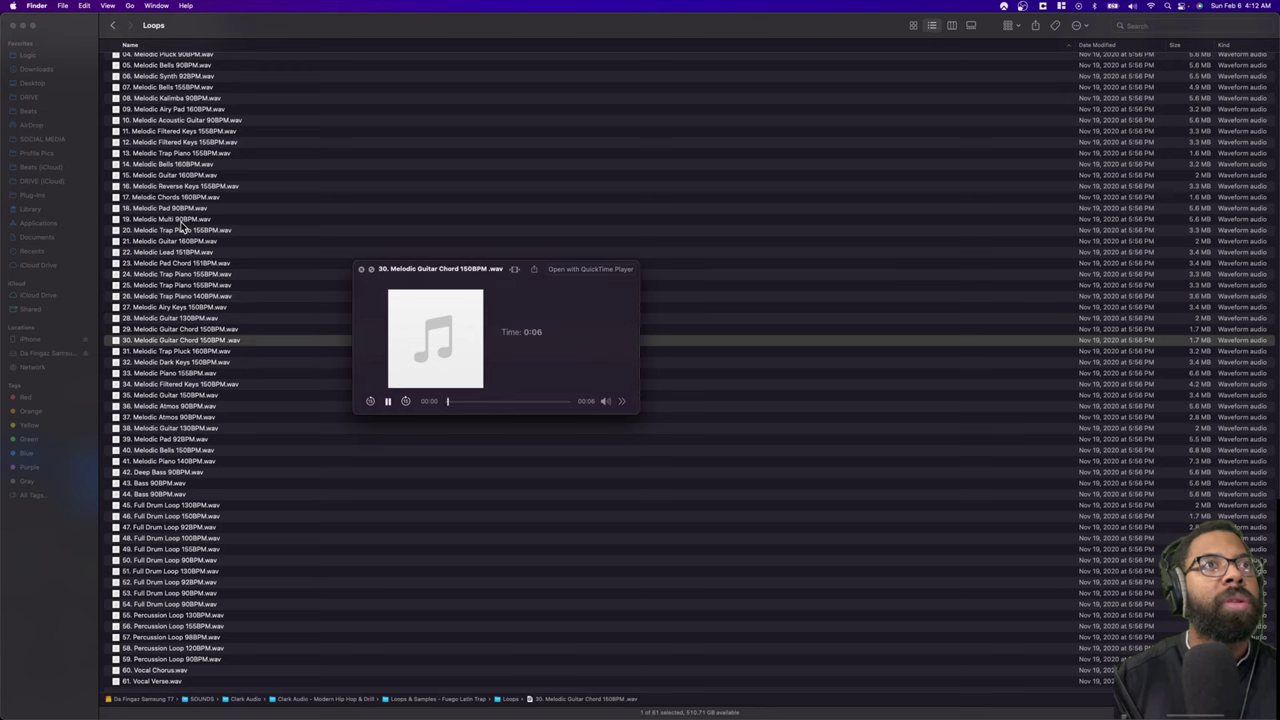
{"action": "key", "text": "Down"}
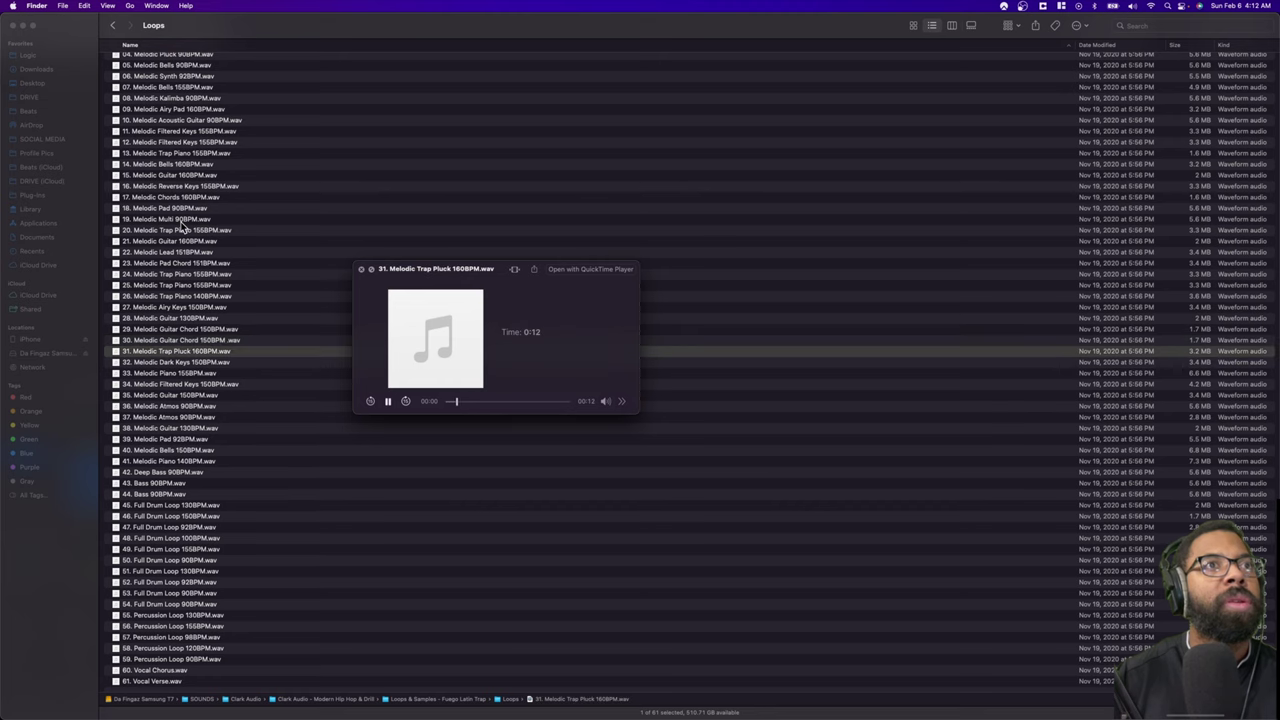
{"action": "key", "text": "Down"}
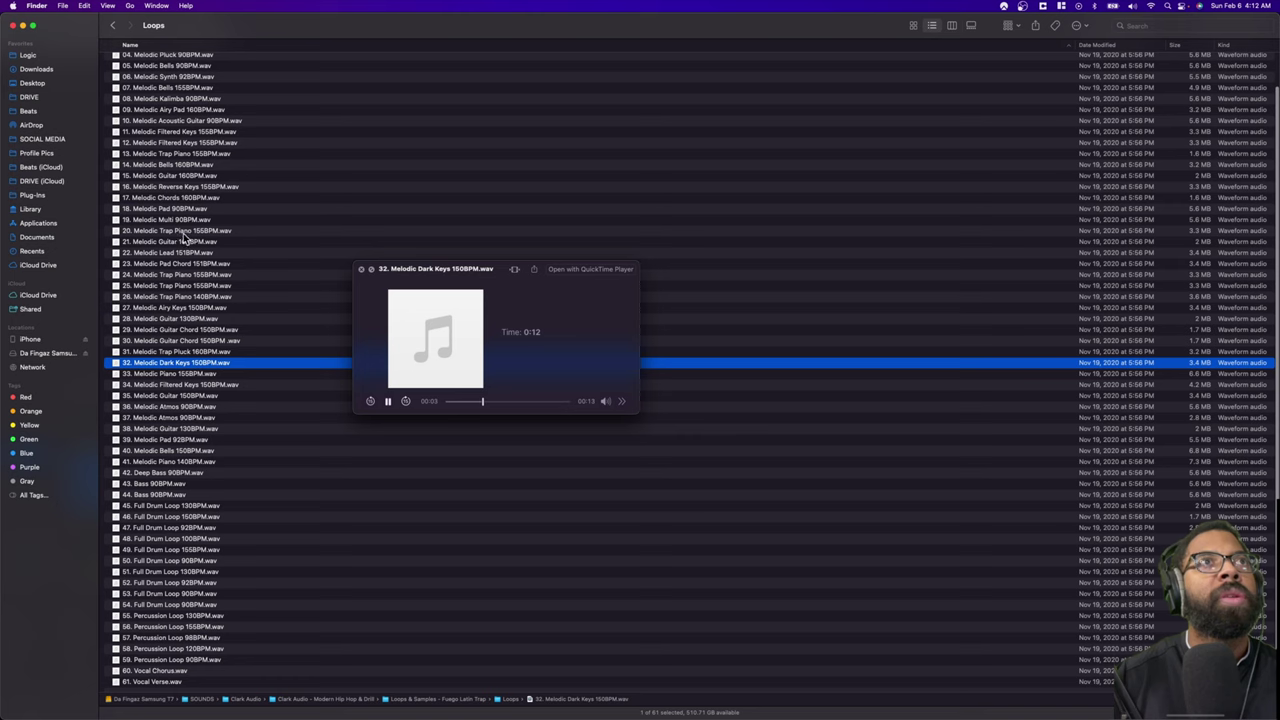
Step: Choose 12. Melodic Filtered Keys 155BPM and drop it onto a new Logic Pro track
{"action": "left_click", "coordinate": [183, 232]}
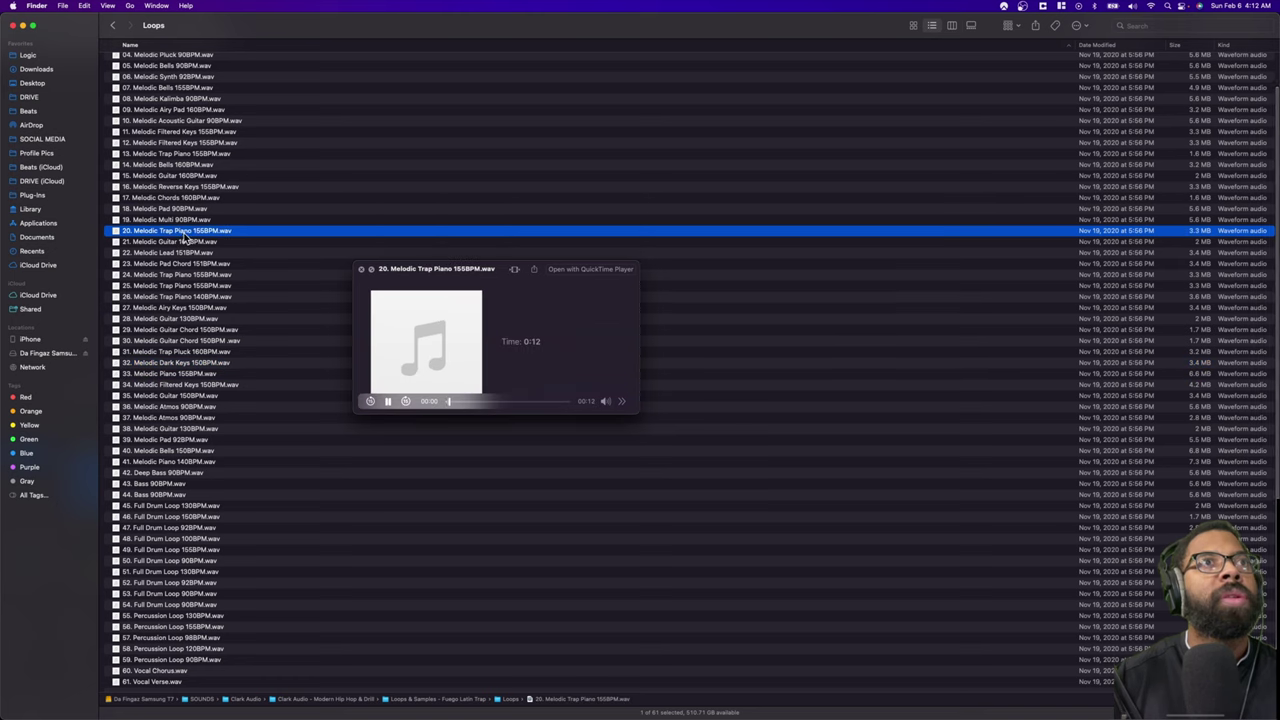
{"action": "left_click", "coordinate": [170, 198]}
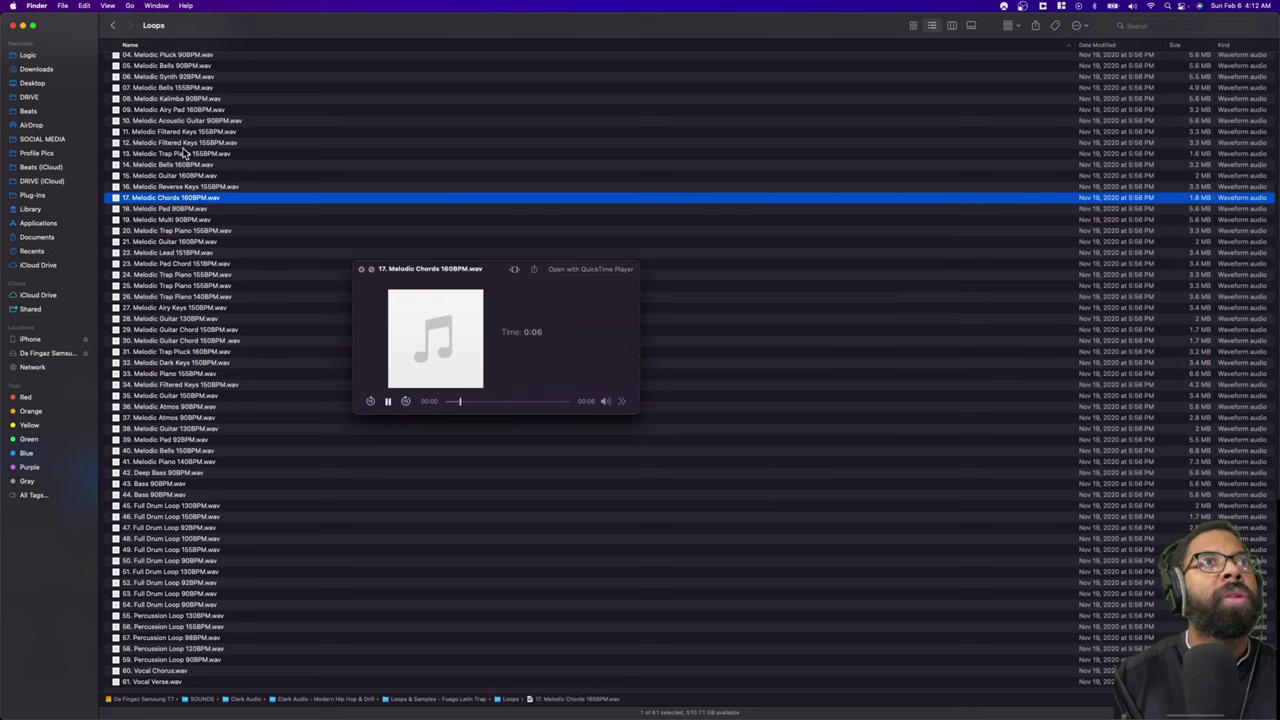
{"action": "left_click", "coordinate": [178, 143]}
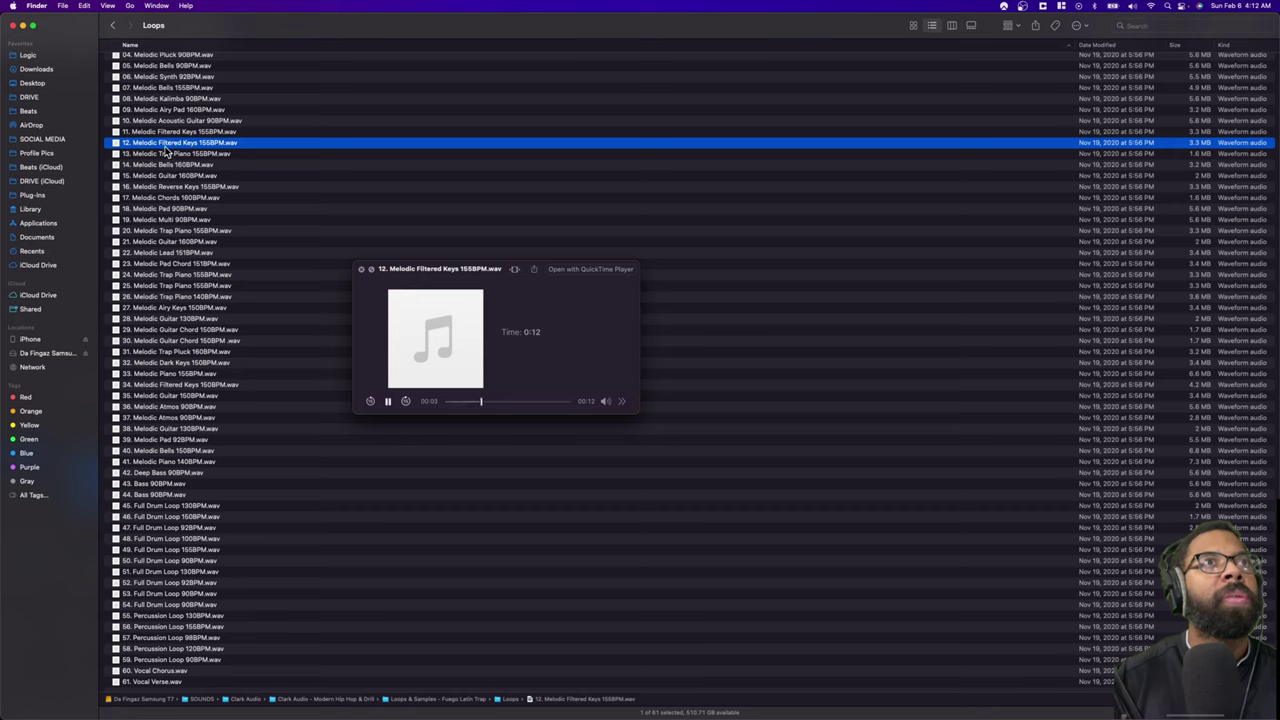
{"action": "left_click_drag", "start_coordinate": [167, 150], "coordinate": [225, 156]}
{"action": "key", "text": "super+Tab"}
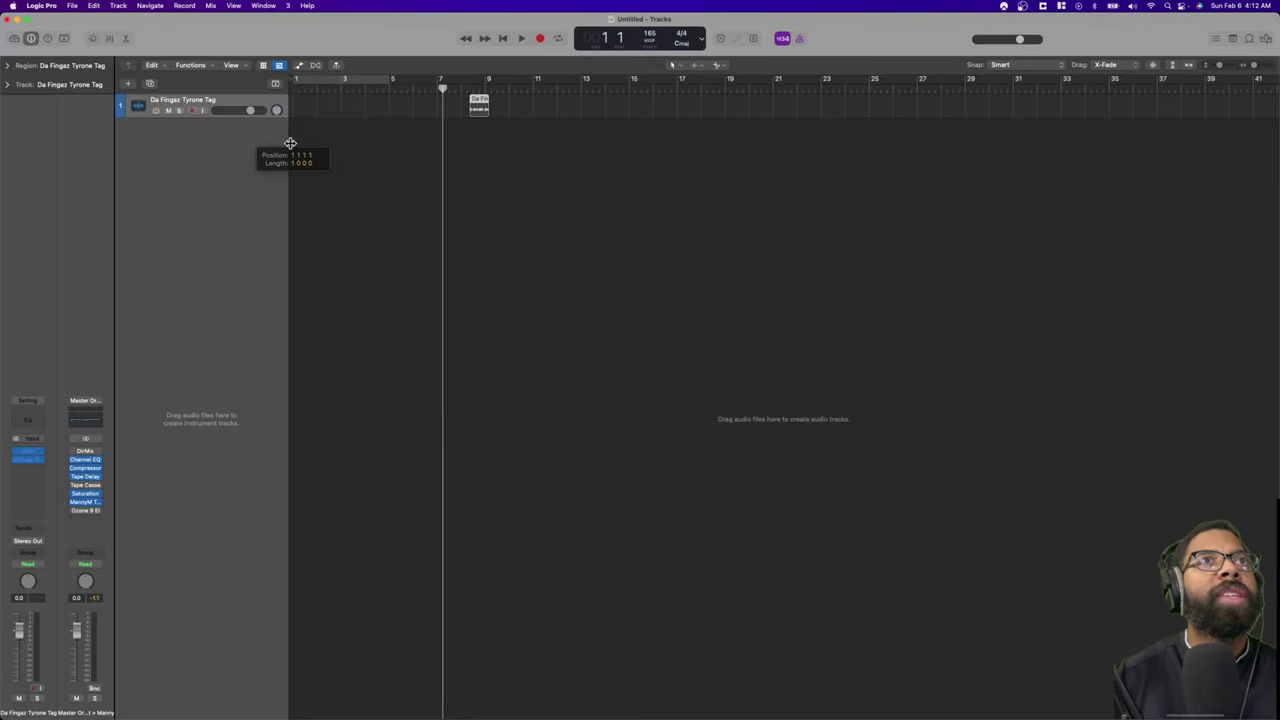
{"action": "left_click_drag", "start_coordinate": [225, 156], "coordinate": [316, 138]}
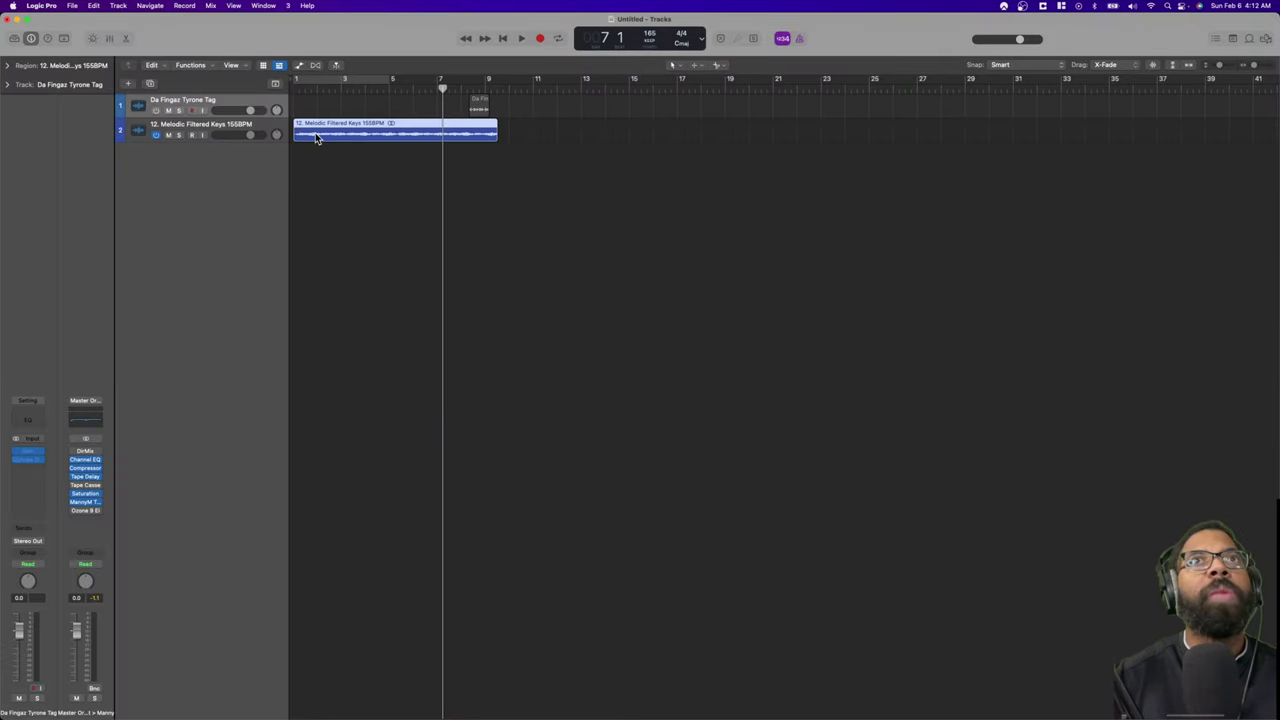
Step: Set the project tempo to 155 BPM and enable flex time on the keys track
{"action": "double_click", "coordinate": [648, 33]}
{"action": "type", "text": "155"}
{"action": "key", "text": "Return"}
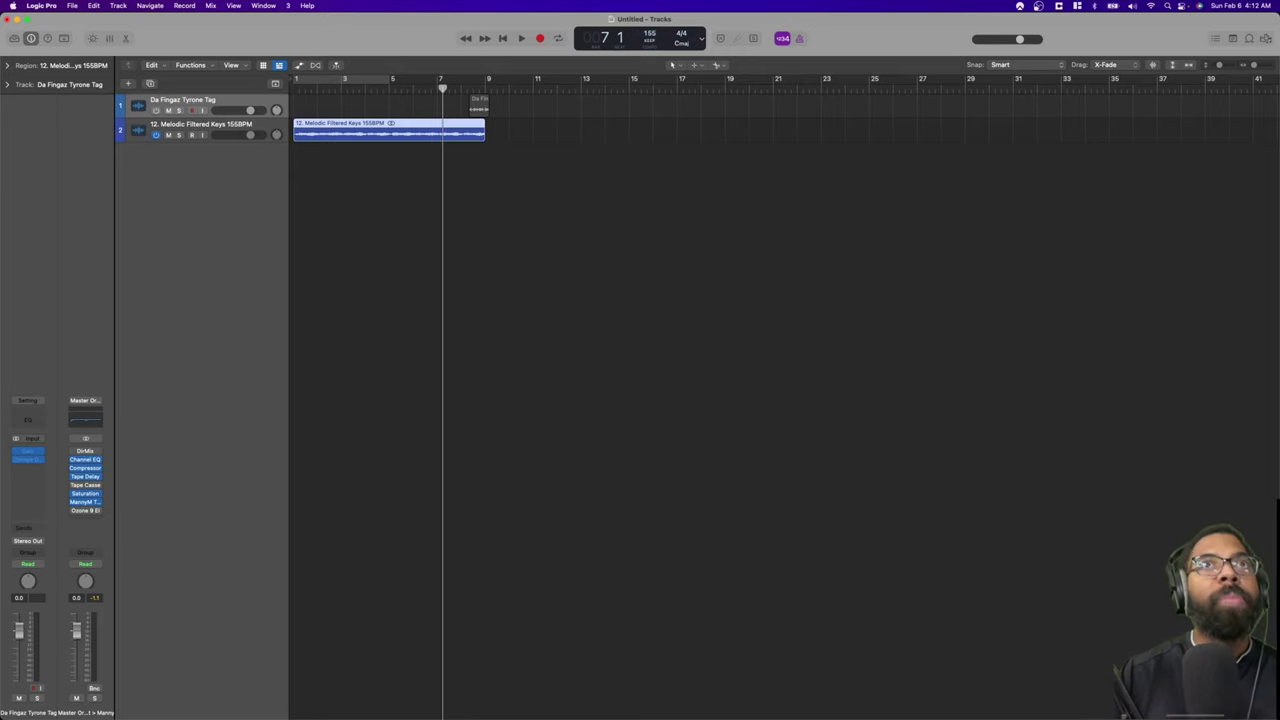
{"action": "left_click", "coordinate": [316, 66]}
{"action": "left_click", "coordinate": [213, 152]}
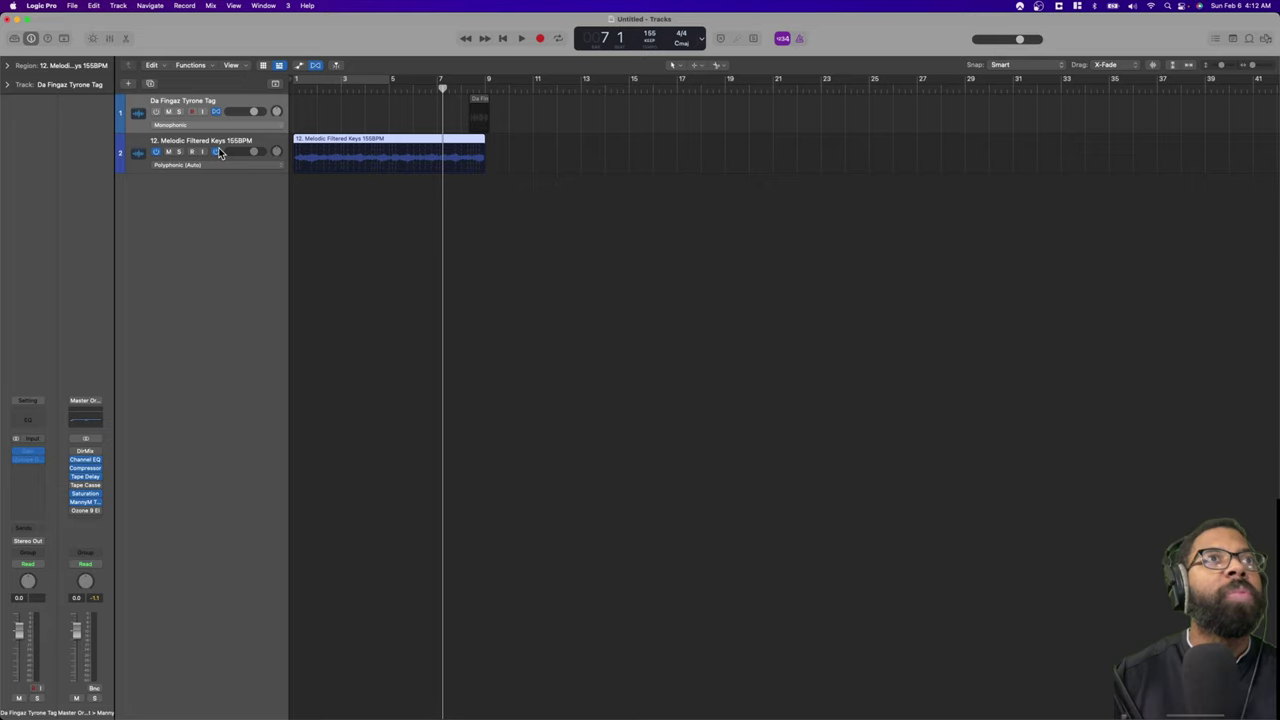
Step: Change the tempo to 140 BPM and play the stretched keys loop from the start
{"action": "double_click", "coordinate": [650, 36]}
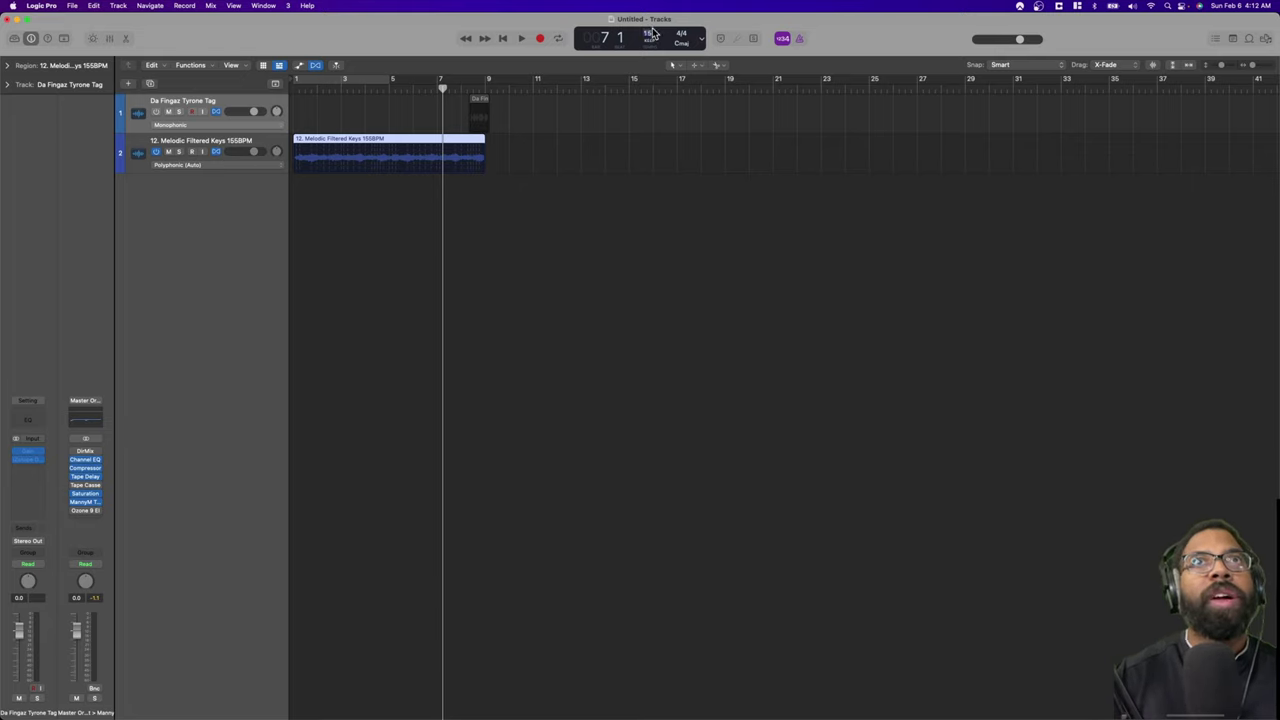
{"action": "type", "text": "140"}
{"action": "key", "text": "Return"}
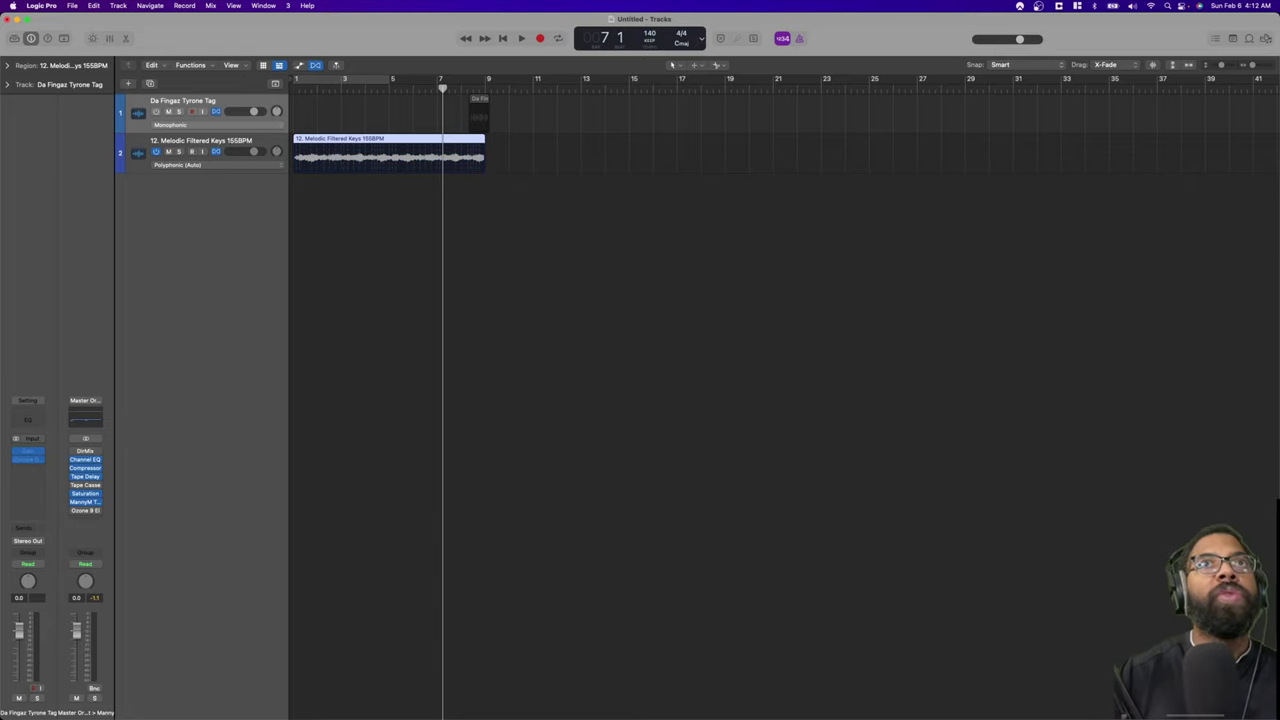
{"action": "key", "text": "Return"}
{"action": "key", "text": "space"}
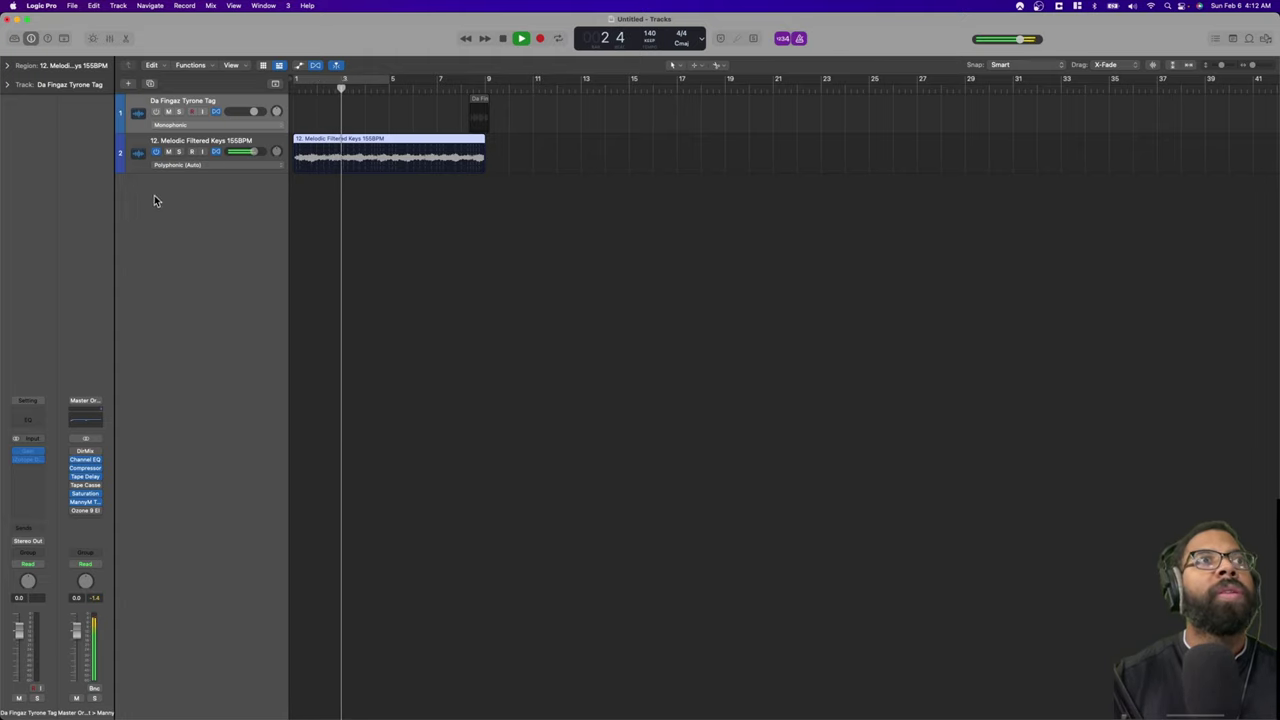
{"action": "key", "text": "space"}
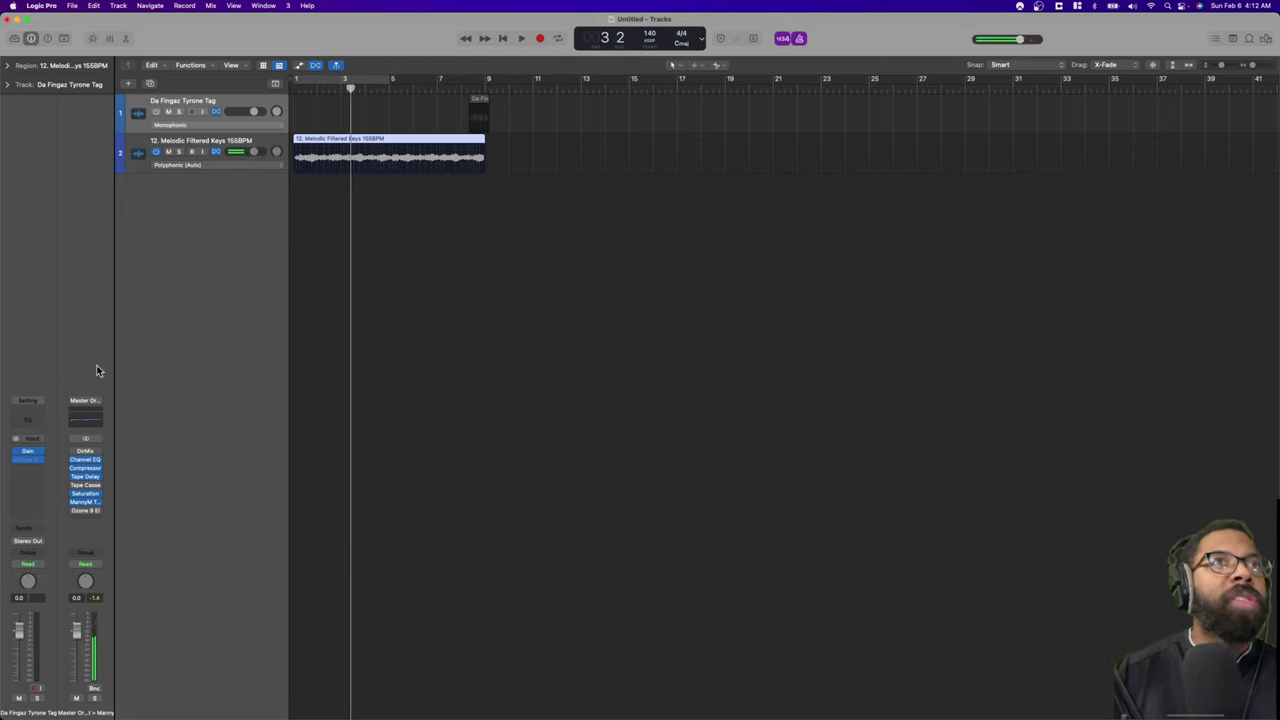
Step: Add a Channel EQ to the keys track, cutting the low end below about 250 Hz
{"action": "left_click", "coordinate": [226, 143]}
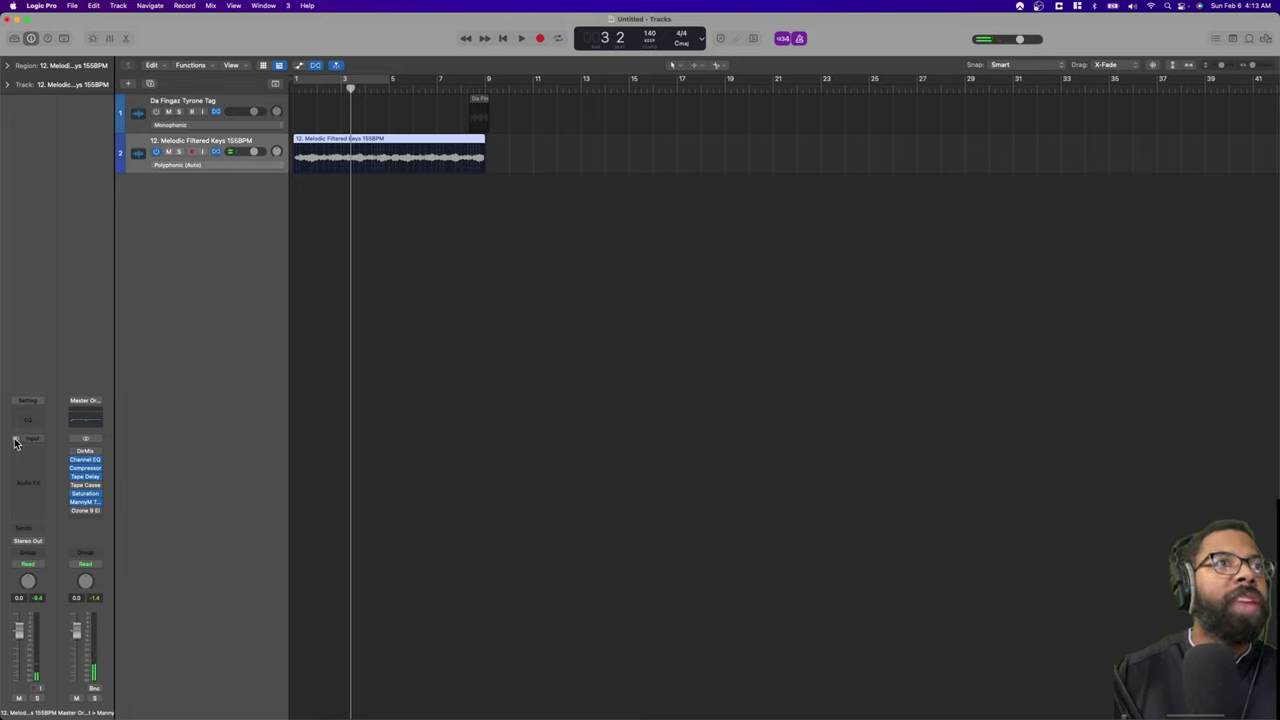
{"action": "left_click", "coordinate": [37, 412]}
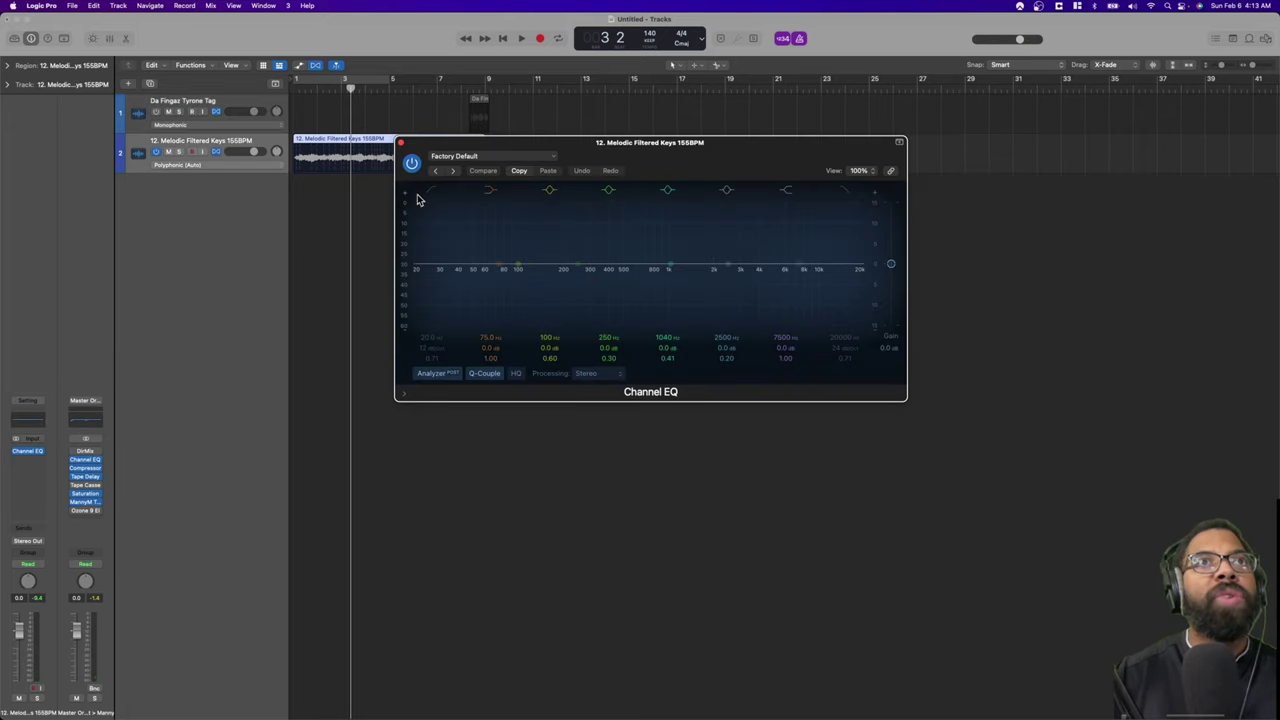
{"action": "left_click_drag", "start_coordinate": [417, 269], "coordinate": [573, 289]}
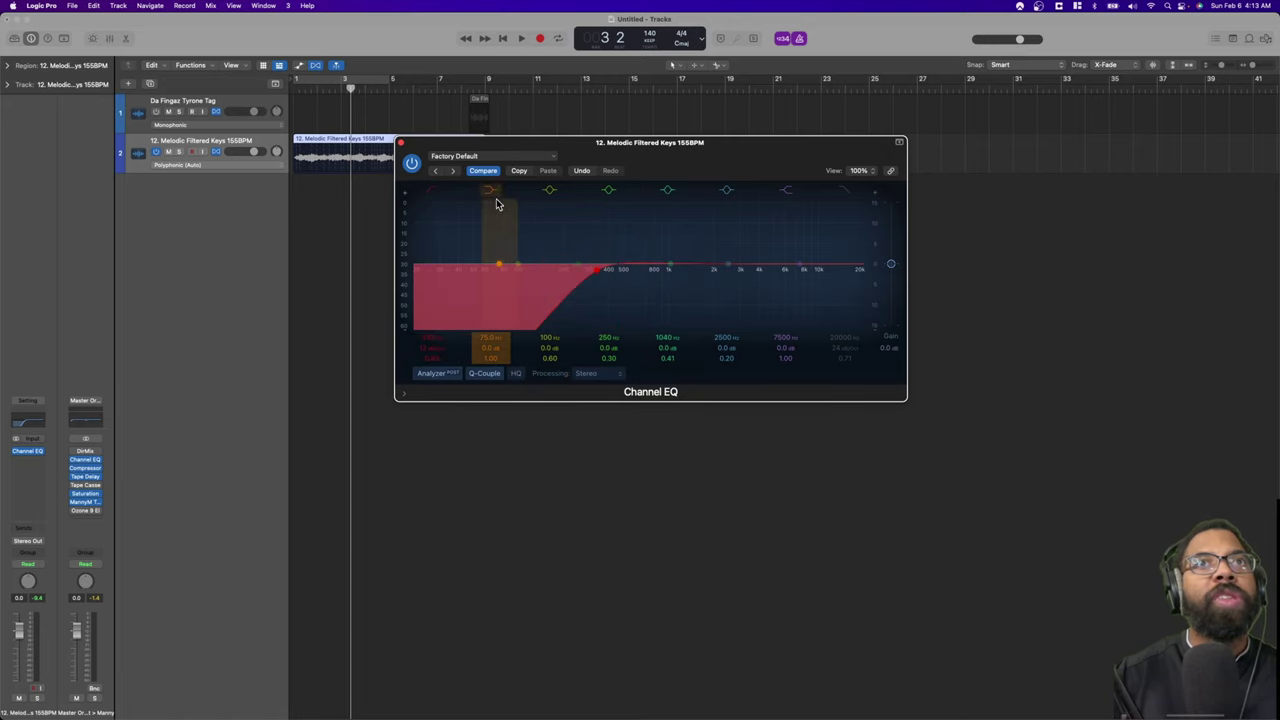
{"action": "key", "text": "space"}
{"action": "left_click", "coordinate": [400, 142]}
Step: Repeat the keys region through bar 17 and cycle playback over bars 1–17
{"action": "key", "text": "super+r"}
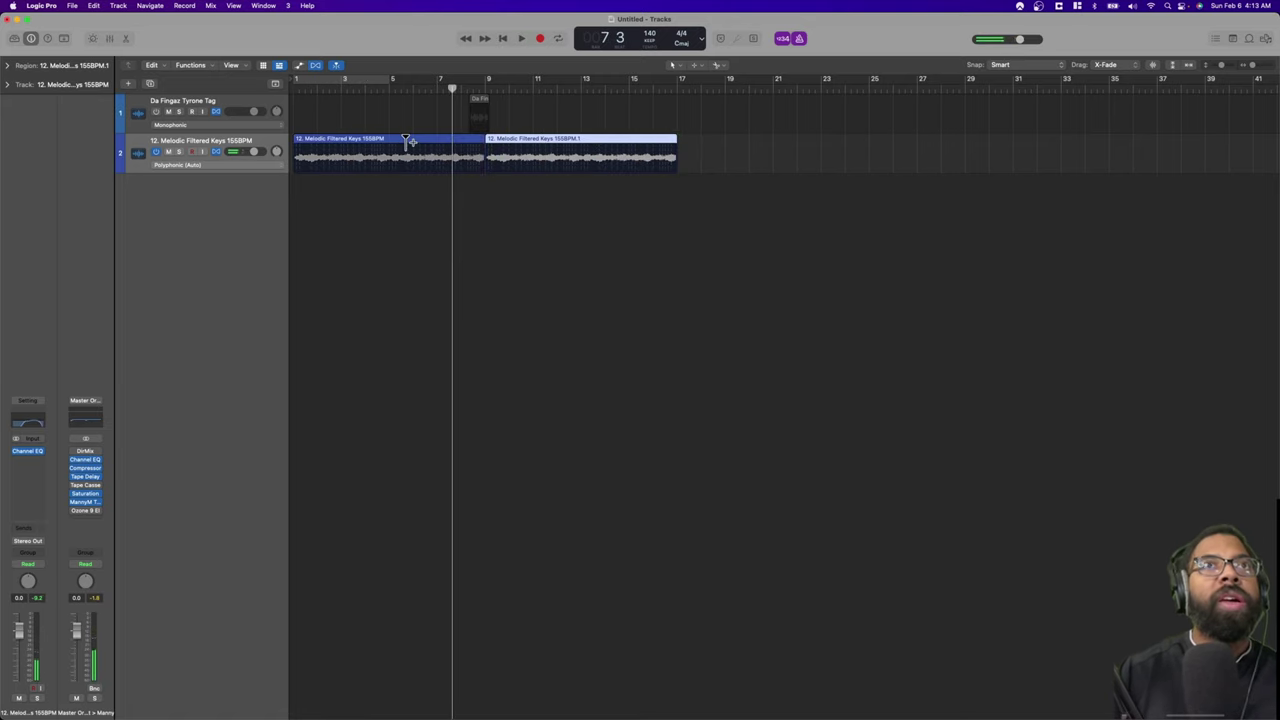
{"action": "key", "text": "u"}
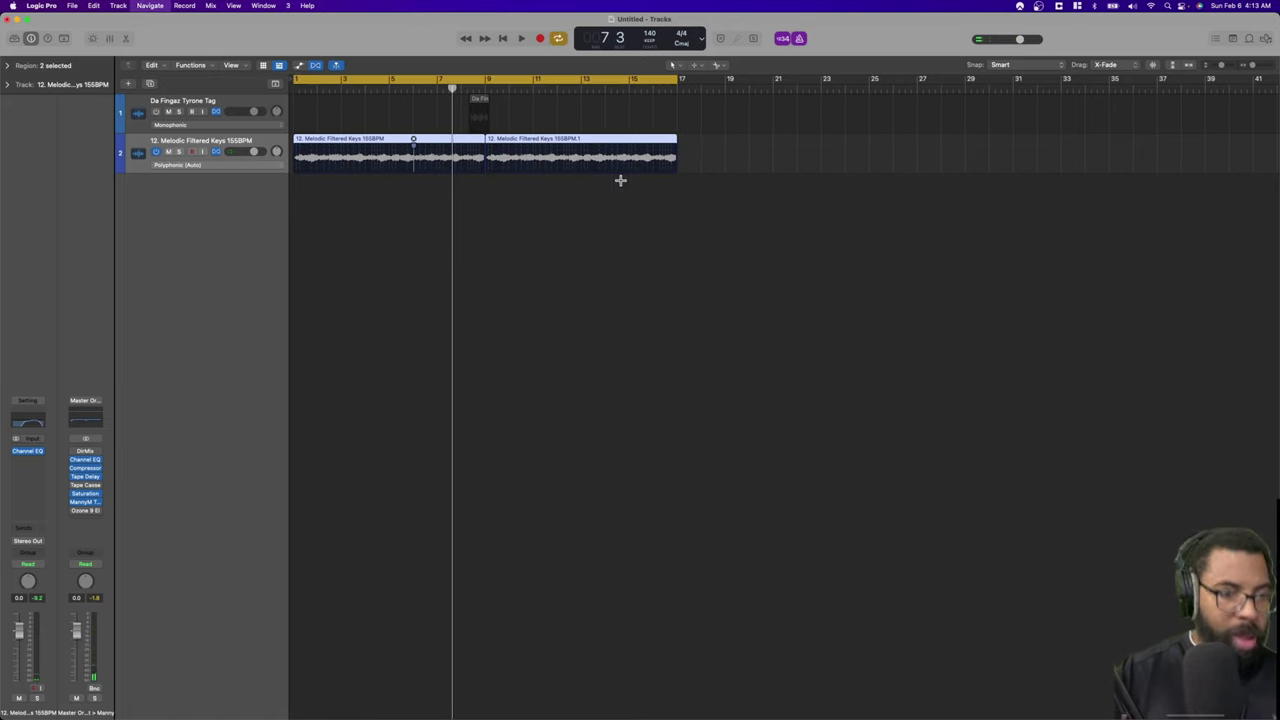
{"action": "key", "text": "Return"}
Step: Audition Full Drum Loops 51 and 45 in Finder, settling on 46. Full Drum Loop 150BPM
{"action": "key", "text": "super+Tab"}
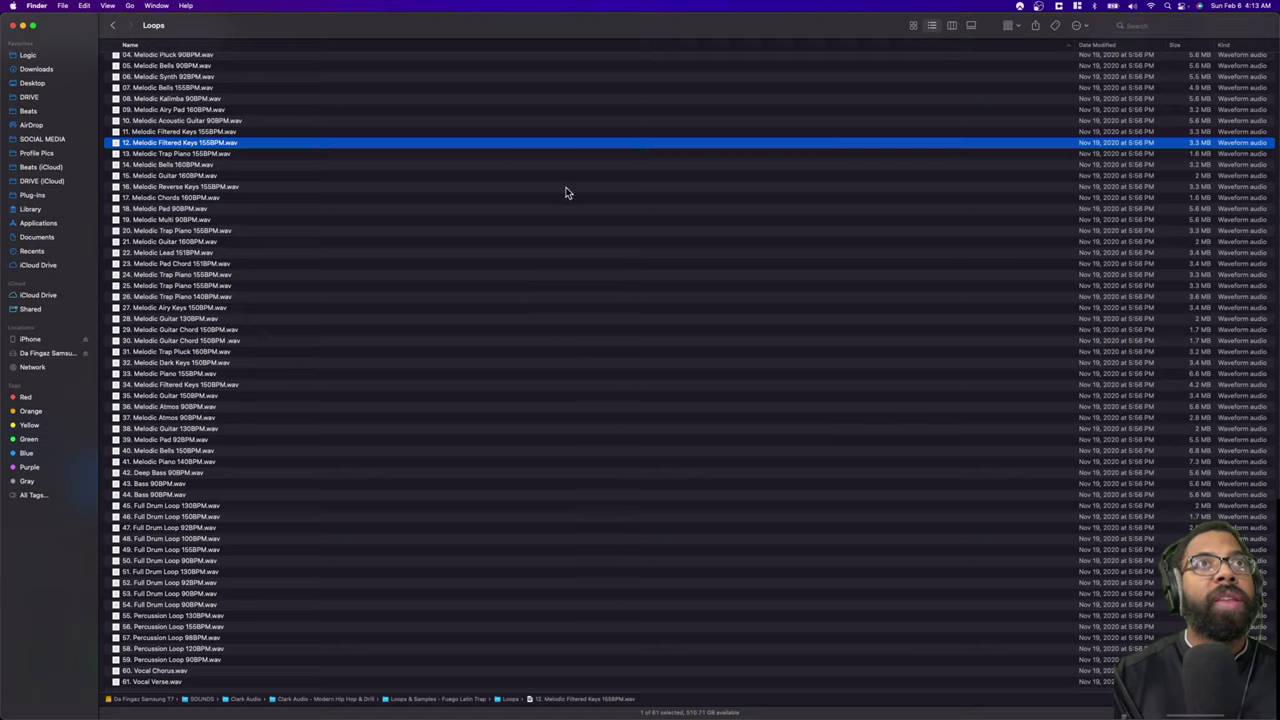
{"action": "left_click", "coordinate": [200, 571]}
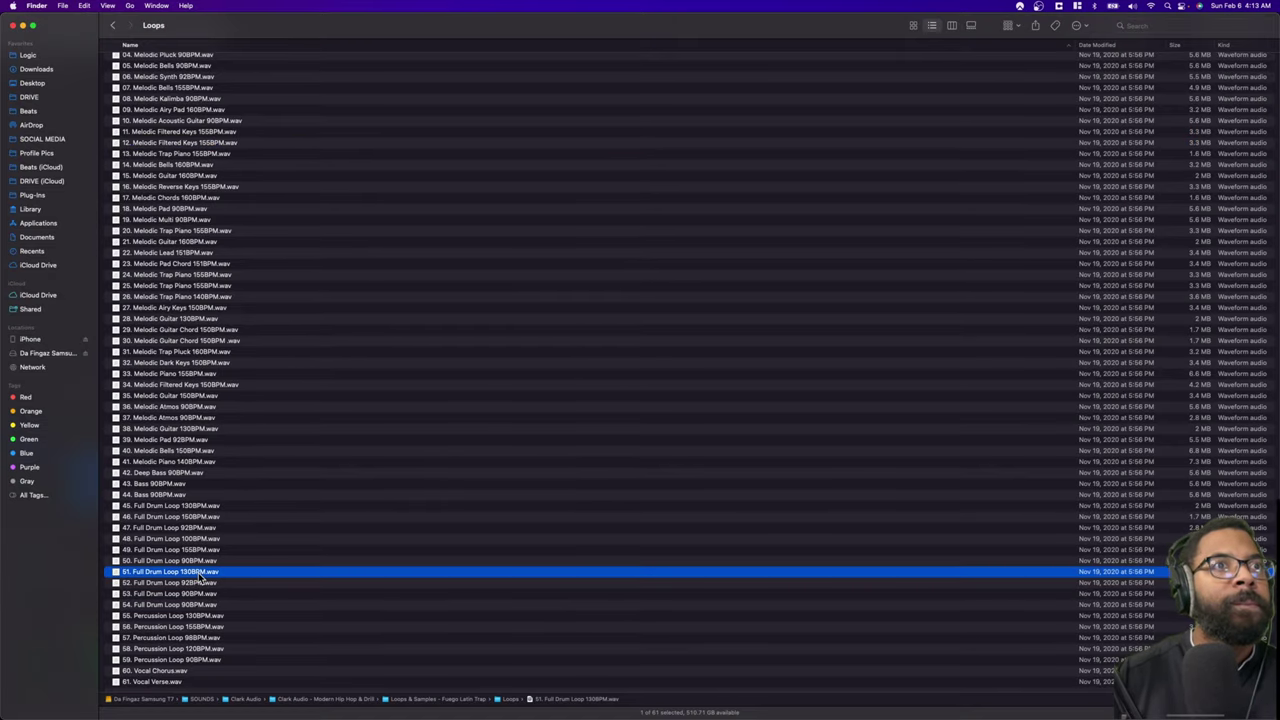
{"action": "key", "text": "space"}
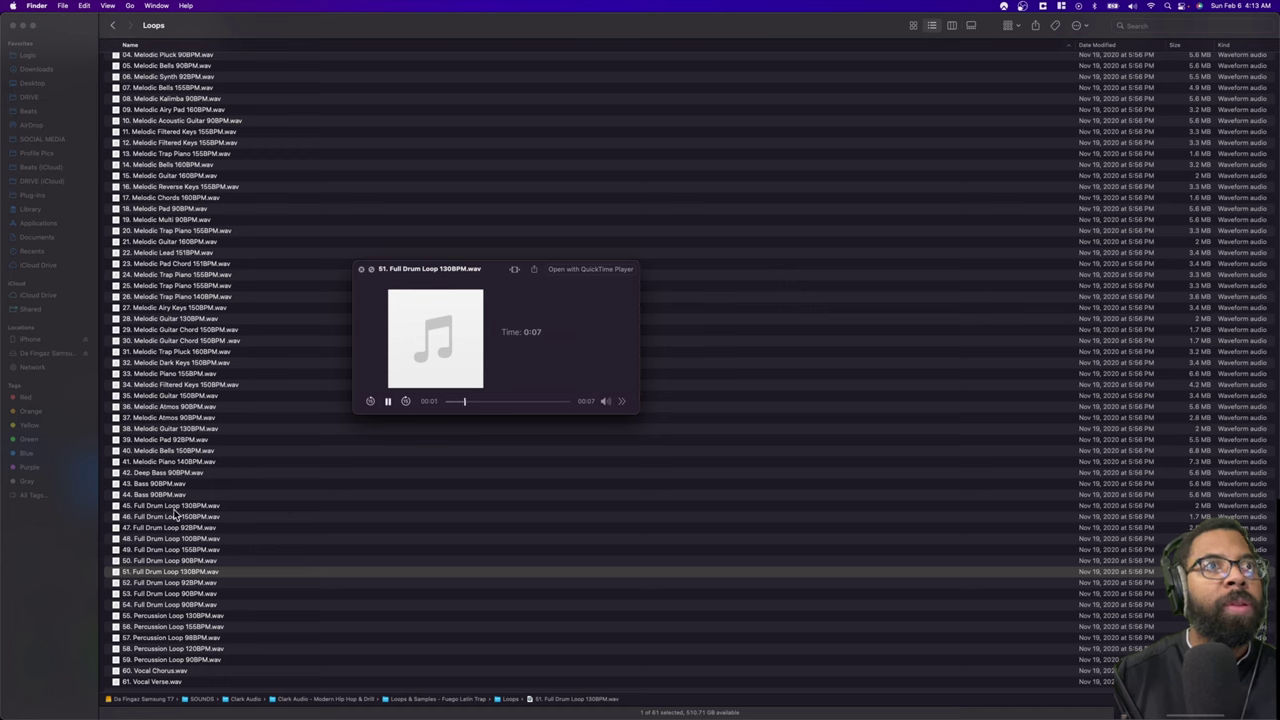
{"action": "left_click", "coordinate": [181, 507]}
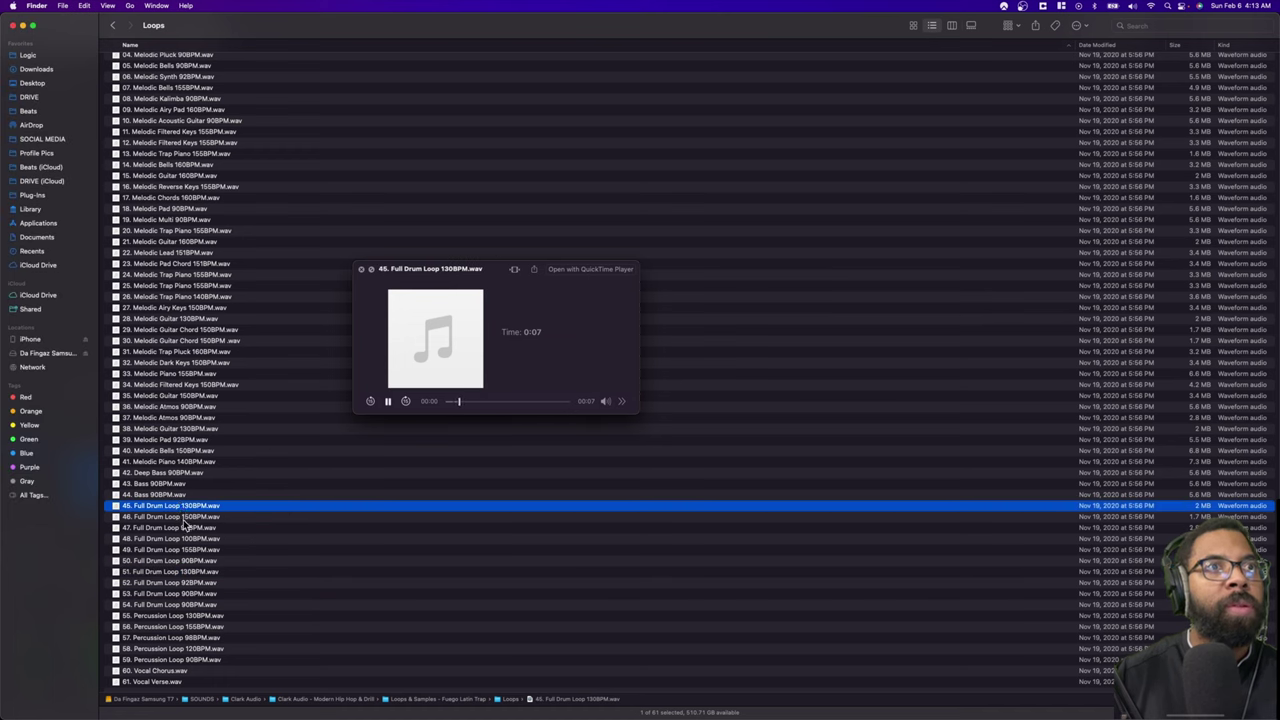
{"action": "left_click", "coordinate": [182, 517]}
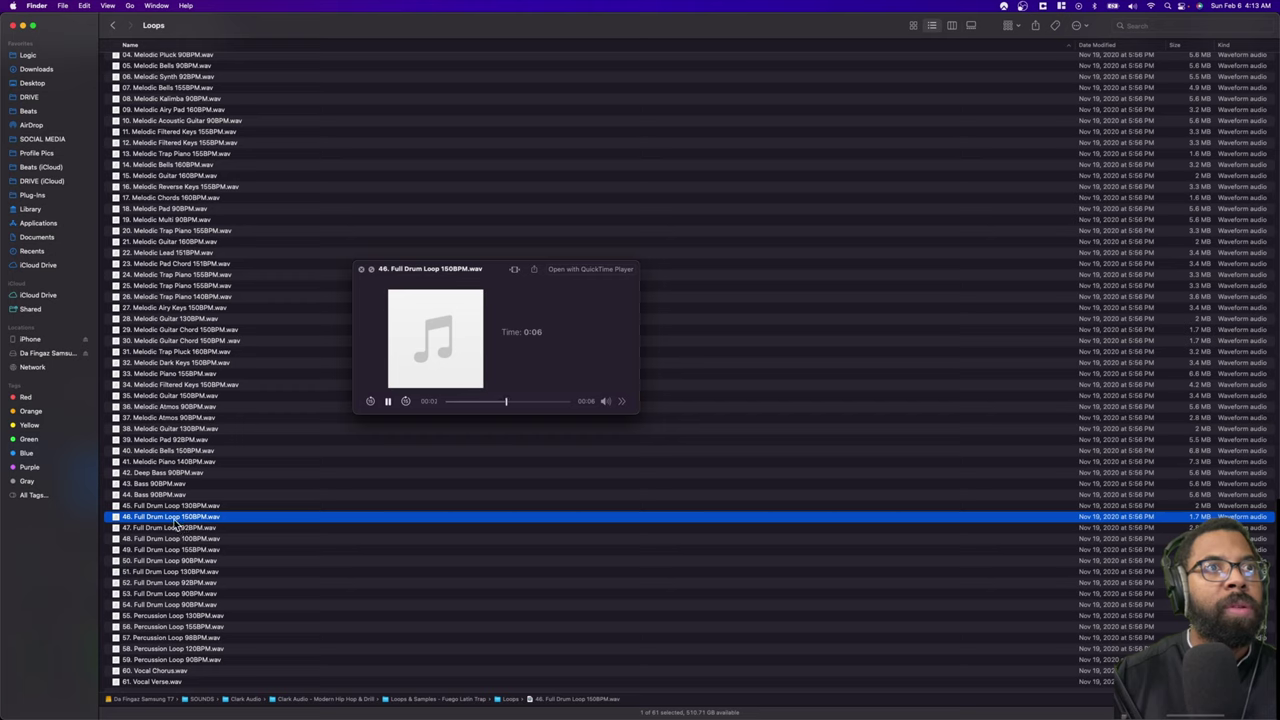
{"action": "key", "text": "space"}
Step: Put 46. Full Drum Loop 150BPM on a new track with Rhythmic flex mode
{"action": "left_click_drag", "start_coordinate": [163, 517], "coordinate": [300, 213]}
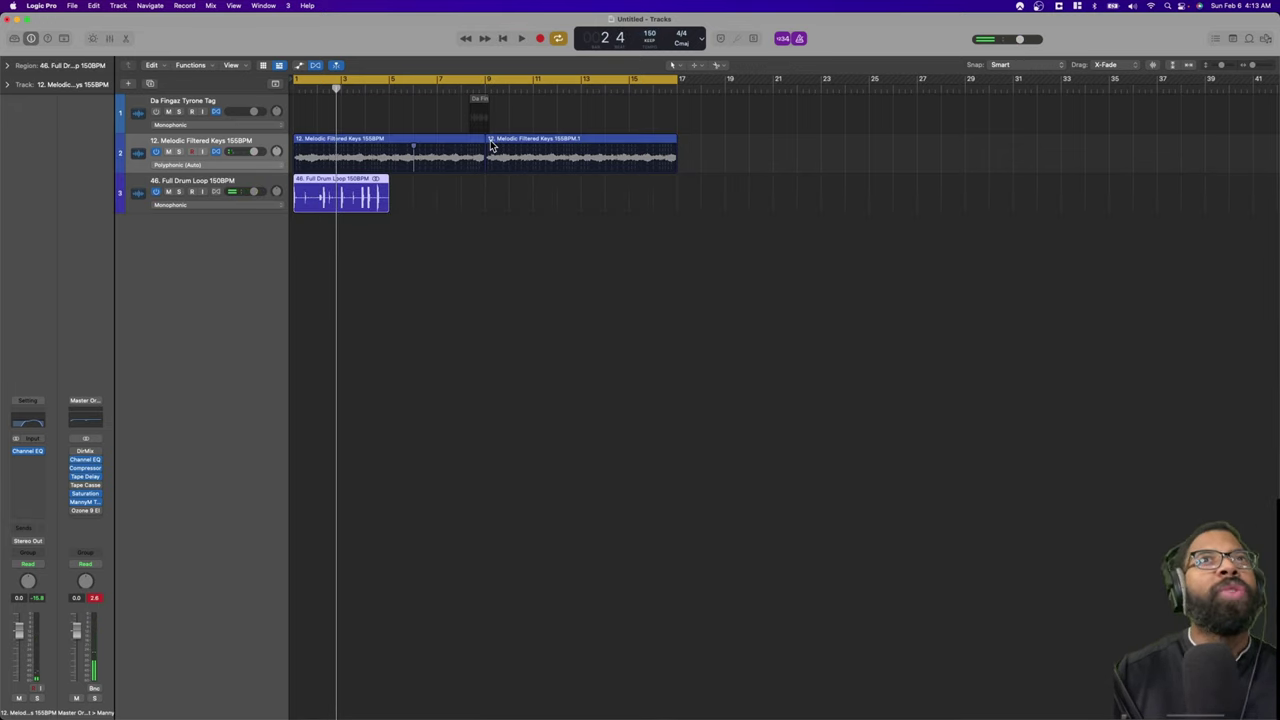
{"action": "left_click", "coordinate": [217, 192]}
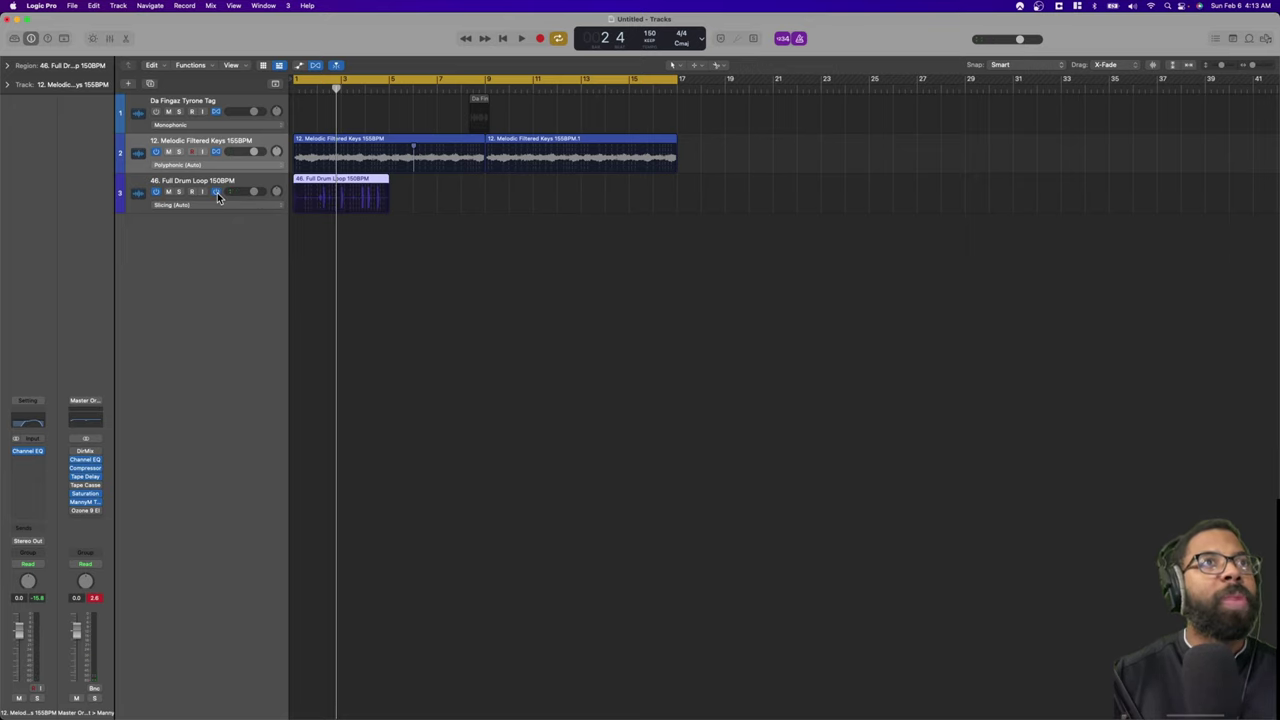
{"action": "left_click", "coordinate": [211, 205]}
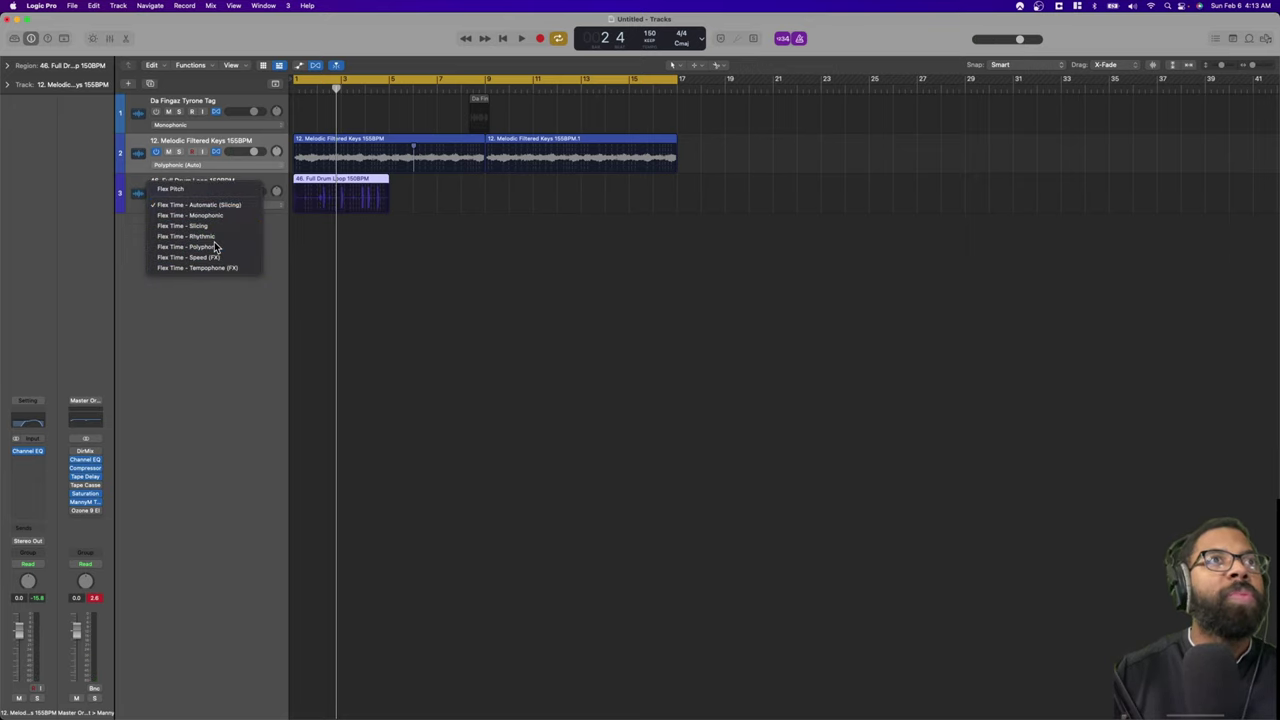
{"action": "left_click", "coordinate": [214, 247]}
{"action": "left_click", "coordinate": [205, 196]}
{"action": "left_click", "coordinate": [616, 122]}
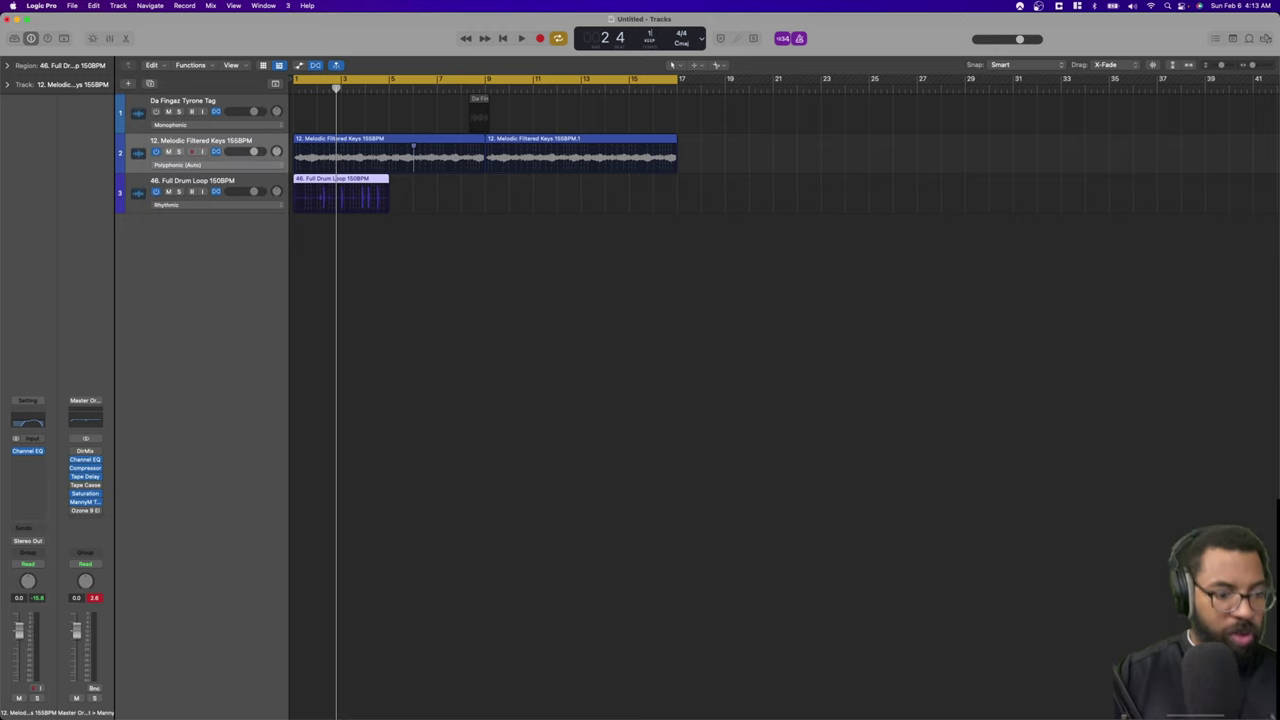
{"action": "left_click", "coordinate": [650, 38]}
{"action": "type", "text": "40"}
Step: Play keys and drums together, repeat the drum loop to bar 17, then return to Finder
{"action": "key", "text": "Return"}
{"action": "key", "text": "space"}
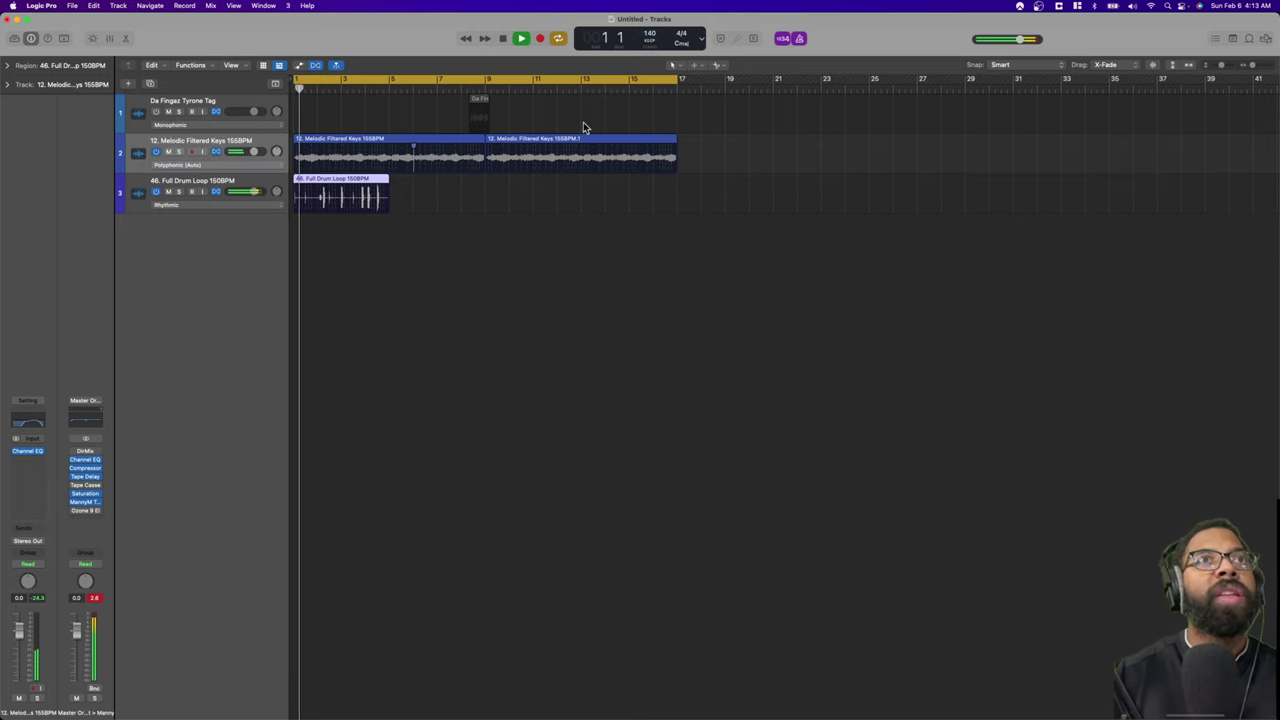
{"action": "key", "text": "super+r"}
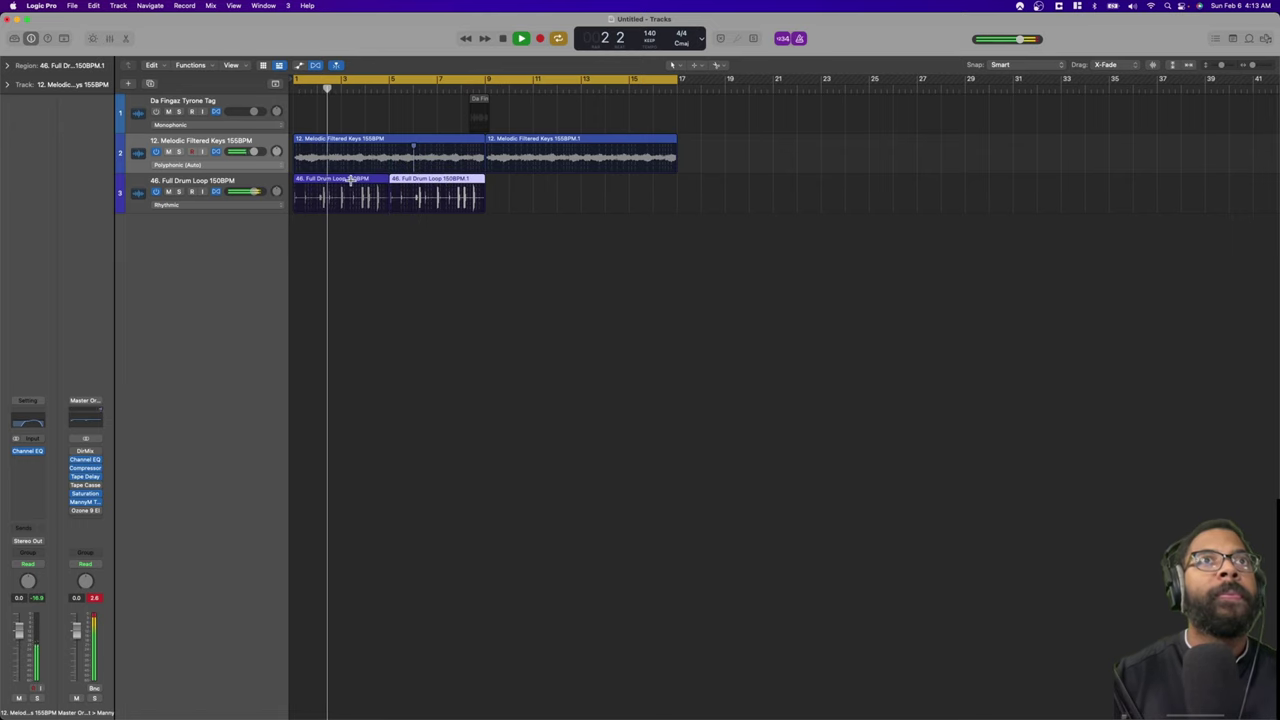
{"action": "key", "text": "super+r"}
{"action": "key", "text": "super+r"}
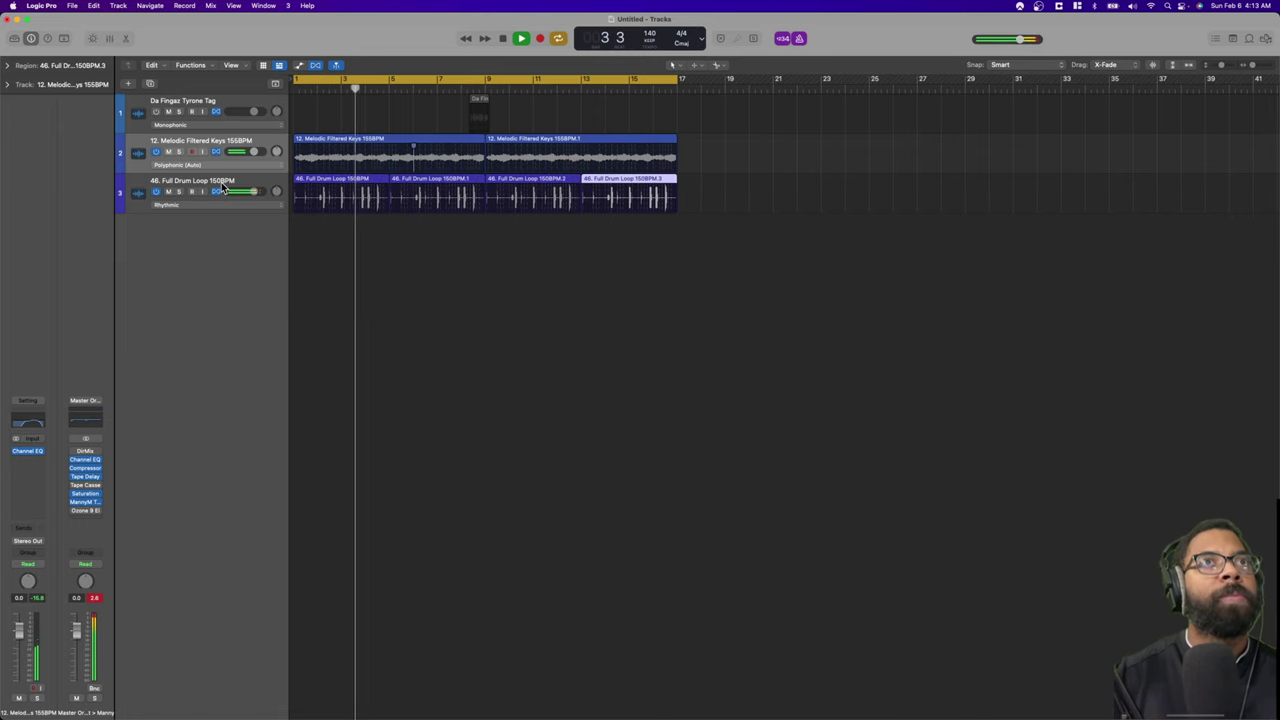
{"action": "key", "text": "super+Tab"}
{"action": "scroll", "coordinate": [280, 300], "scroll_direction": "down", "scroll_amount": 2}
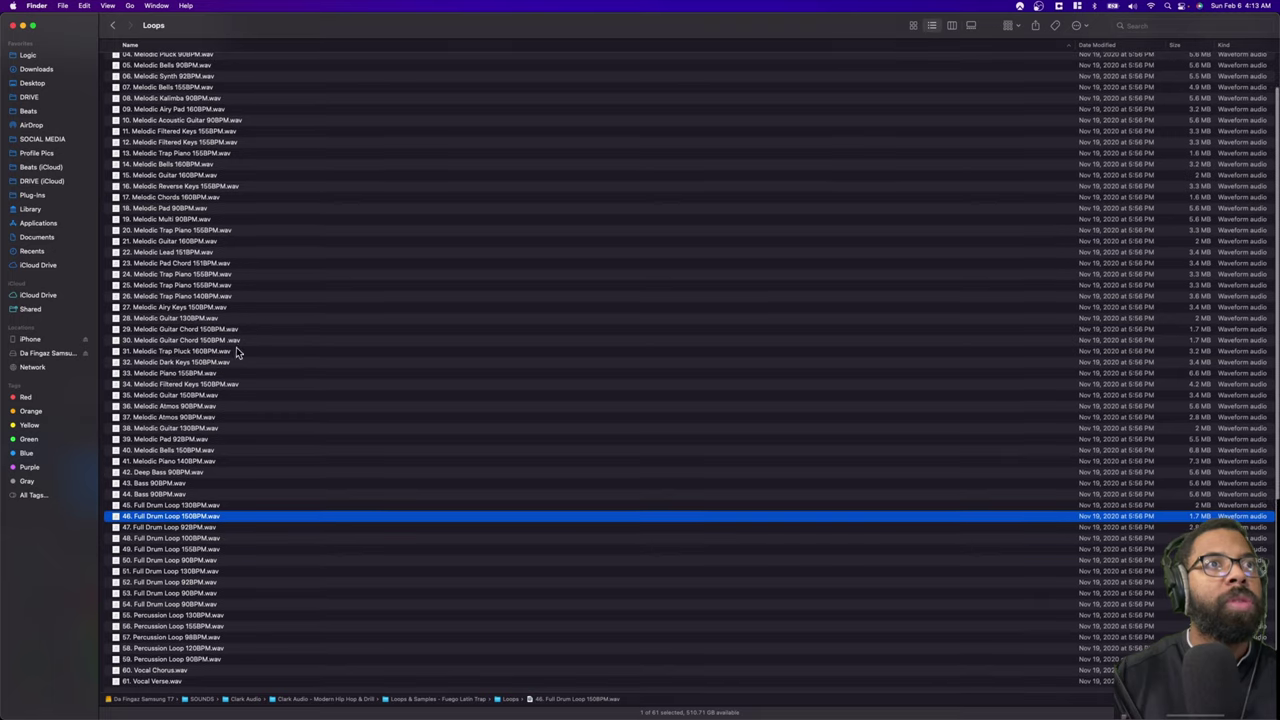
Step: Create a new audio track and copy both keys regions onto it
{"action": "key", "text": "super+Tab"}
{"action": "key", "text": "space"}
{"action": "key", "text": "super+d"}
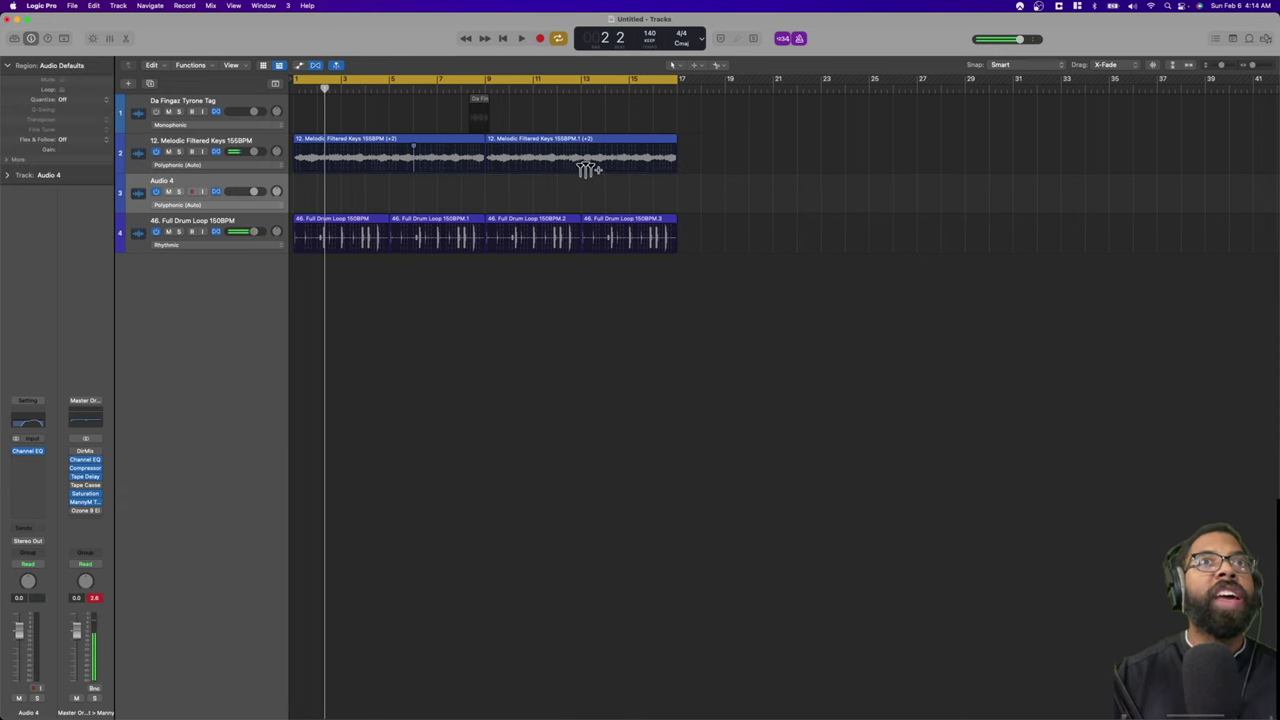
{"action": "left_click", "coordinate": [671, 144]}
{"action": "left_click", "coordinate": [381, 146], "text": "shift"}
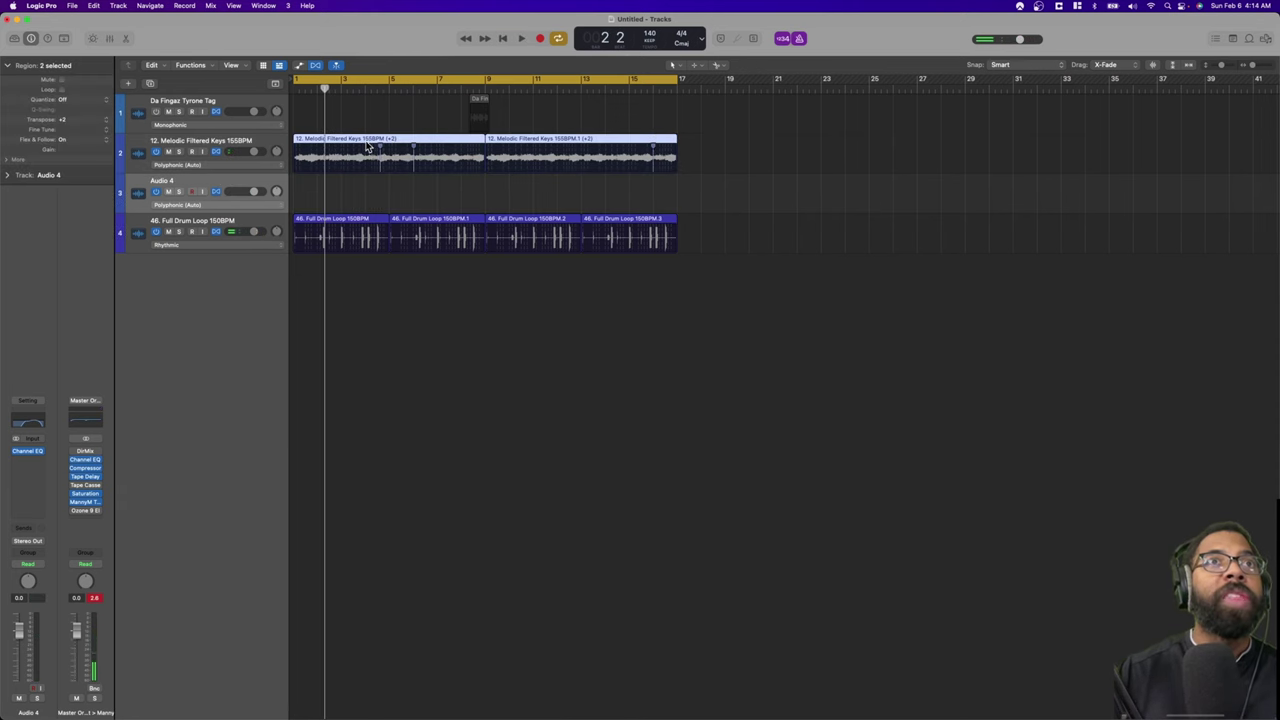
{"action": "left_click_drag", "start_coordinate": [366, 142], "coordinate": [366, 182]}
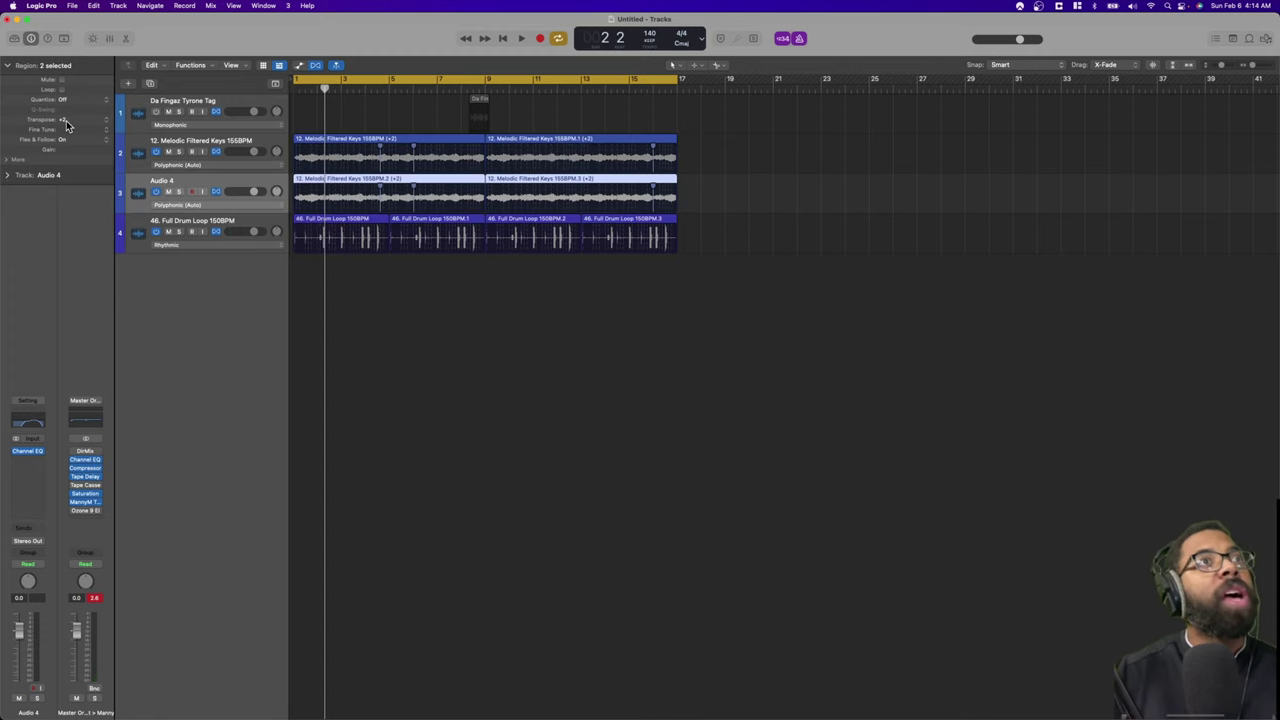
Step: Transpose the copied keys regions up +14, solo the track and lower its volume
{"action": "left_click_drag", "start_coordinate": [66, 125], "coordinate": [72, 110]}
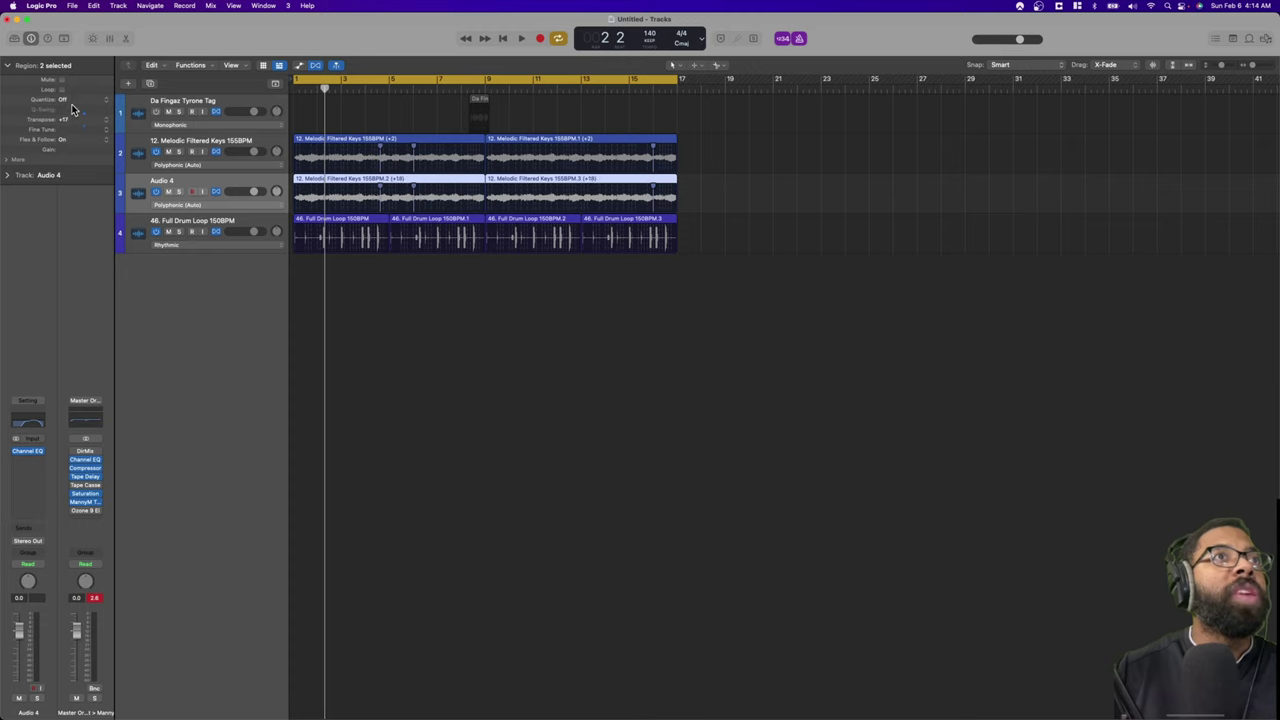
{"action": "key", "text": "space"}
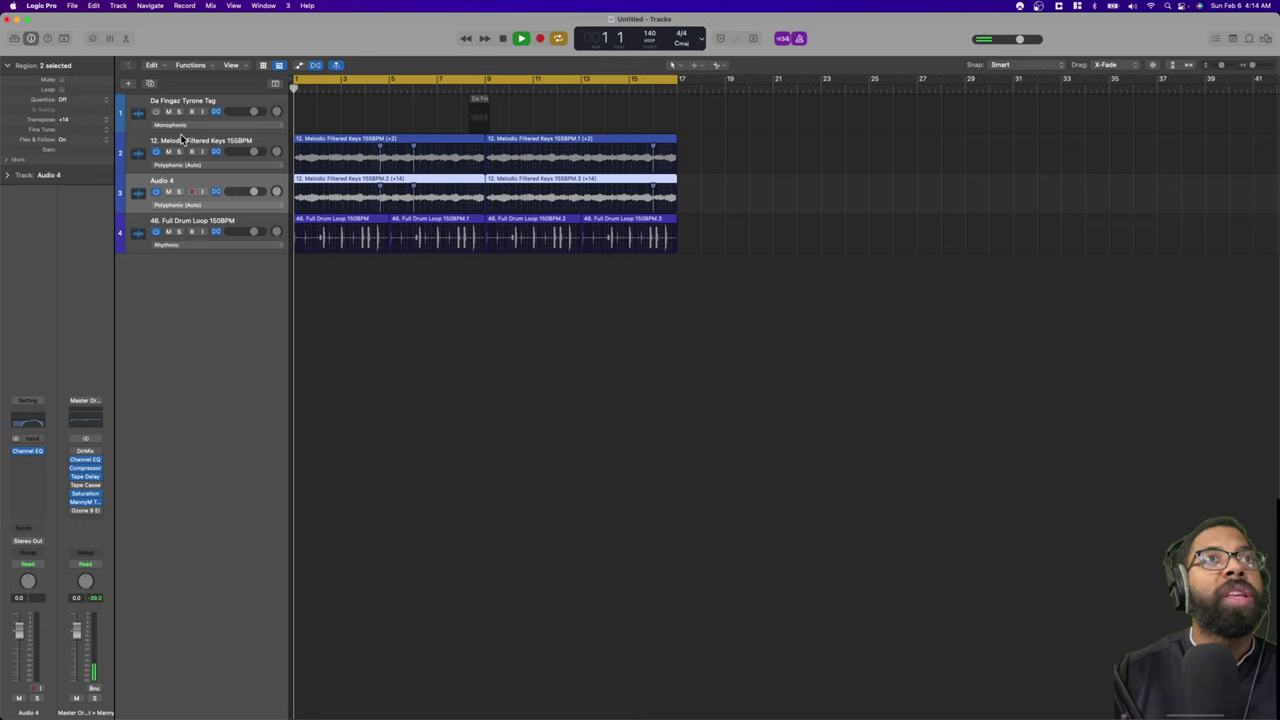
{"action": "left_click", "coordinate": [180, 192]}
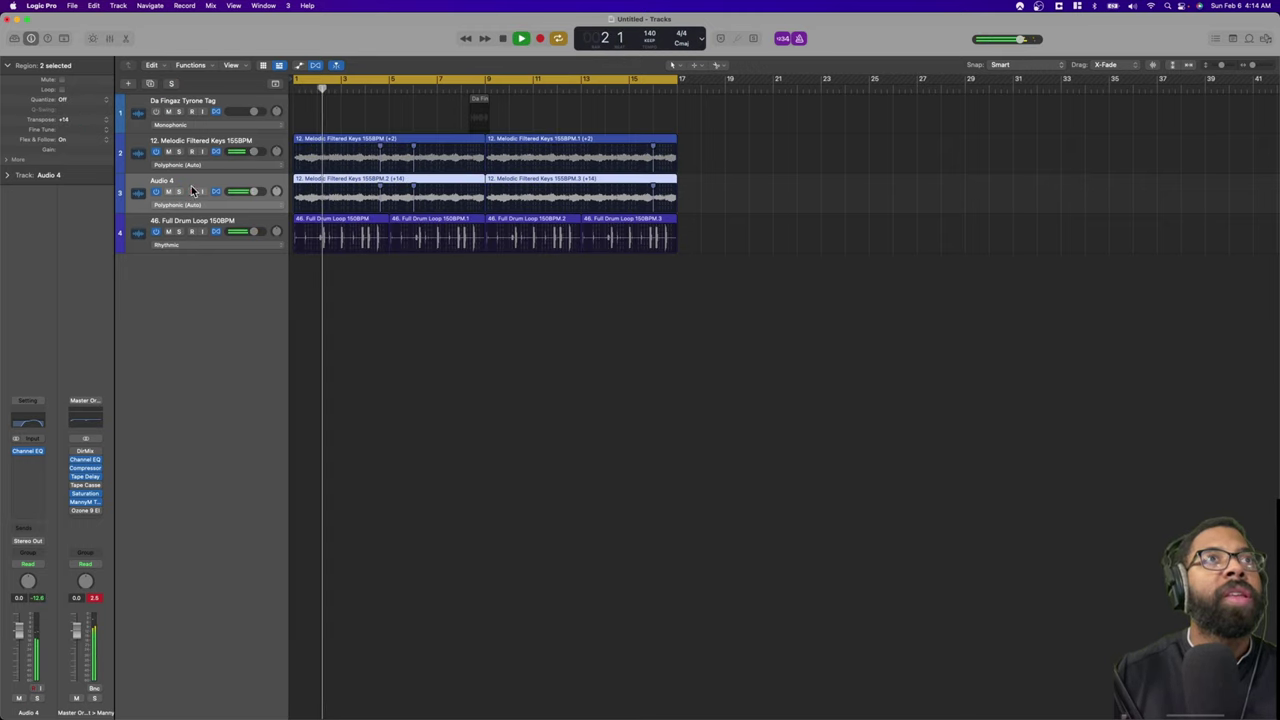
{"action": "left_click_drag", "start_coordinate": [253, 191], "coordinate": [240, 191]}
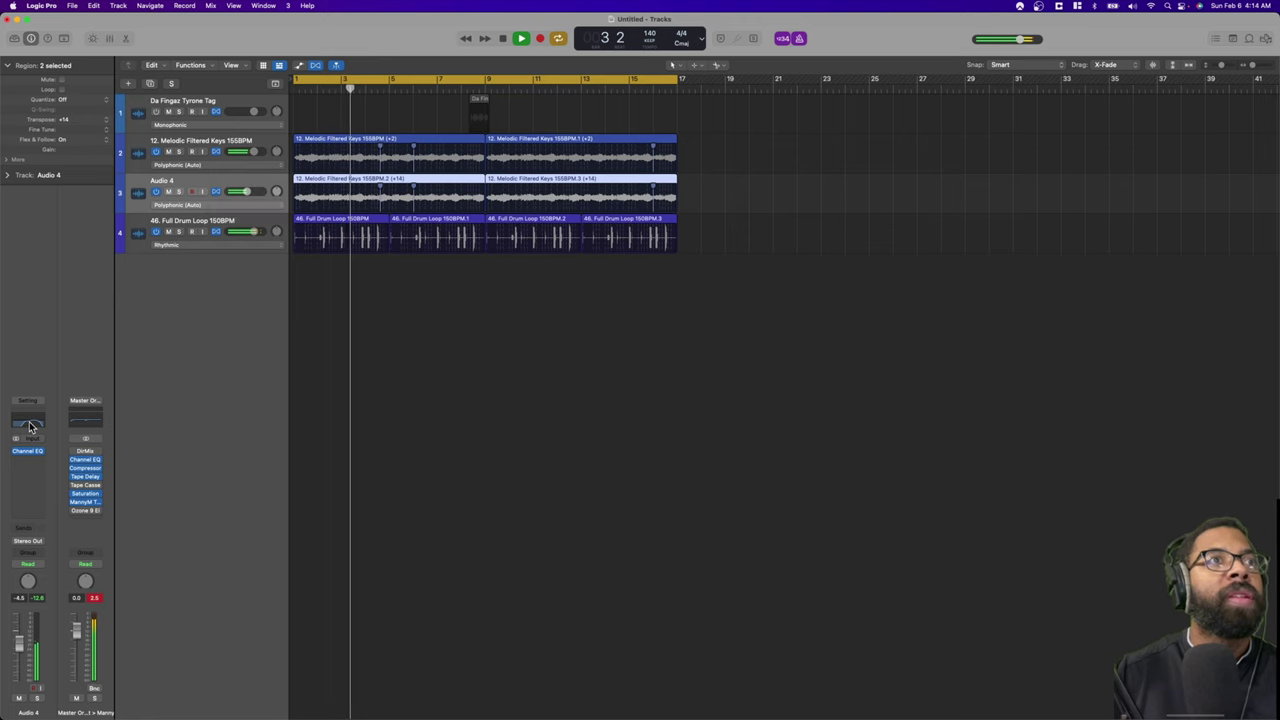
Step: Set its EQ upper band to 9450 Hz and low cut to 134 Hz; name it 'Melodic Keys'
{"action": "left_click", "coordinate": [28, 451]}
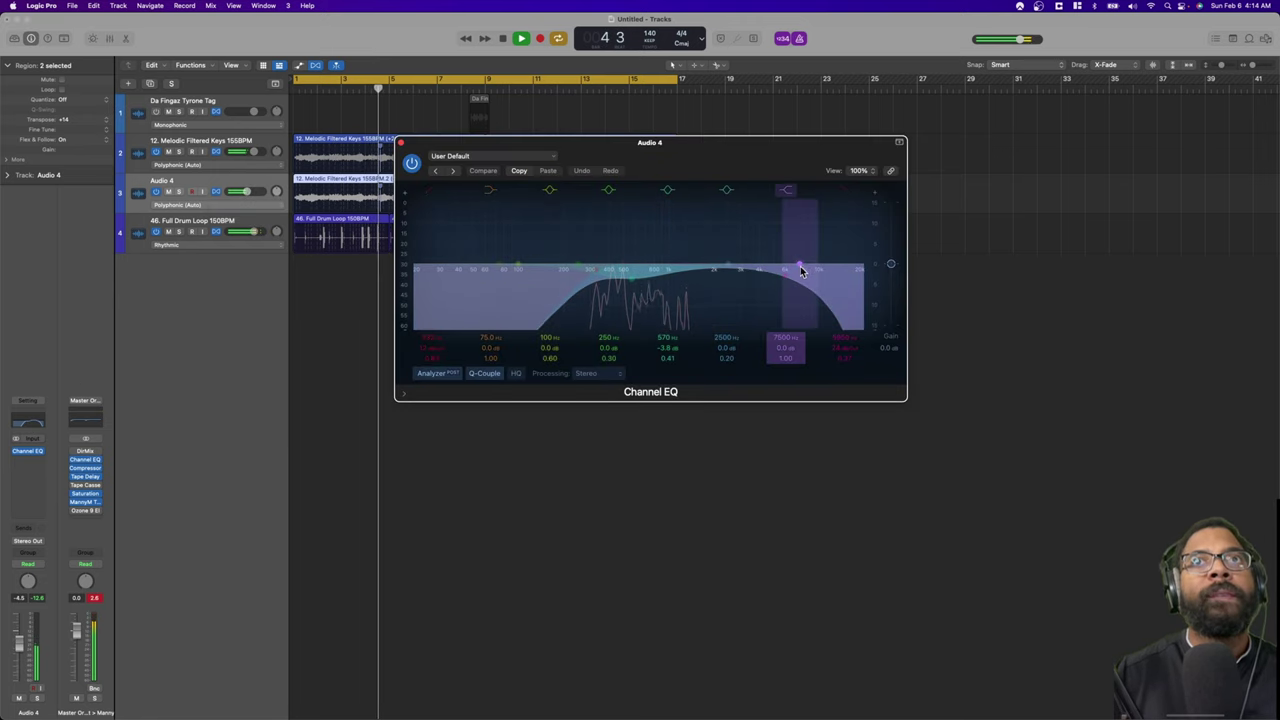
{"action": "left_click_drag", "start_coordinate": [800, 266], "coordinate": [812, 262]}
{"action": "left_click_drag", "start_coordinate": [503, 269], "coordinate": [525, 268]}
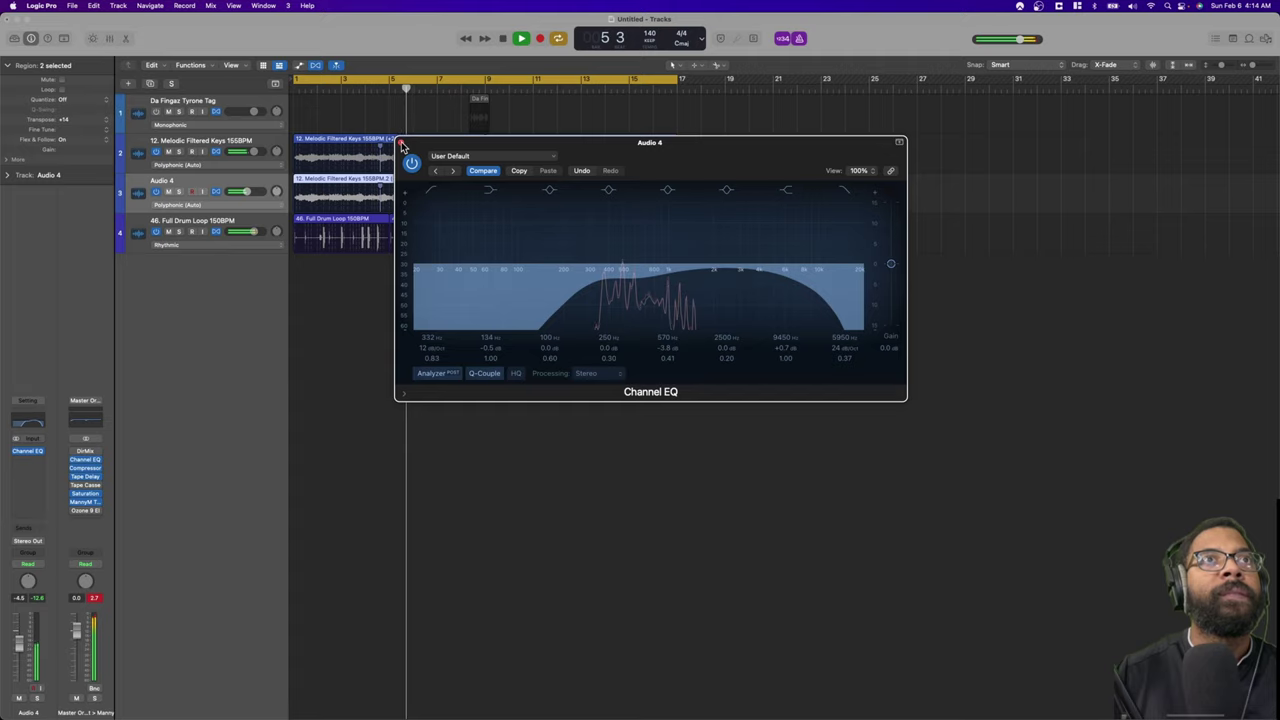
{"action": "left_click", "coordinate": [401, 142]}
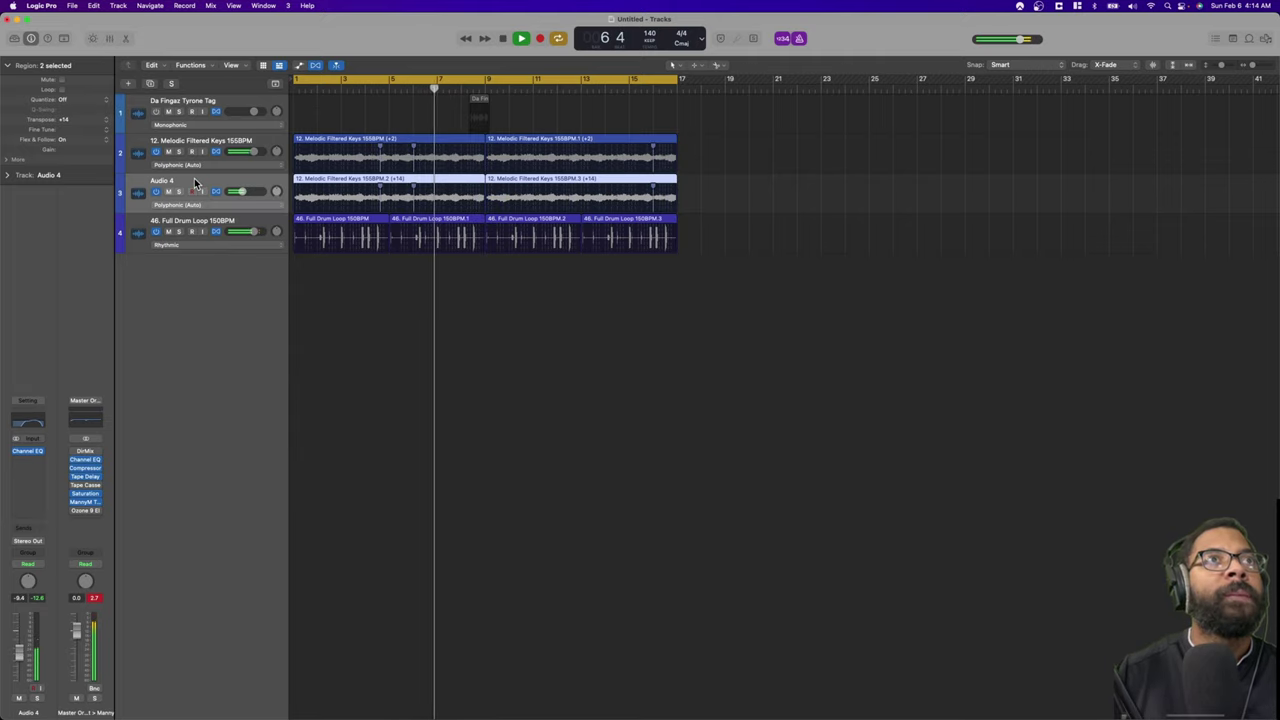
{"action": "double_click", "coordinate": [162, 180]}
{"action": "type", "text": "Melodic"}
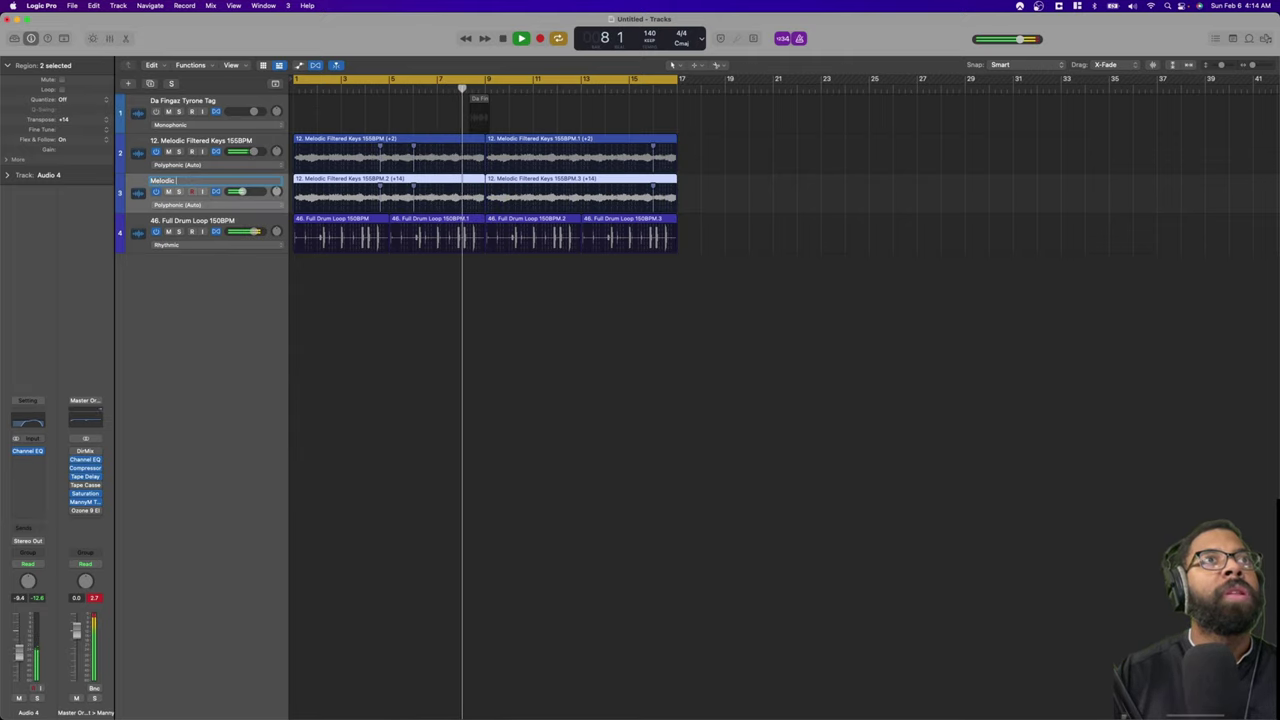
{"action": "type", "text": " Keys"}
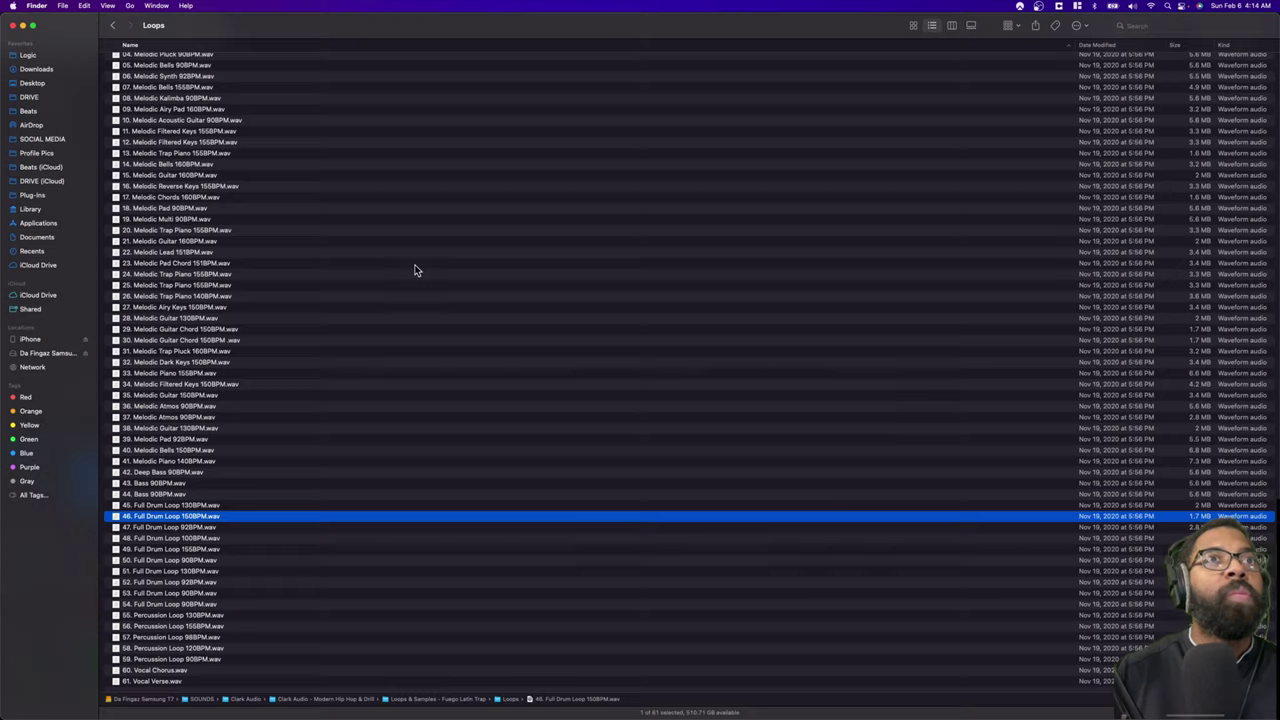
Step: In Finder, go from Modern Hip Hop & Drill into Japanese Trap & Hip Hop > Loops > Strings > Ehru
{"action": "key", "text": "super+Tab"}
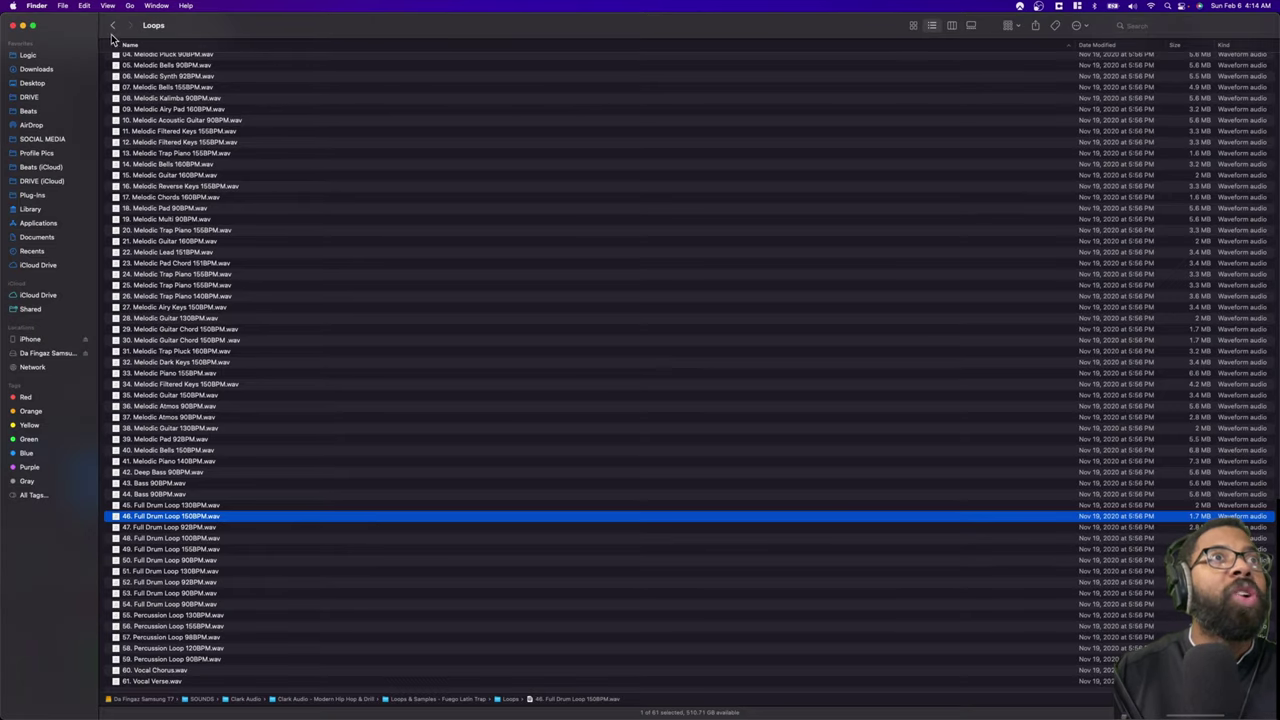
{"action": "left_click", "coordinate": [114, 27]}
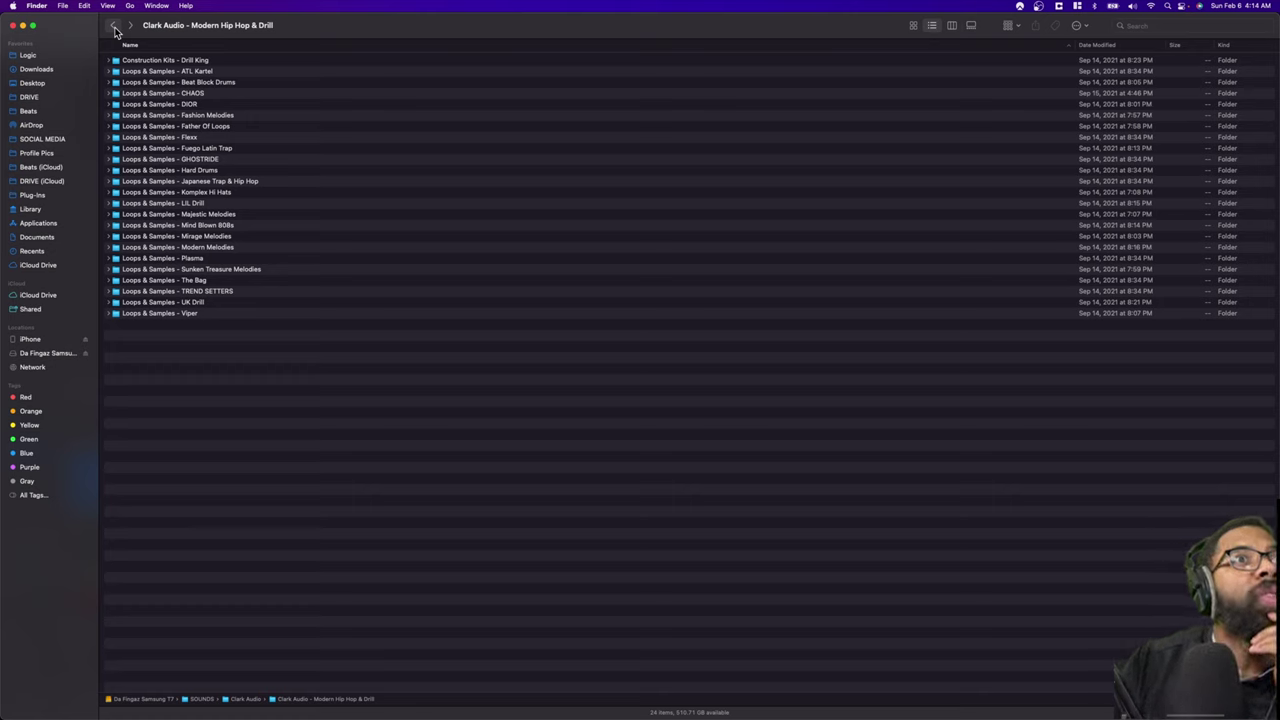
{"action": "left_click", "coordinate": [114, 27]}
{"action": "left_click", "coordinate": [130, 25]}
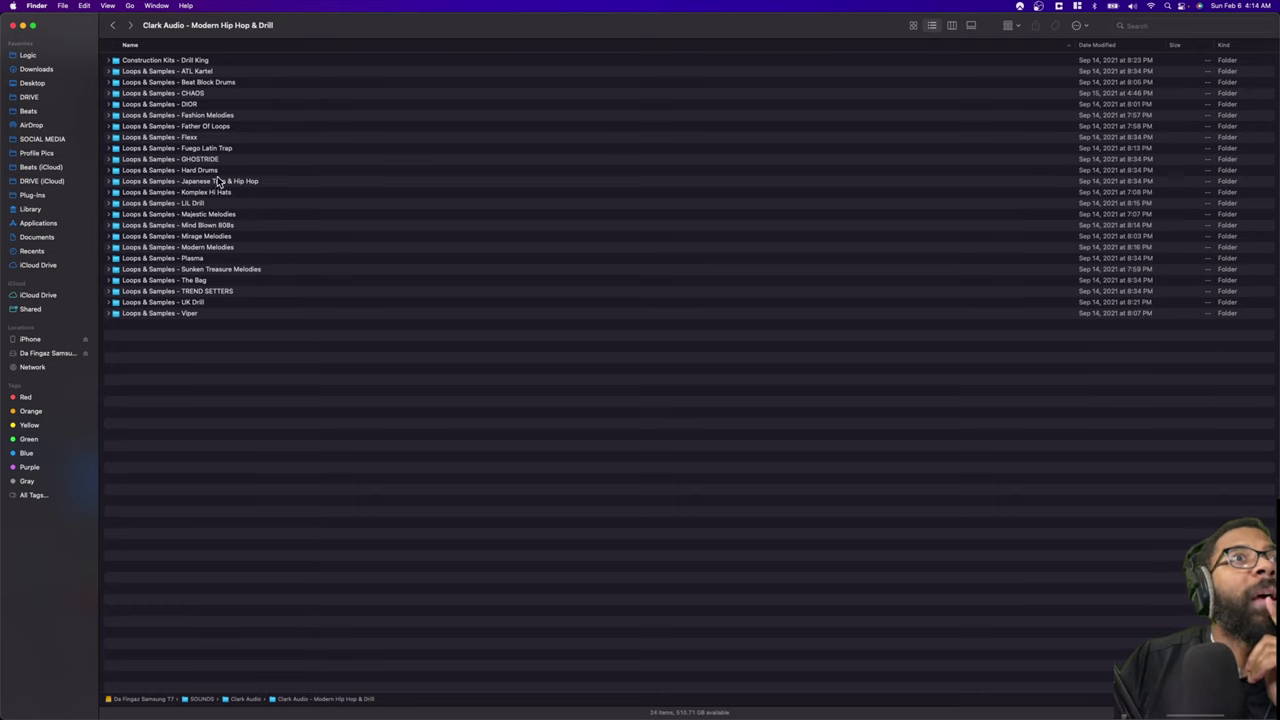
{"action": "double_click", "coordinate": [212, 183]}
{"action": "double_click", "coordinate": [132, 61]}
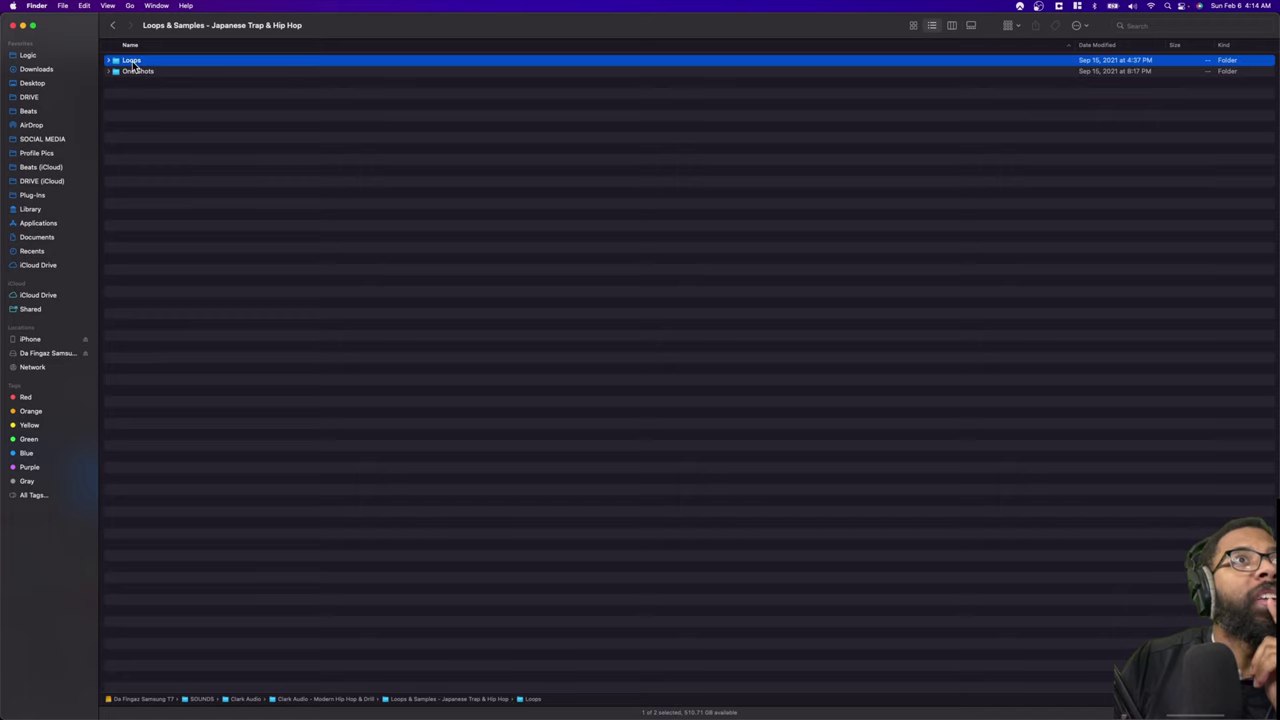
{"action": "left_click", "coordinate": [144, 117]}
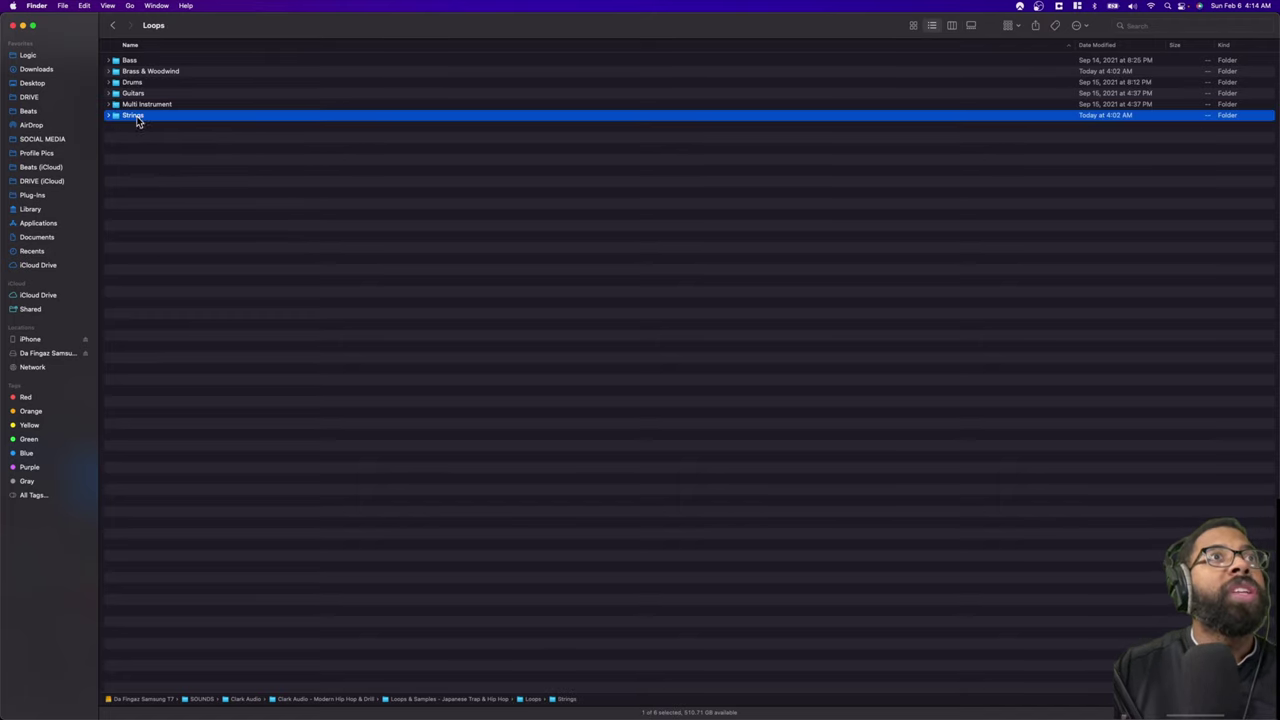
{"action": "double_click", "coordinate": [137, 117]}
{"action": "double_click", "coordinate": [135, 62]}
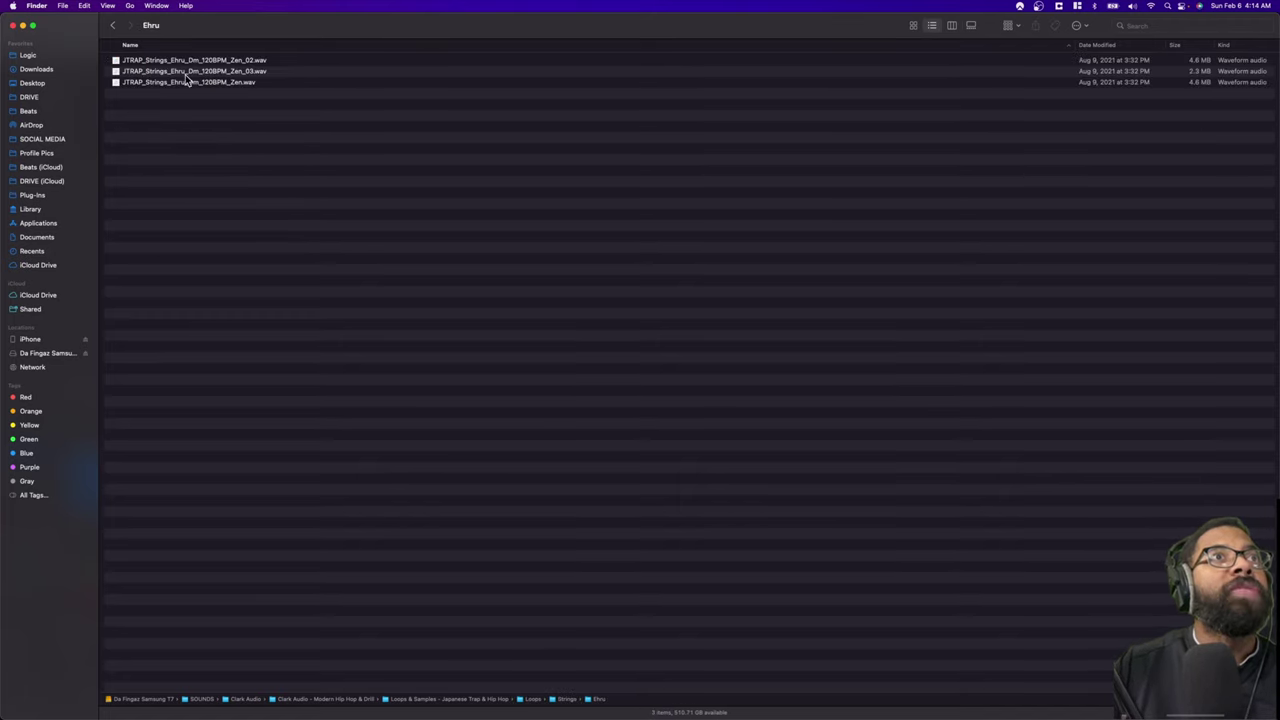
Step: Drop the Zen_03 Ehru strings loop onto a new track at bar 1 and set tempo 120 BPM
{"action": "left_click_drag", "start_coordinate": [188, 77], "coordinate": [280, 352]}
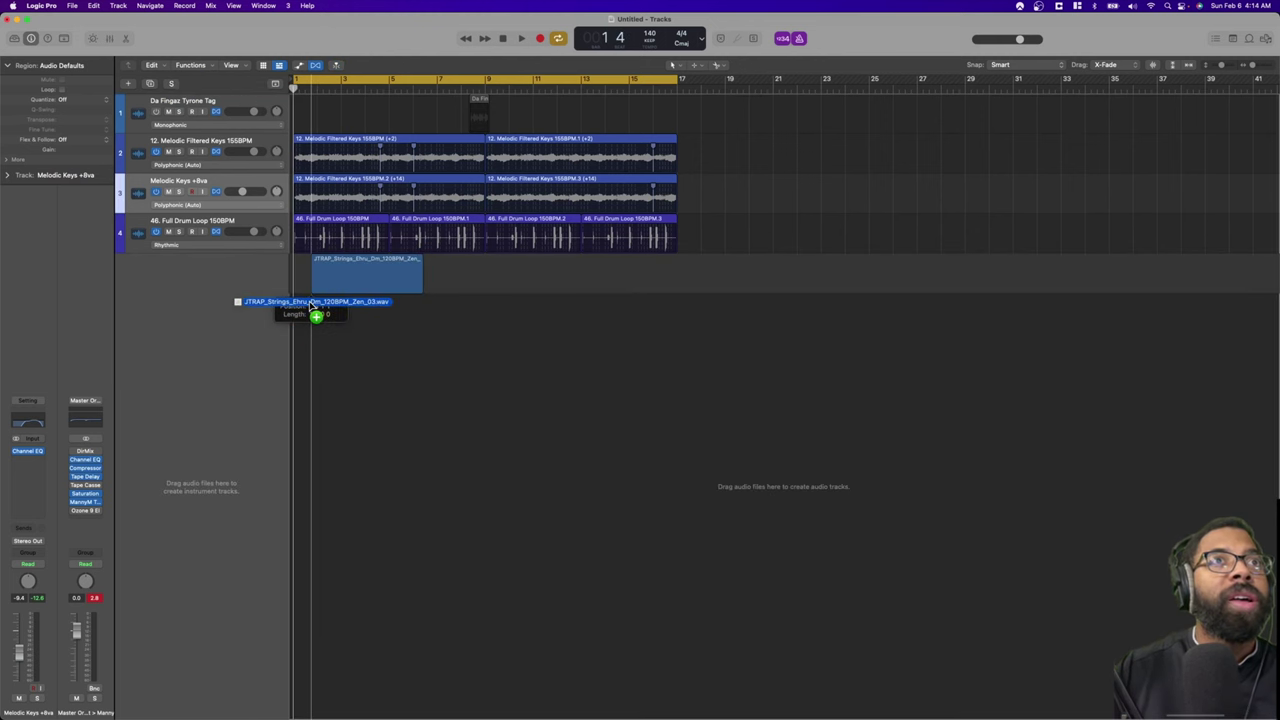
{"action": "left_click_drag", "start_coordinate": [280, 352], "coordinate": [300, 300]}
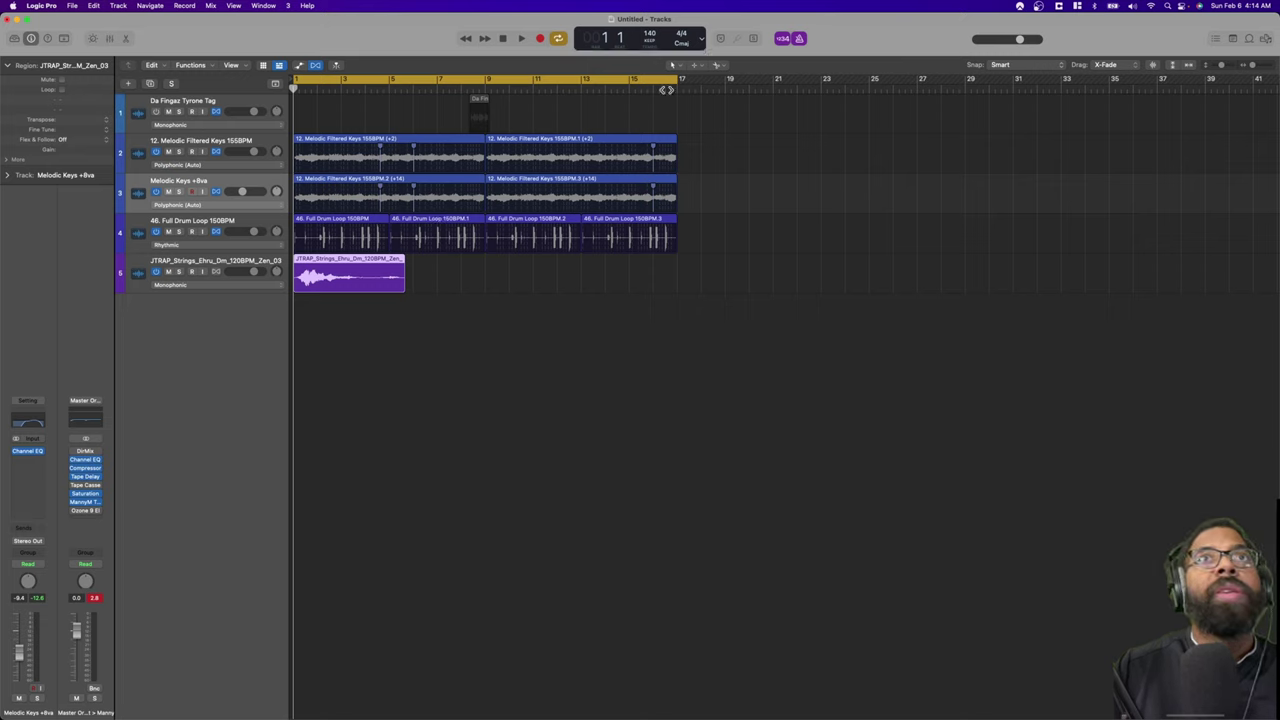
{"action": "type", "text": "12"}
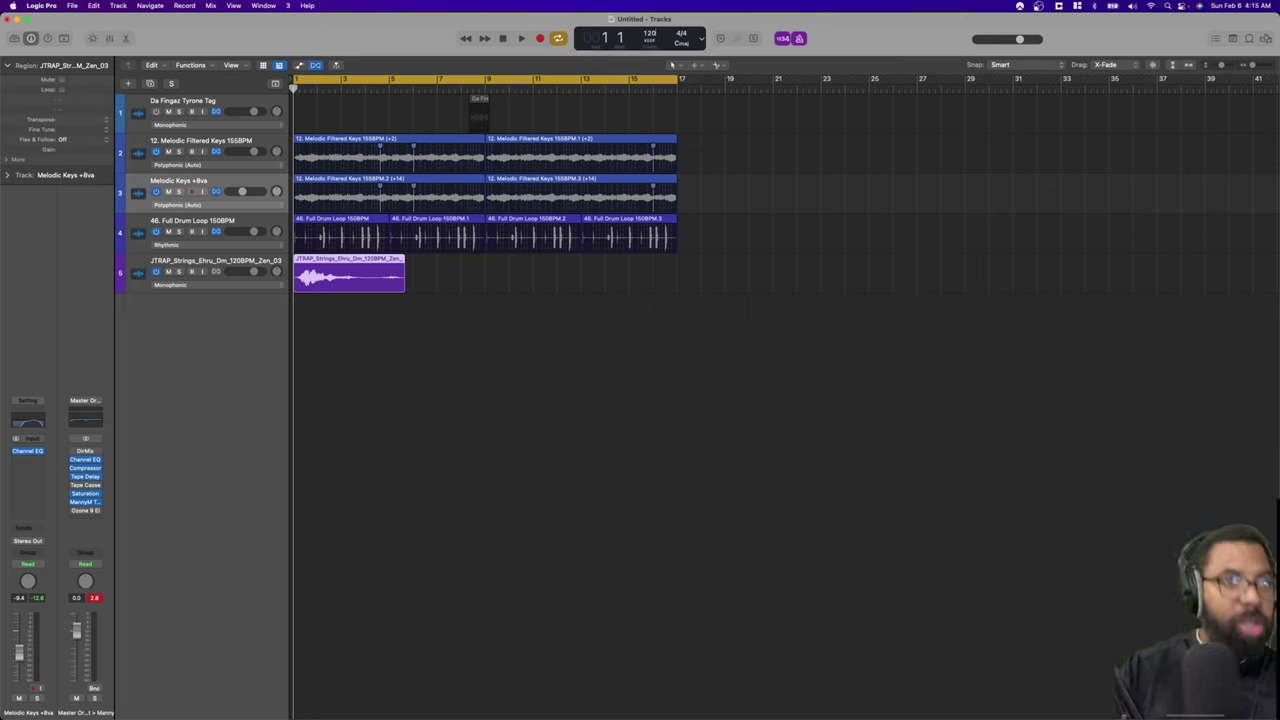
{"action": "type", "text": "0"}
{"action": "key", "text": "Return"}
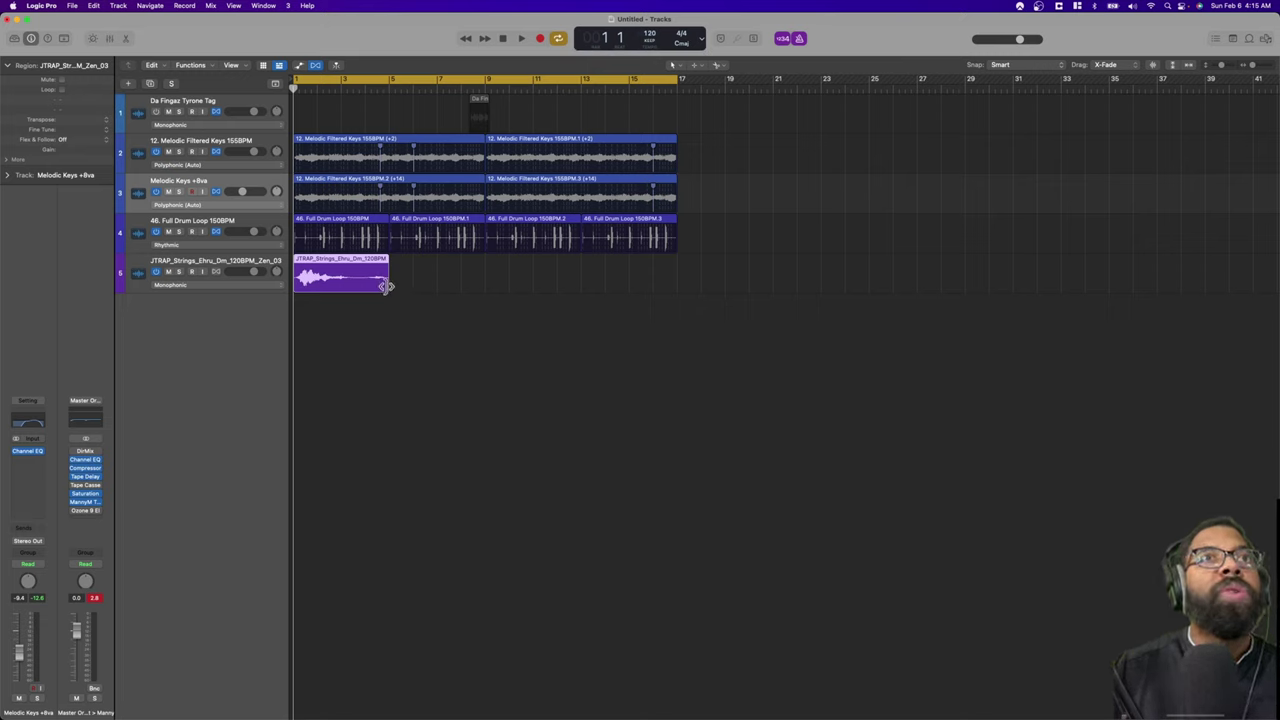
Step: Turn on Slicing flex for the strings track and lower its volume to -16 dB
{"action": "left_click", "coordinate": [216, 272]}
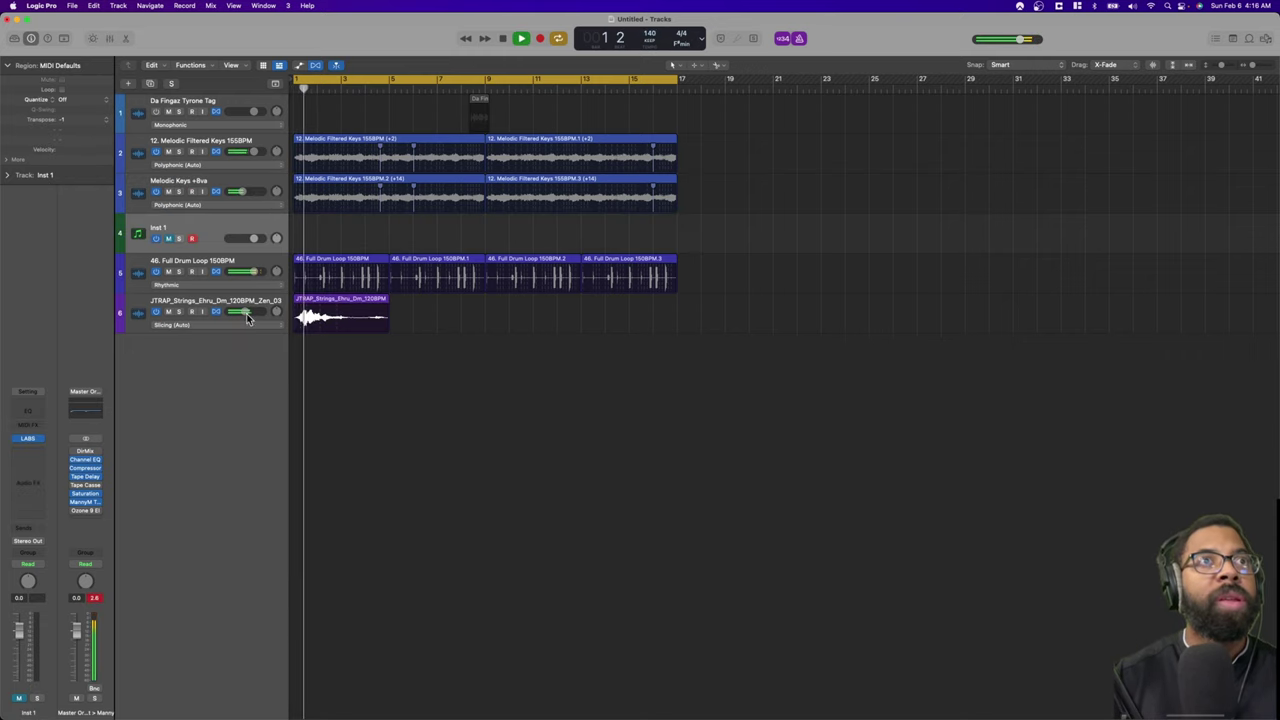
{"action": "left_click_drag", "start_coordinate": [231, 312], "coordinate": [238, 312]}
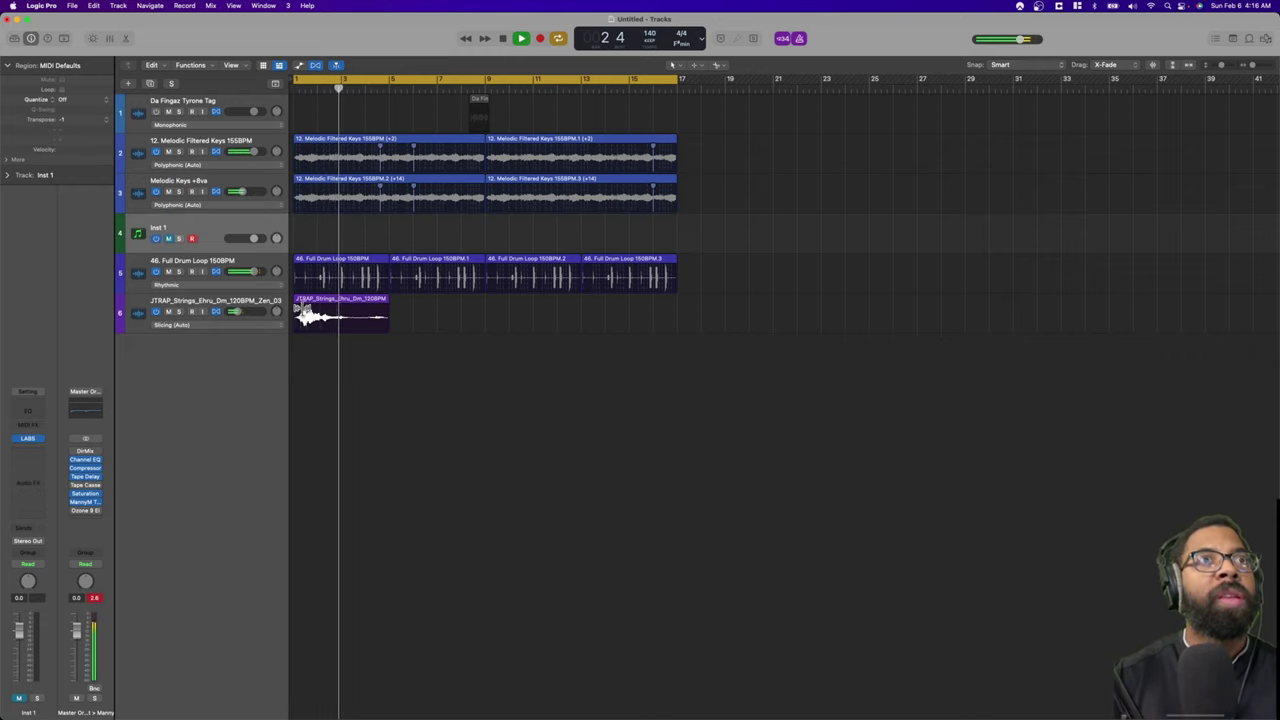
{"action": "left_click", "coordinate": [272, 308]}
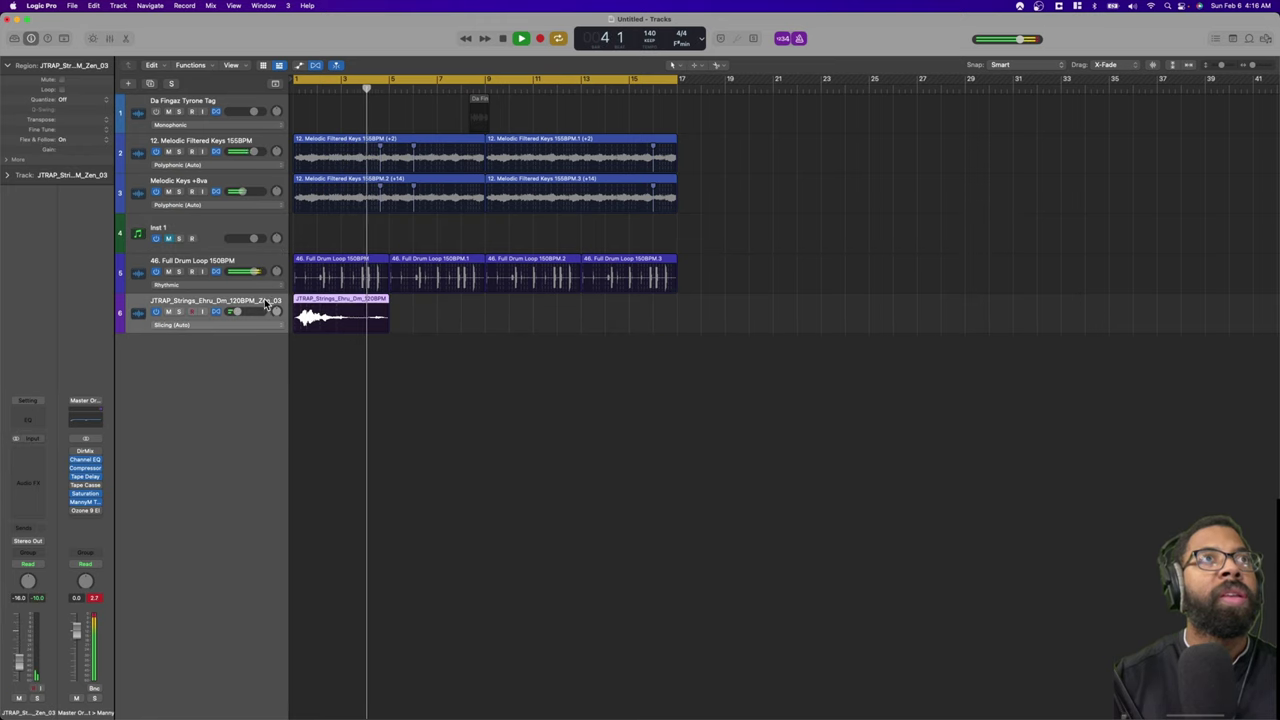
{"action": "key", "text": "super+Tab"}
Step: Preview the sub bass samples in the Loops Bass/Sub folder, ending on the Ancient sample
{"action": "left_click", "coordinate": [116, 27]}
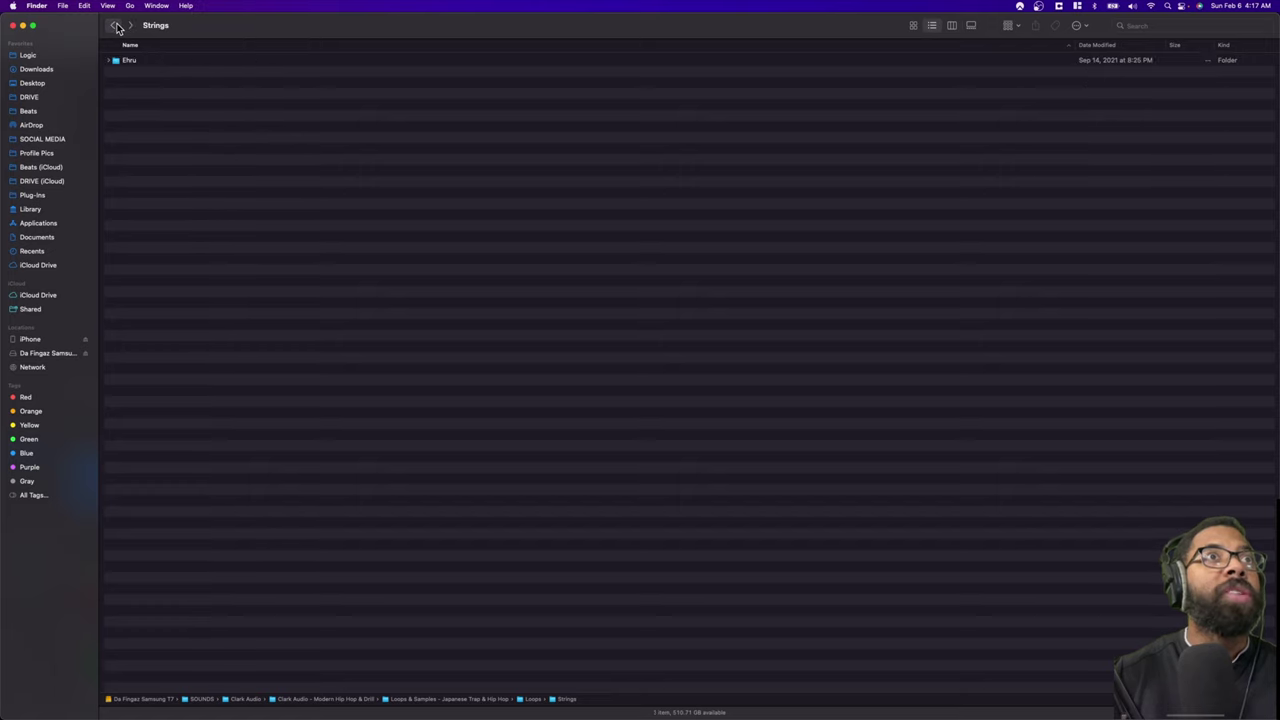
{"action": "left_click", "coordinate": [134, 61]}
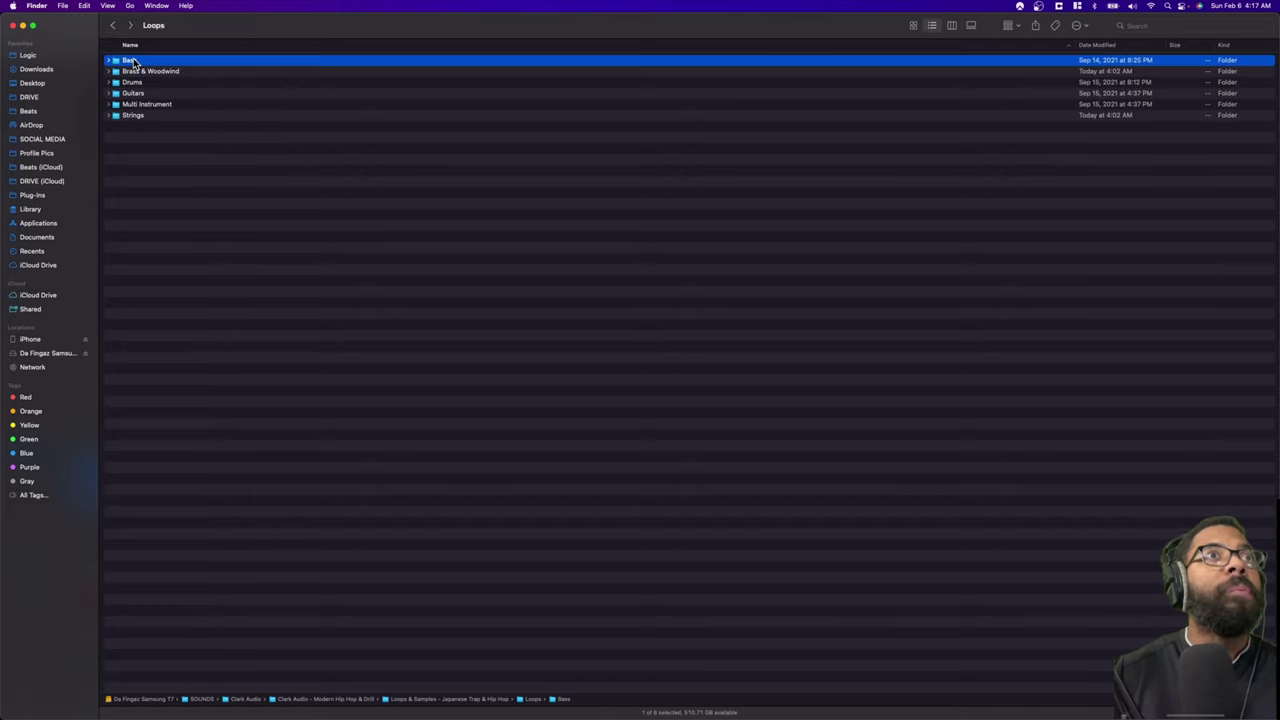
{"action": "double_click", "coordinate": [133, 62]}
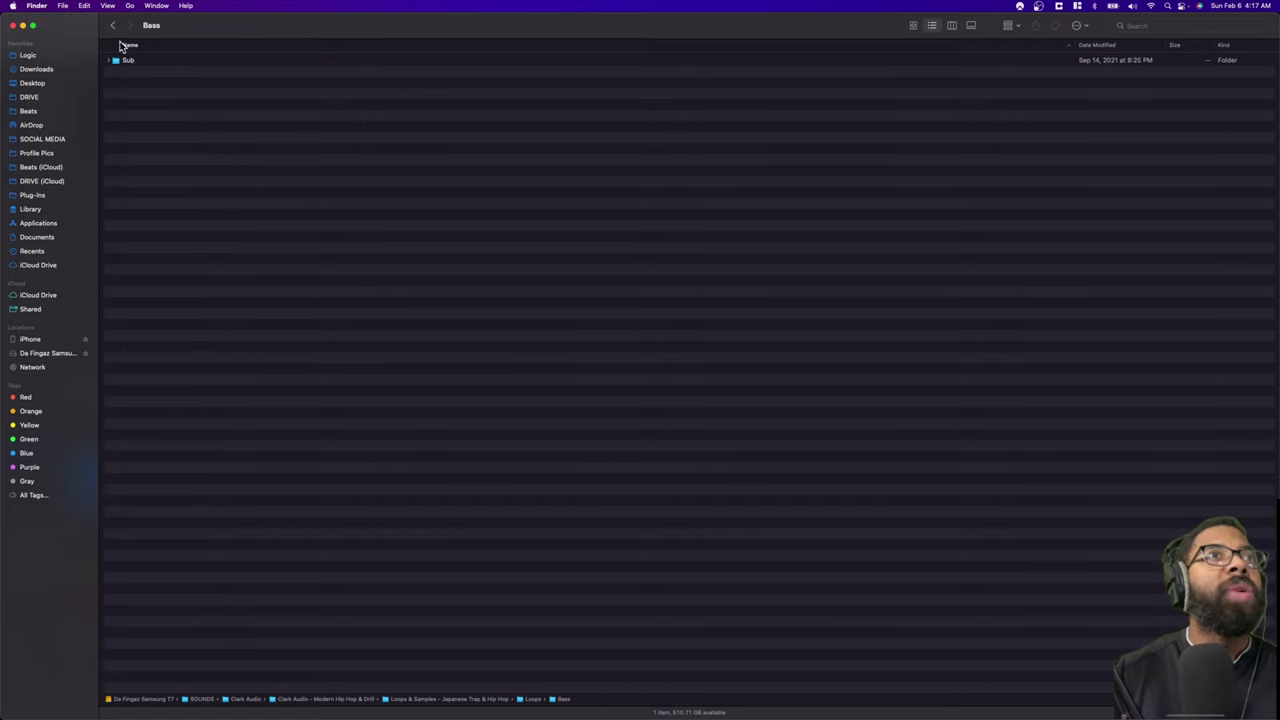
{"action": "double_click", "coordinate": [125, 59]}
{"action": "left_click", "coordinate": [152, 61]}
{"action": "key", "text": "space"}
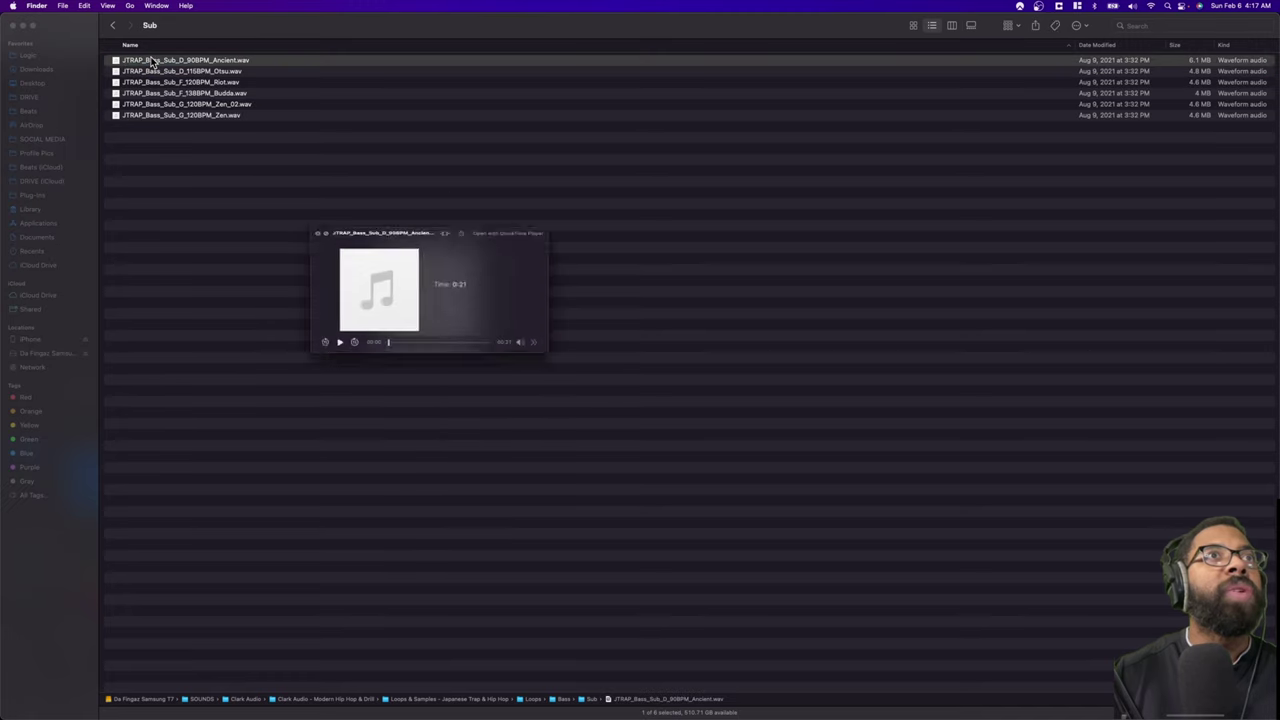
{"action": "left_click", "coordinate": [180, 104]}
{"action": "left_click", "coordinate": [187, 94]}
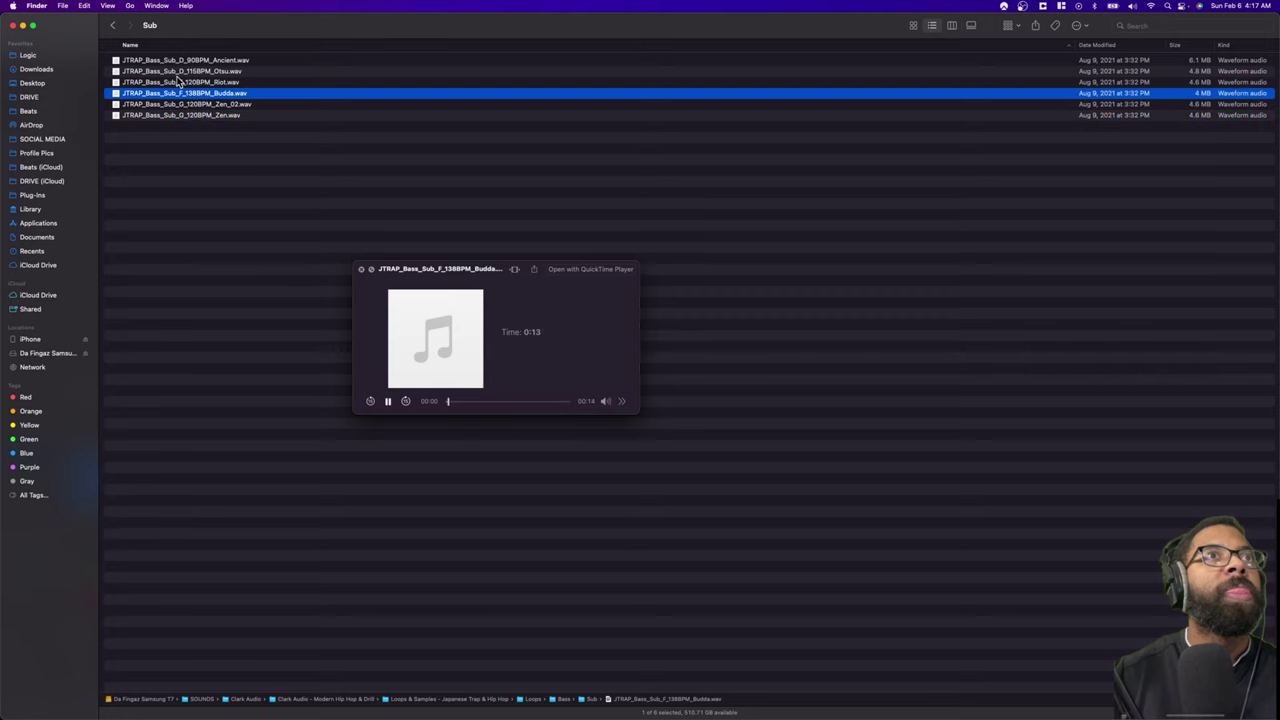
{"action": "left_click", "coordinate": [185, 71]}
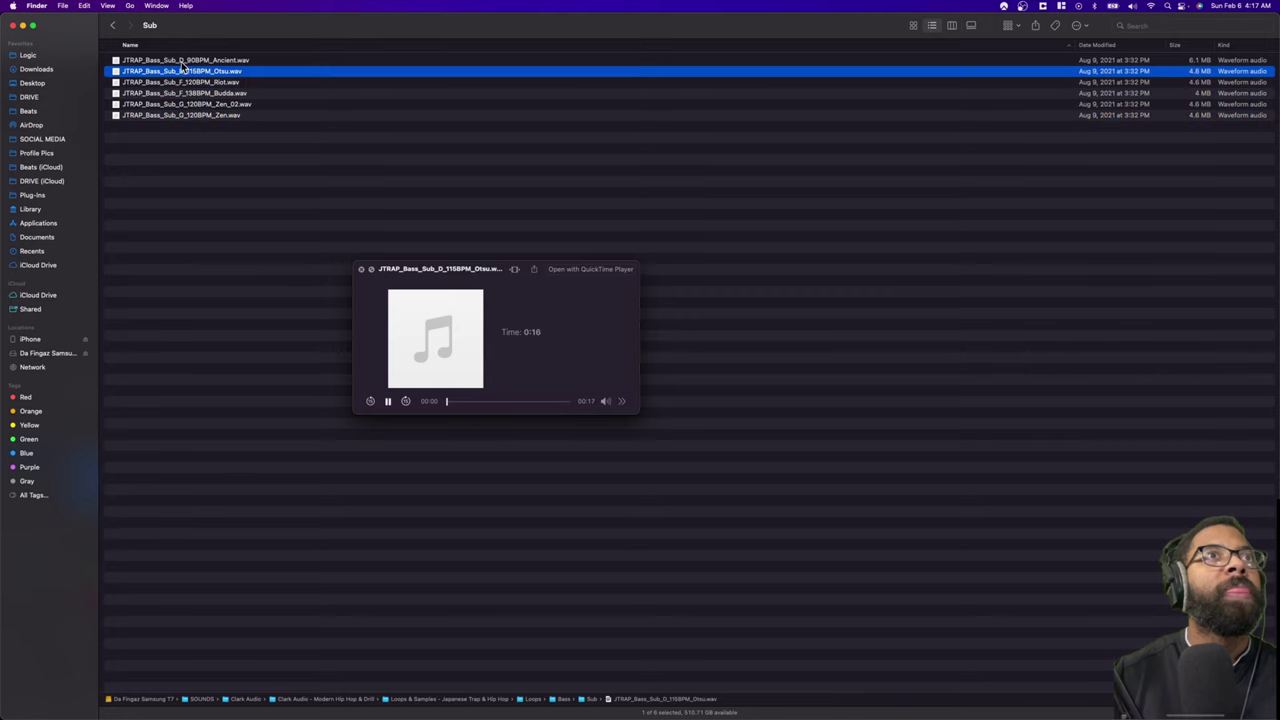
Step: Browse the Japanese Trap & Hip Hop One Shots drums, then return to Clark Audio - Modern Hip Hop & Drill
{"action": "left_click", "coordinate": [114, 27]}
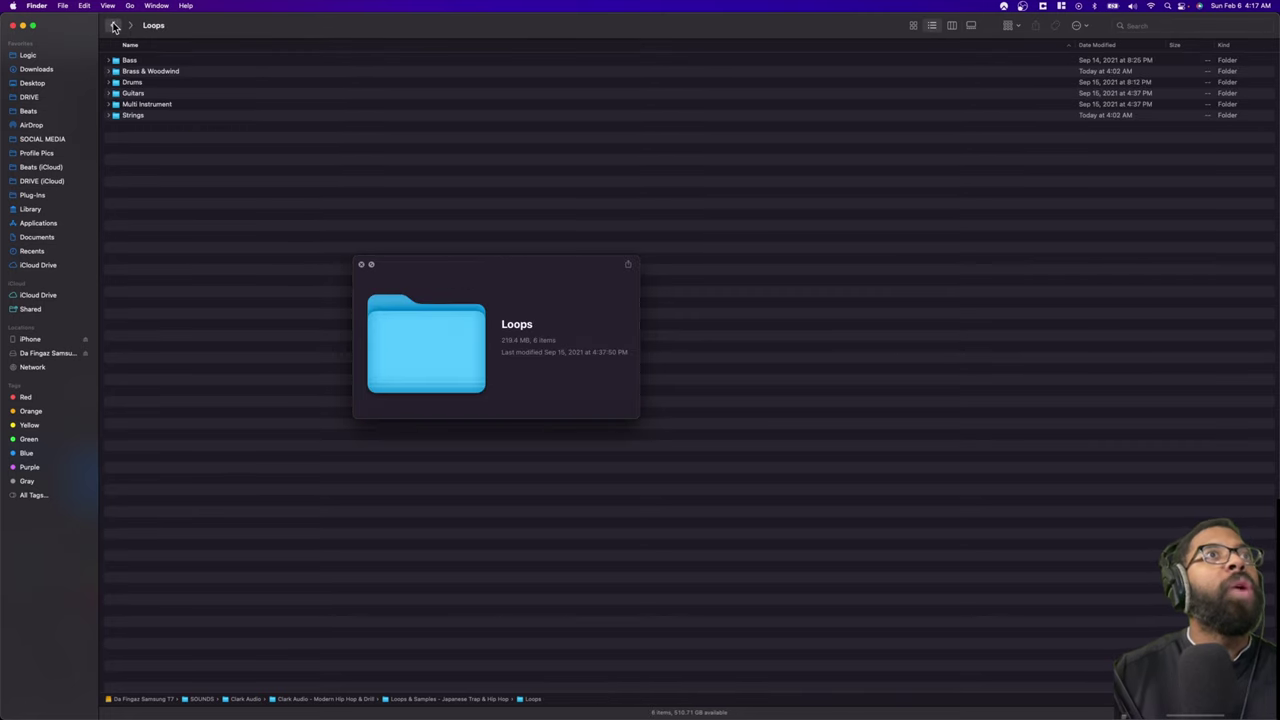
{"action": "left_click", "coordinate": [114, 27]}
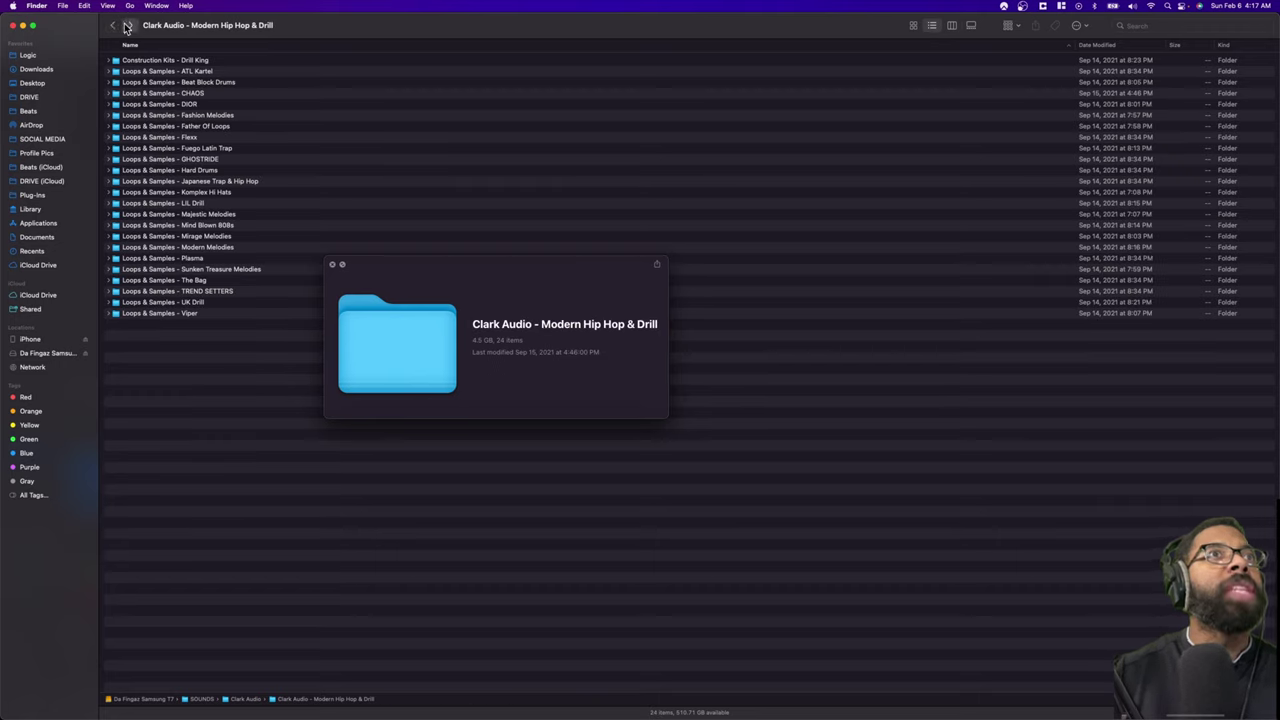
{"action": "left_click", "coordinate": [127, 27]}
{"action": "double_click", "coordinate": [143, 72]}
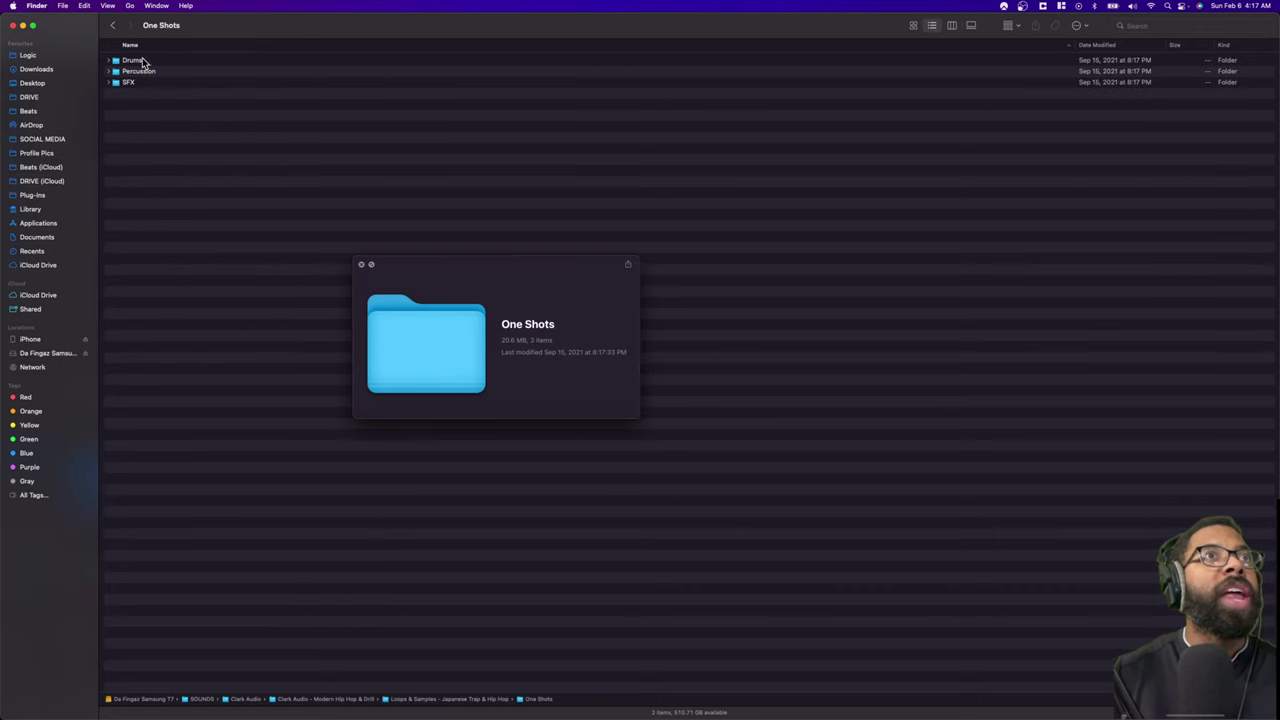
{"action": "double_click", "coordinate": [143, 62]}
{"action": "left_click", "coordinate": [114, 27]}
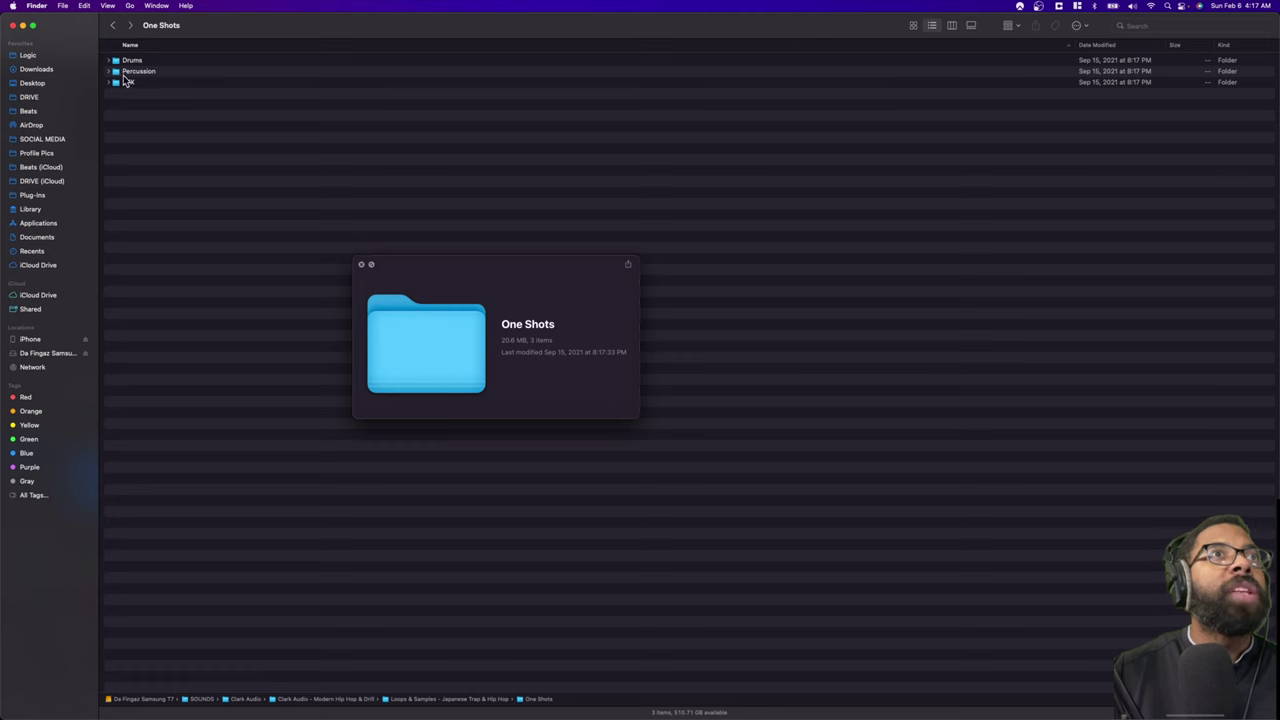
{"action": "left_click", "coordinate": [113, 25]}
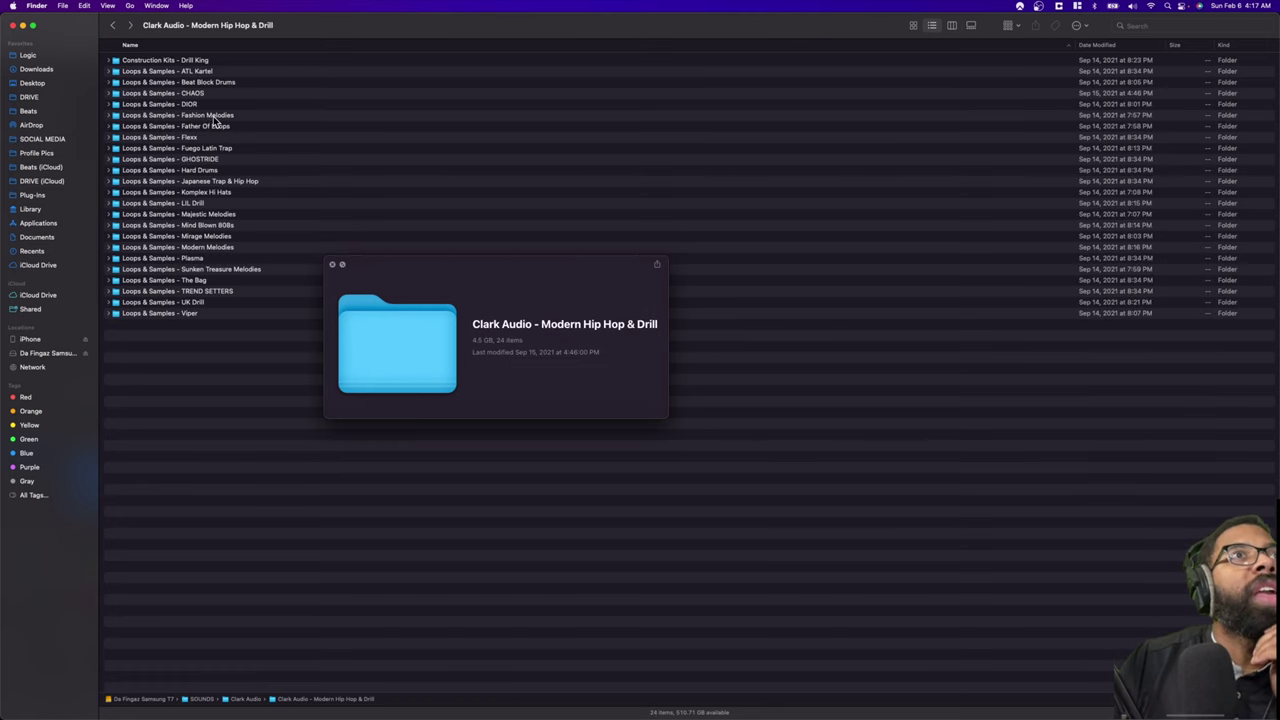
Step: Open Drill King's Construction Kit 01, preview its 808 files, and select DK 01 808 A.wav
{"action": "left_click", "coordinate": [184, 61]}
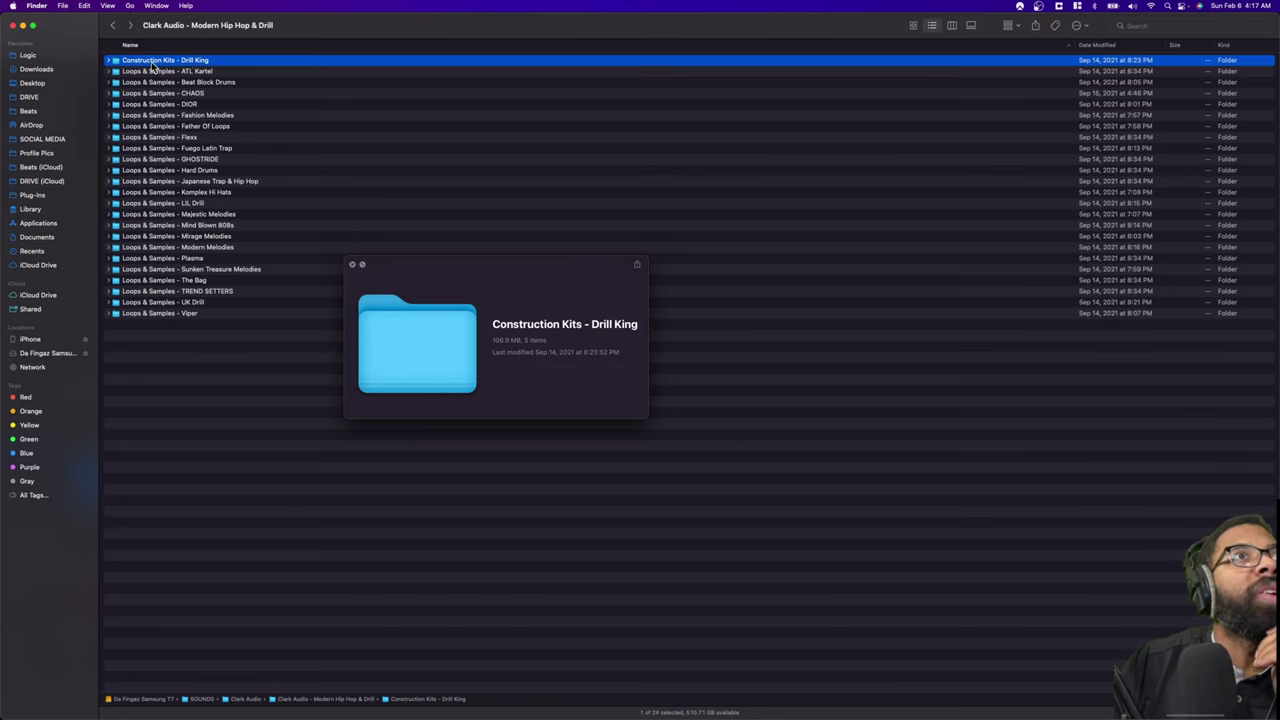
{"action": "double_click", "coordinate": [155, 62]}
{"action": "left_click", "coordinate": [157, 62]}
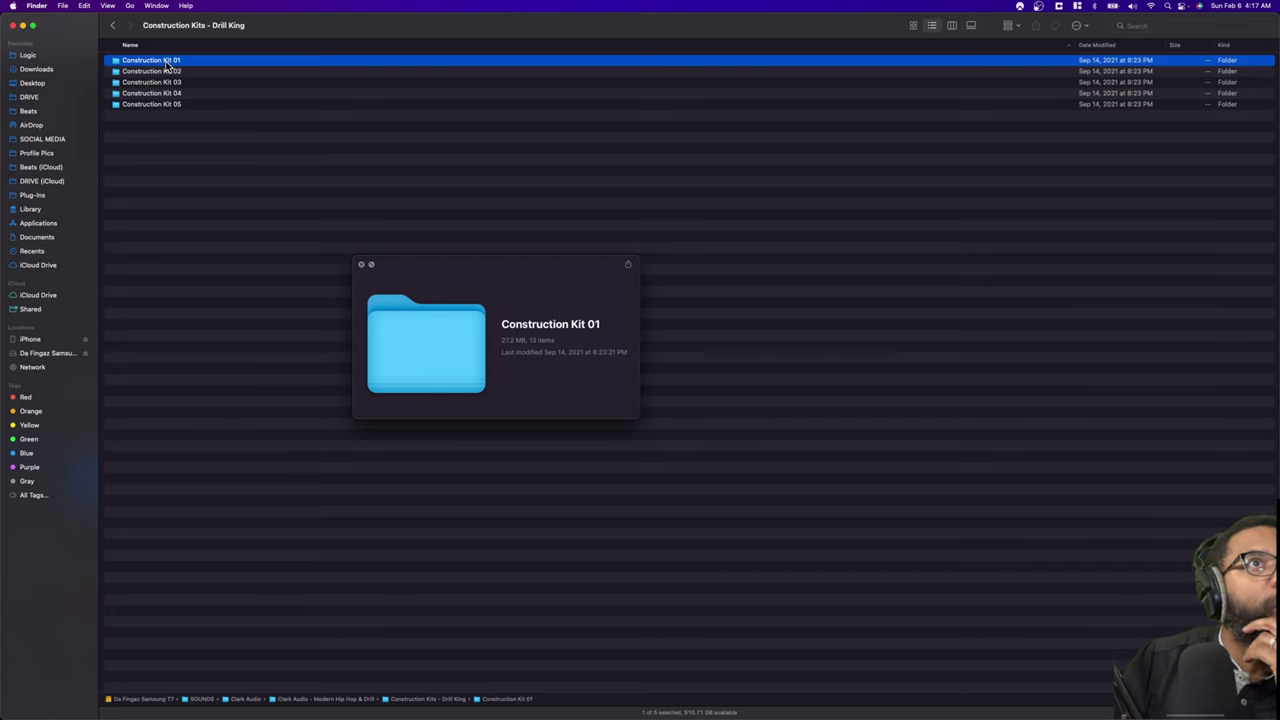
{"action": "double_click", "coordinate": [157, 62]}
{"action": "left_click", "coordinate": [159, 62]}
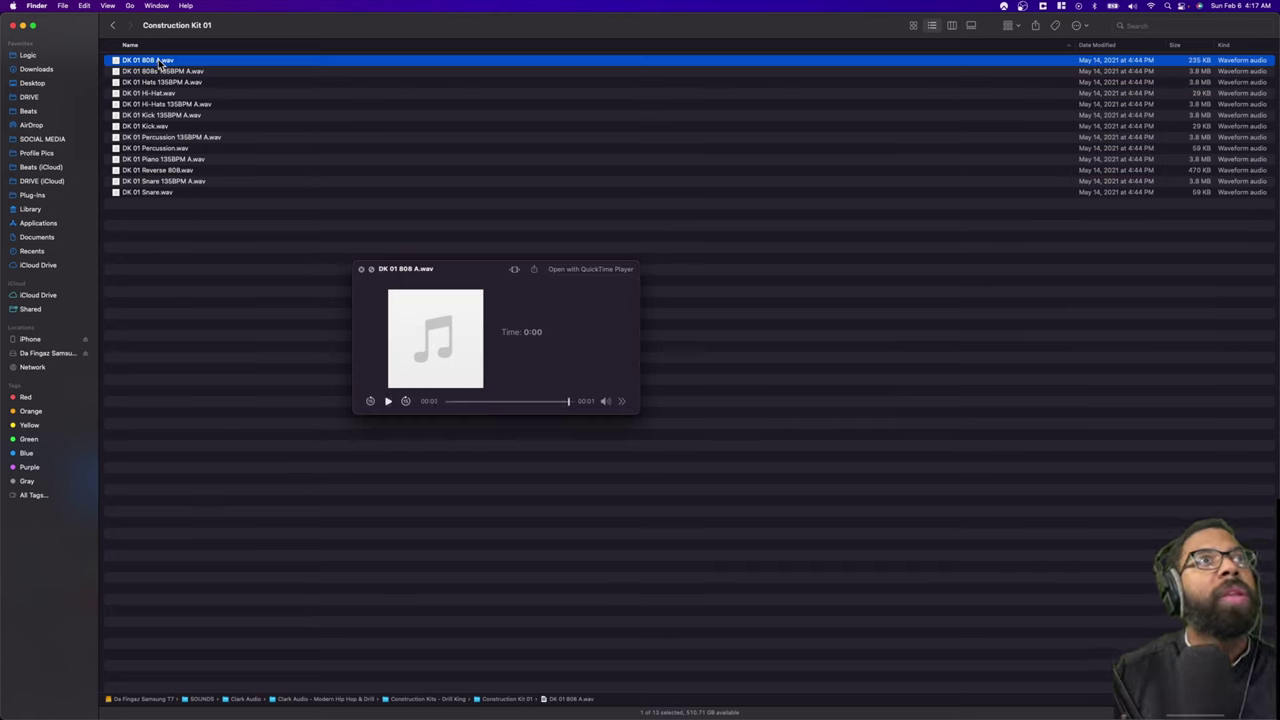
{"action": "key", "text": "space"}
{"action": "key", "text": "Down"}
{"action": "key", "text": "space"}
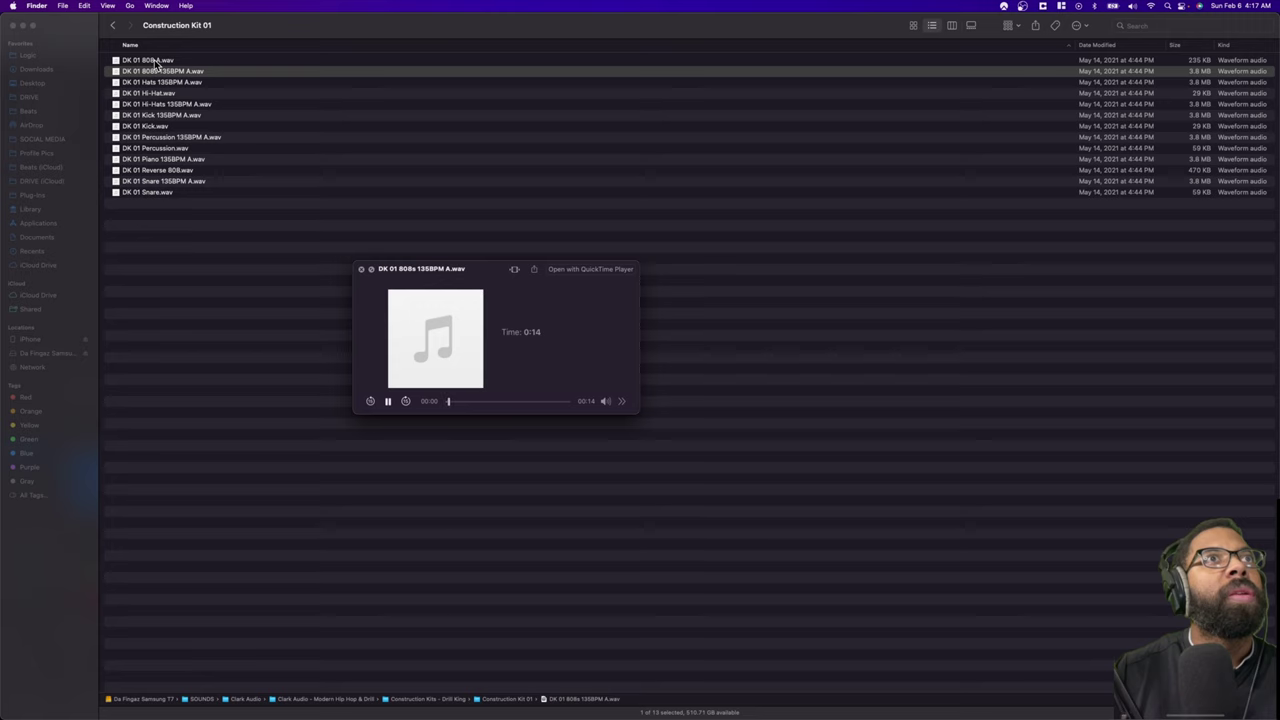
{"action": "key", "text": "space"}
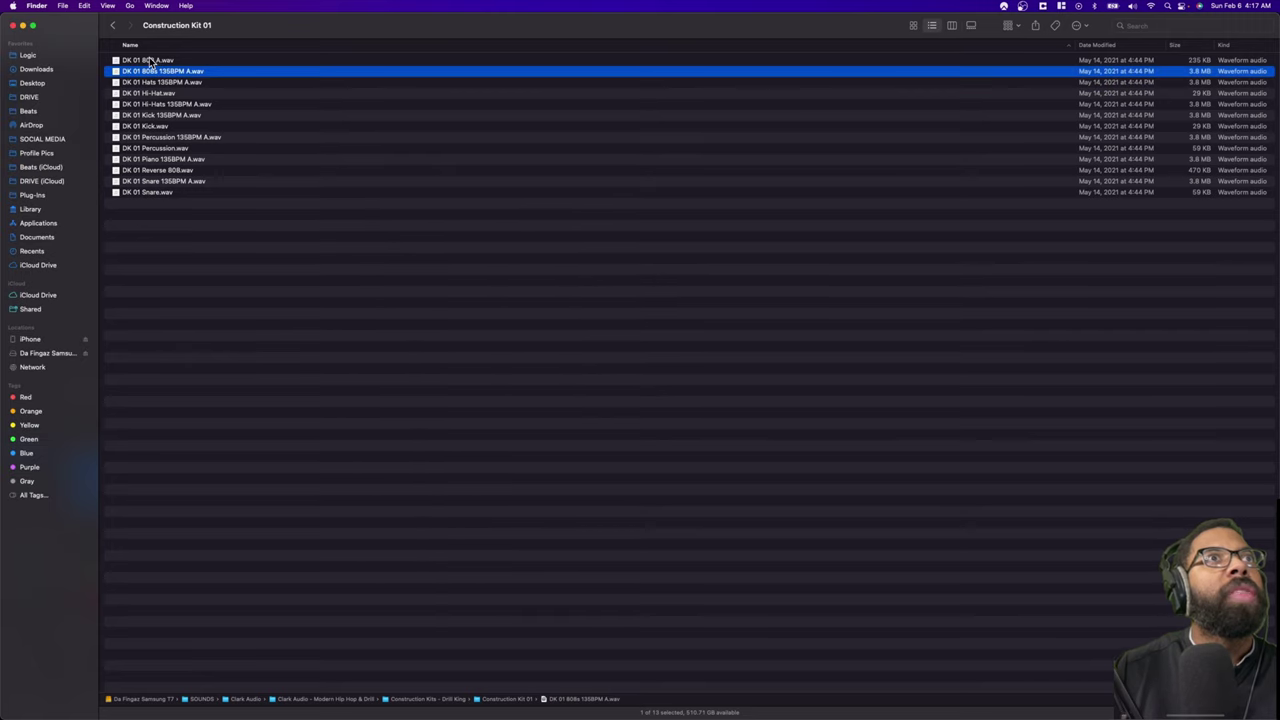
{"action": "left_click", "coordinate": [148, 62]}
Step: Drop DK 01 808 A.wav into Logic Pro as a new Quick Sampler track
{"action": "key", "text": "super+Tab"}
{"action": "mouse_move", "coordinate": [163, 73]}
{"action": "left_mouse_down"}
{"action": "mouse_move", "coordinate": [180, 80]}
{"action": "mouse_move", "coordinate": [217, 366]}
{"action": "mouse_move", "coordinate": [203, 363]}
{"action": "left_mouse_up"}
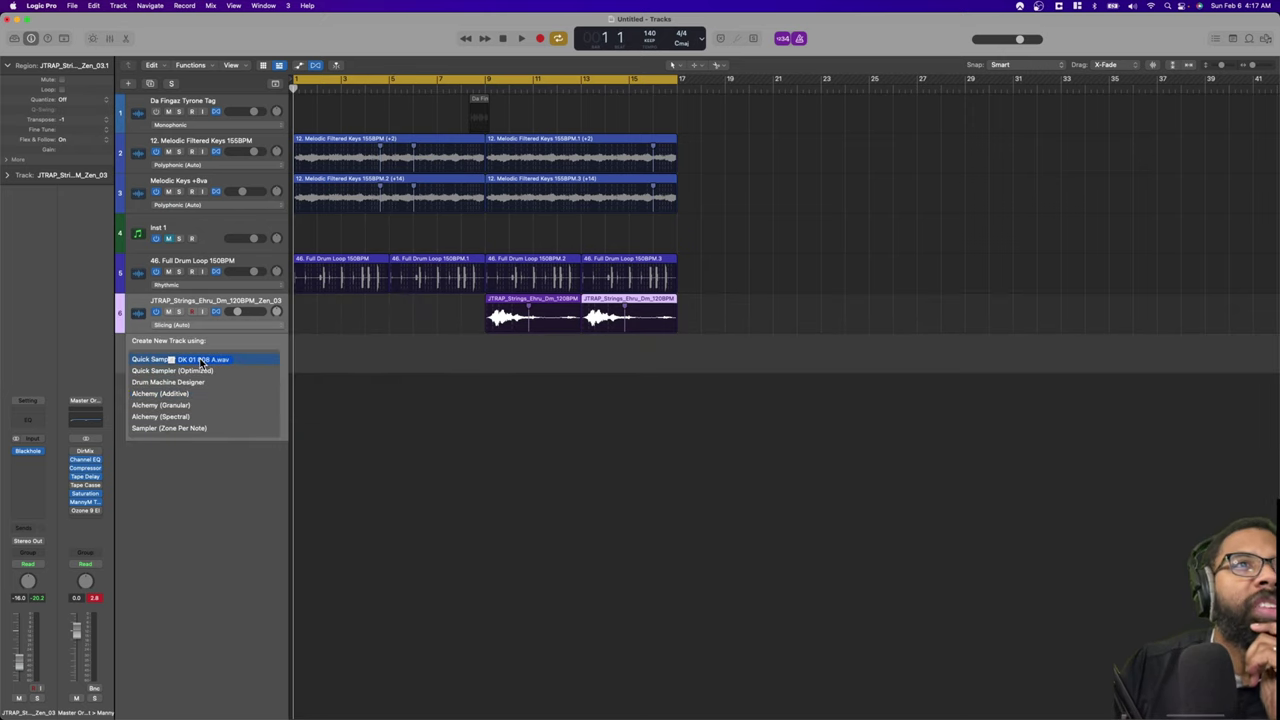
{"action": "left_click_drag", "start_coordinate": [200, 360], "coordinate": [200, 360]}
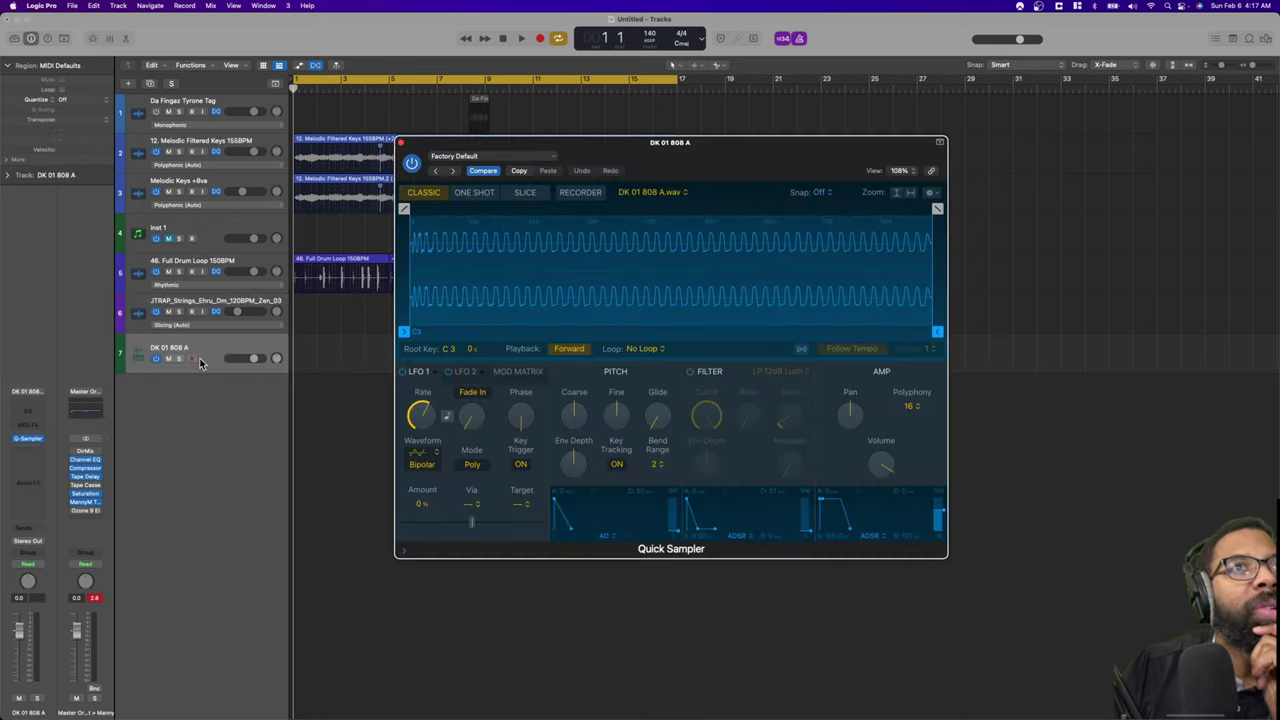
Step: Record the 808 part, lower its fader to about -4.5 dB, and quantize the region to 1/8 Note
{"action": "key", "text": "space"}
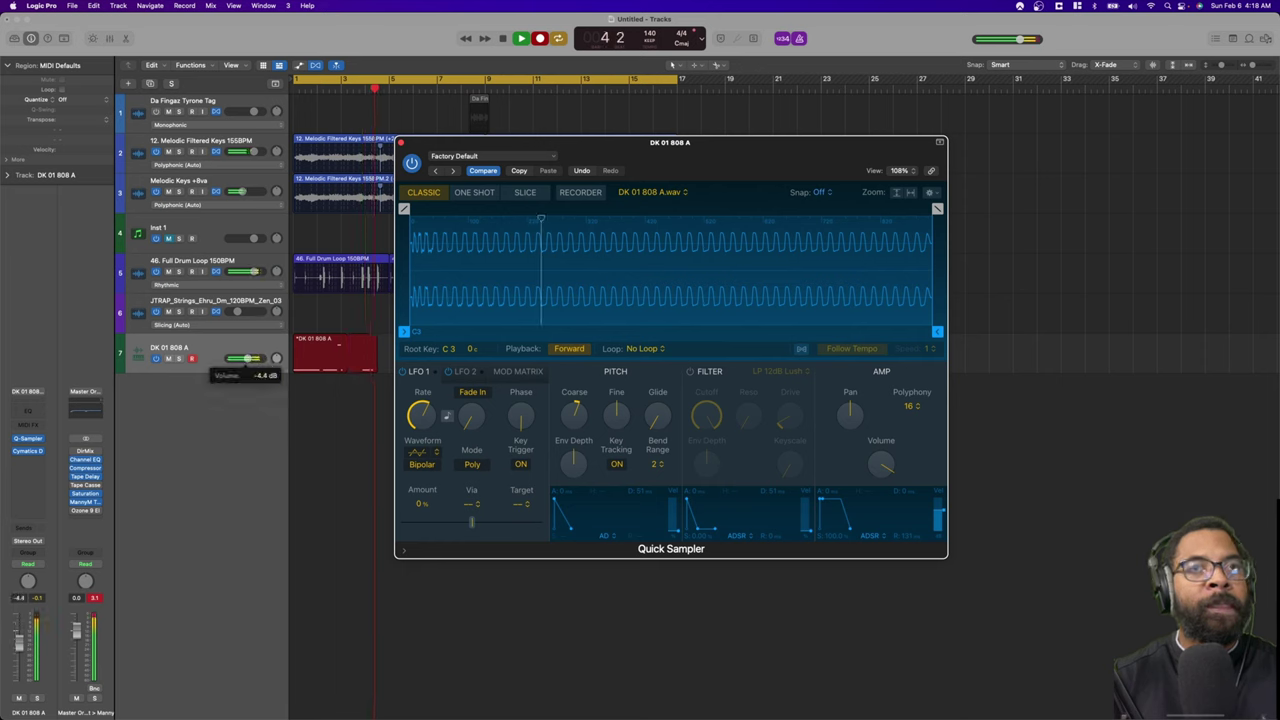
{"action": "left_click_drag", "start_coordinate": [250, 360], "coordinate": [228, 364]}
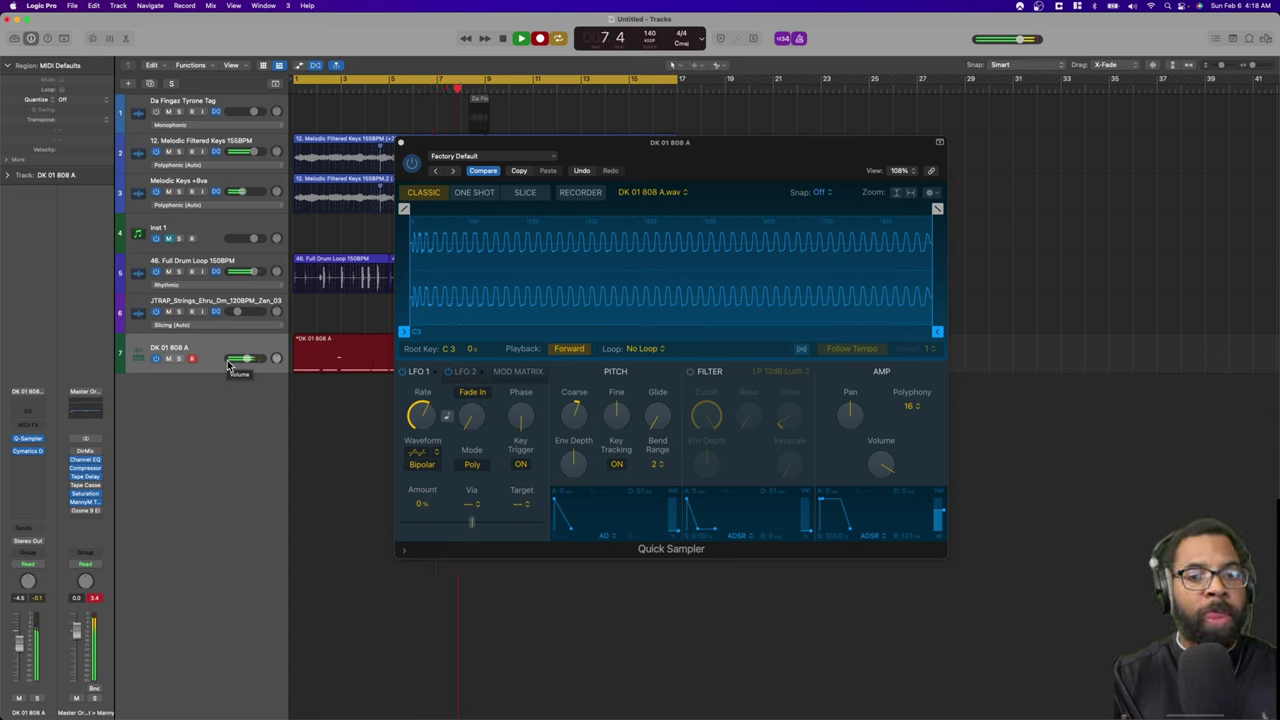
{"action": "key", "text": "space"}
{"action": "left_click", "coordinate": [75, 103]}
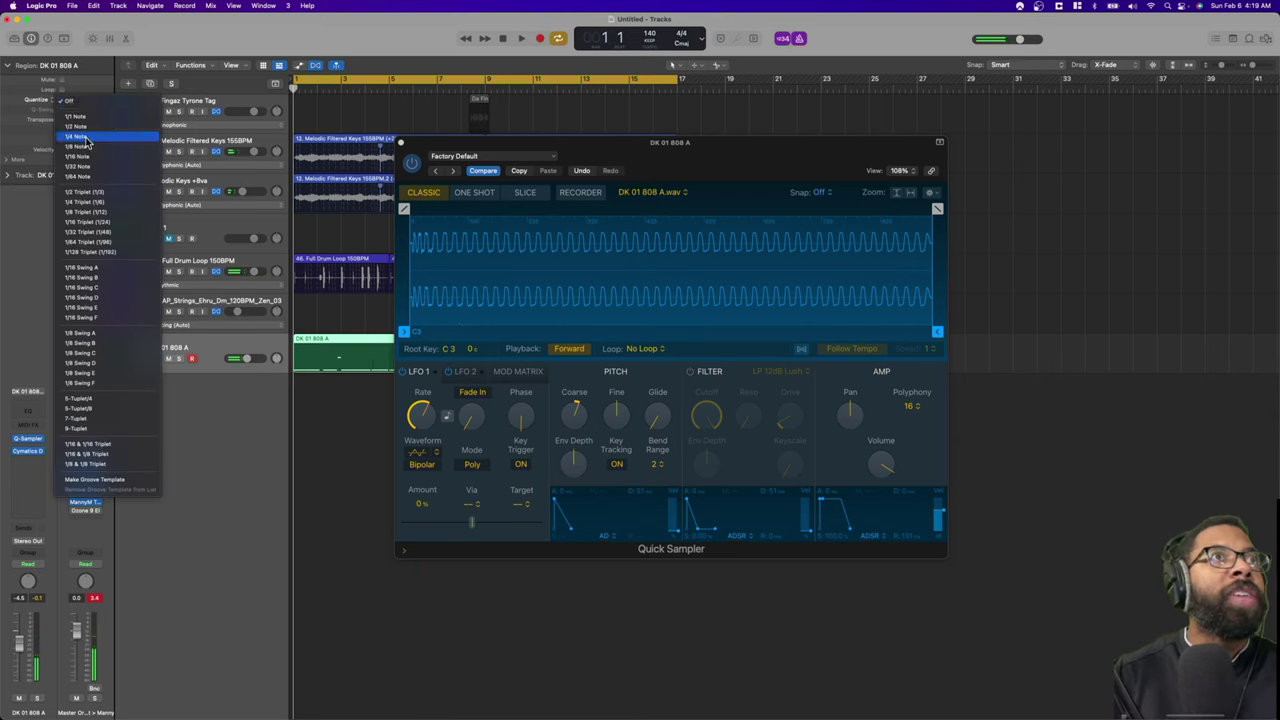
{"action": "left_click", "coordinate": [87, 148]}
{"action": "key", "text": "space"}
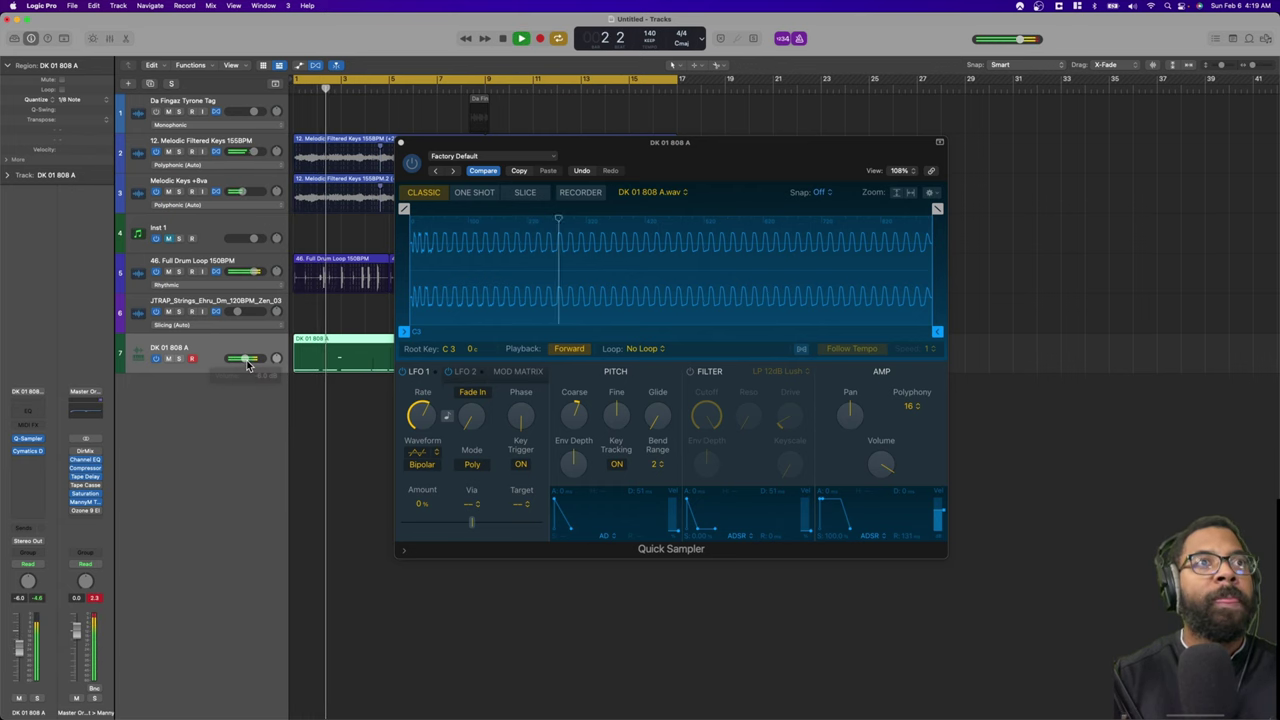
Step: Close Quick Sampler and extend the cycle range to bar 25
{"action": "left_click", "coordinate": [401, 145]}
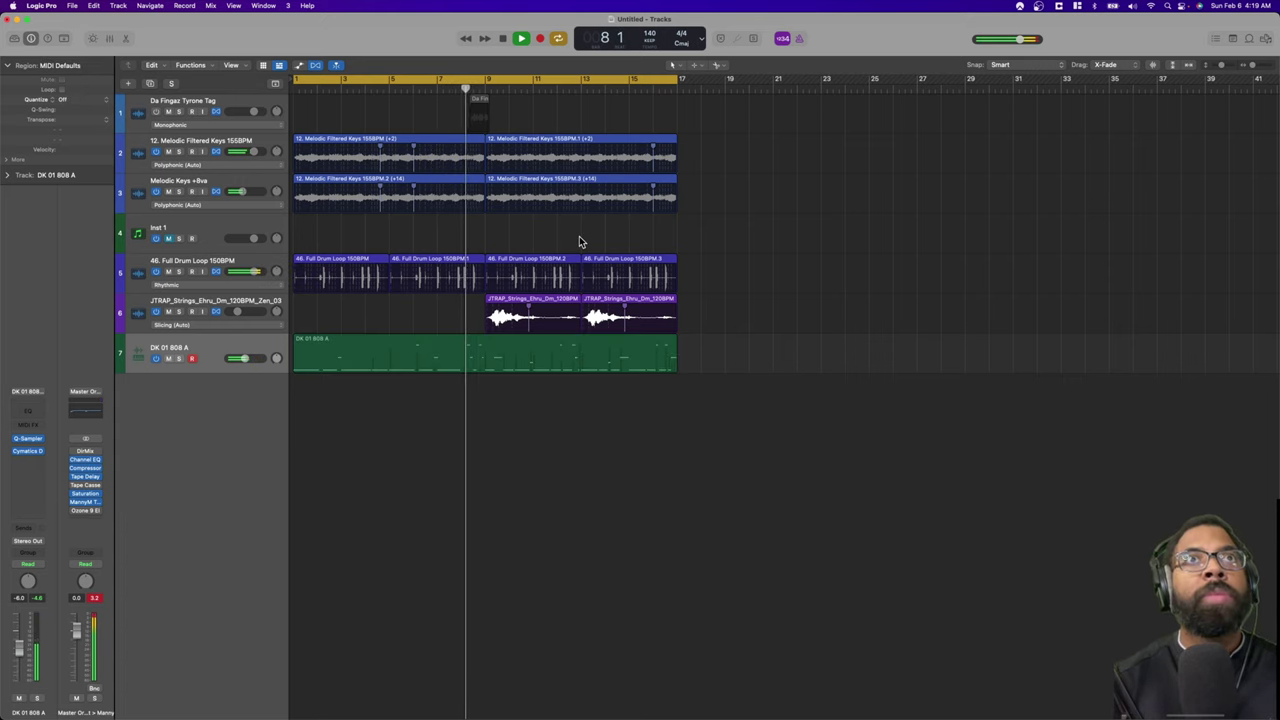
{"action": "left_click", "coordinate": [557, 157]}
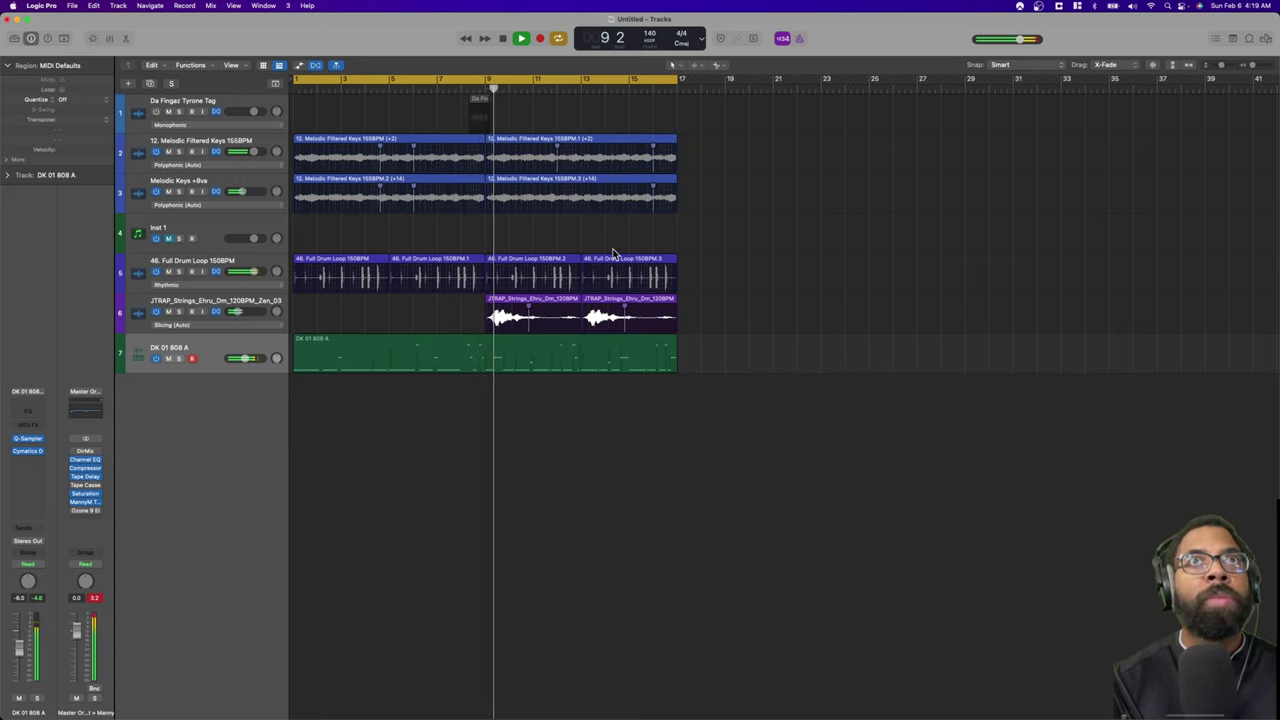
{"action": "left_click_drag", "start_coordinate": [679, 79], "coordinate": [1063, 86]}
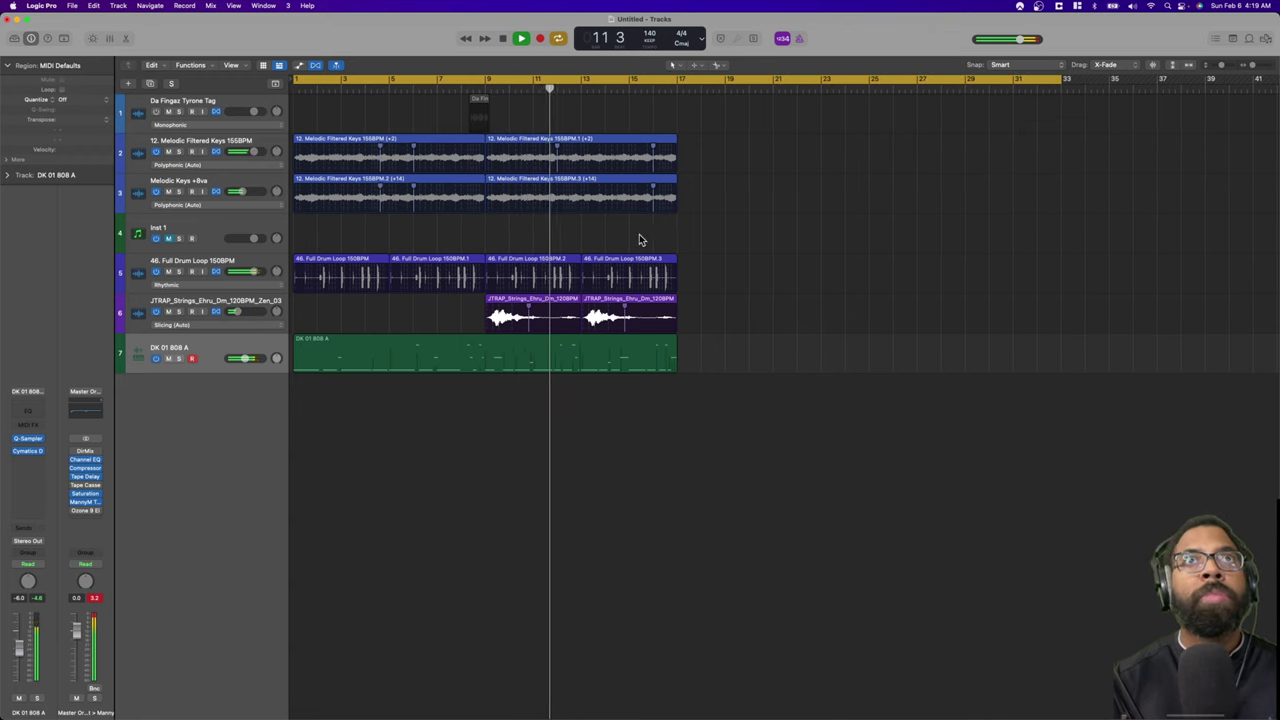
Step: Repeat the keys regions on tracks 2 and 3 and the drum loop through bar 25
{"action": "left_click_drag", "start_coordinate": [635, 238], "coordinate": [573, 157]}
{"action": "key", "text": "super+r"}
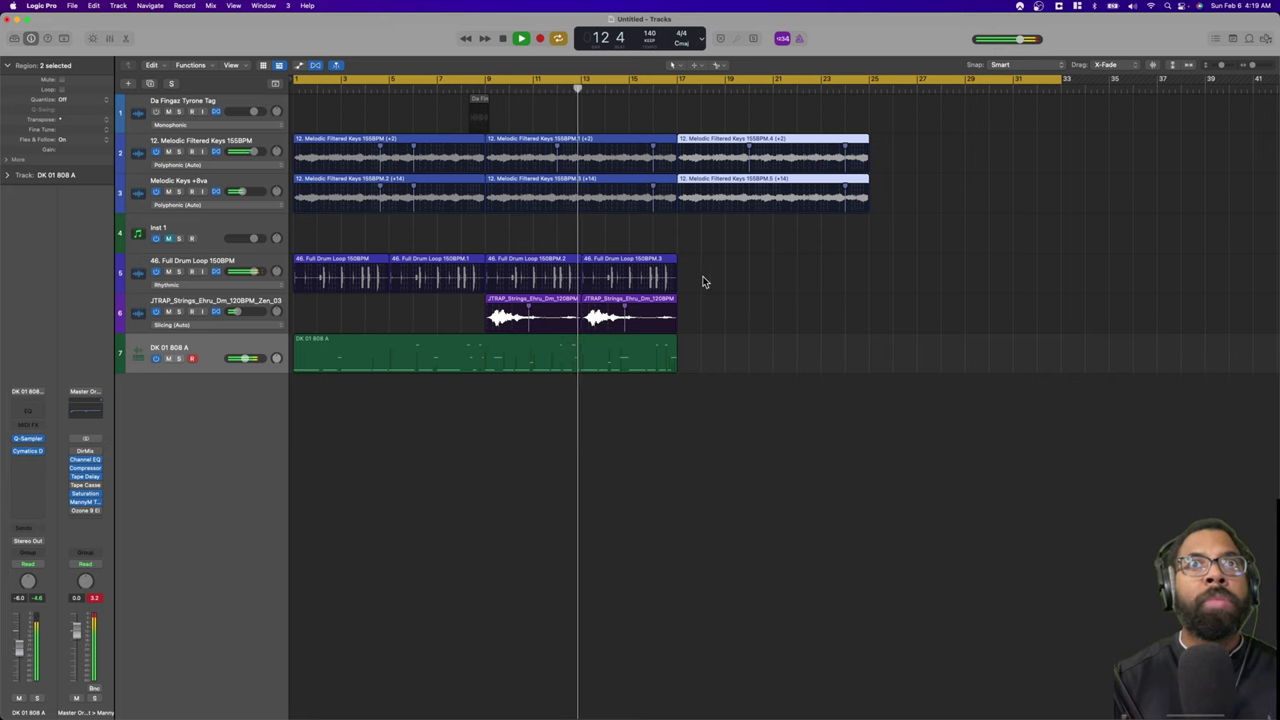
{"action": "left_click", "coordinate": [680, 274]}
{"action": "left_click", "coordinate": [528, 274]}
{"action": "key", "text": "super+r"}
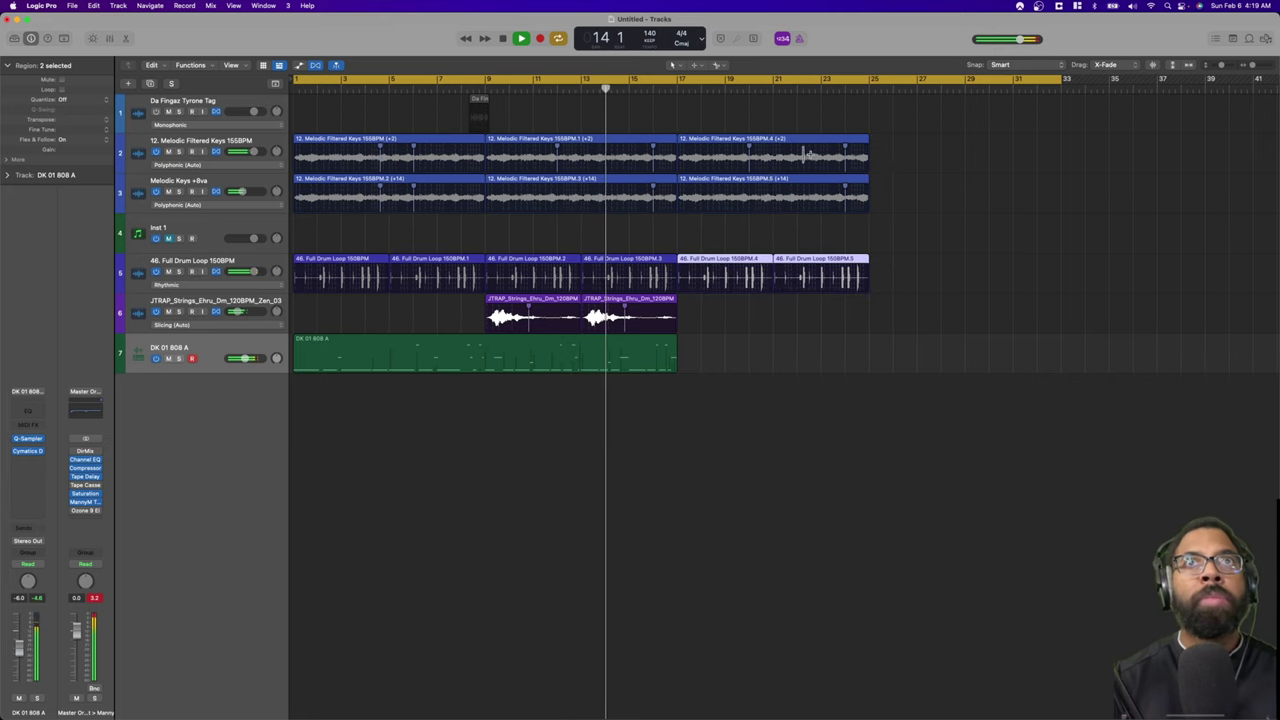
Step: Delete the extra final Melodic Keys +8va region on track 3
{"action": "left_click", "coordinate": [772, 150]}
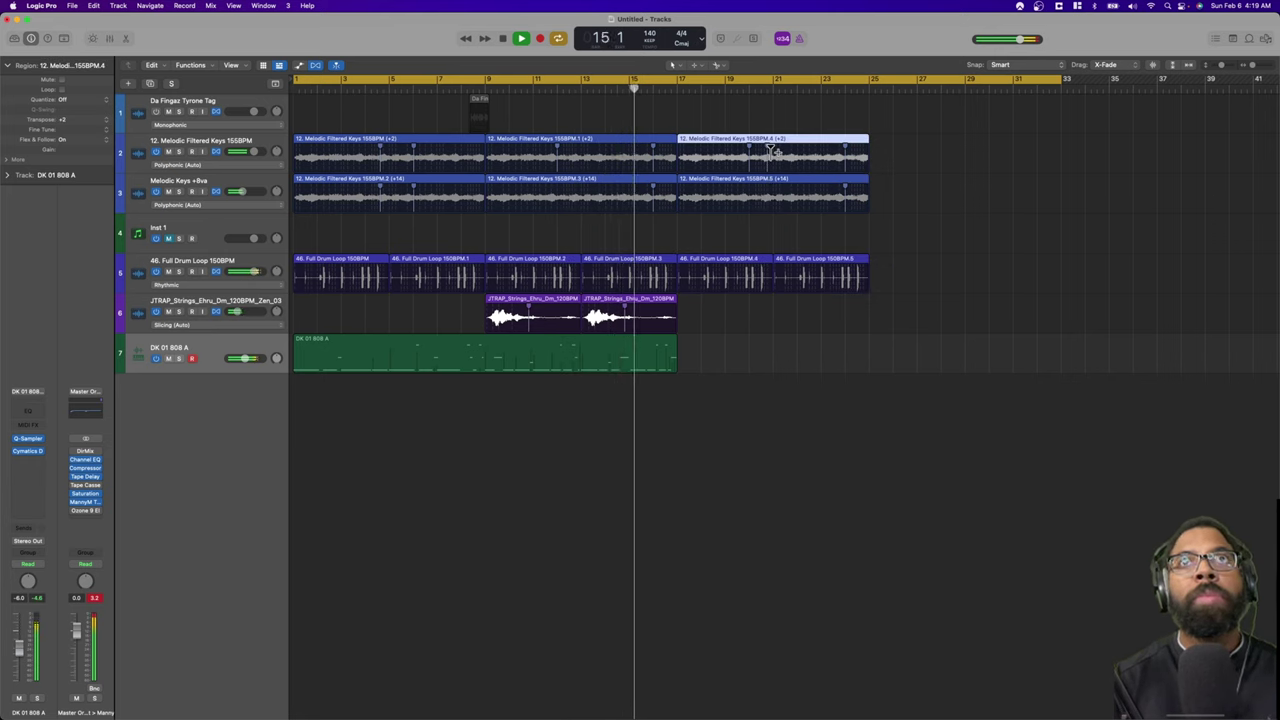
{"action": "left_click", "coordinate": [808, 186]}
{"action": "key", "text": "Delete"}
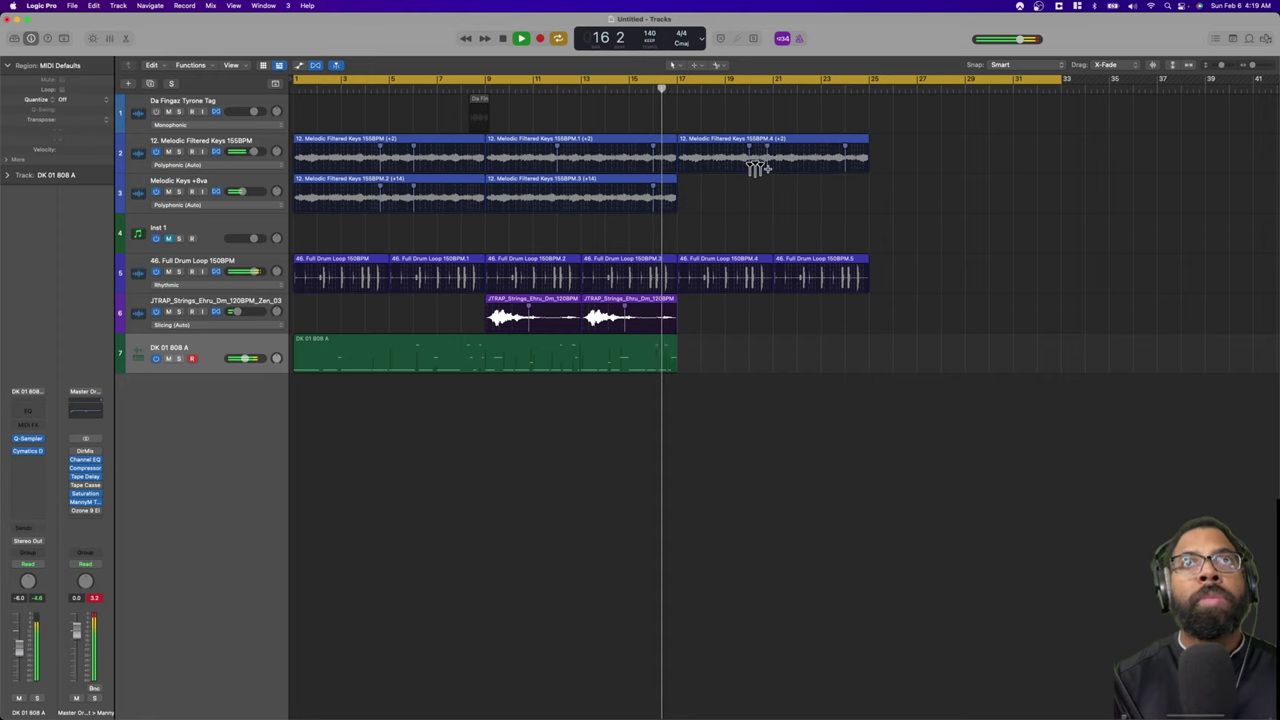